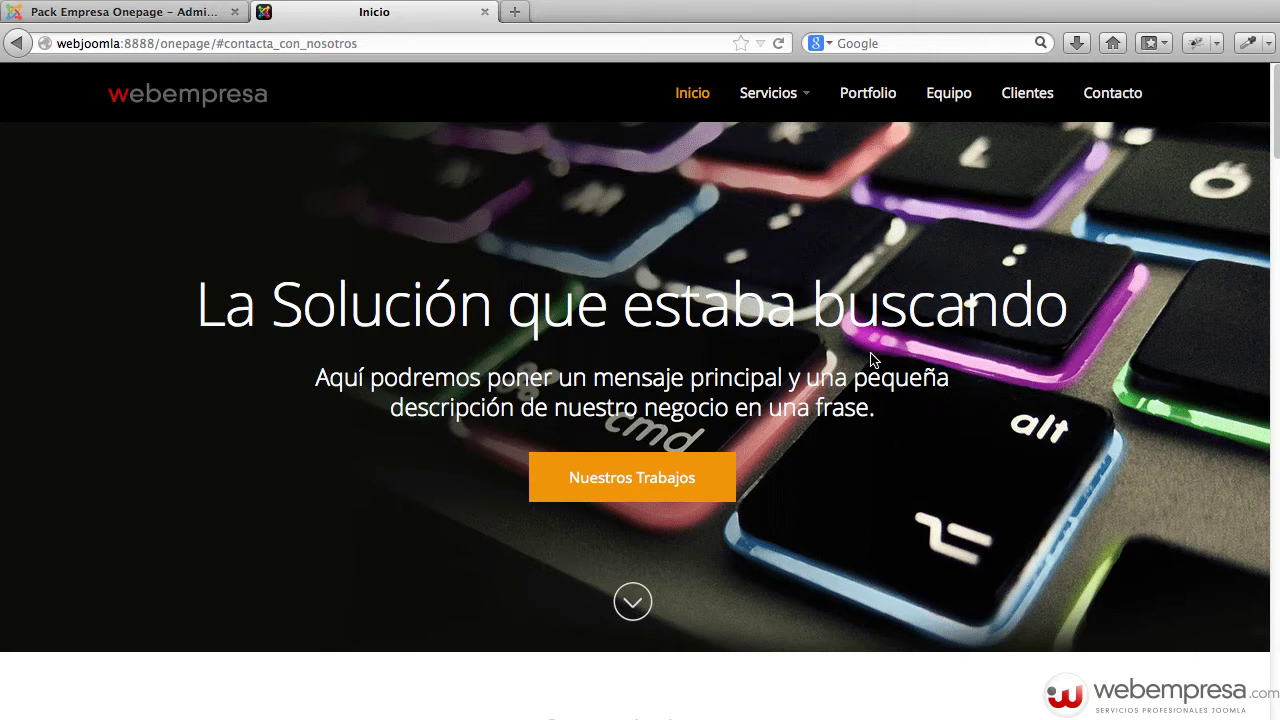
Browse the one-page site's Portfolio, Equipo, Clientes, and Servicios sections and return to the main message
click(869, 96)
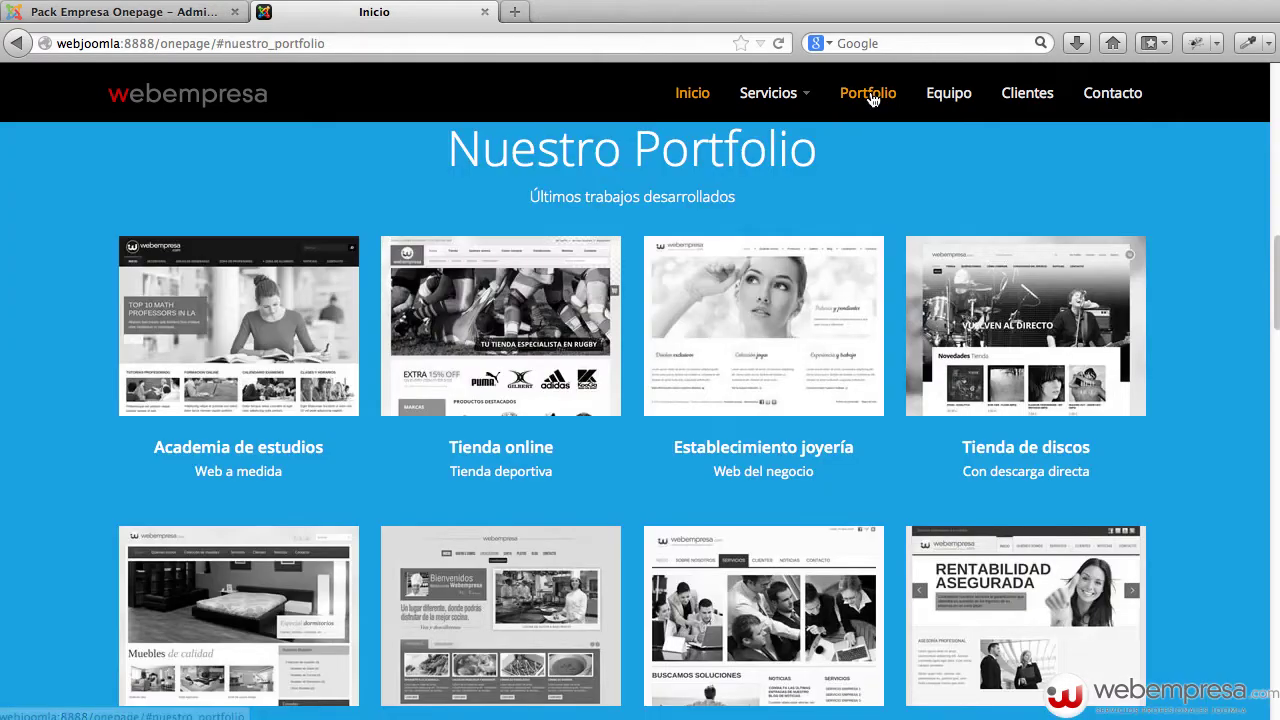
click(962, 101)
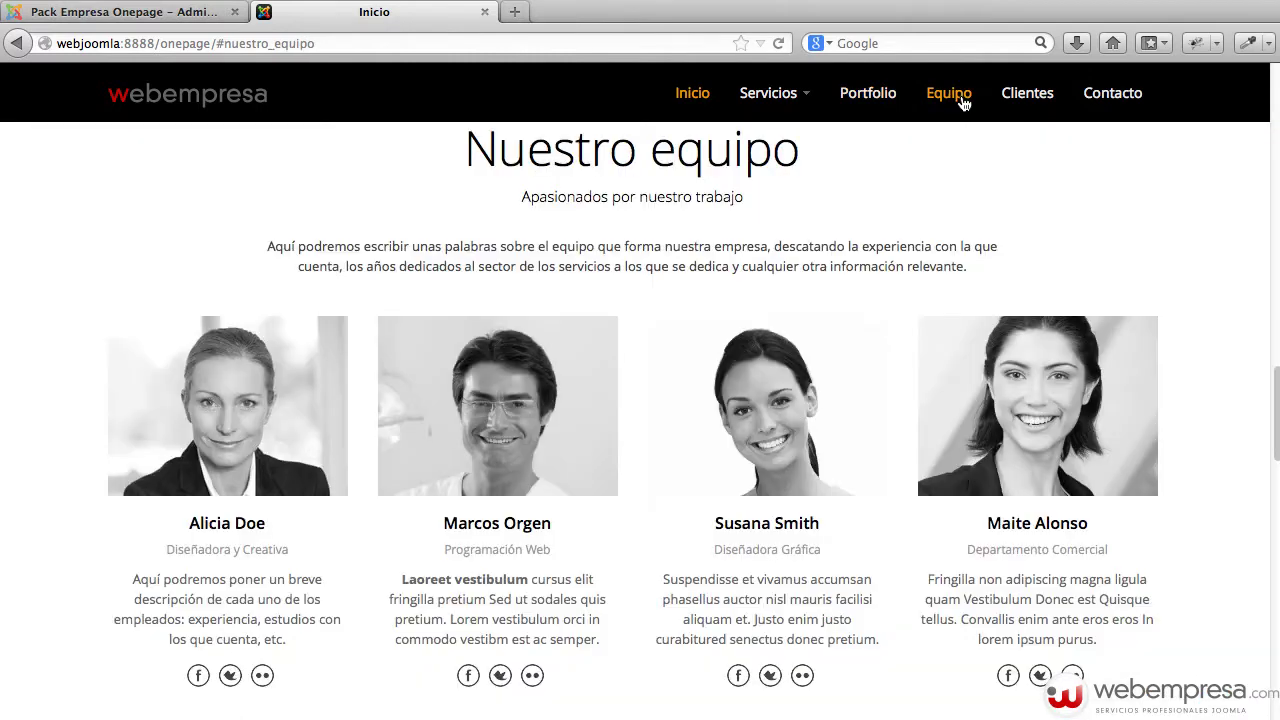
click(1022, 101)
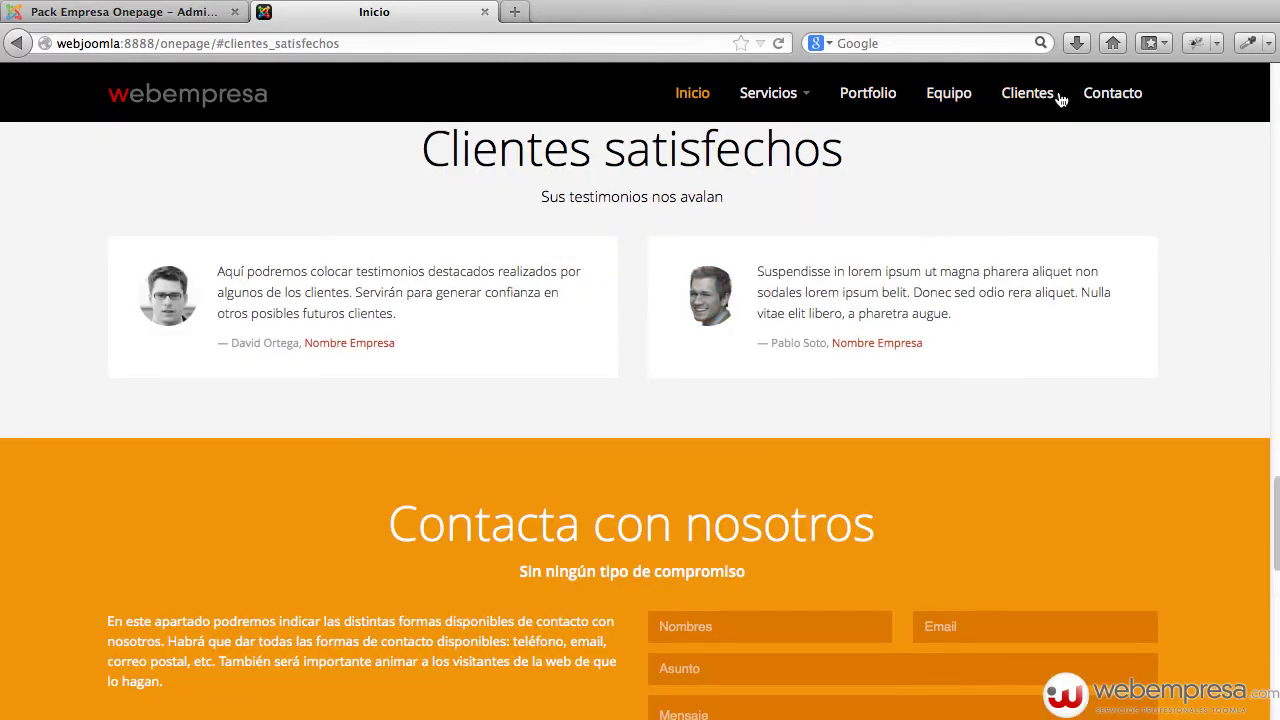
click(947, 97)
scroll(900, 190, up, 15)
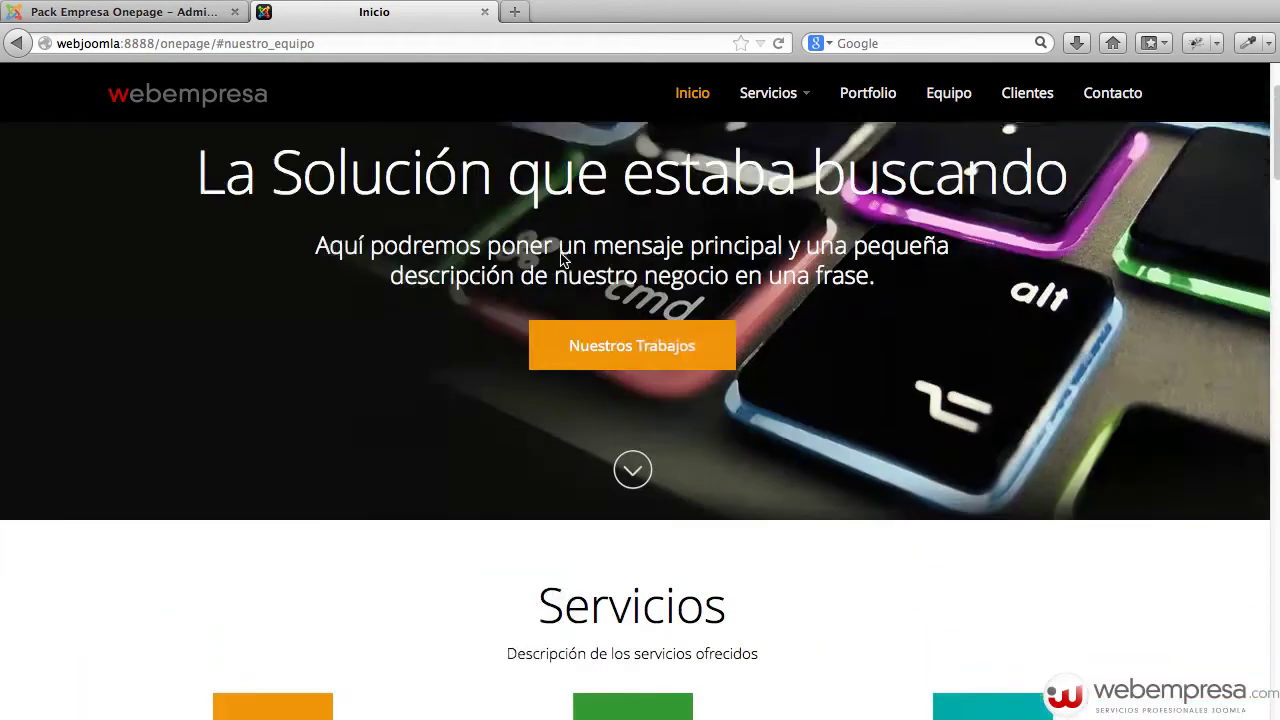
scroll(565, 258, down, 5)
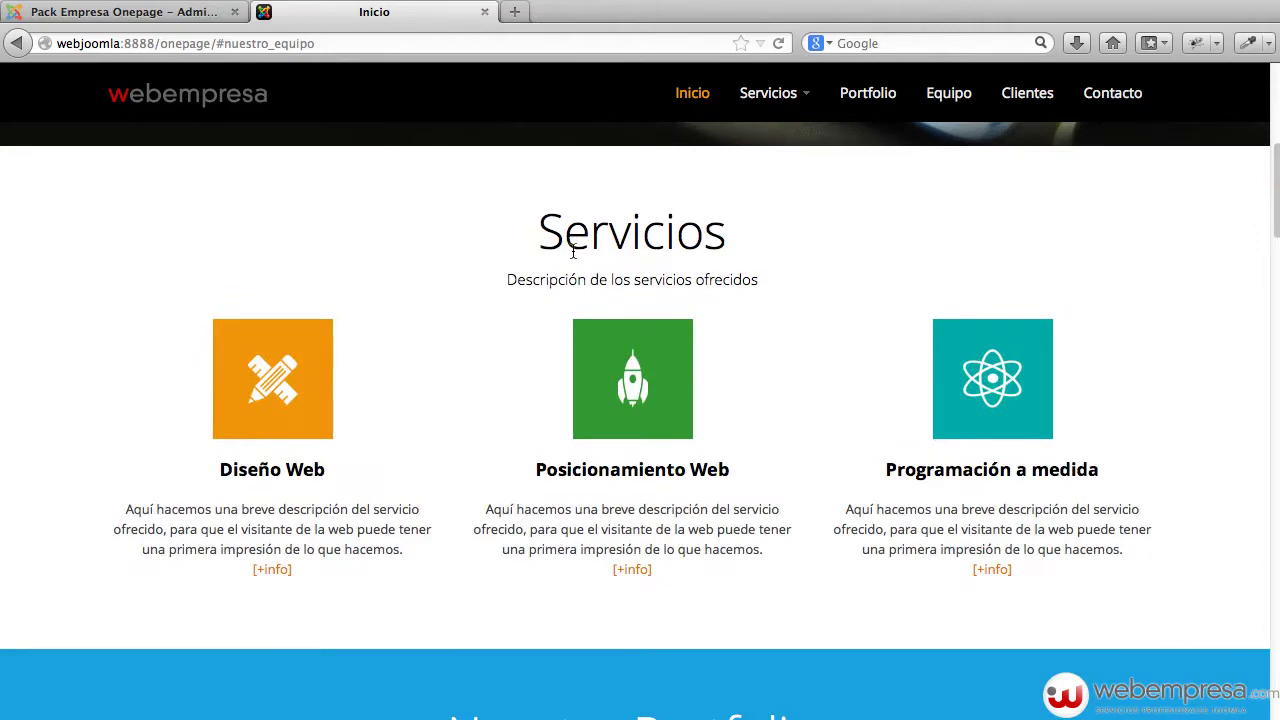
scroll(770, 250, up, 5)
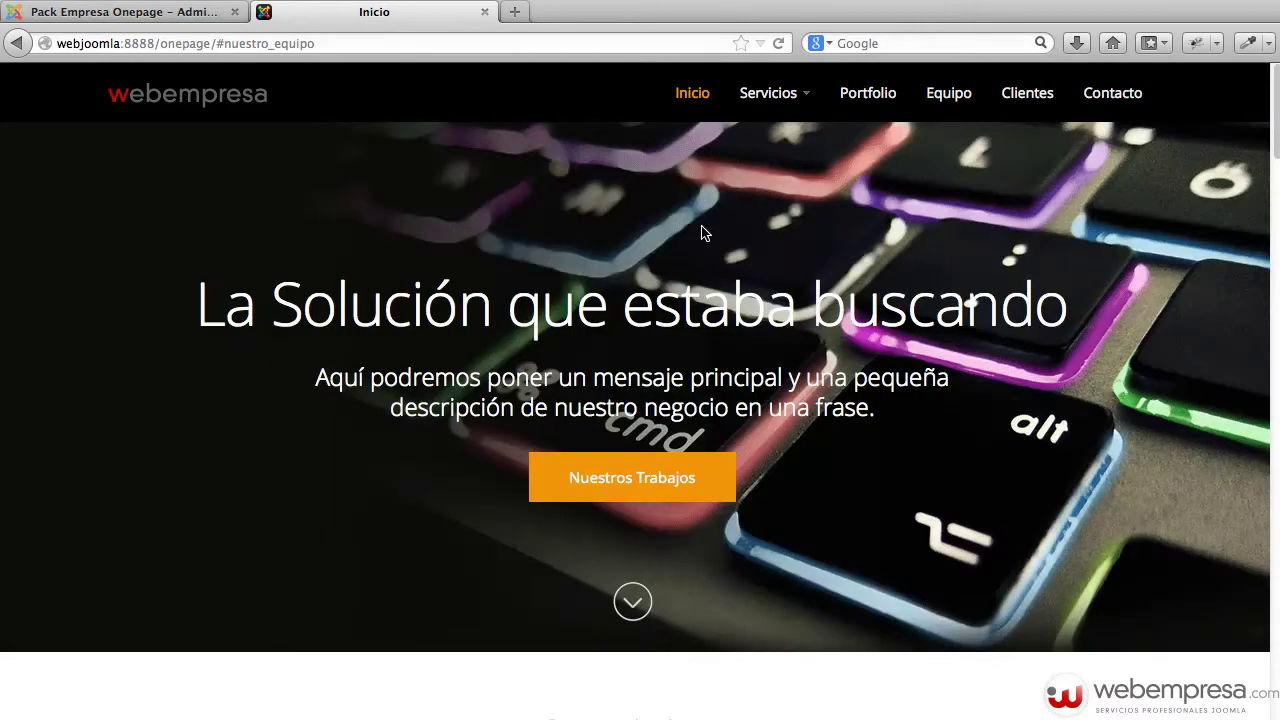
Log in to the Joomla administration with the prefilled credentials and open the module manager
click(196, 14)
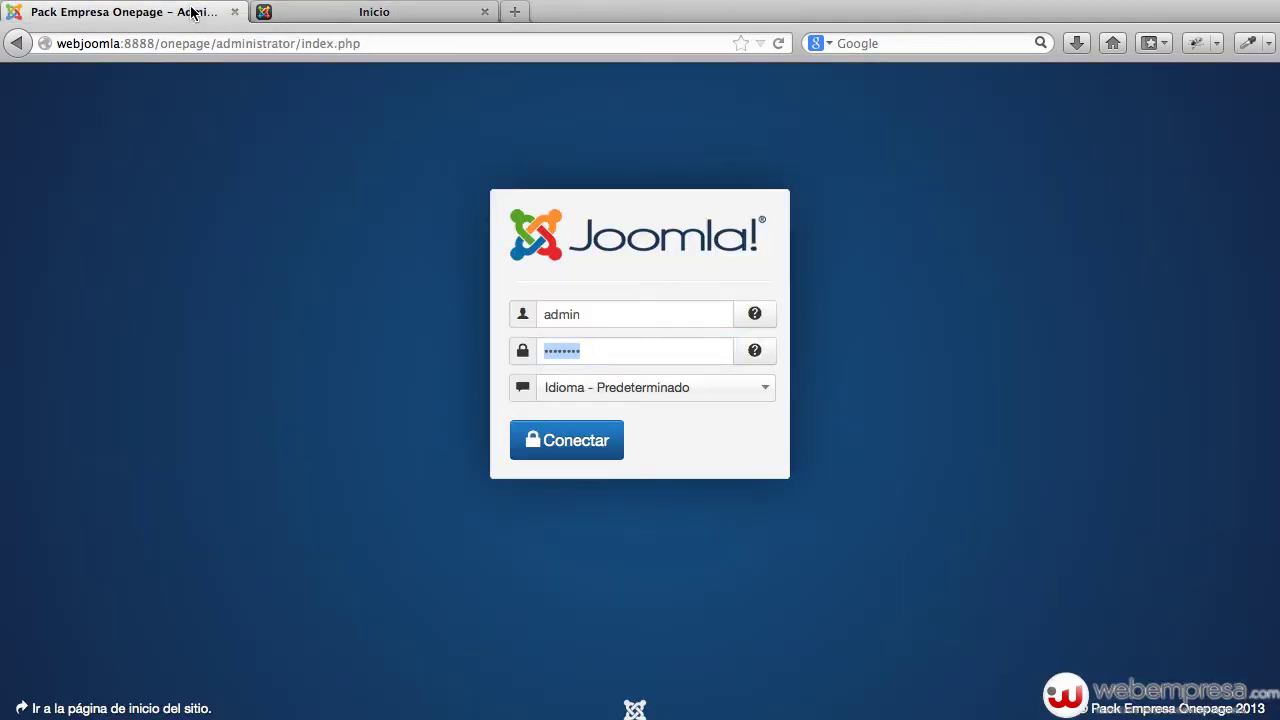
click(549, 440)
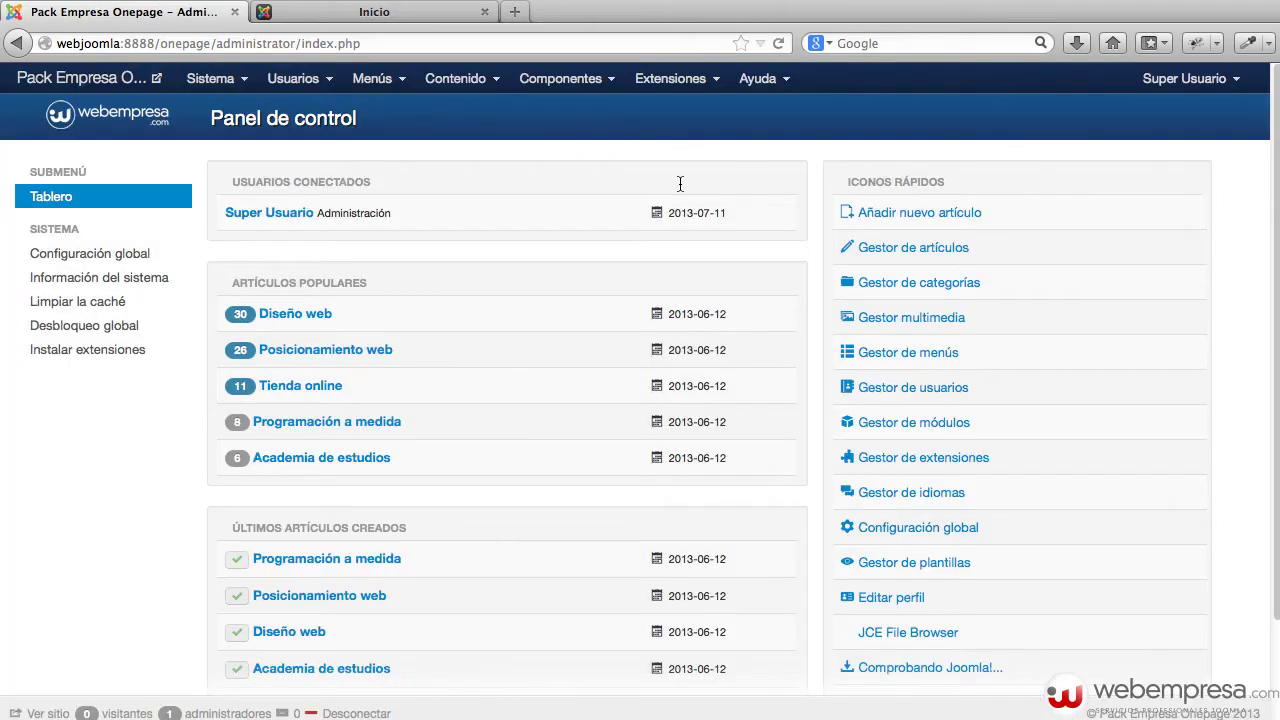
click(695, 84)
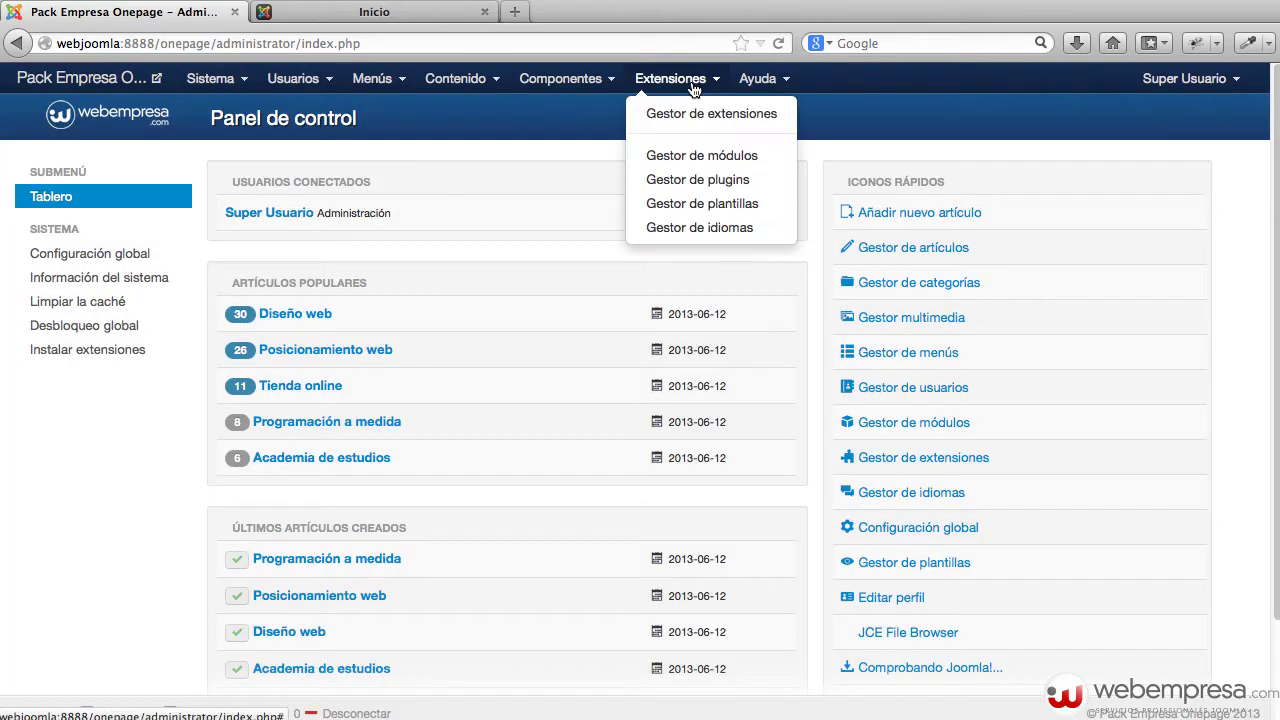
click(706, 160)
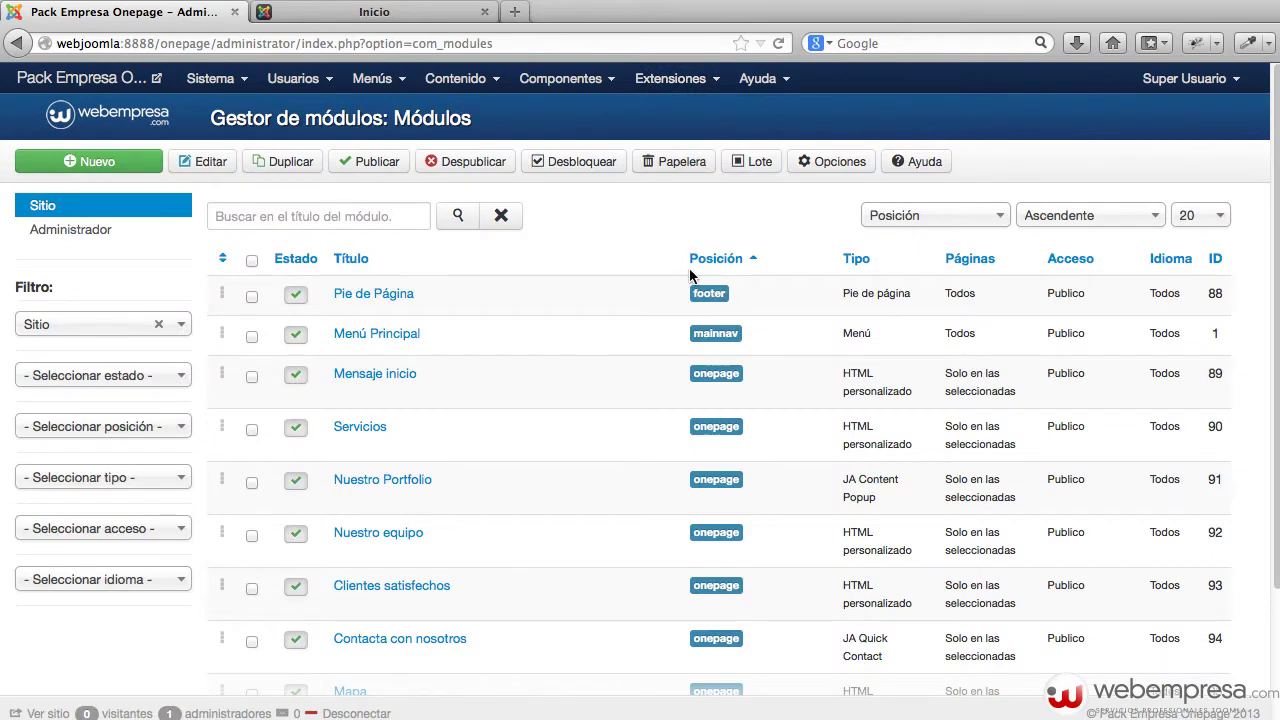
Sort the modules by position in descending order and review the positions in the list
click(714, 258)
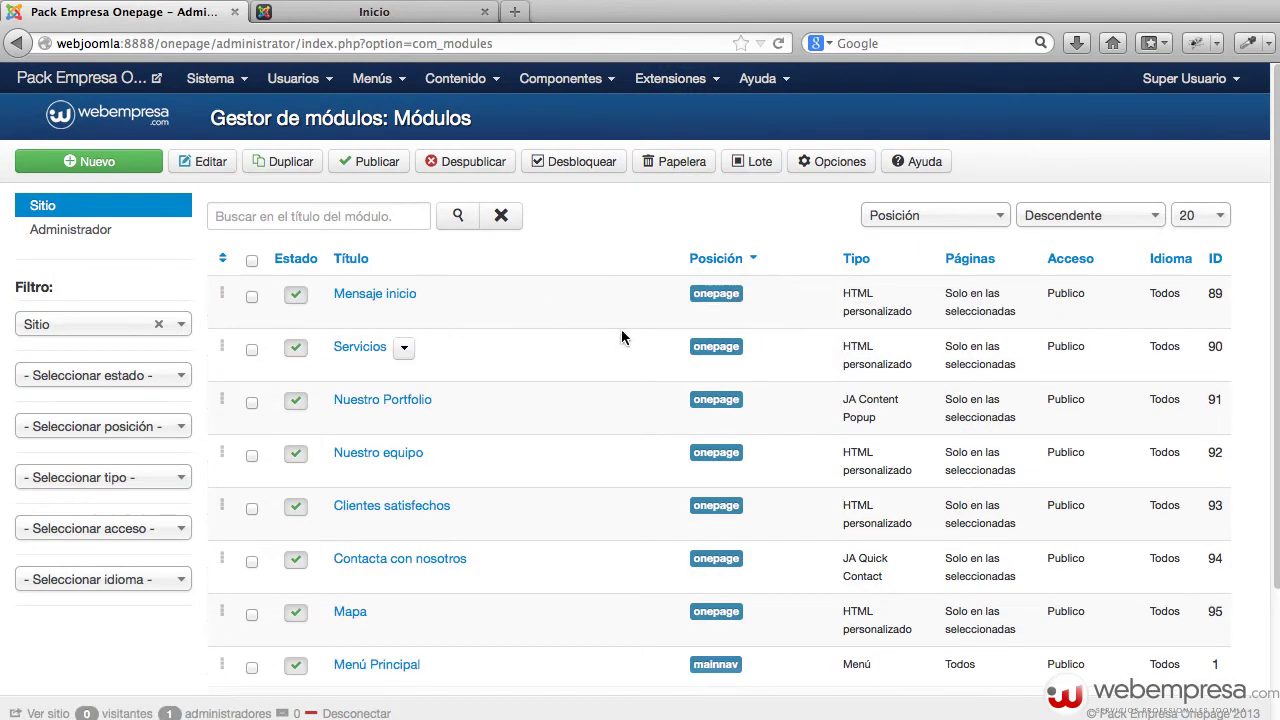
scroll(698, 390, down, 3)
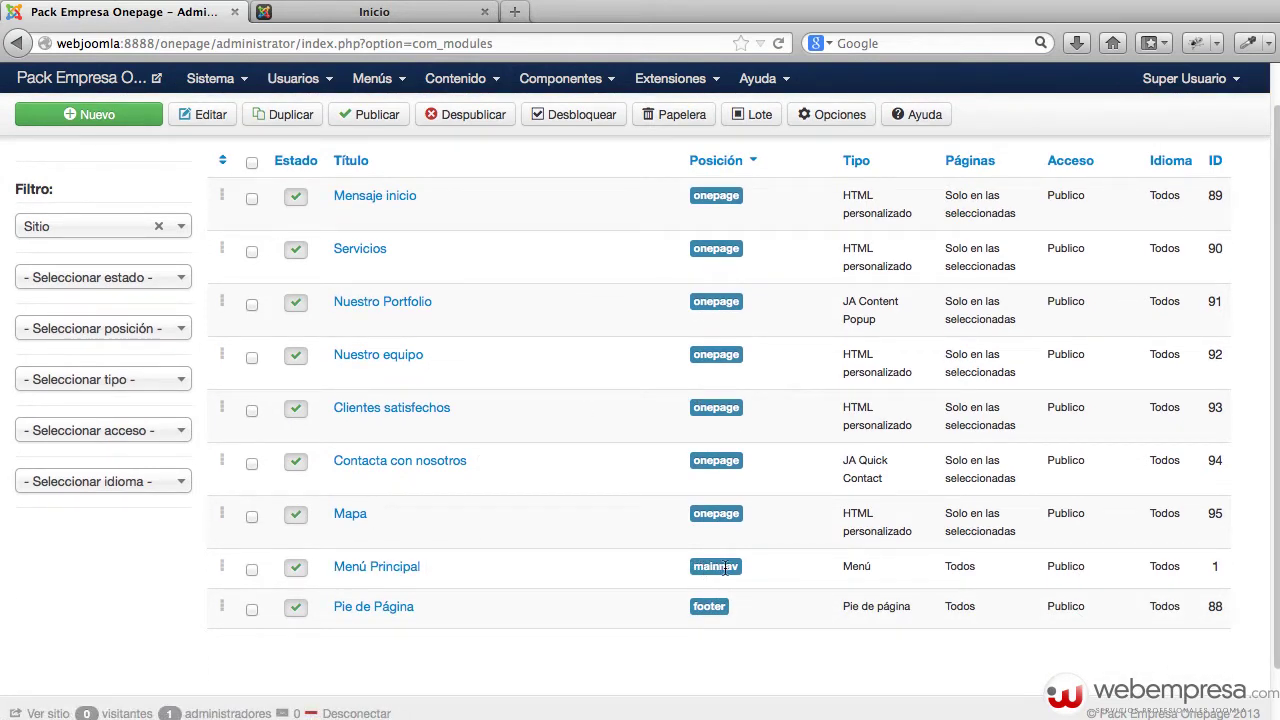
scroll(762, 547, up, 3)
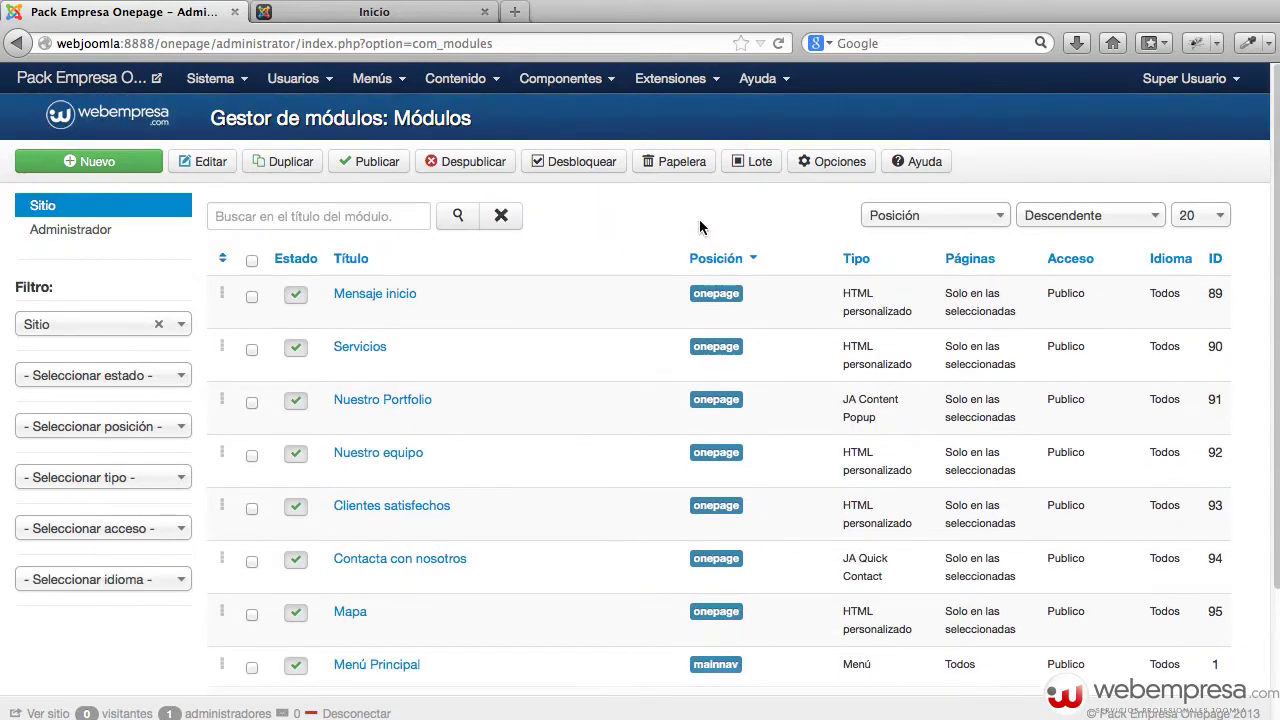
Examine the onepage layout's module positions in the ja_onepage - Predeterminado template style, and close the style without saving
click(690, 88)
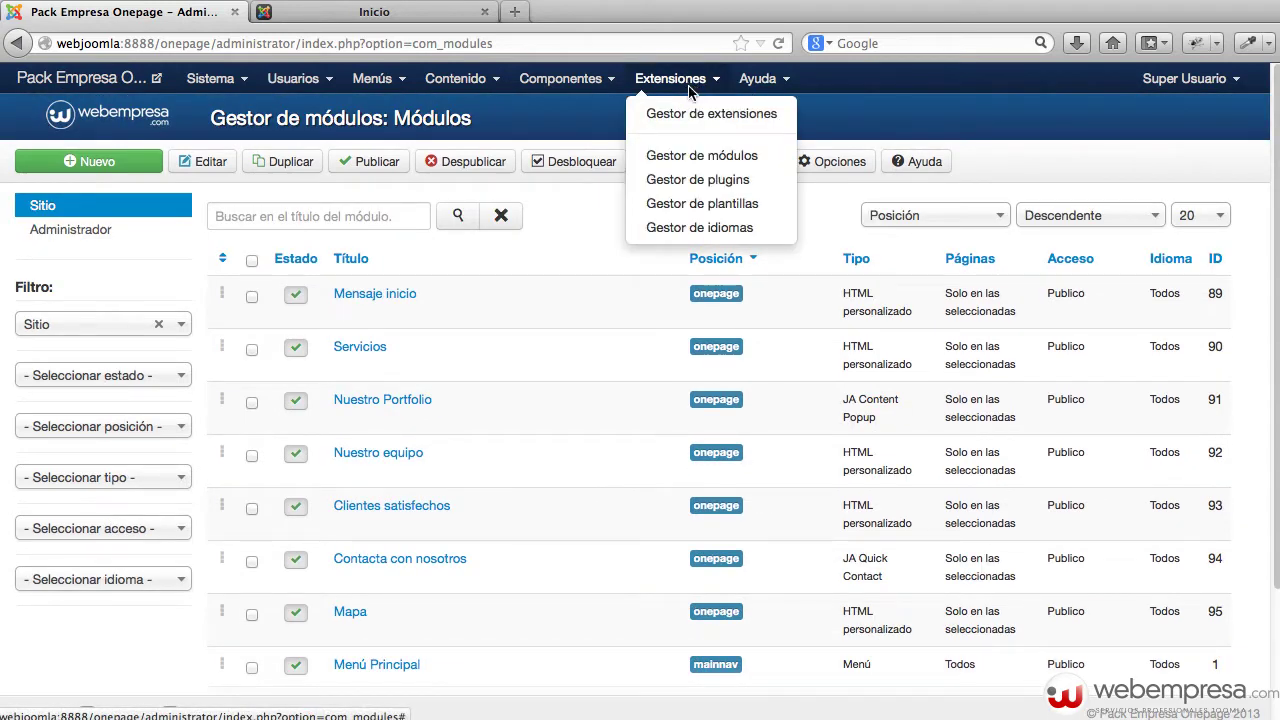
click(690, 203)
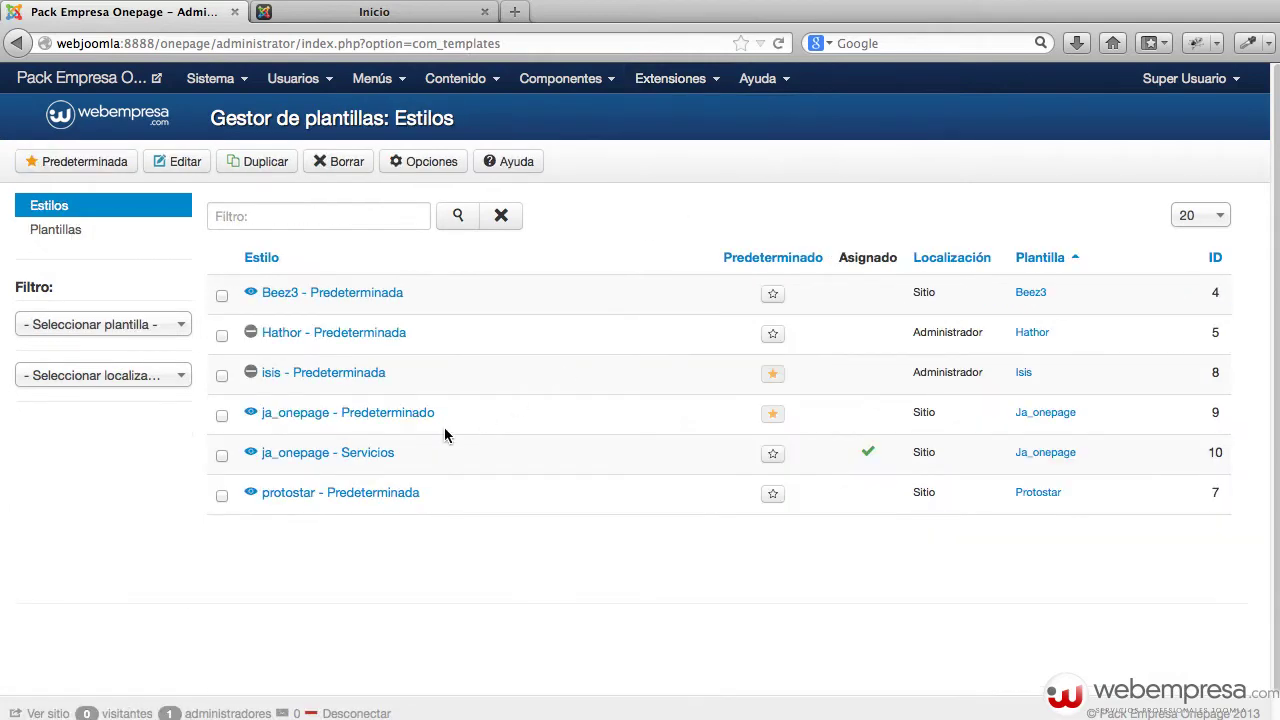
click(336, 422)
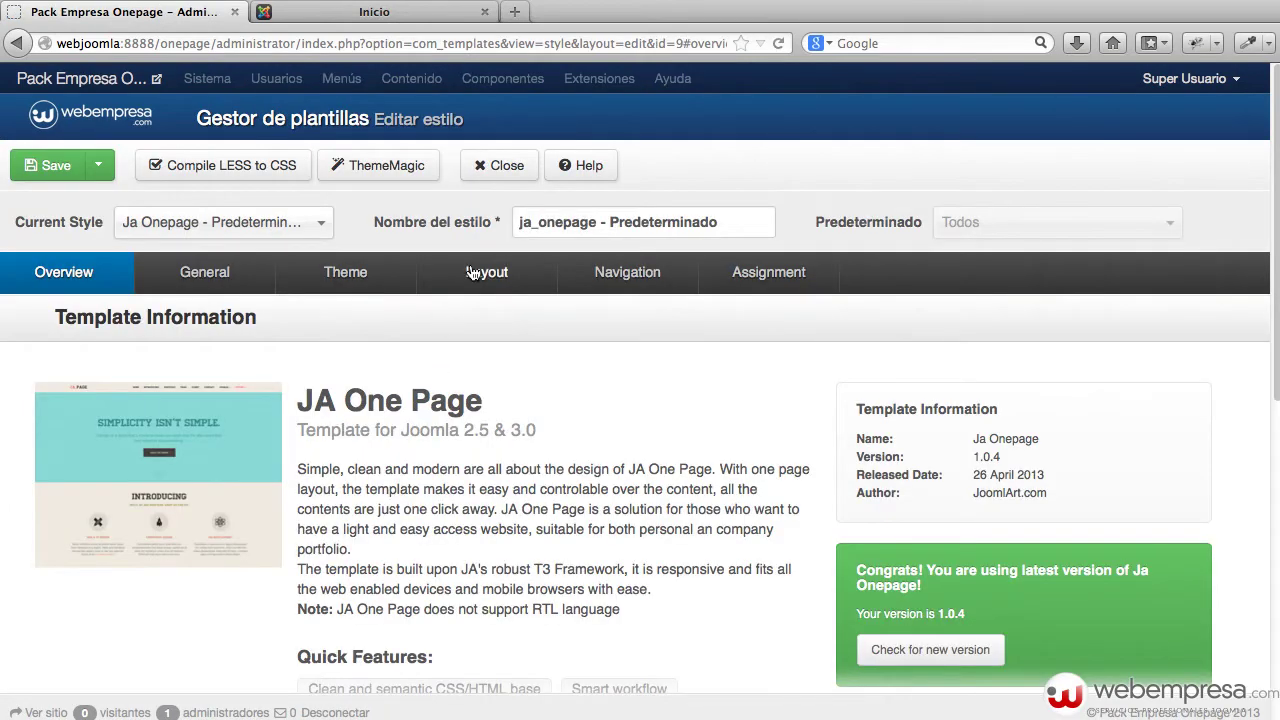
click(475, 272)
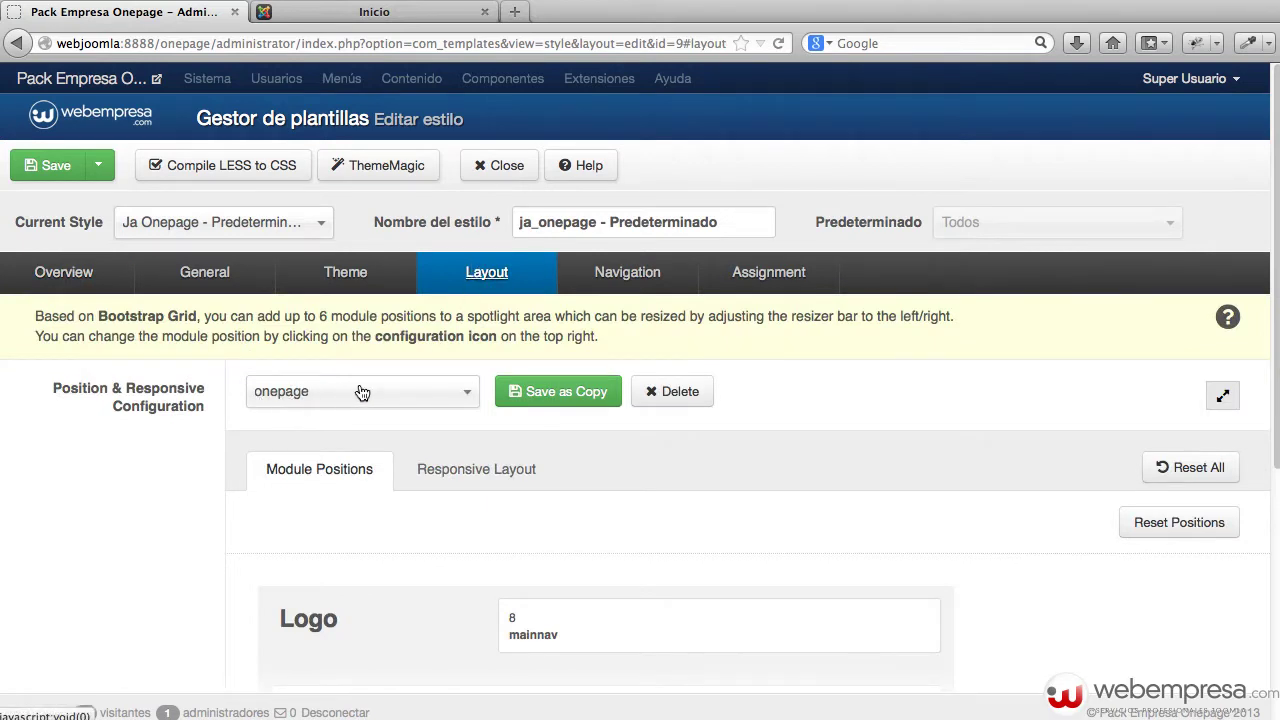
scroll(362, 393, down, 5)
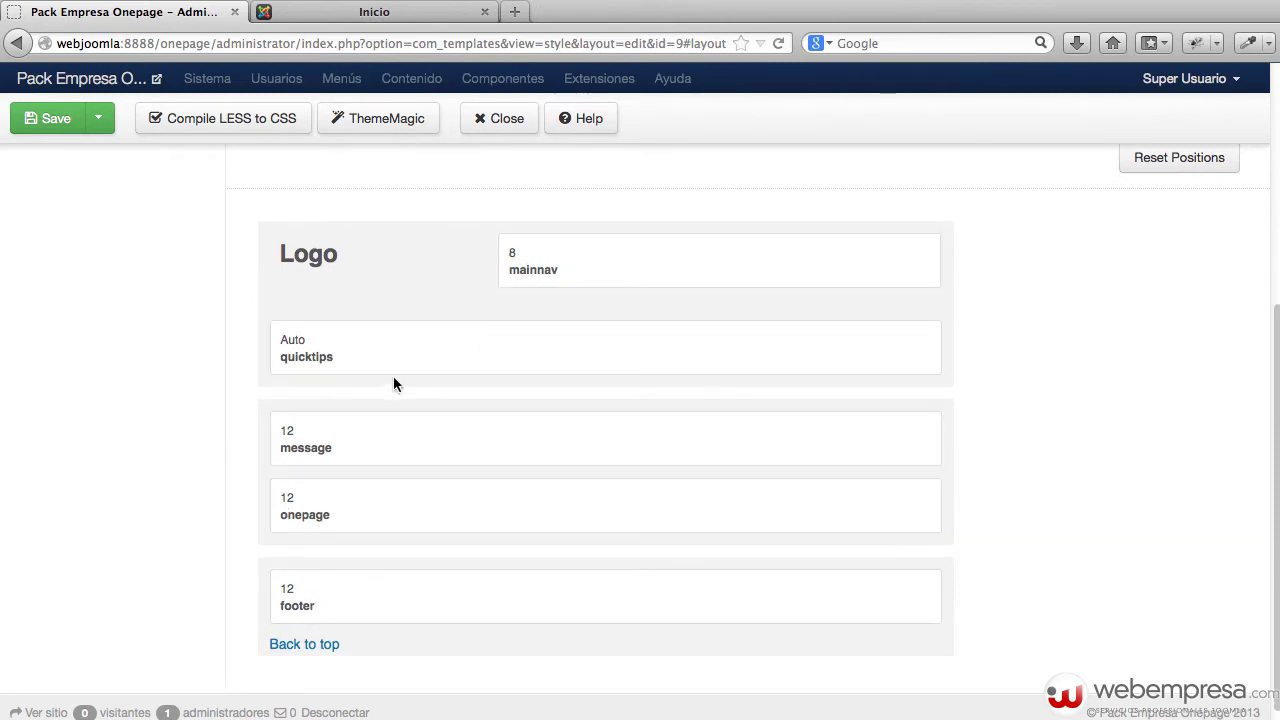
scroll(423, 314, up, 5)
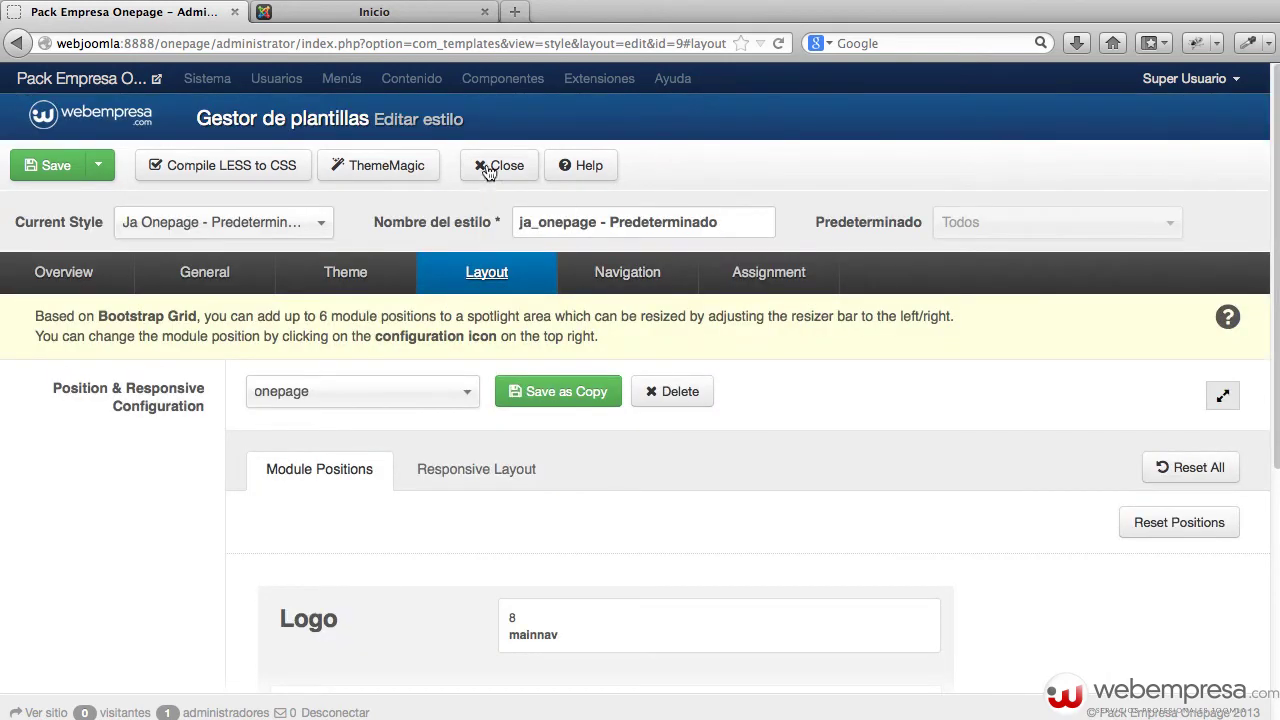
click(488, 172)
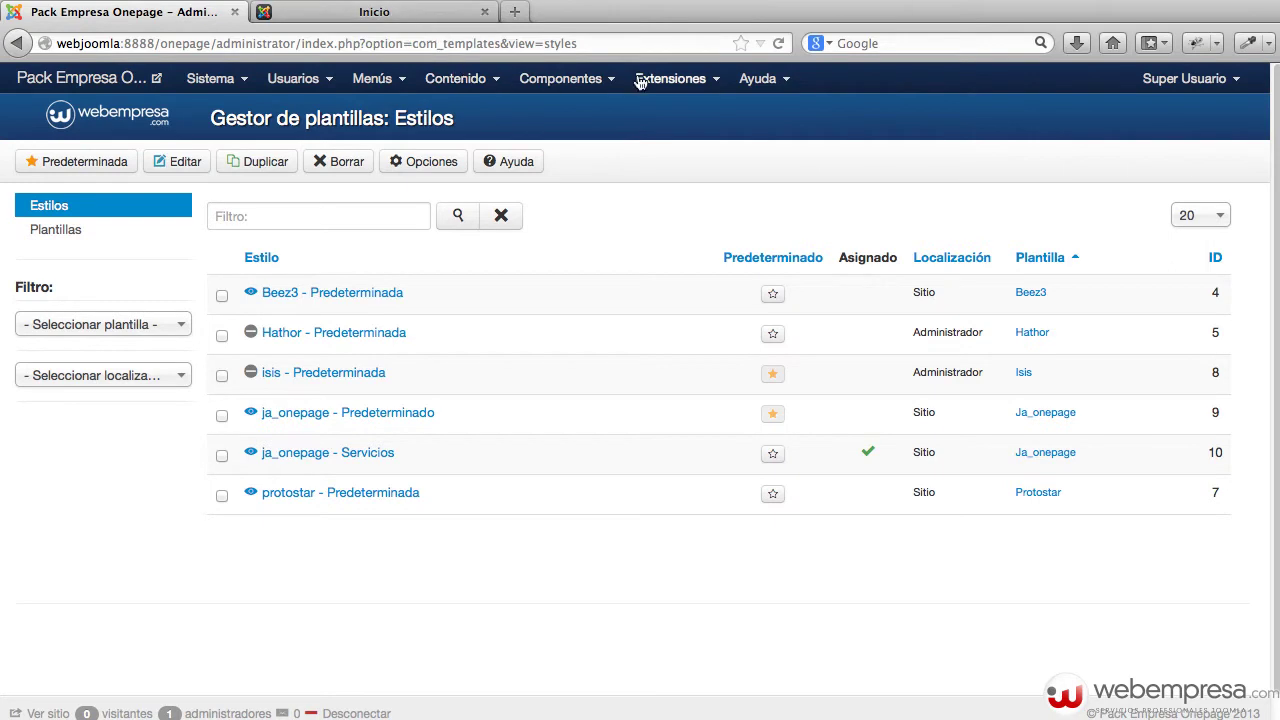
Return to the module manager and sort the modules by position in descending order
click(678, 78)
click(705, 155)
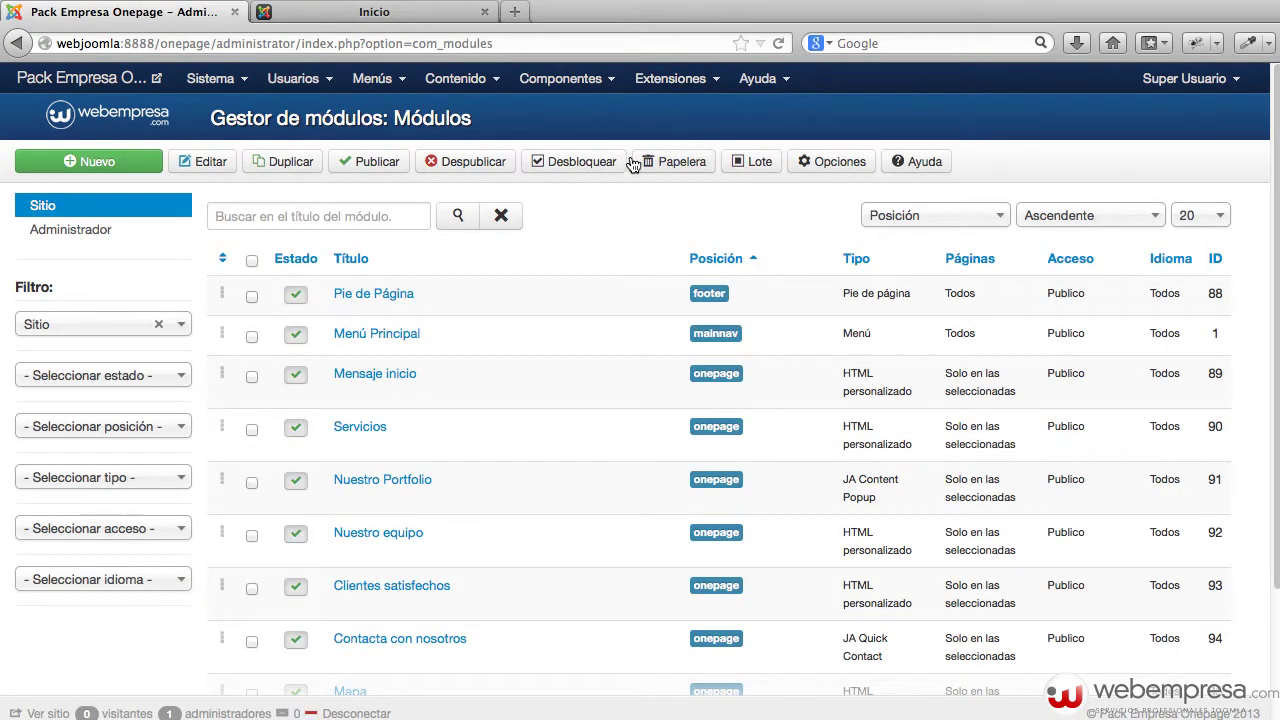
click(718, 260)
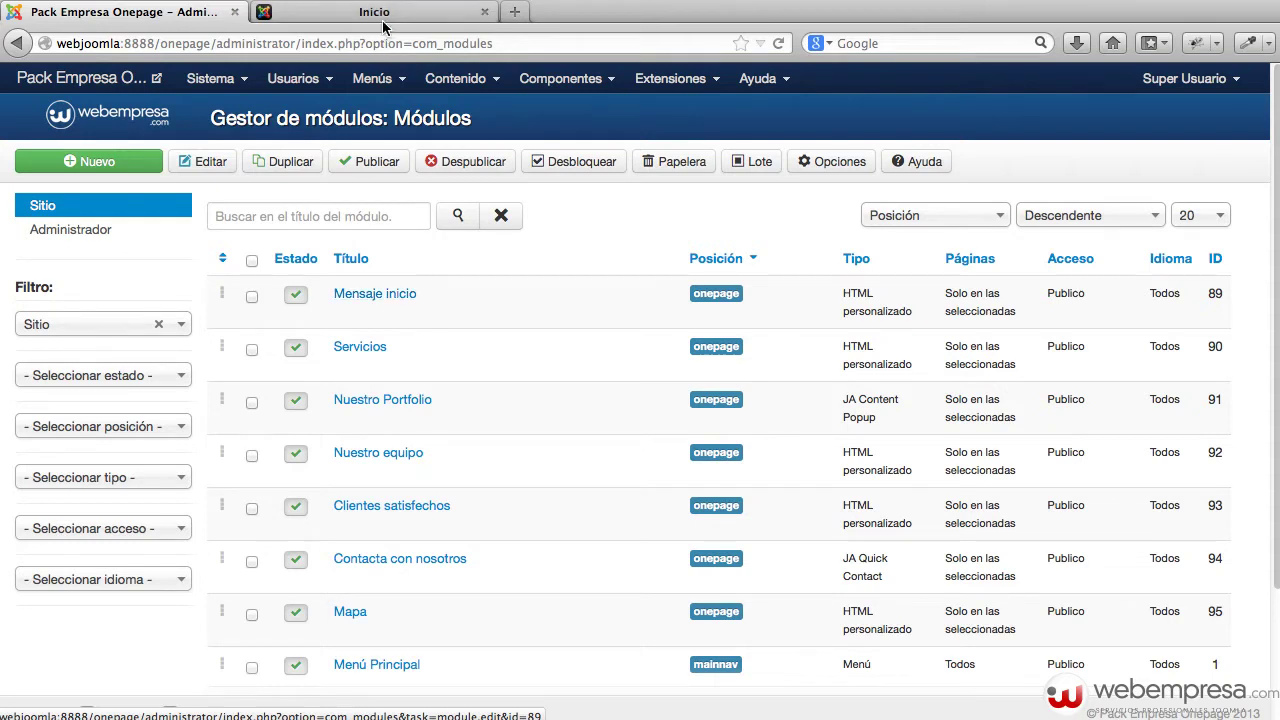
View the custom output of the Mensaje inicio module and close it without saving
click(378, 295)
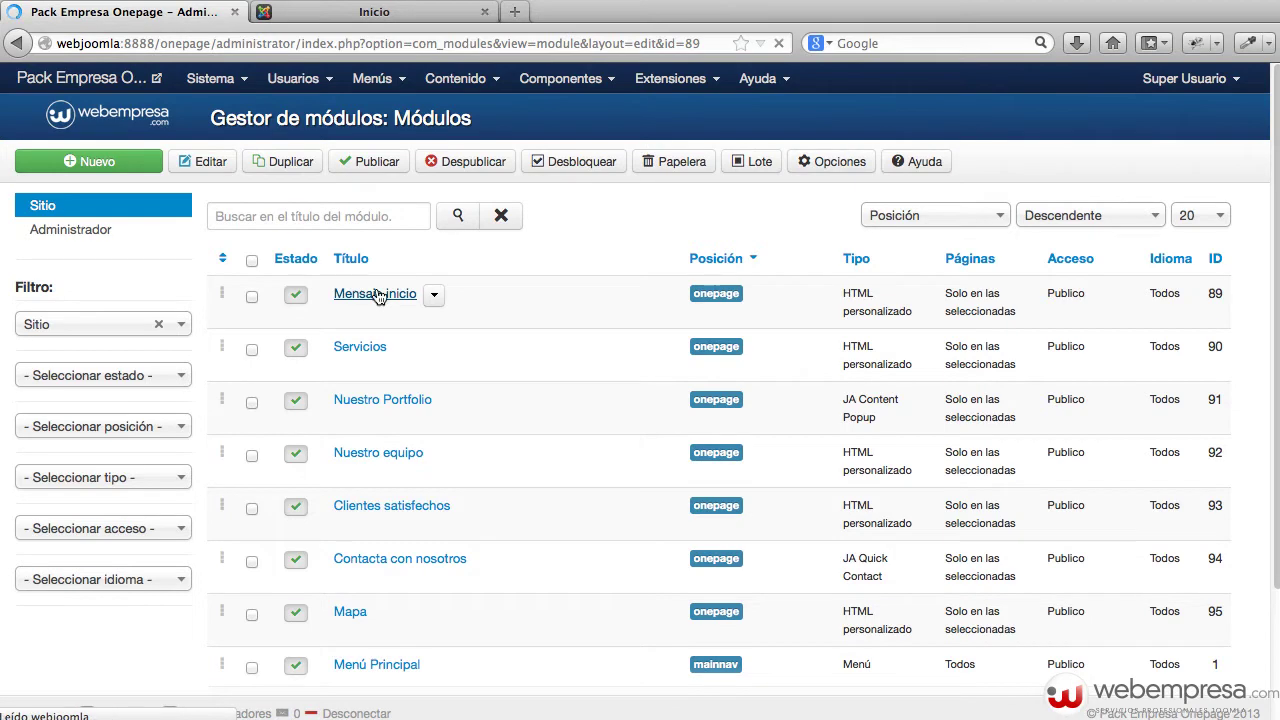
click(303, 212)
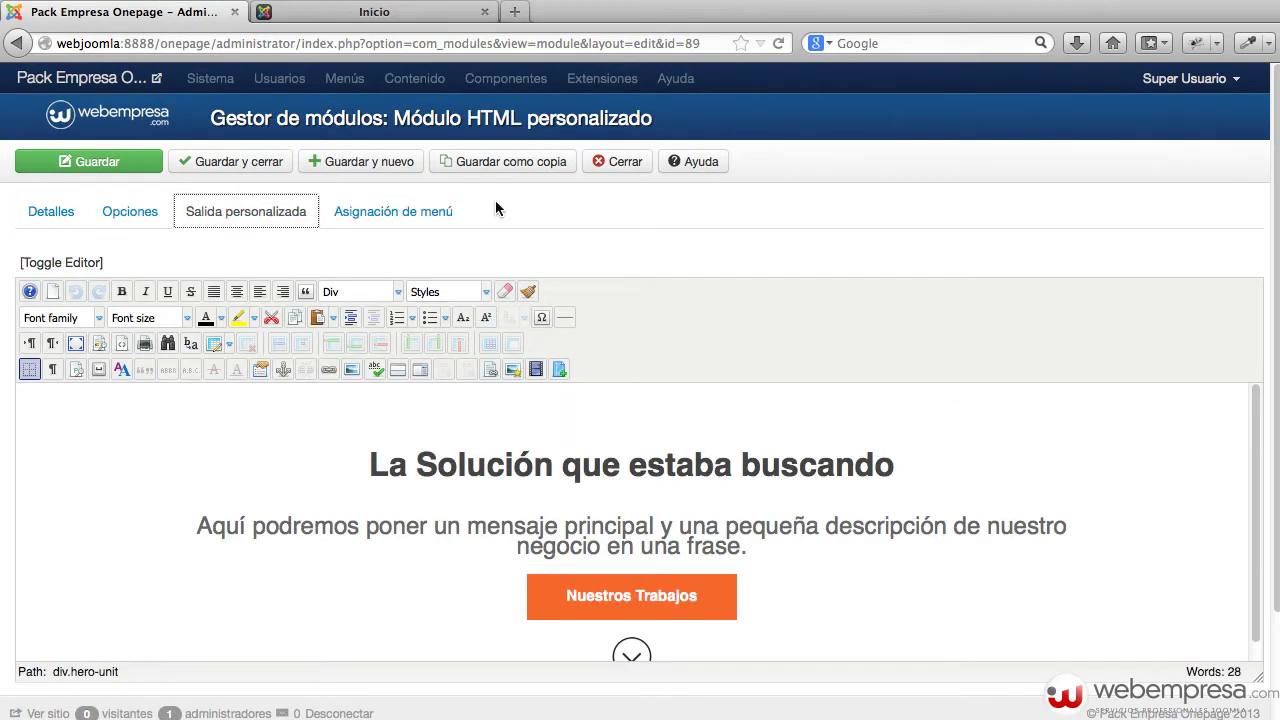
click(629, 164)
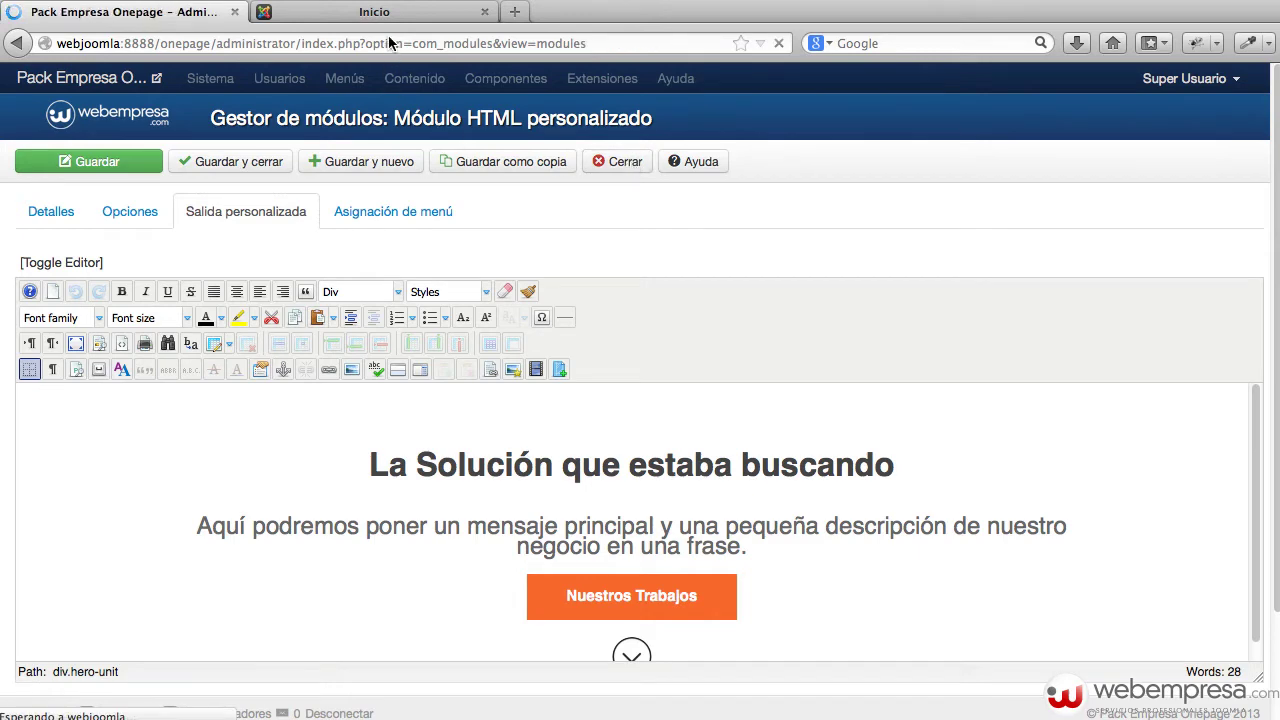
Open the Servicios module for editing and check the Servicios section on the site's public page
click(360, 346)
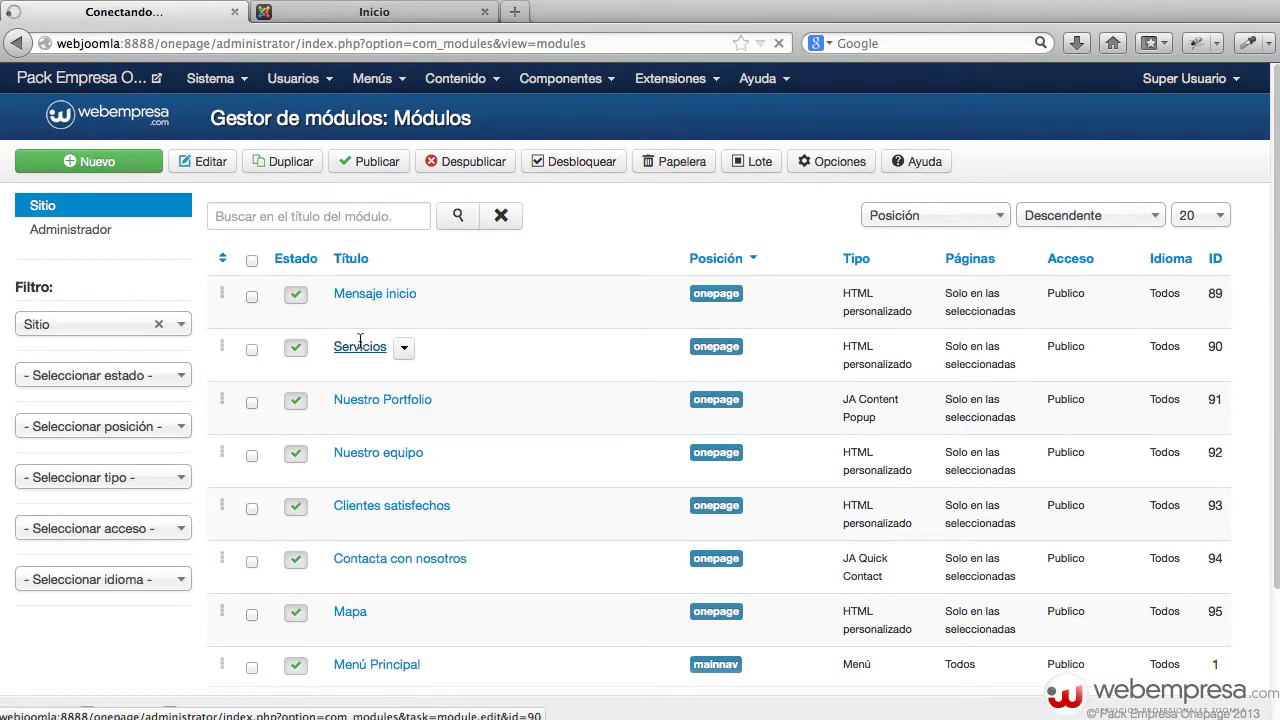
click(395, 17)
scroll(580, 200, down, 5)
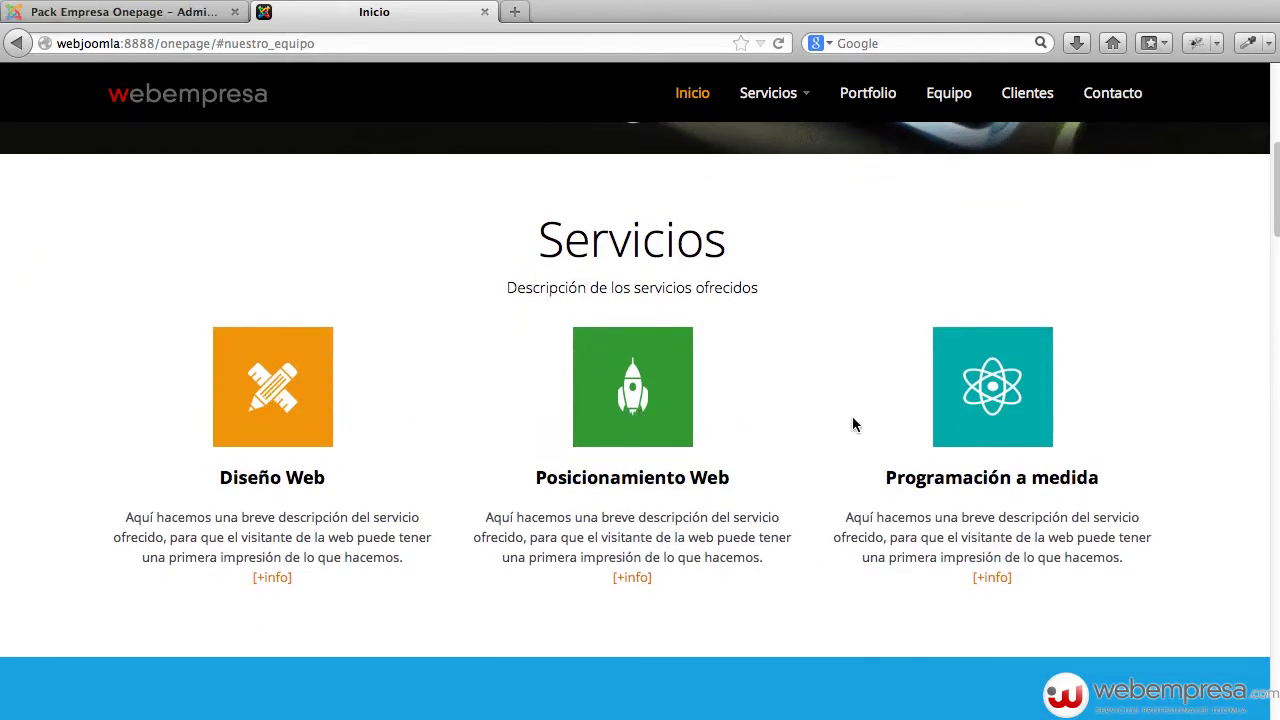
click(158, 14)
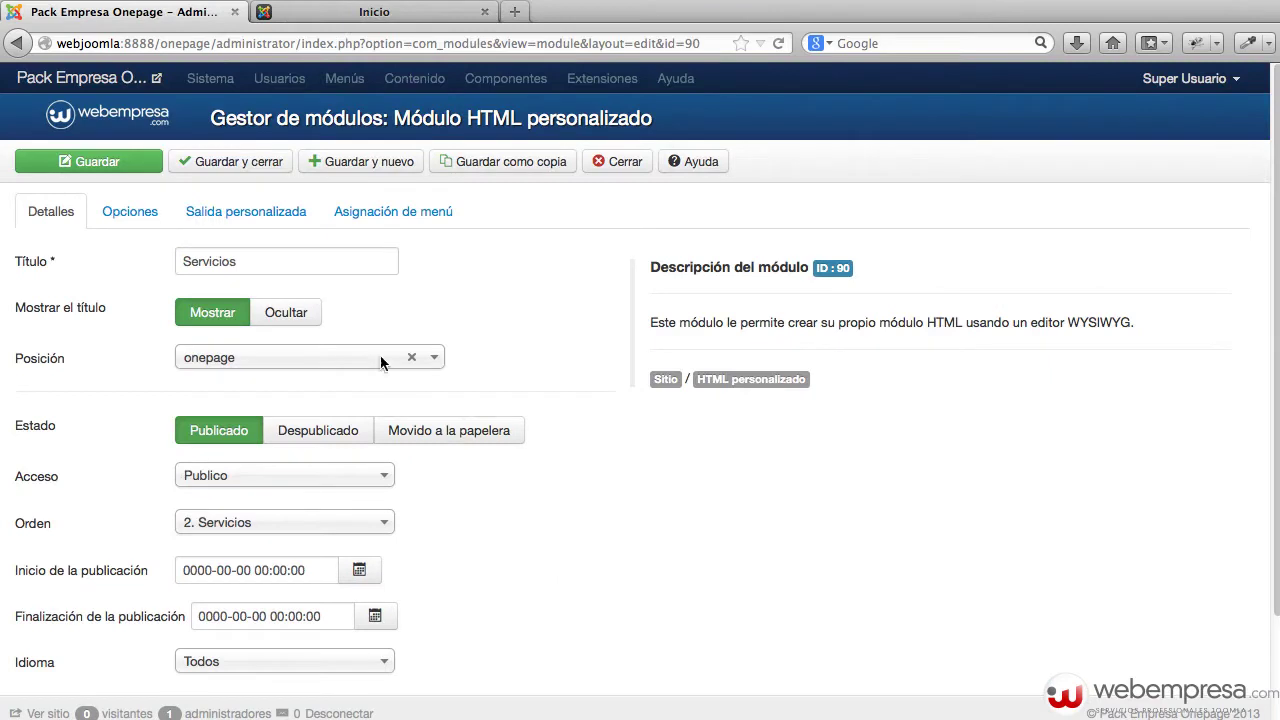
Show the Servicios module's custom output and examine the editable description text under Diseño Web
click(193, 210)
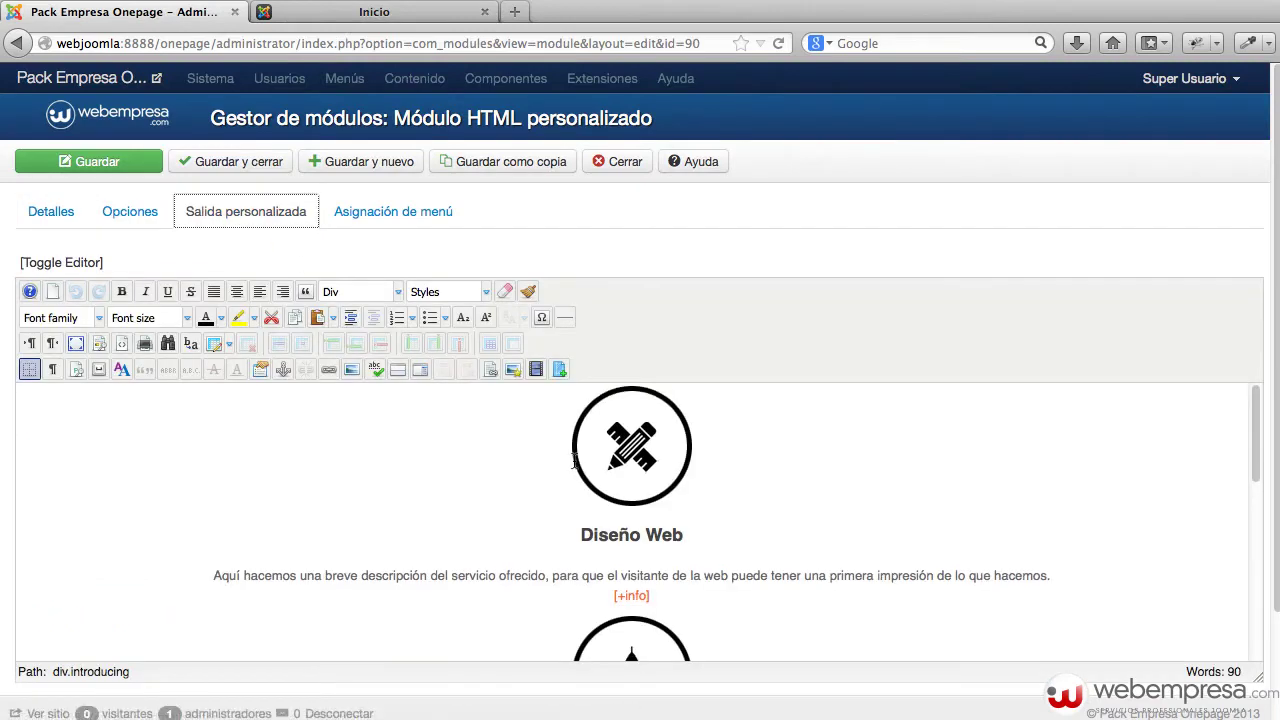
scroll(573, 462, down, 1)
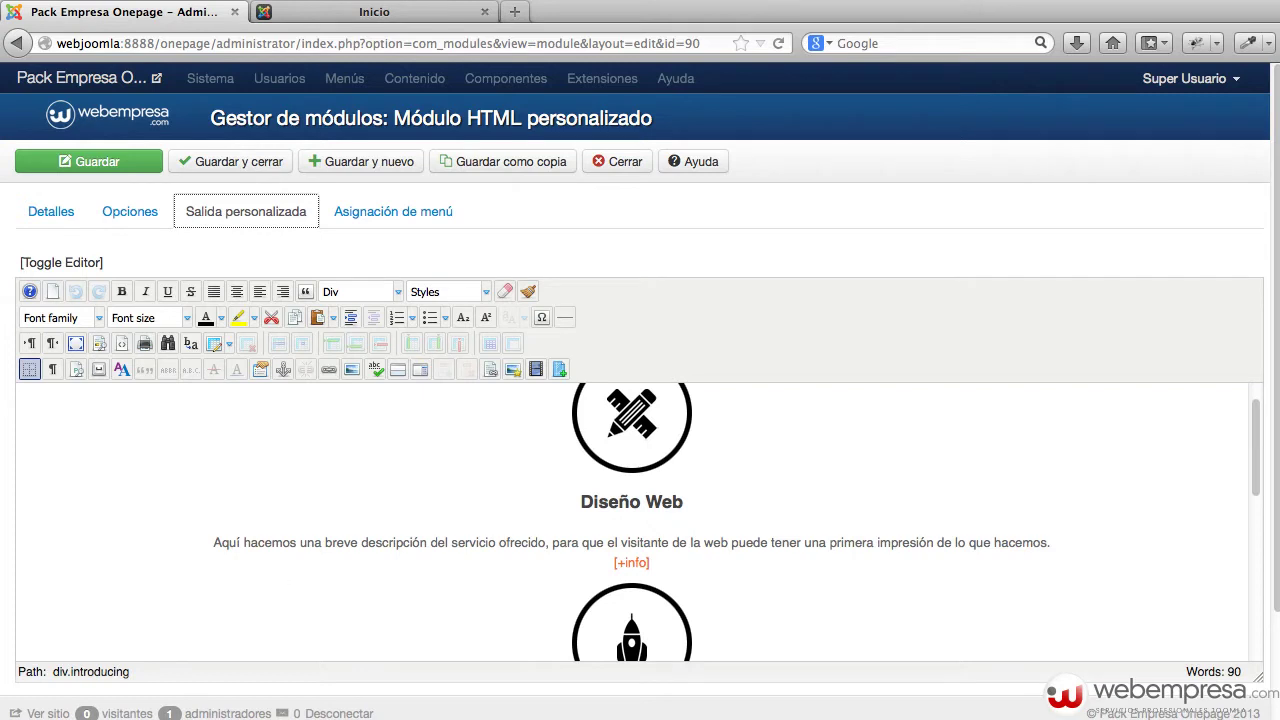
scroll(621, 543, up, 2)
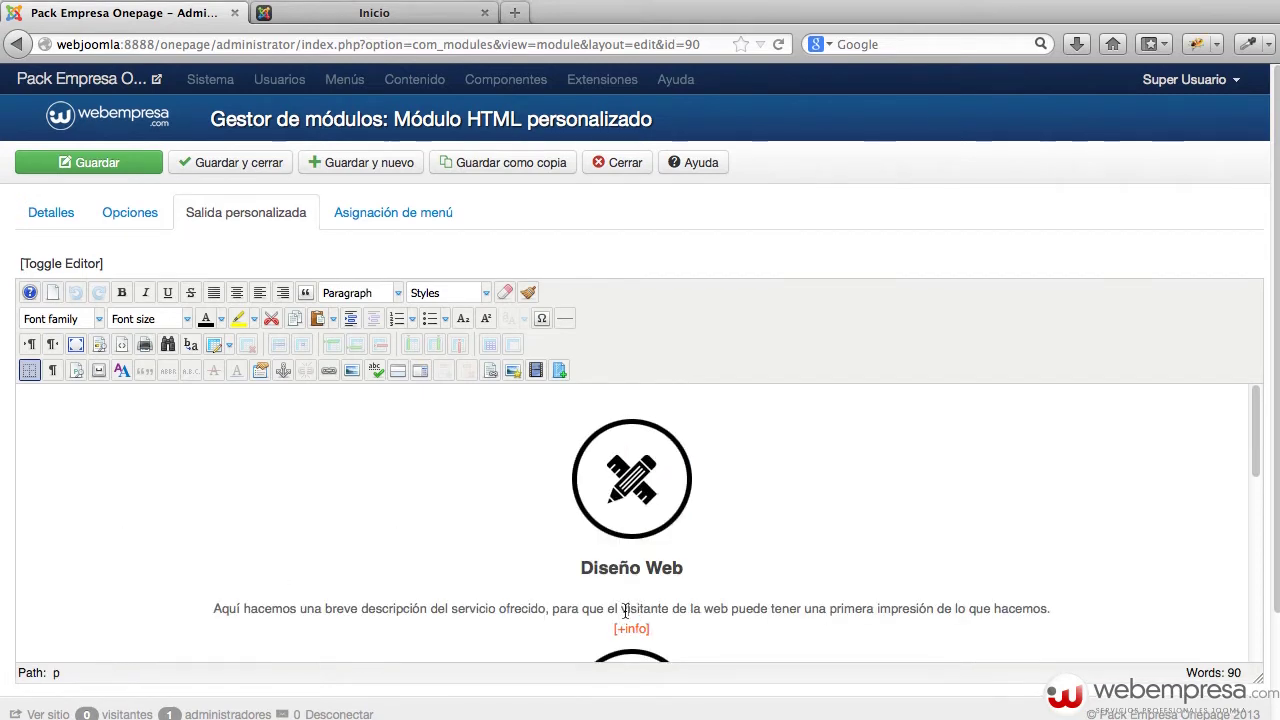
click(626, 610)
drag(290, 608, 427, 609)
click(547, 598)
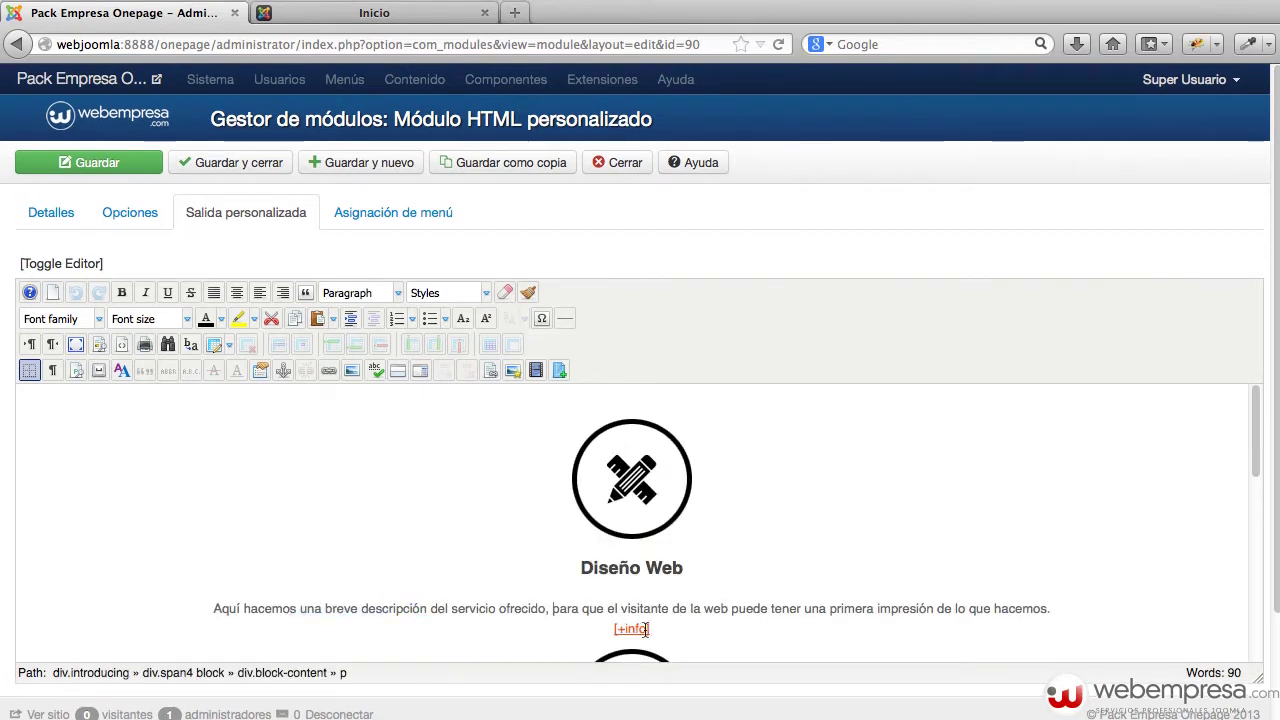
Open the link settings of [+info] under Diseño Web, expand Menú principal among the link targets, and cancel without changes
click(636, 629)
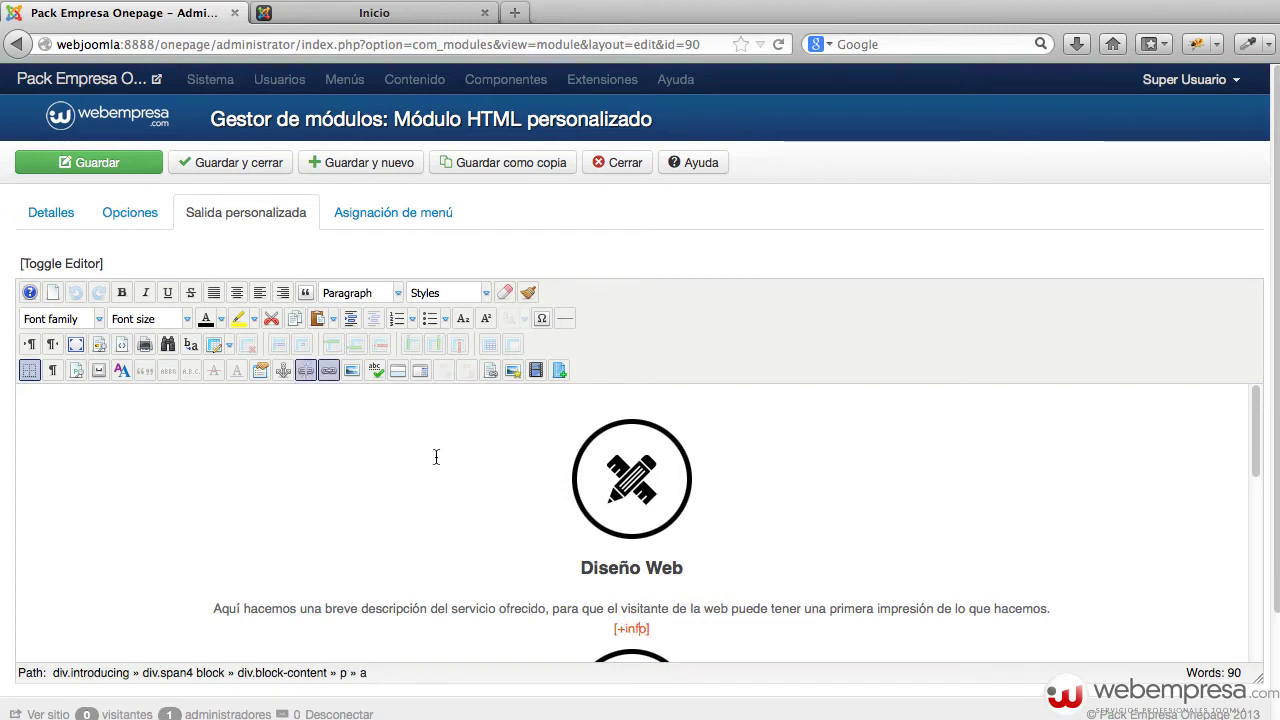
click(318, 372)
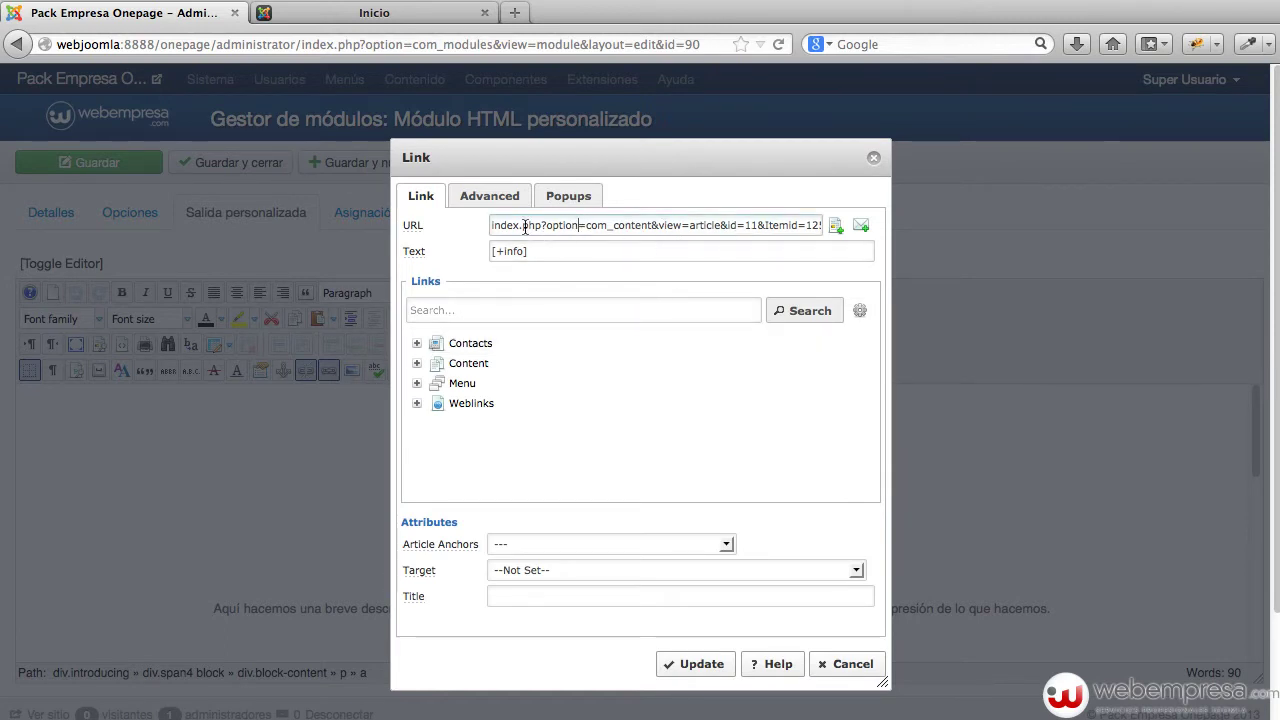
click(418, 383)
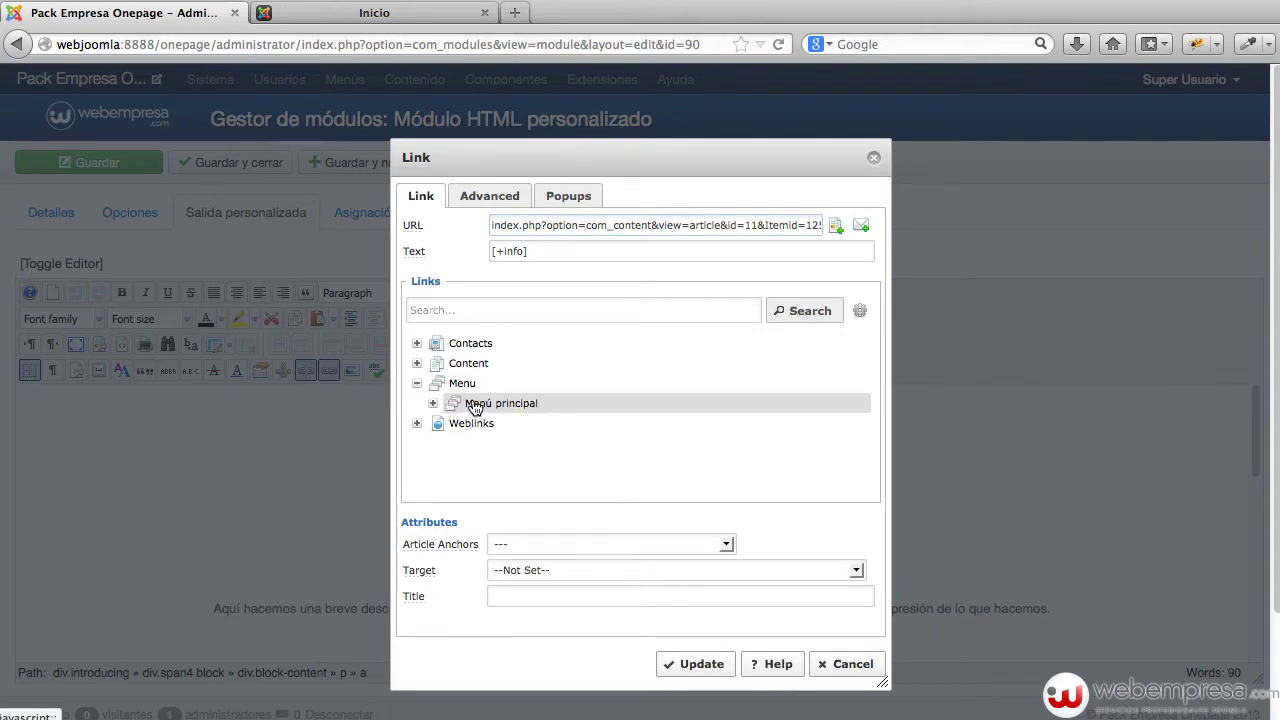
click(433, 403)
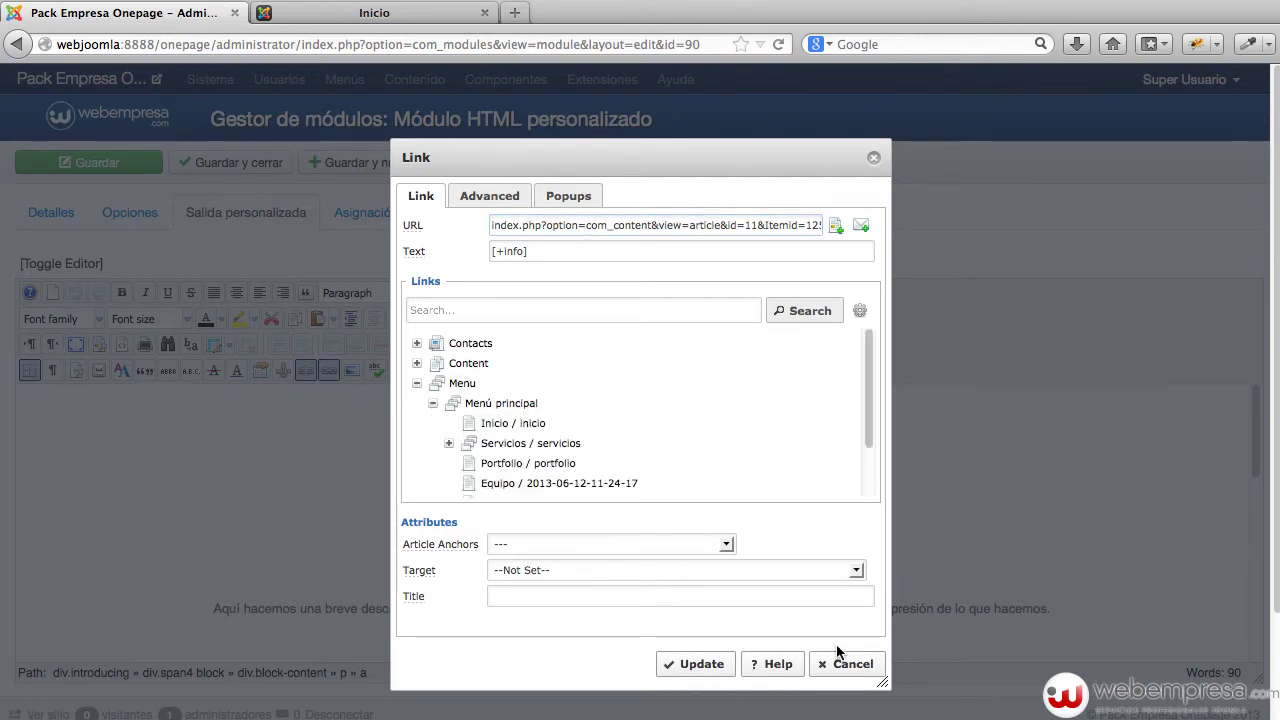
click(852, 666)
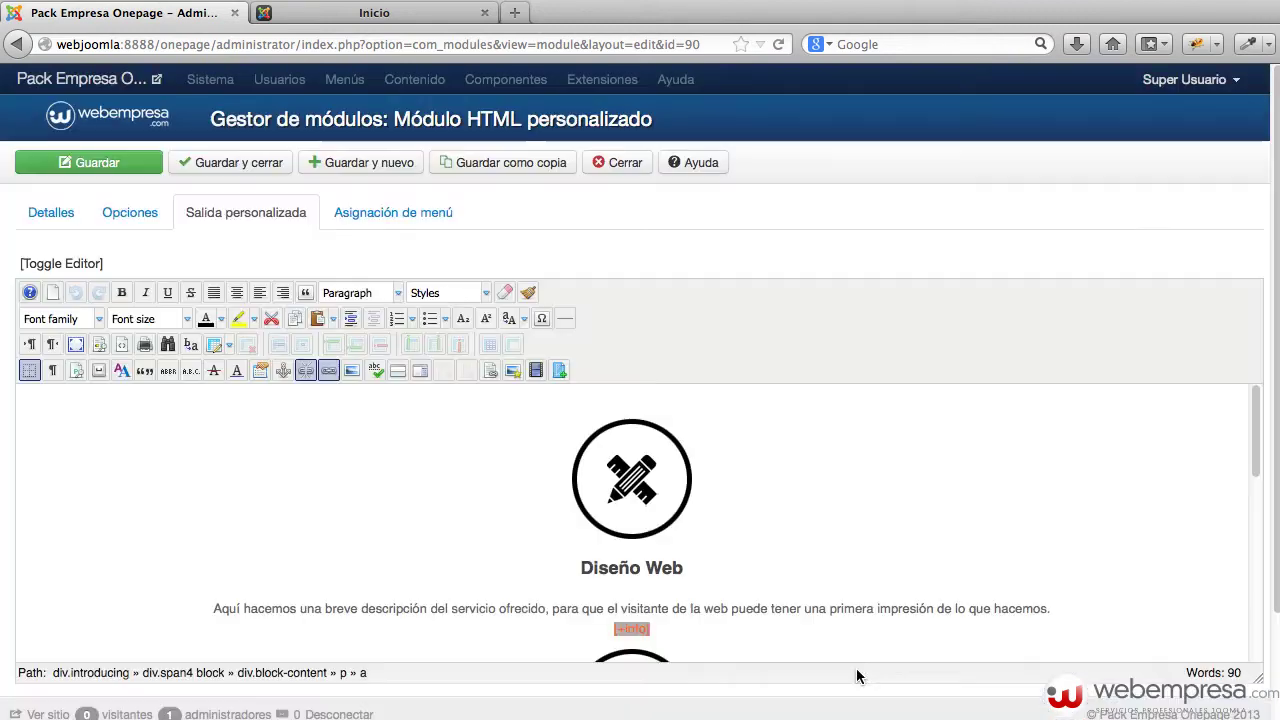
Check the subtitle under the Servicios heading on the public page and close the Servicios module without saving
click(360, 16)
drag(760, 203, 505, 195)
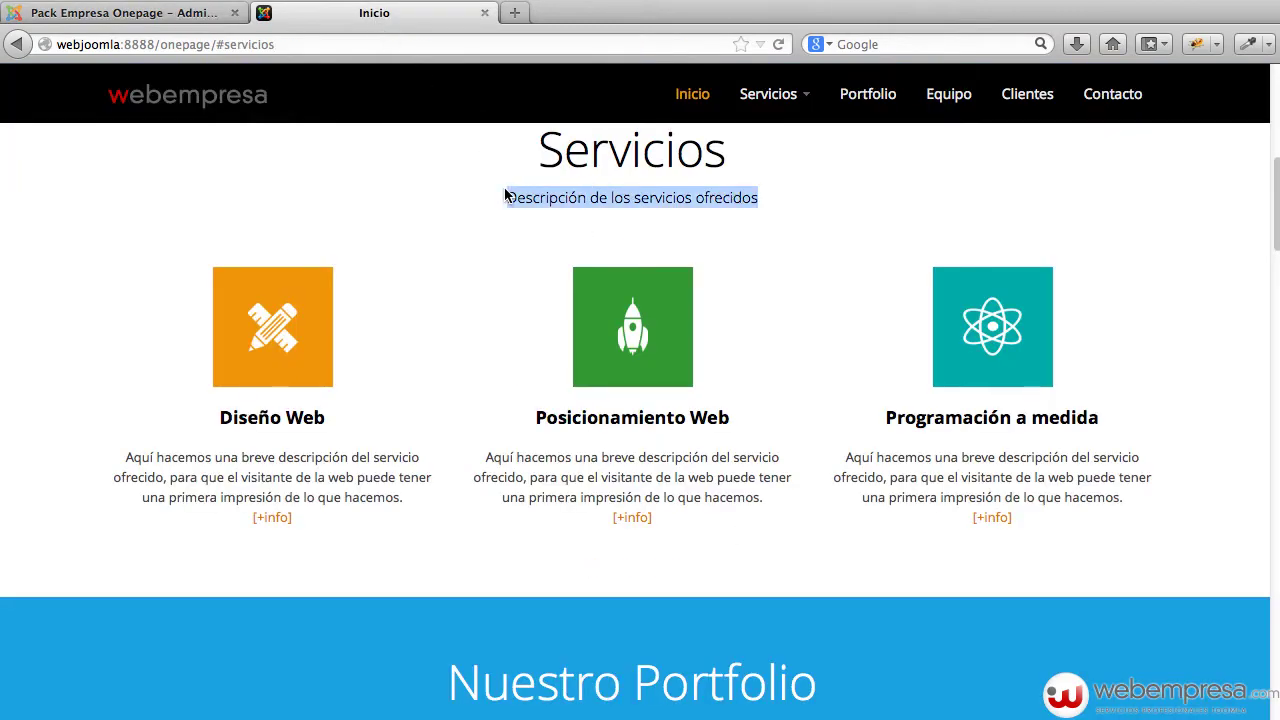
click(627, 192)
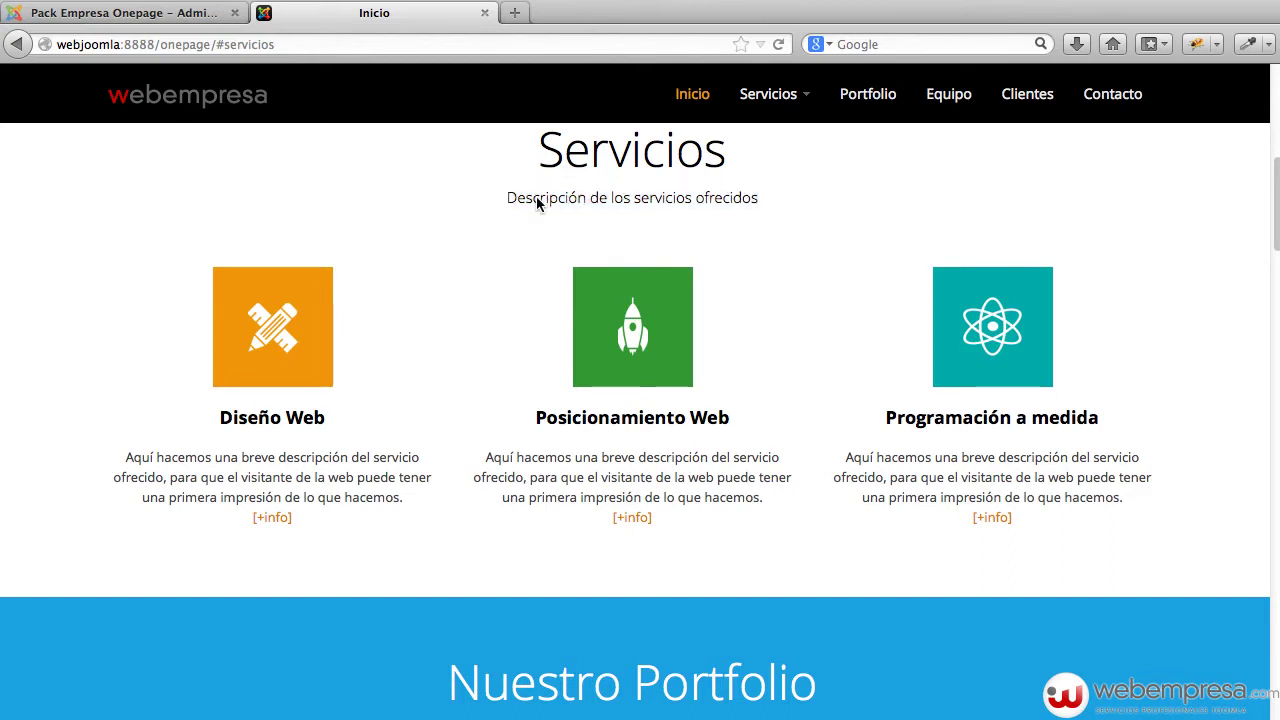
click(182, 14)
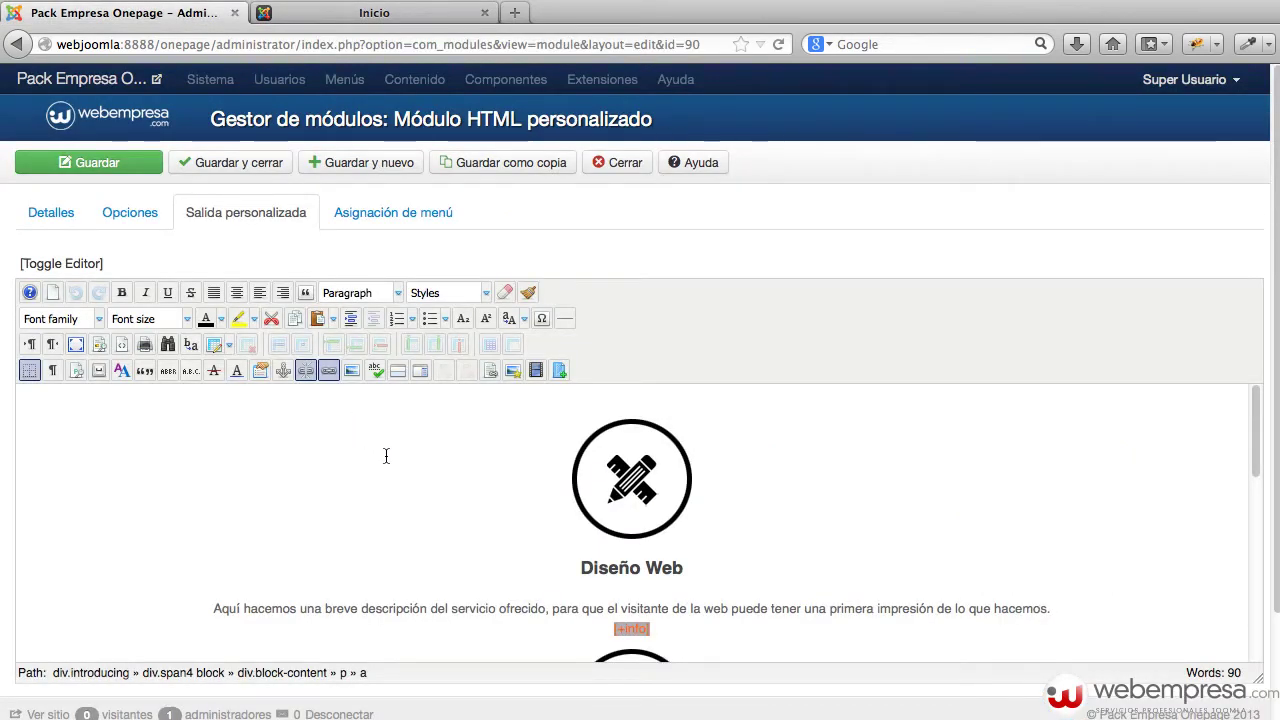
click(596, 166)
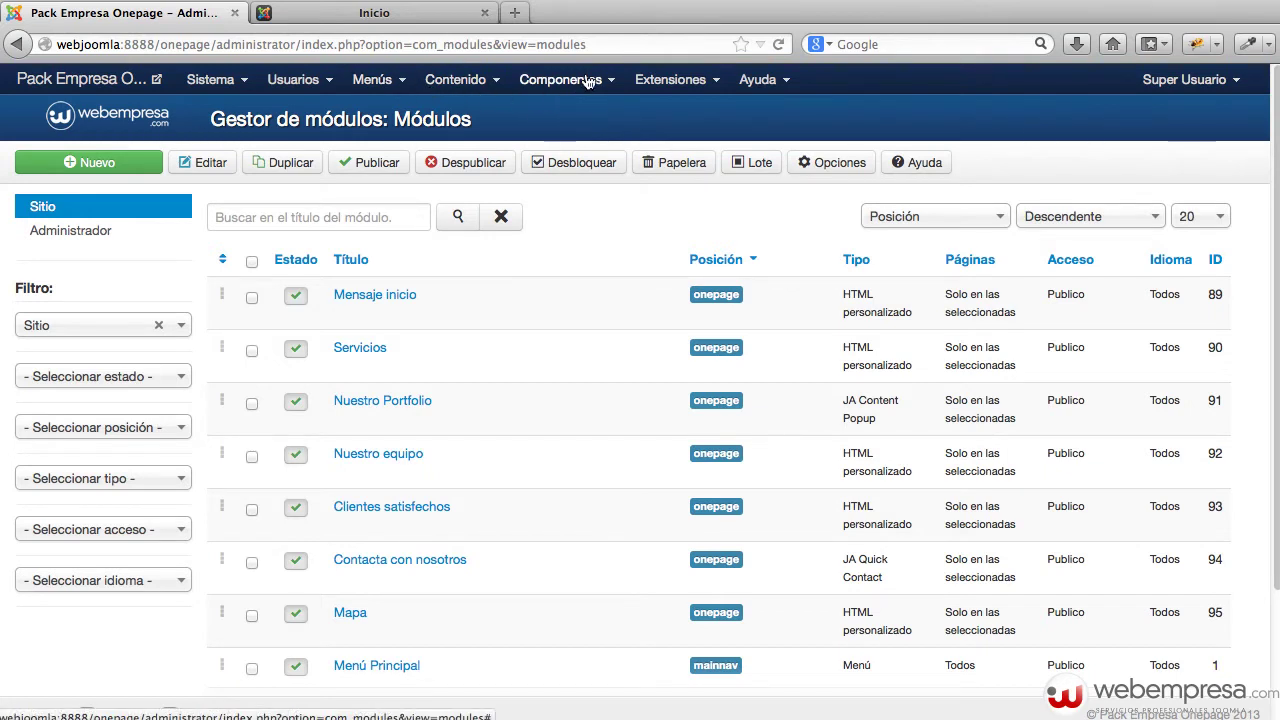
Open the Profiles file manager component and go to the language/overrides folder
click(588, 80)
click(579, 406)
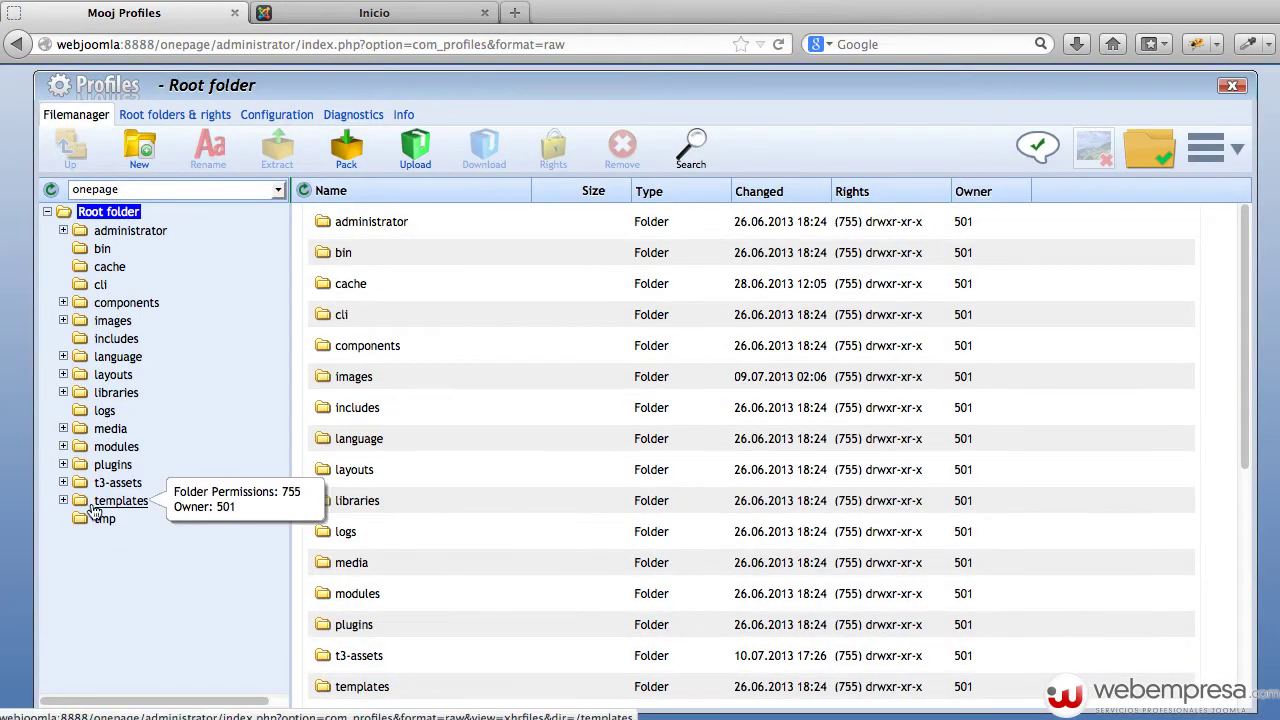
click(62, 358)
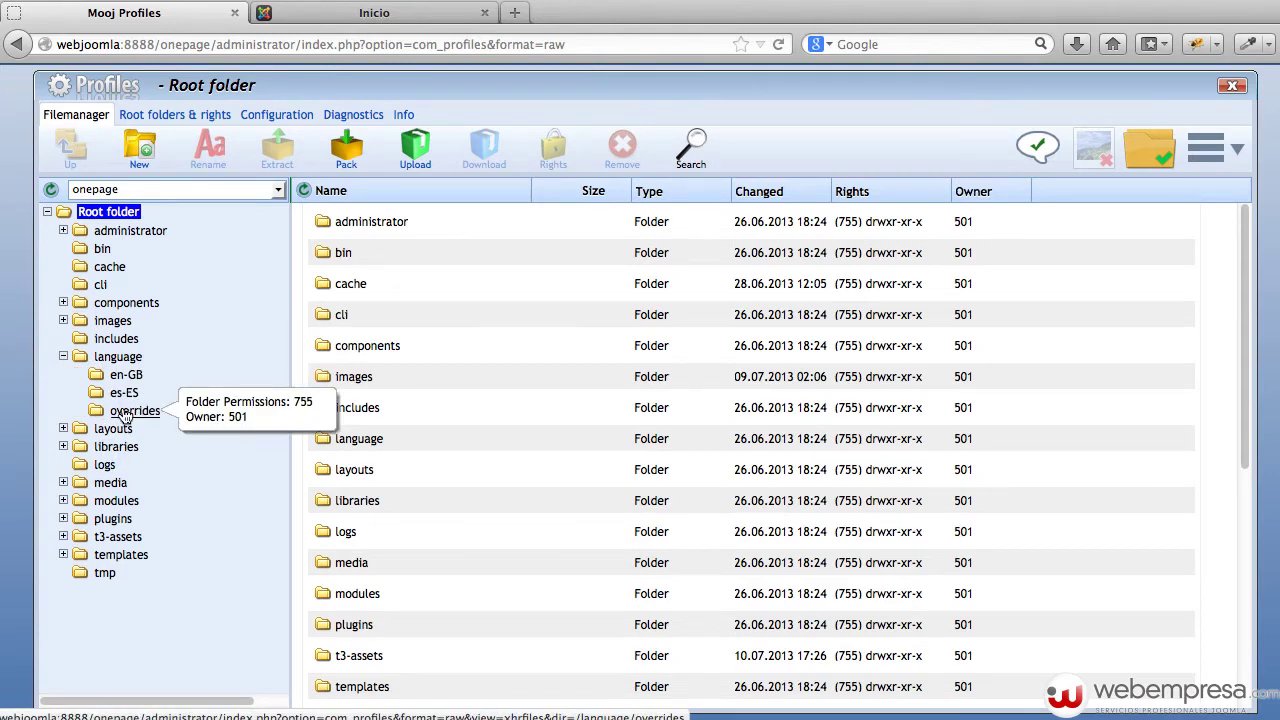
click(145, 416)
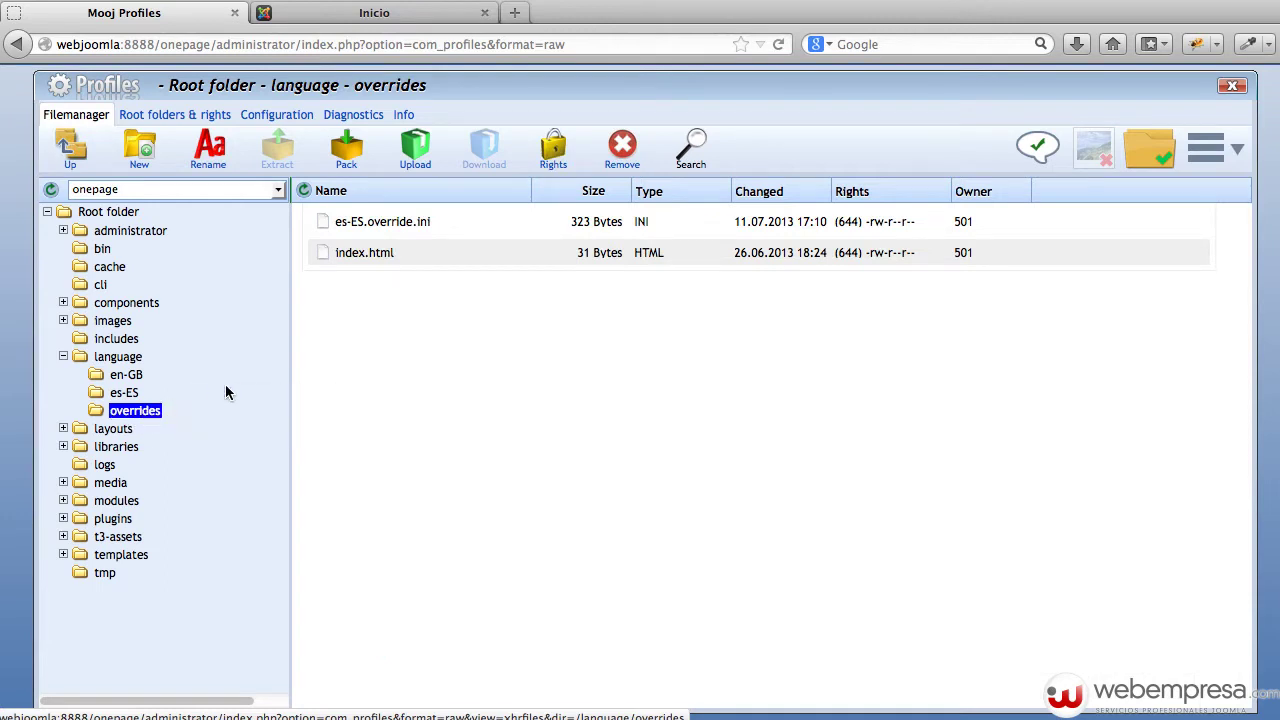
Open the es-ES.override.ini language file for editing
click(440, 224)
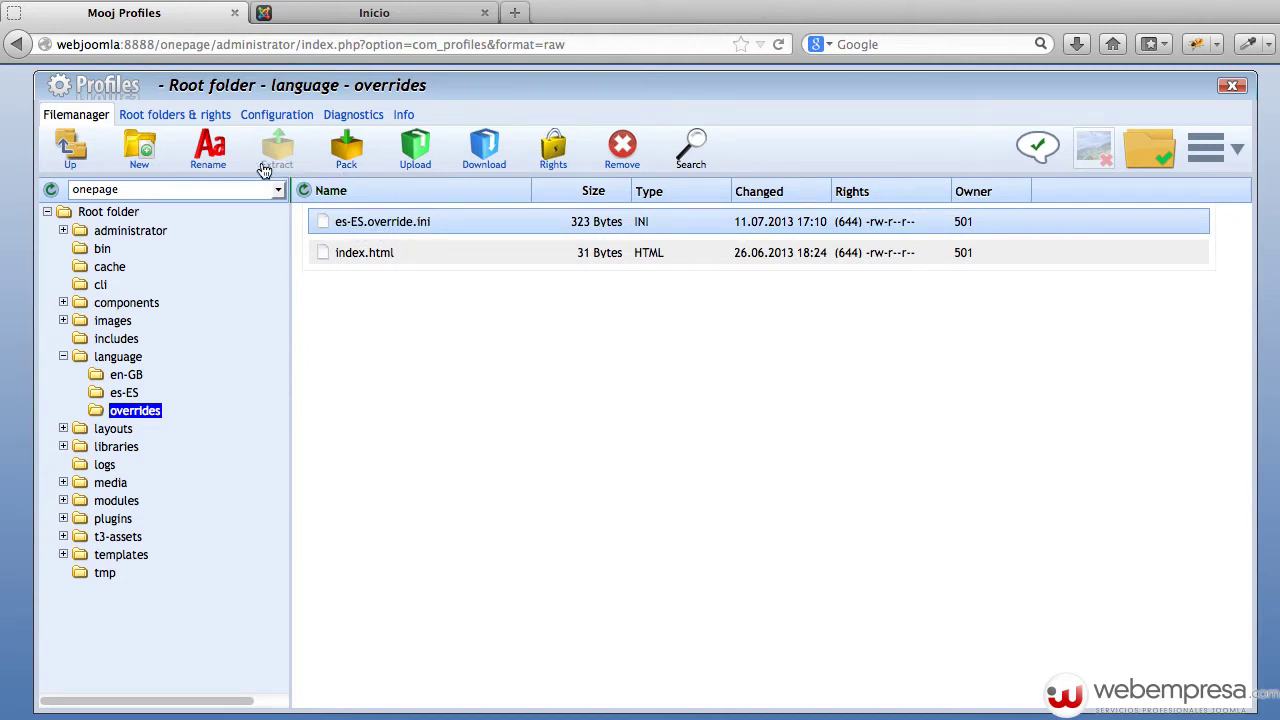
right_click(438, 222)
click(478, 236)
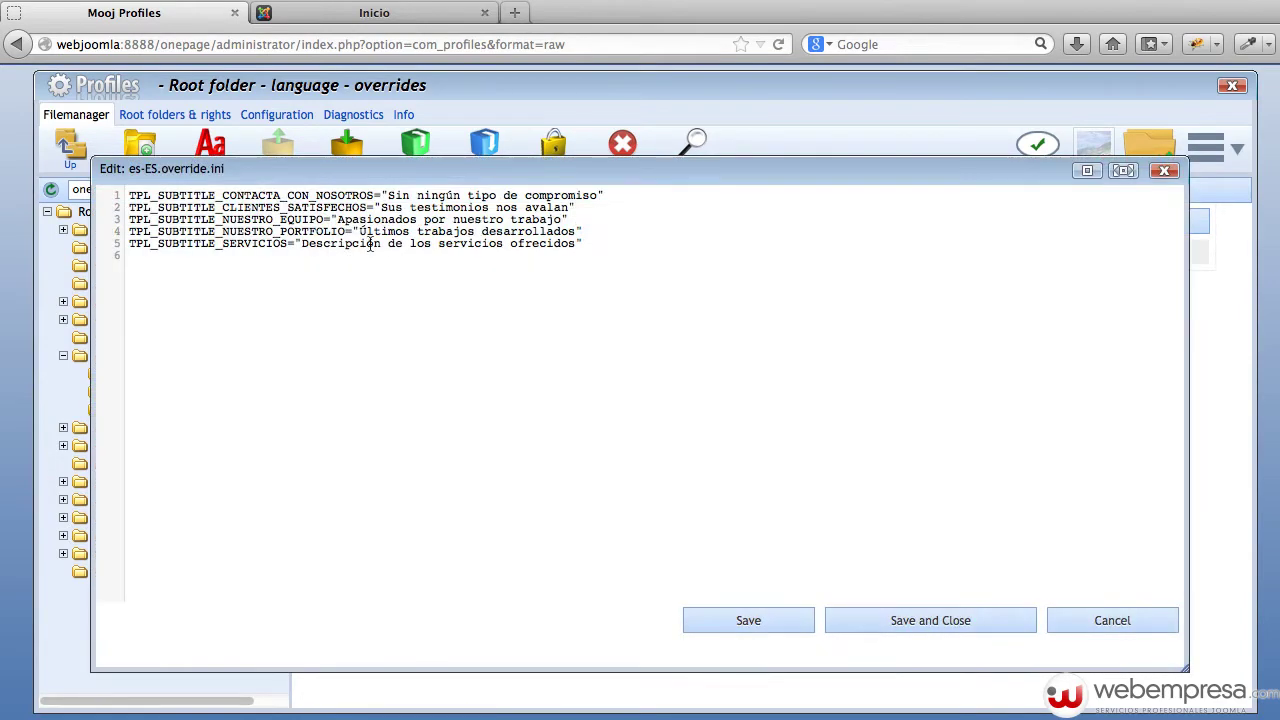
Change the TPL_SUBTITLE_SERVICIOS text to "Descripción de los servicios ofrecidos modificado", then save and close the file
double_click(205, 195)
double_click(210, 219)
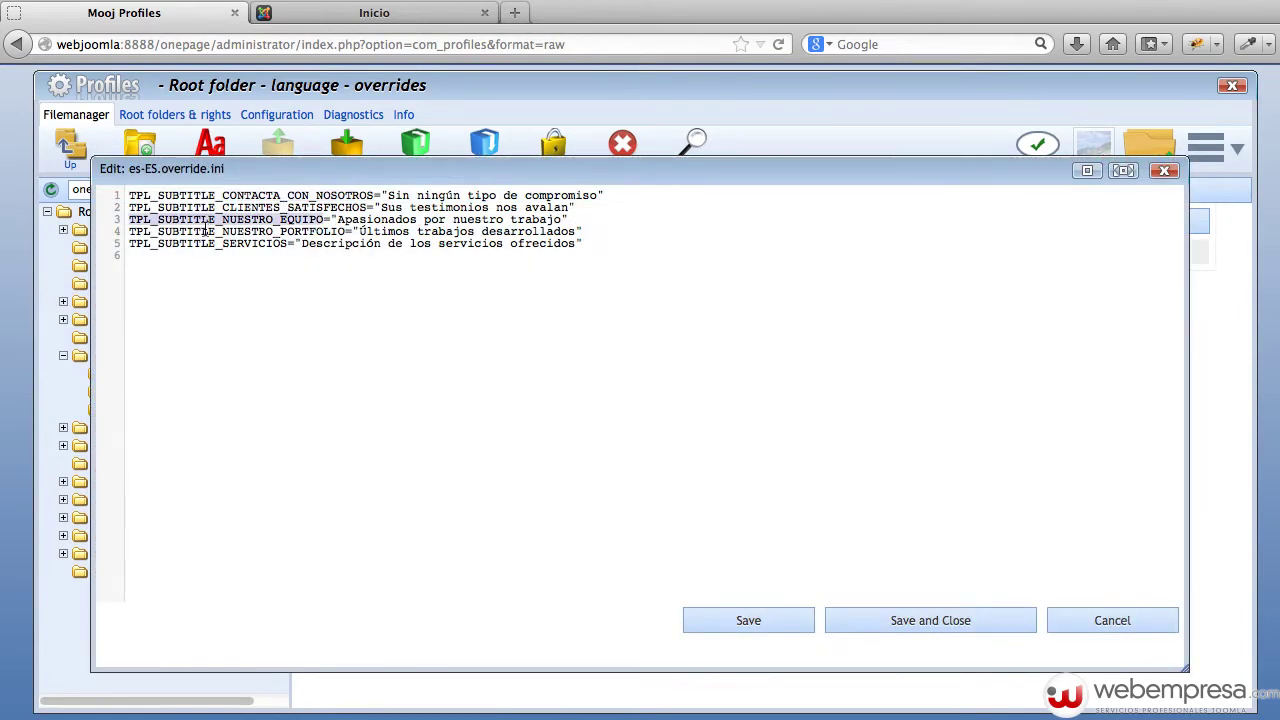
double_click(205, 231)
double_click(205, 243)
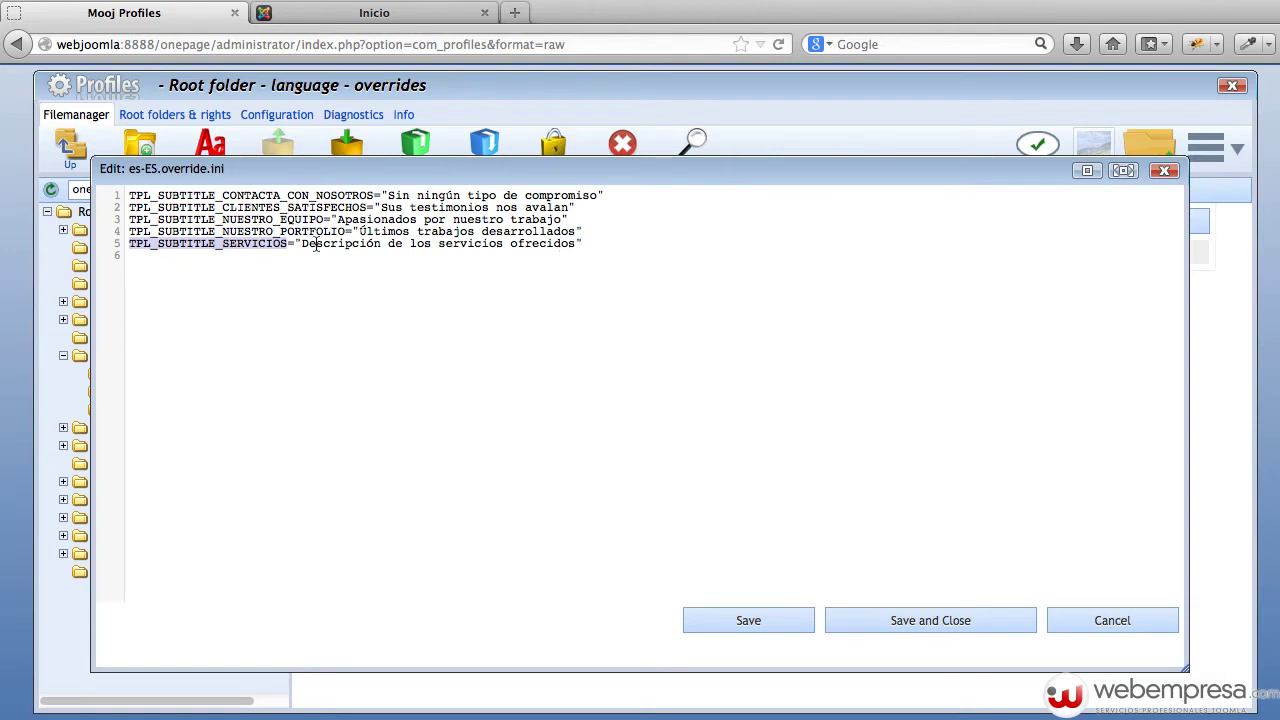
click(577, 246)
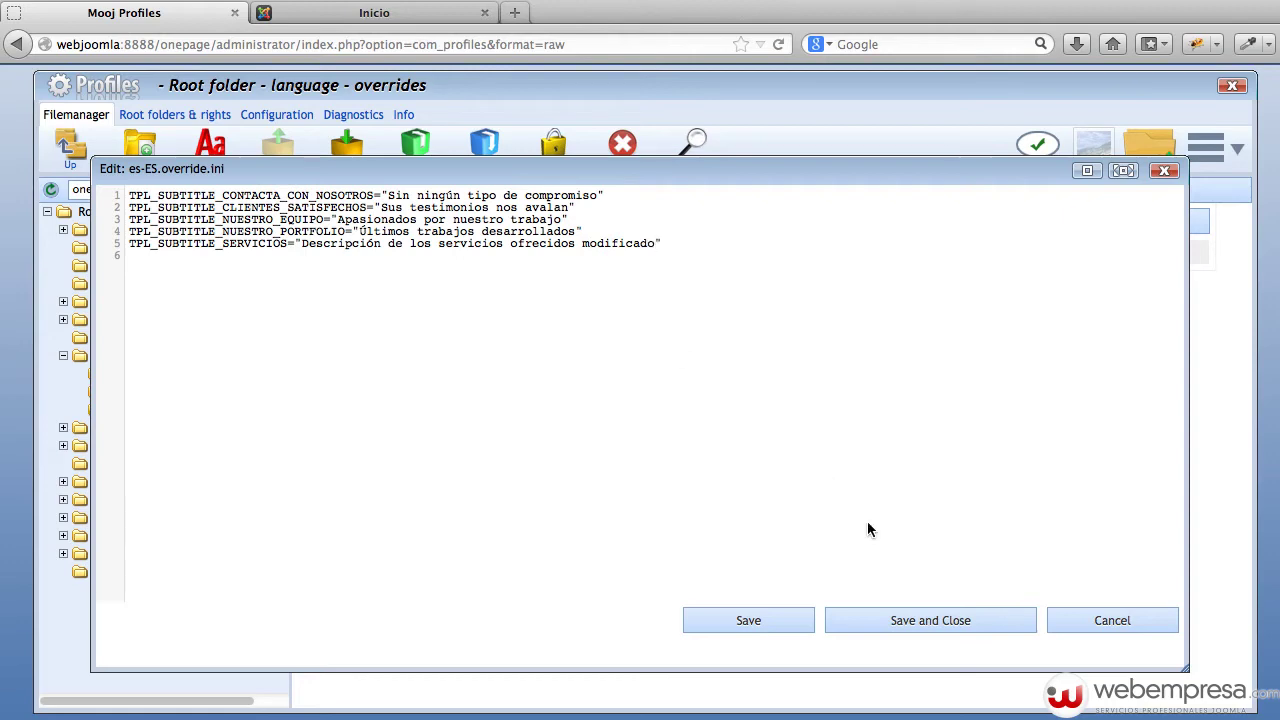
click(912, 619)
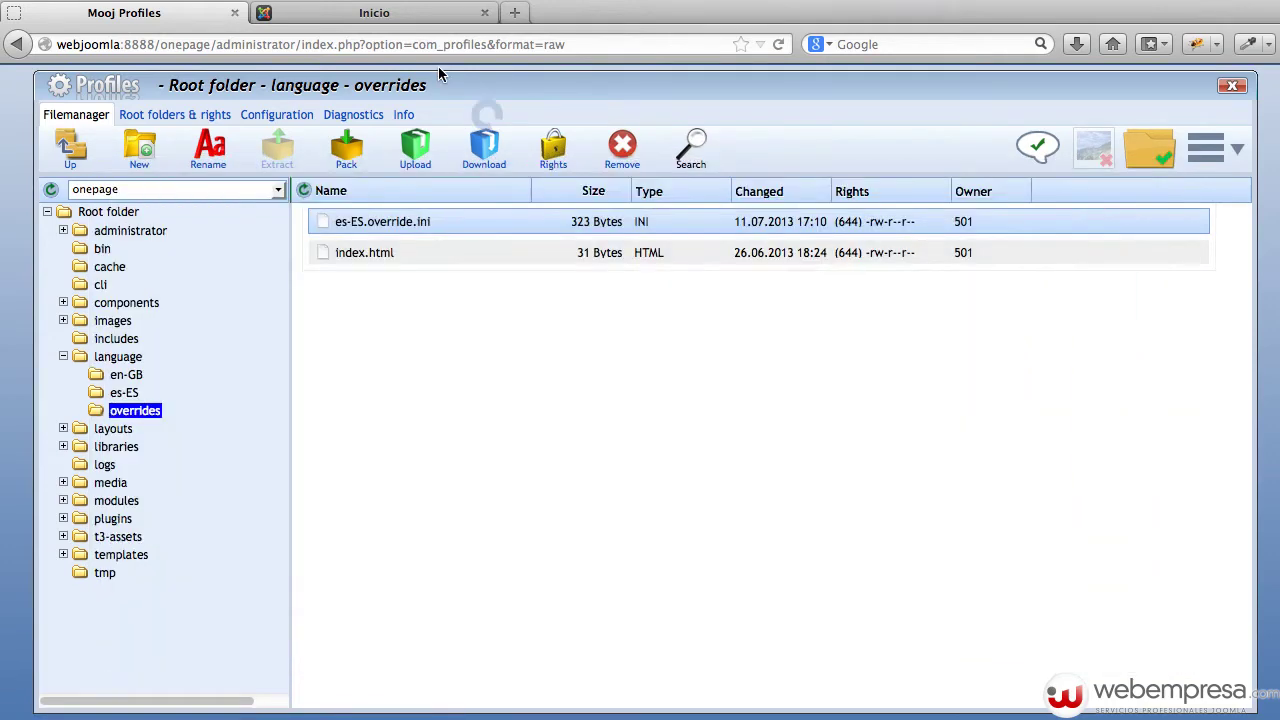
Check the Servicios subtitle on the public page and close the Profiles file manager
click(407, 14)
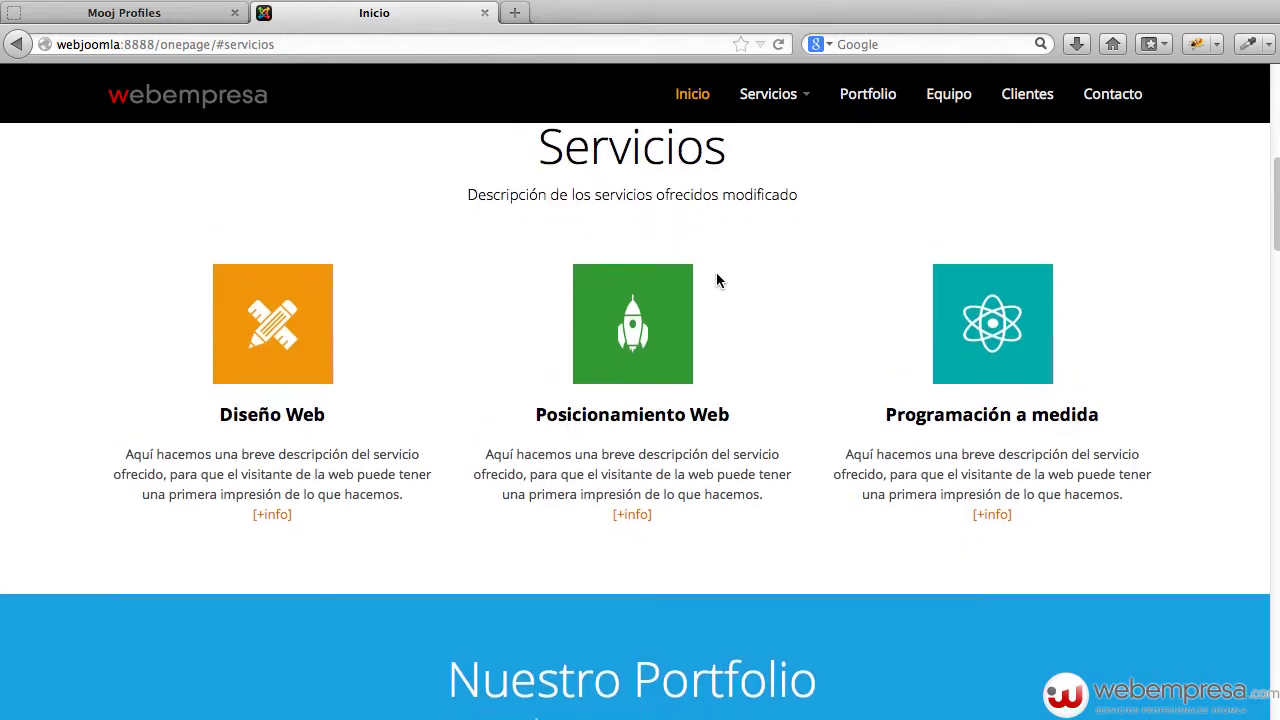
scroll(722, 388, down, 2)
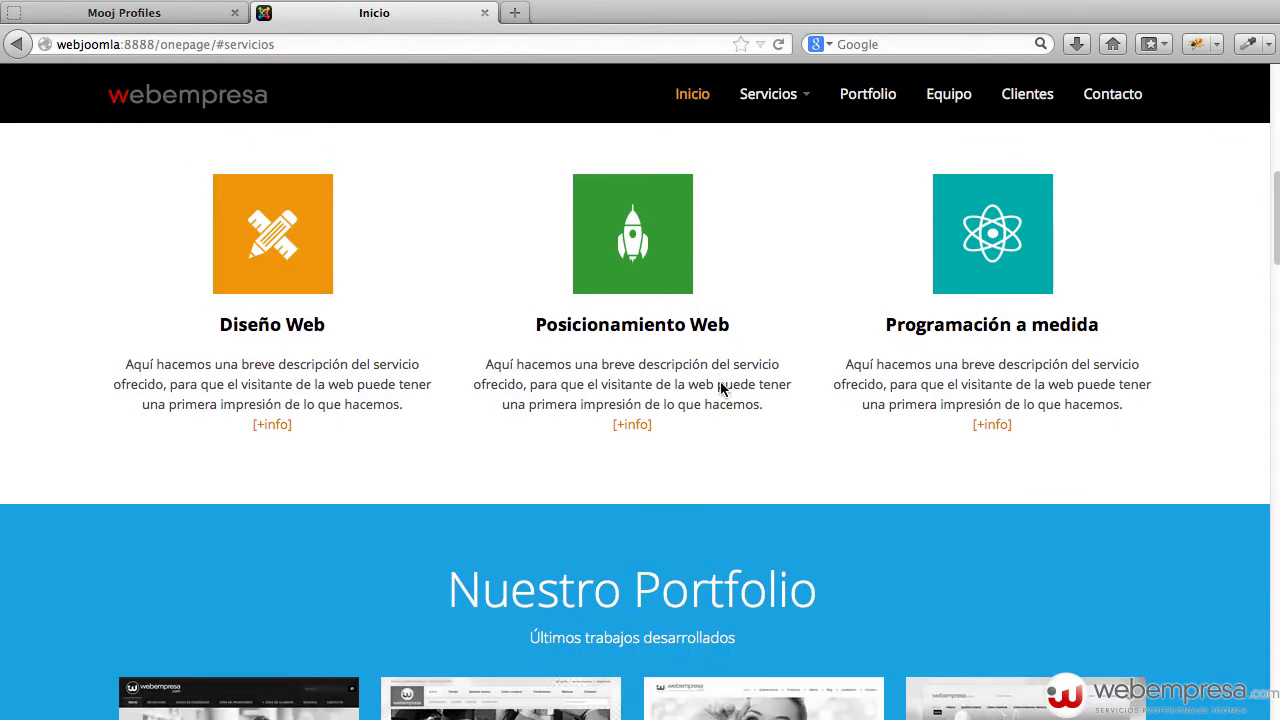
click(177, 23)
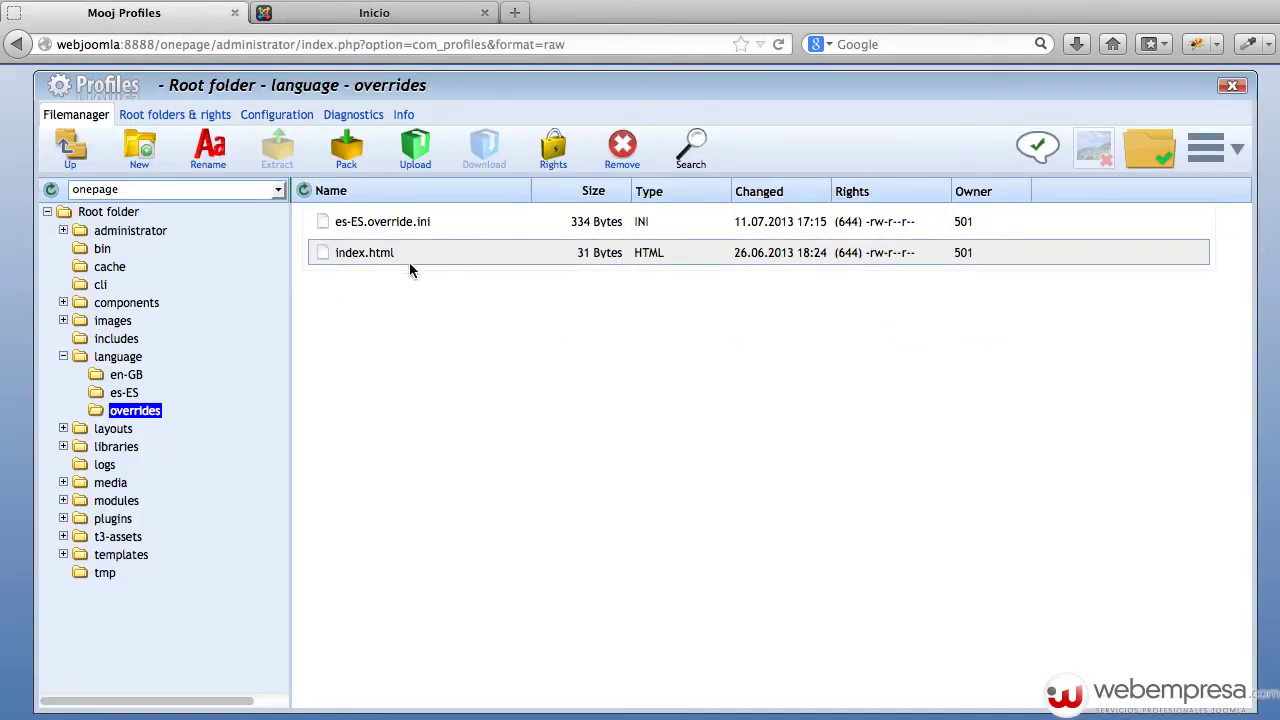
click(1232, 85)
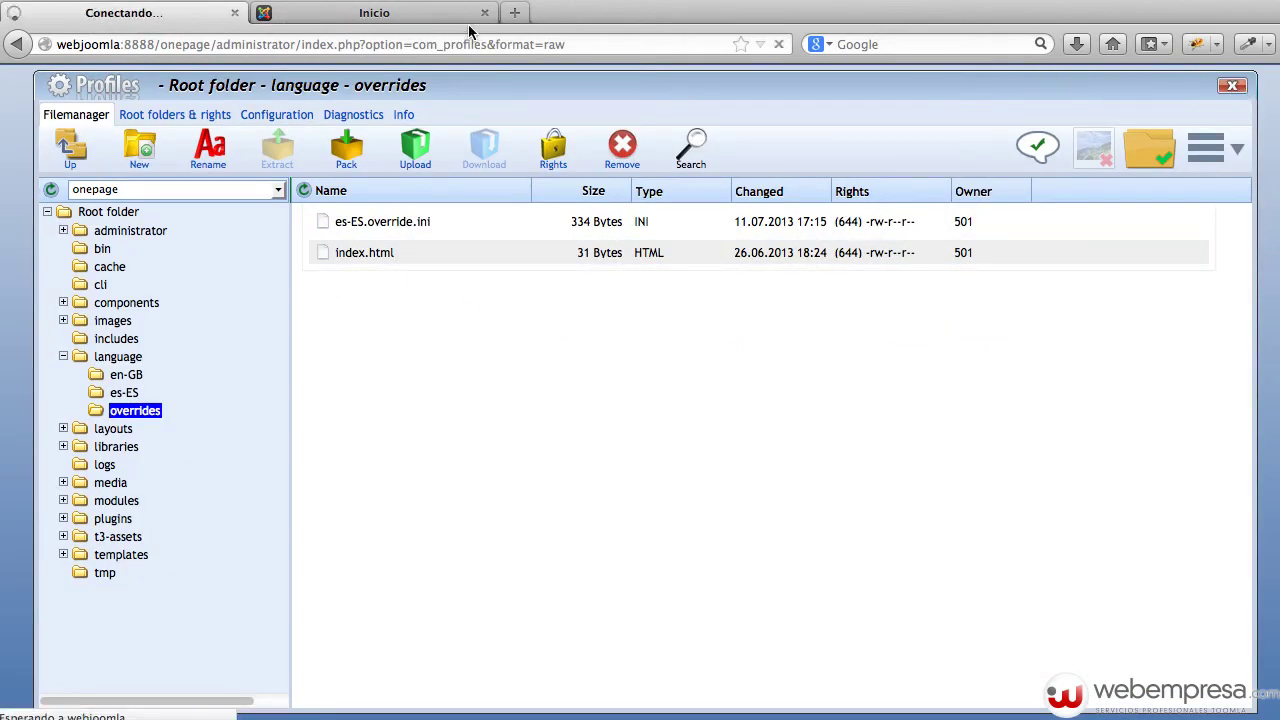
Examine the Nuestro Portfolio section on the public page, opening and closing the Academia de estudios and Tienda online popups
click(403, 20)
scroll(693, 290, down, 5)
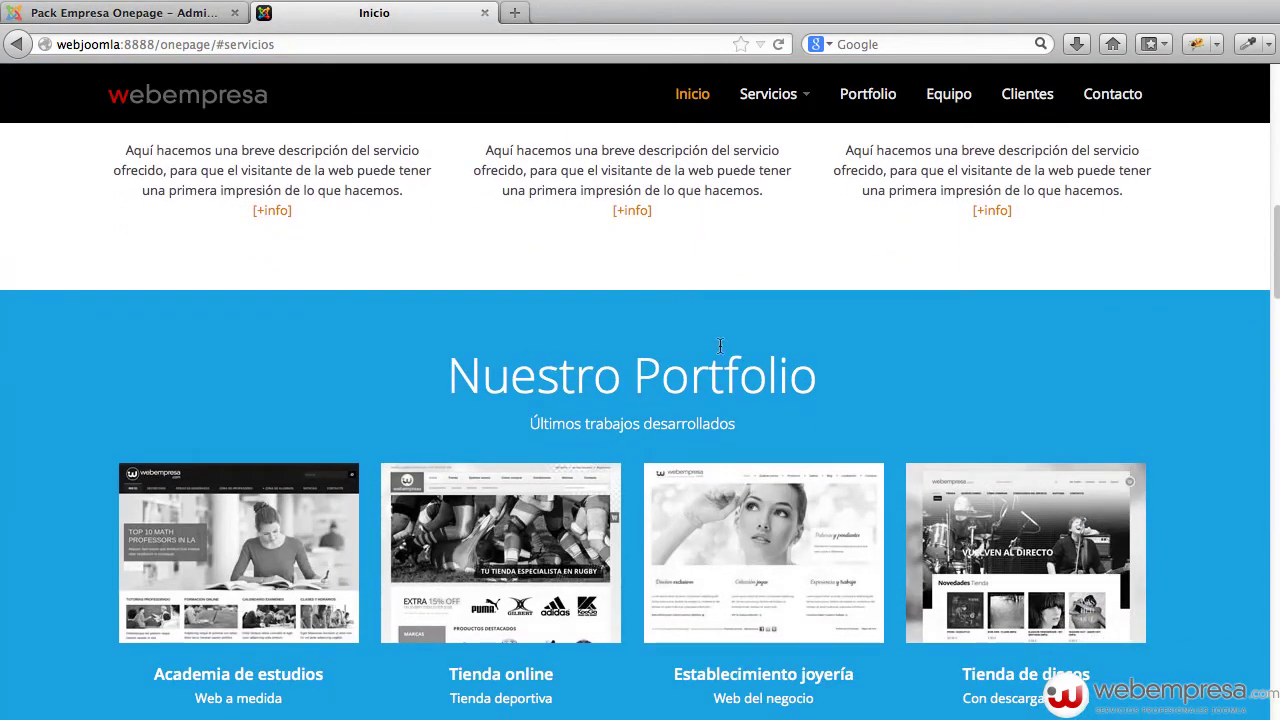
scroll(720, 345, down, 3)
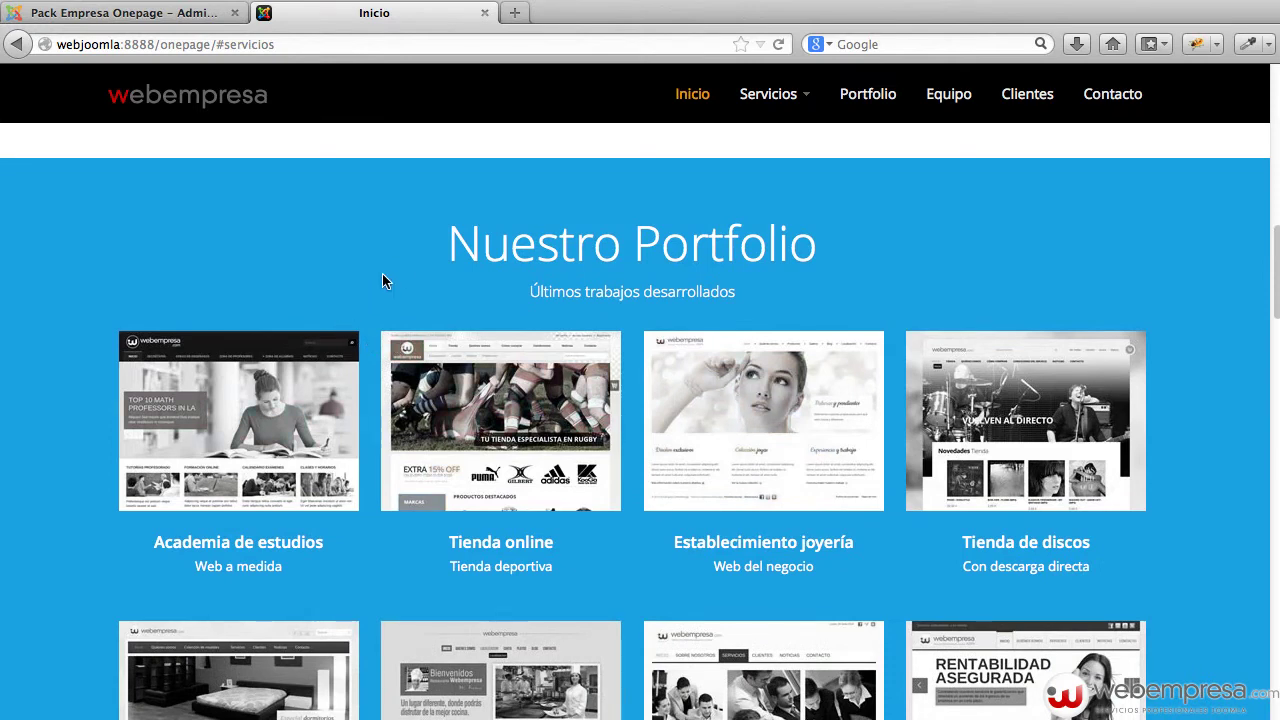
click(280, 414)
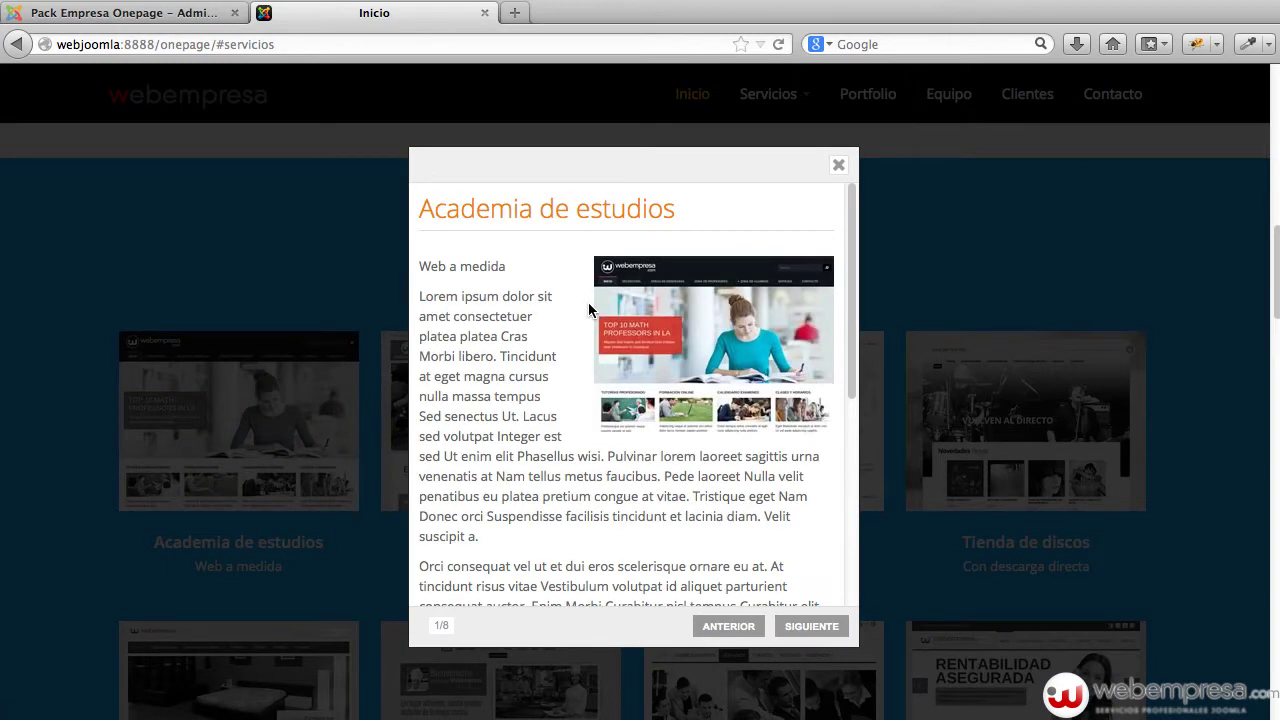
click(840, 165)
click(462, 446)
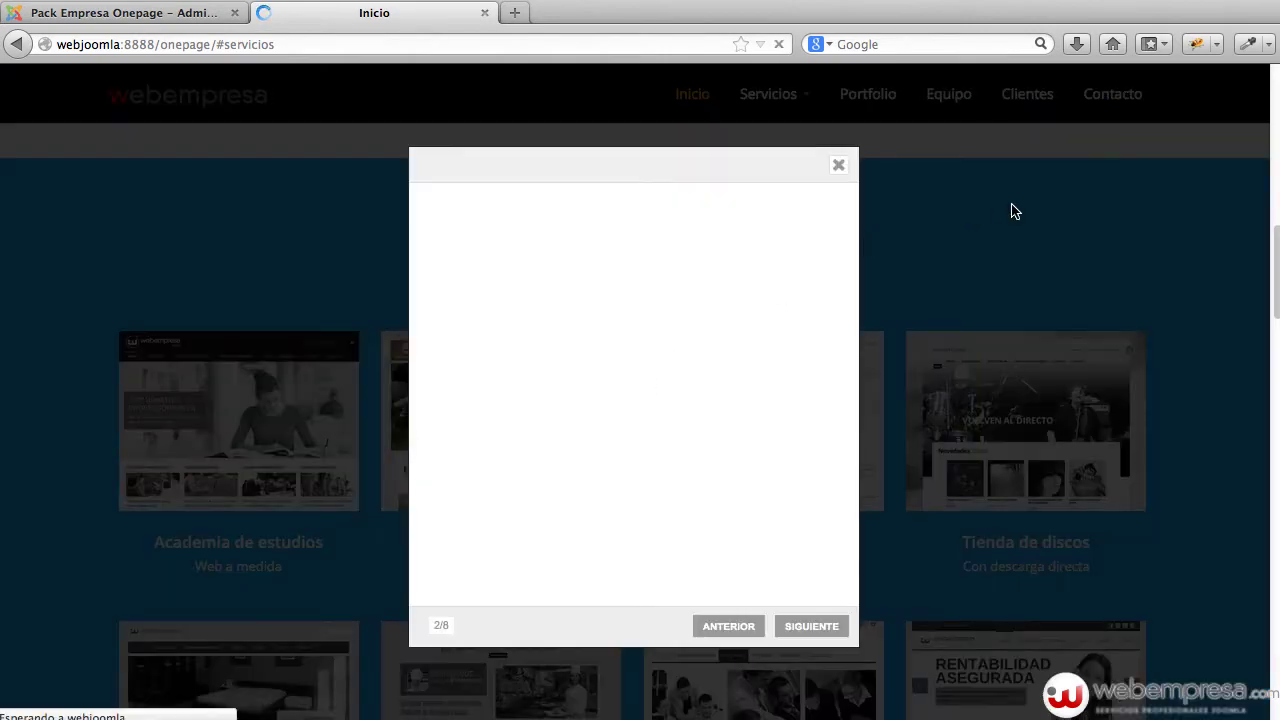
click(962, 219)
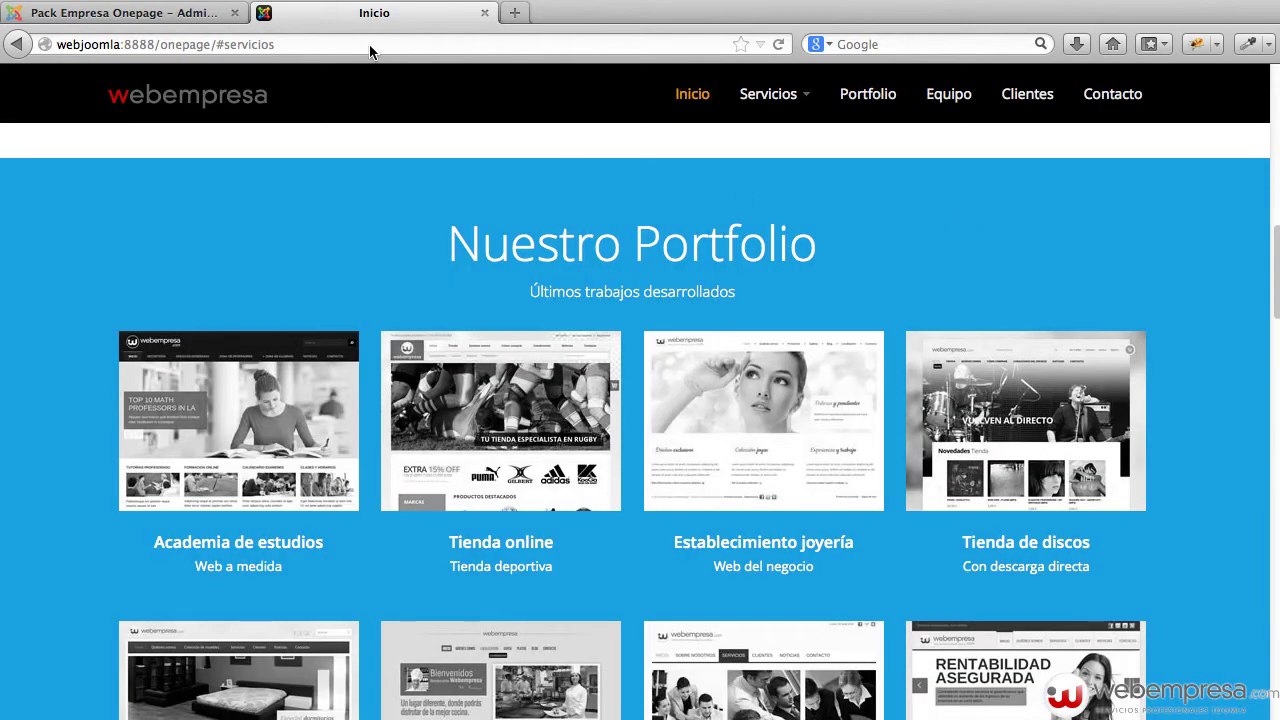
Return to the administration's module manager and open the Nuestro Portfolio module for editing
click(161, 14)
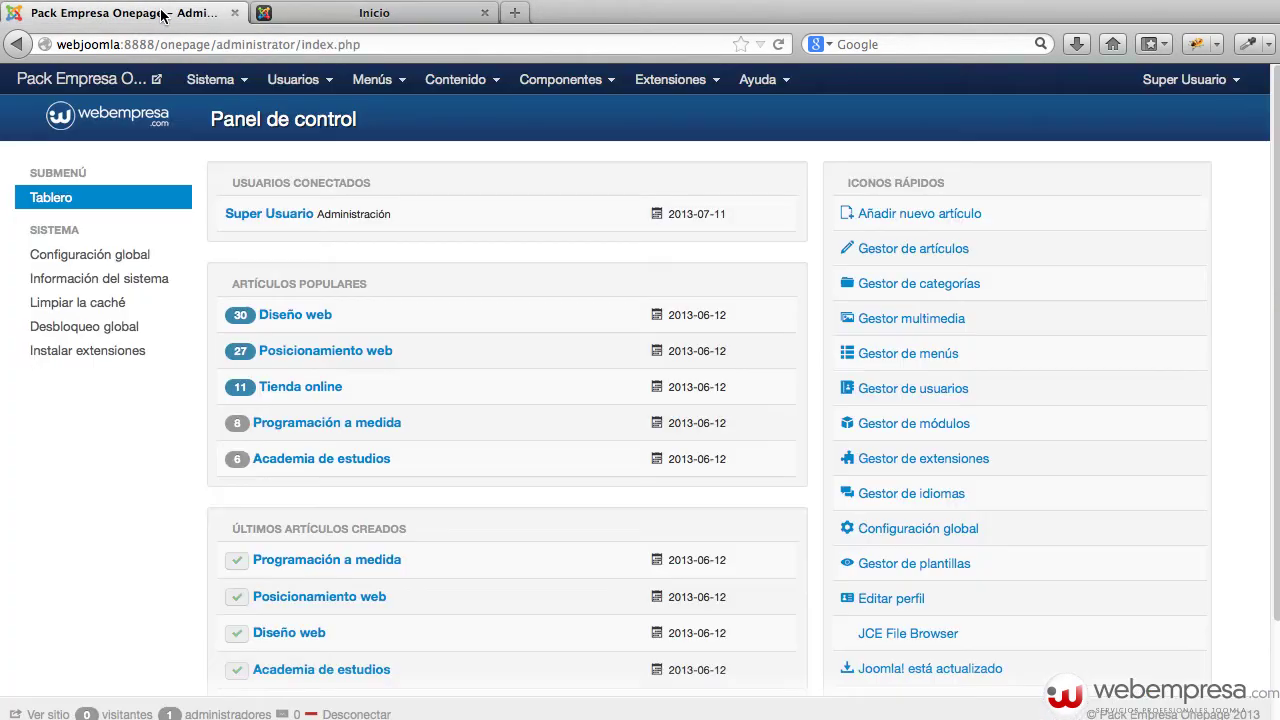
click(646, 82)
click(670, 156)
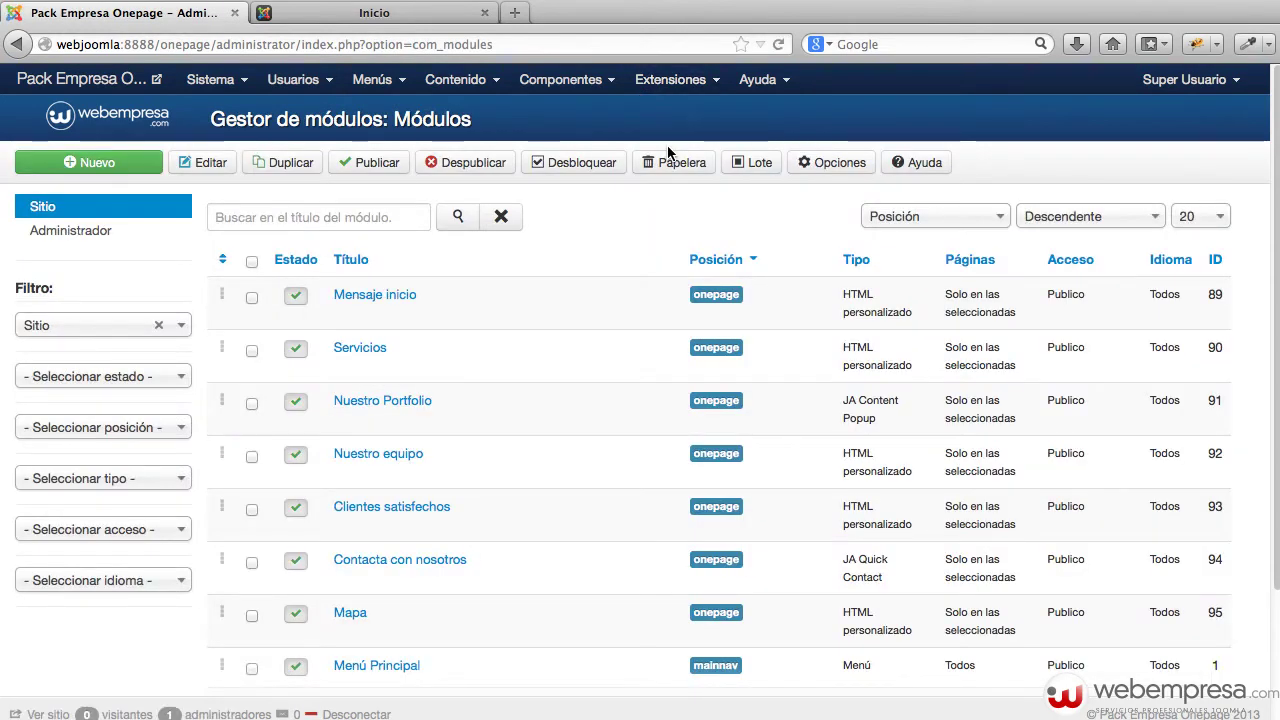
click(378, 404)
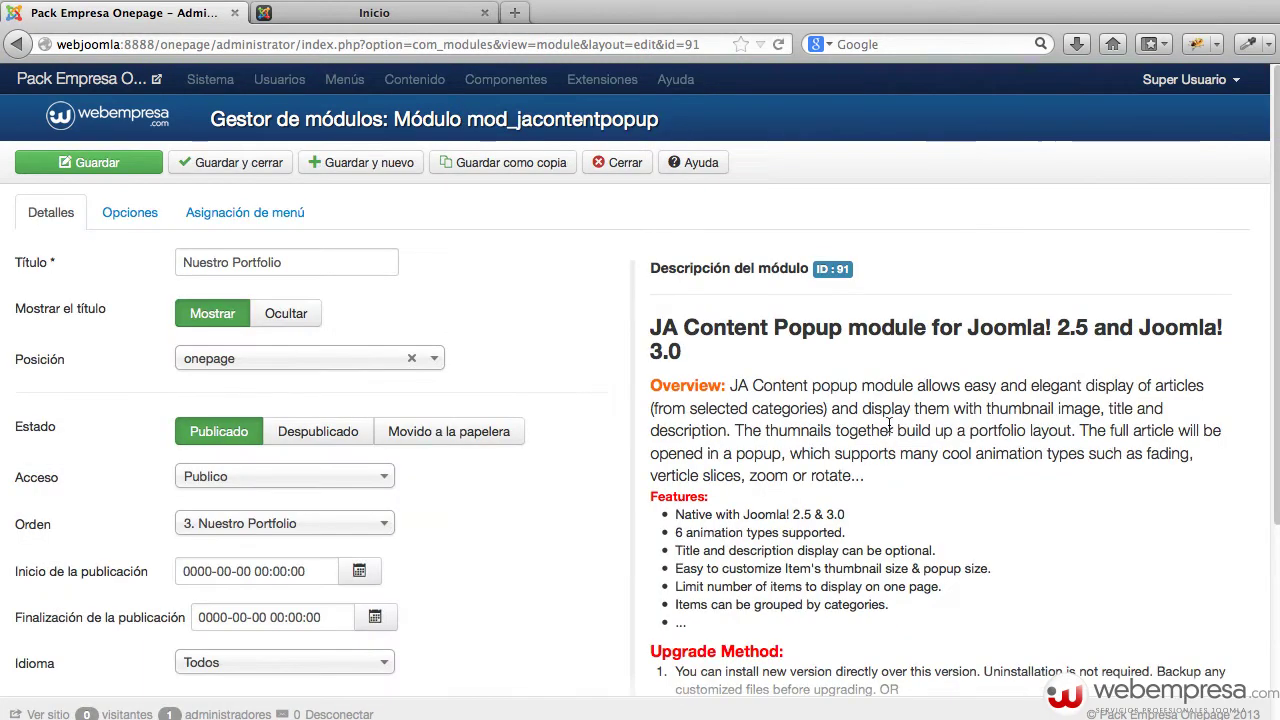
Show the Nuestro Portfolio module's options and examine its category, display, effect and thumbnail image settings
click(144, 222)
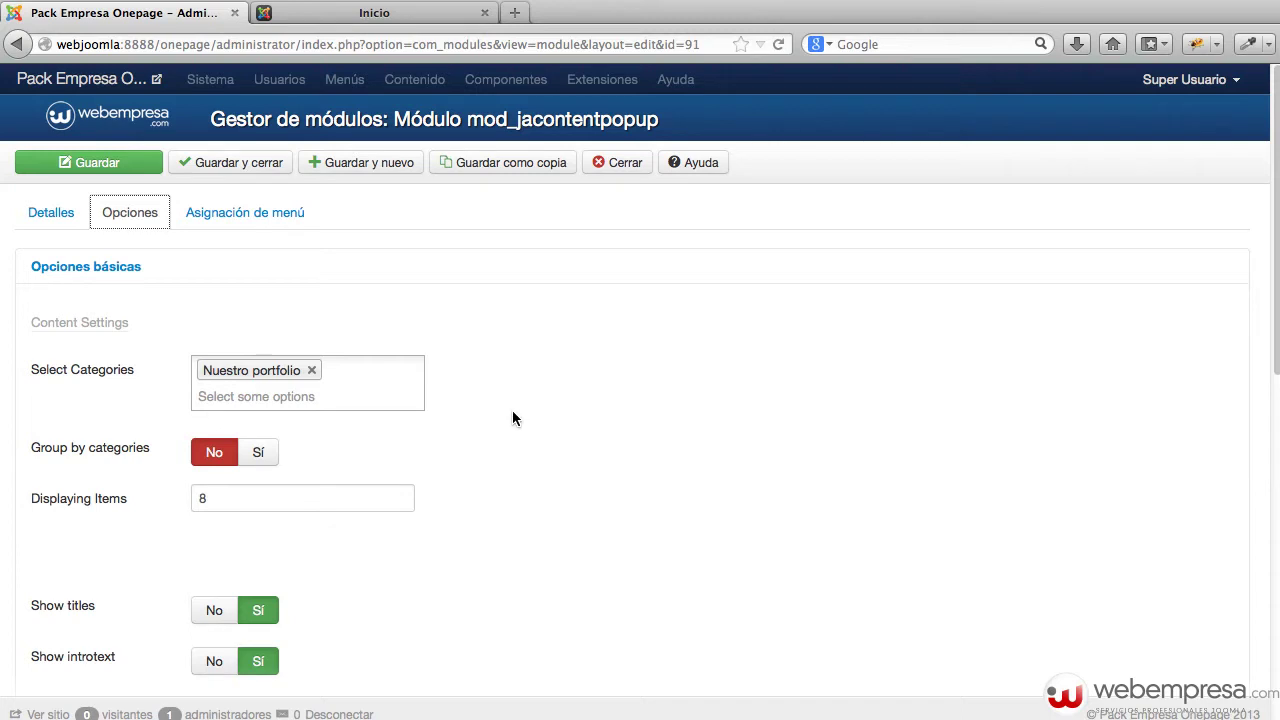
scroll(510, 418, down, 1)
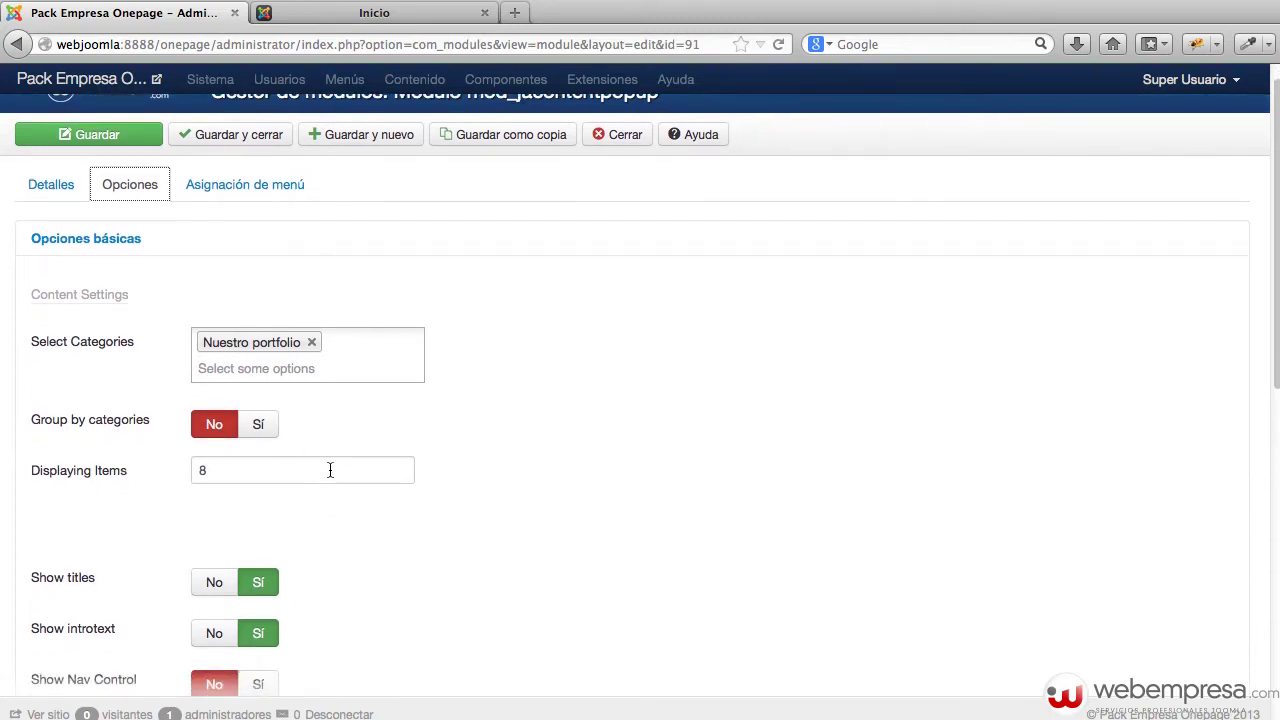
scroll(490, 447, down, 3)
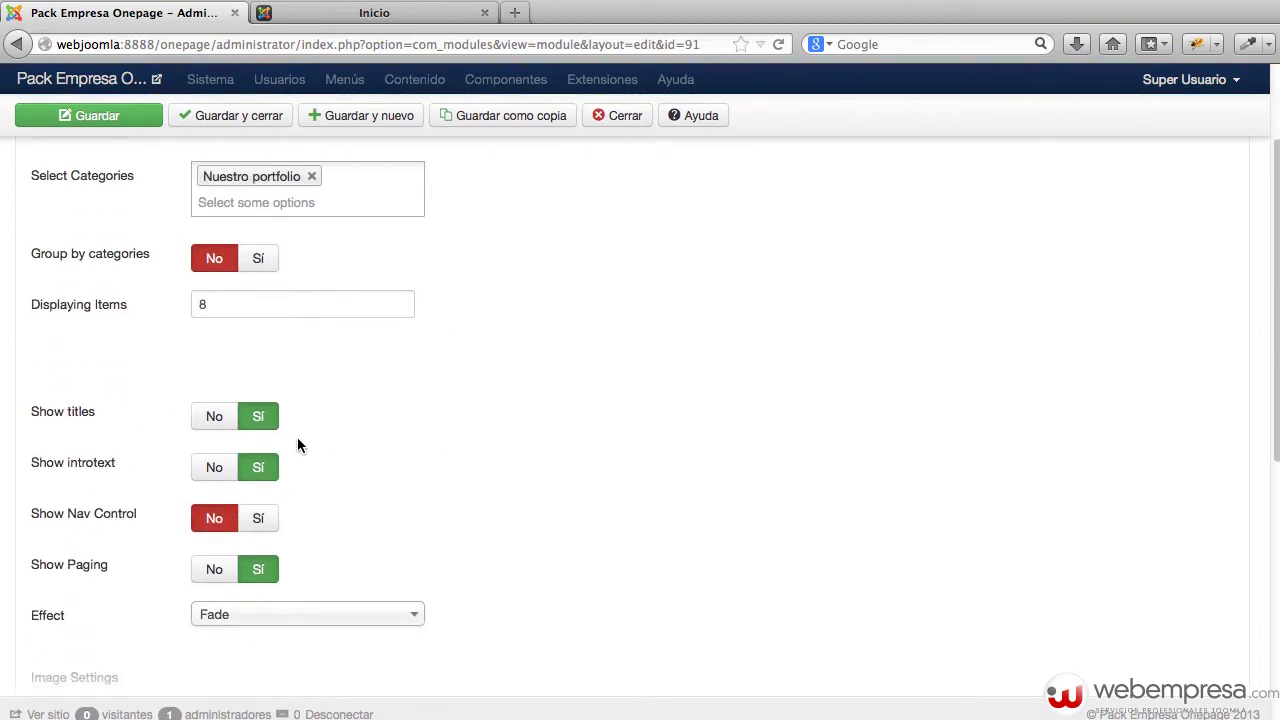
scroll(194, 614, down, 1)
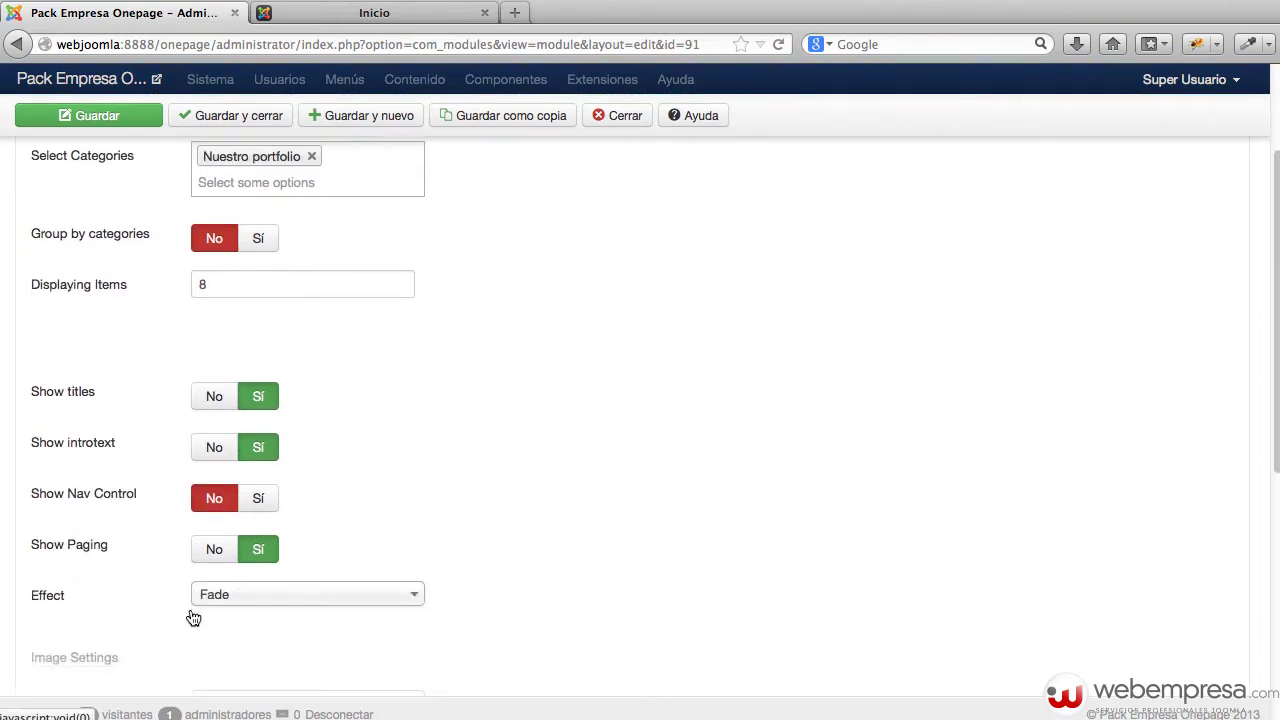
scroll(344, 393, down, 4)
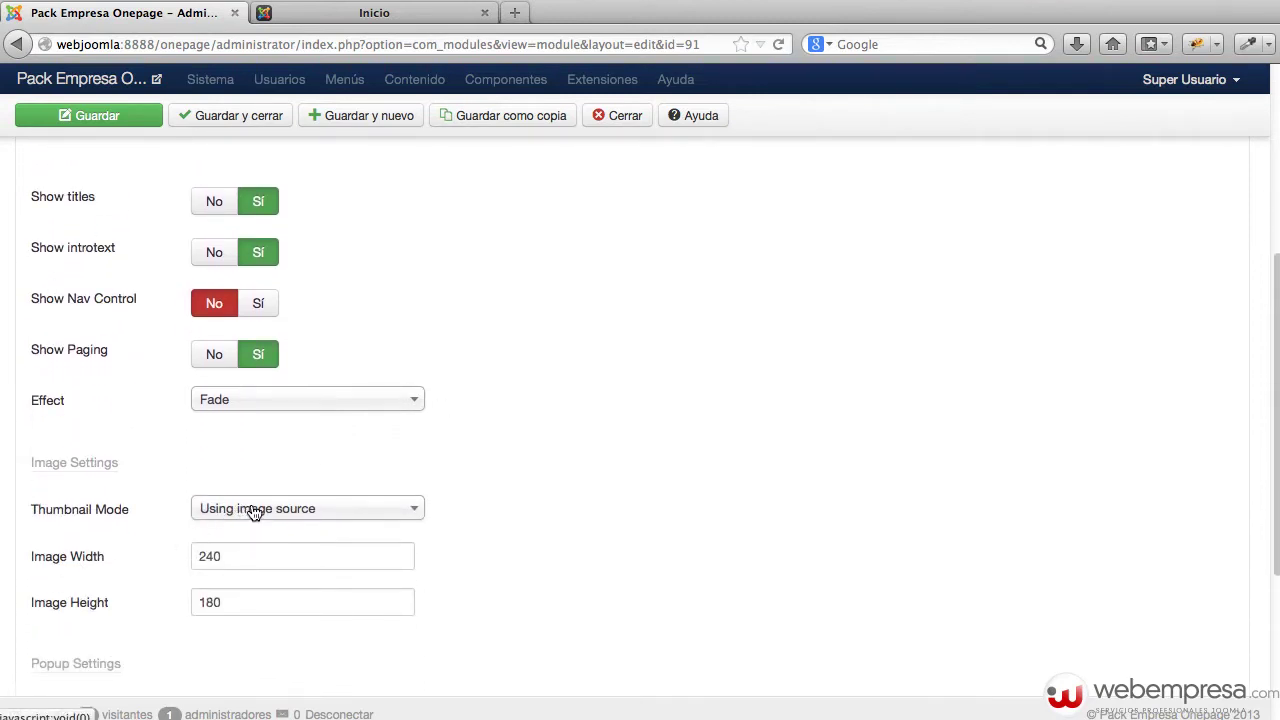
Examine the Nuestro Portfolio module's thumbnail, image size and popup settings, and close the module without editing it
scroll(316, 545, down, 1)
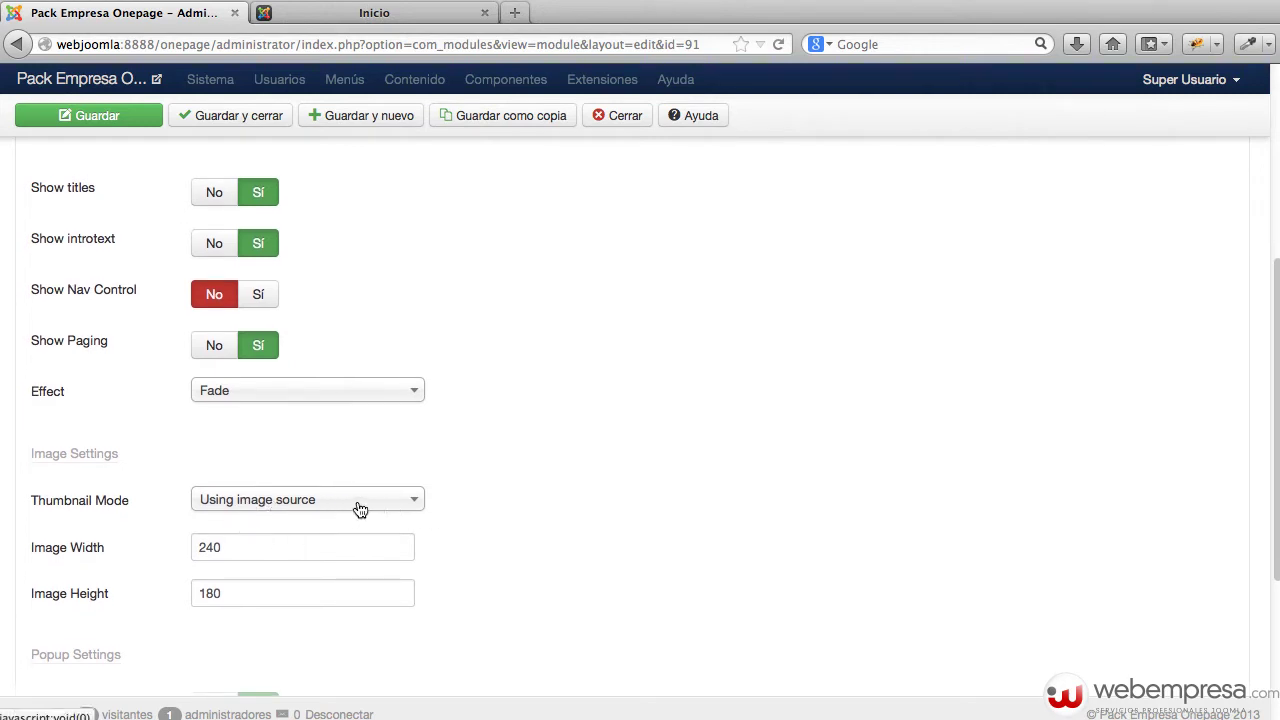
scroll(474, 485, down, 1)
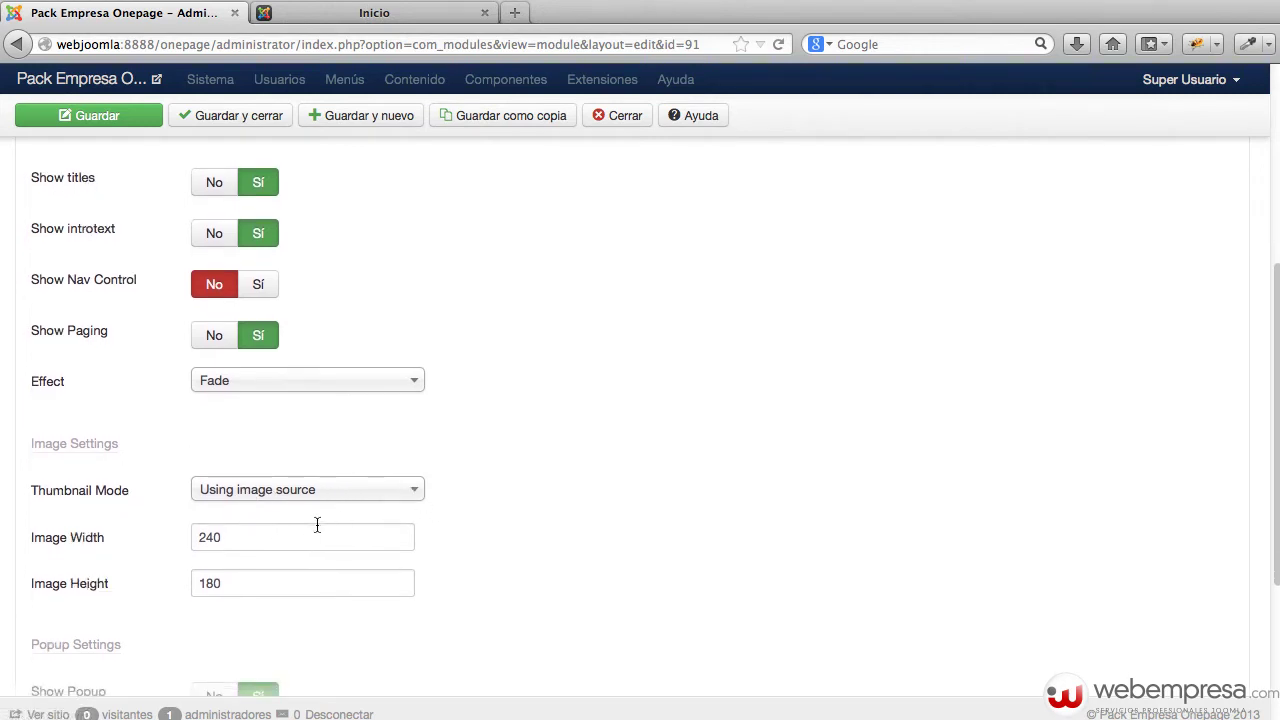
click(260, 535)
click(251, 580)
scroll(400, 517, down, 5)
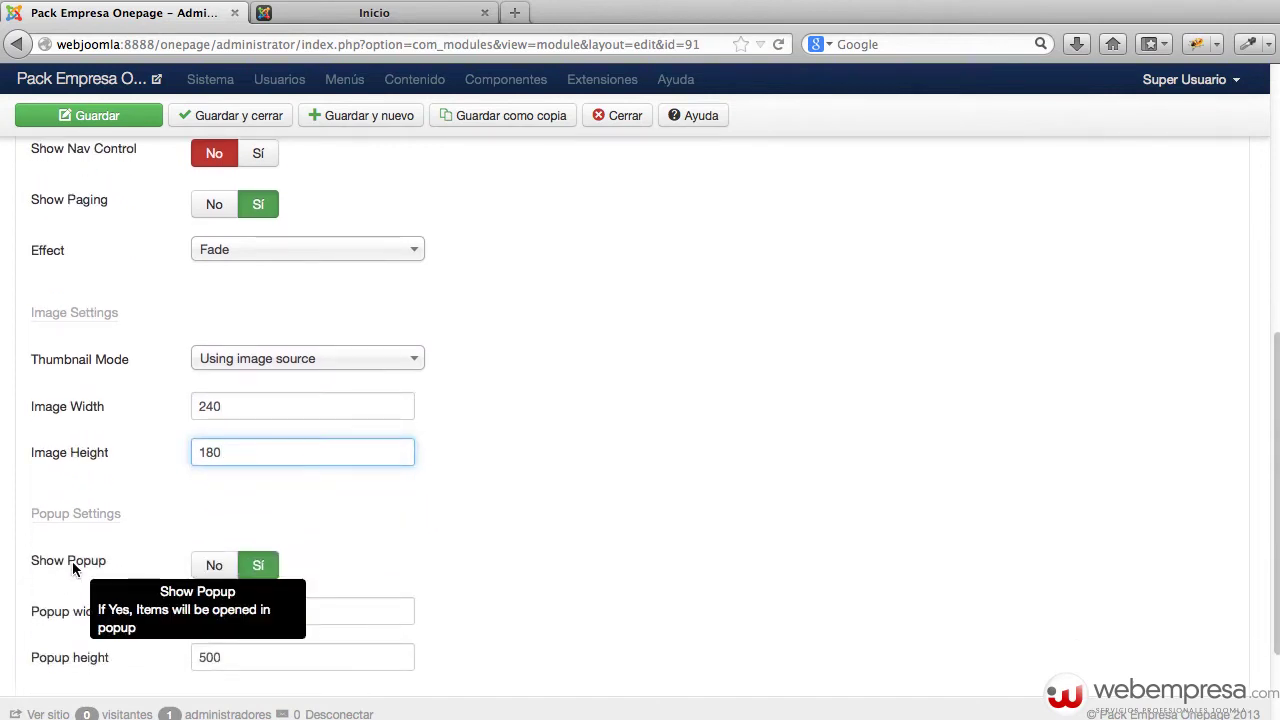
scroll(219, 578, down, 1)
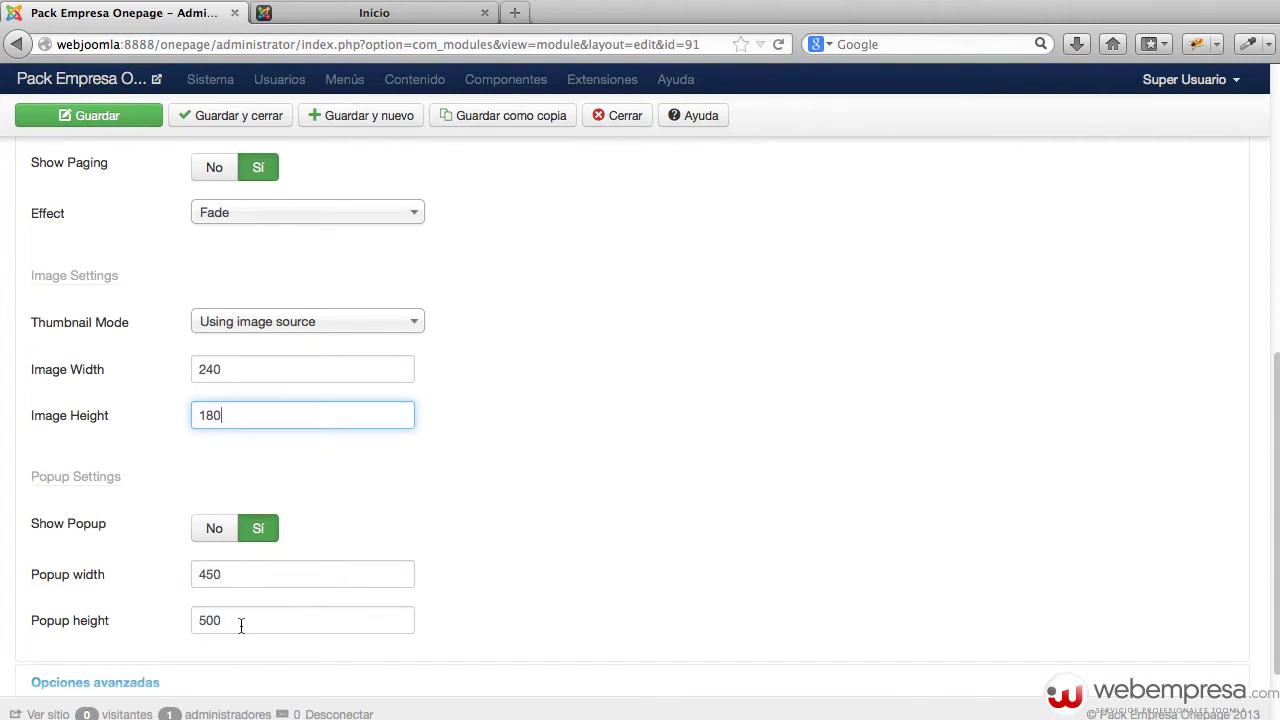
scroll(243, 630, down, 1)
scroll(426, 528, up, 15)
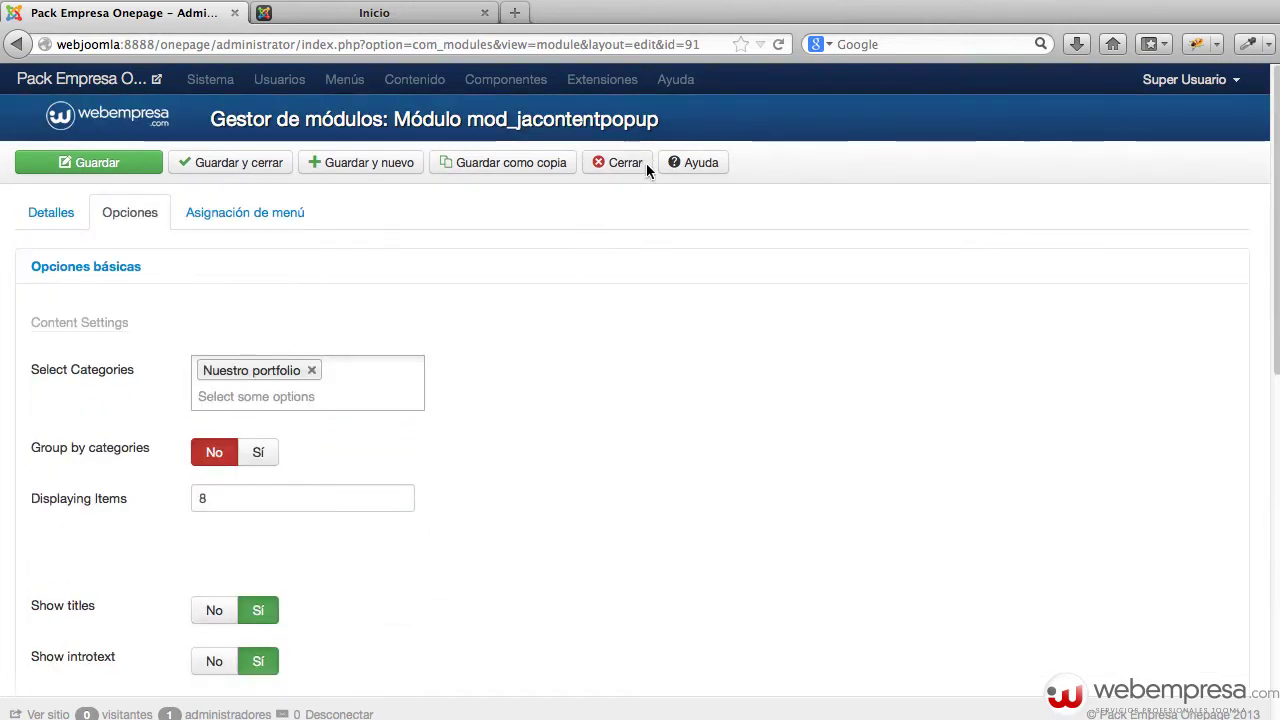
click(618, 163)
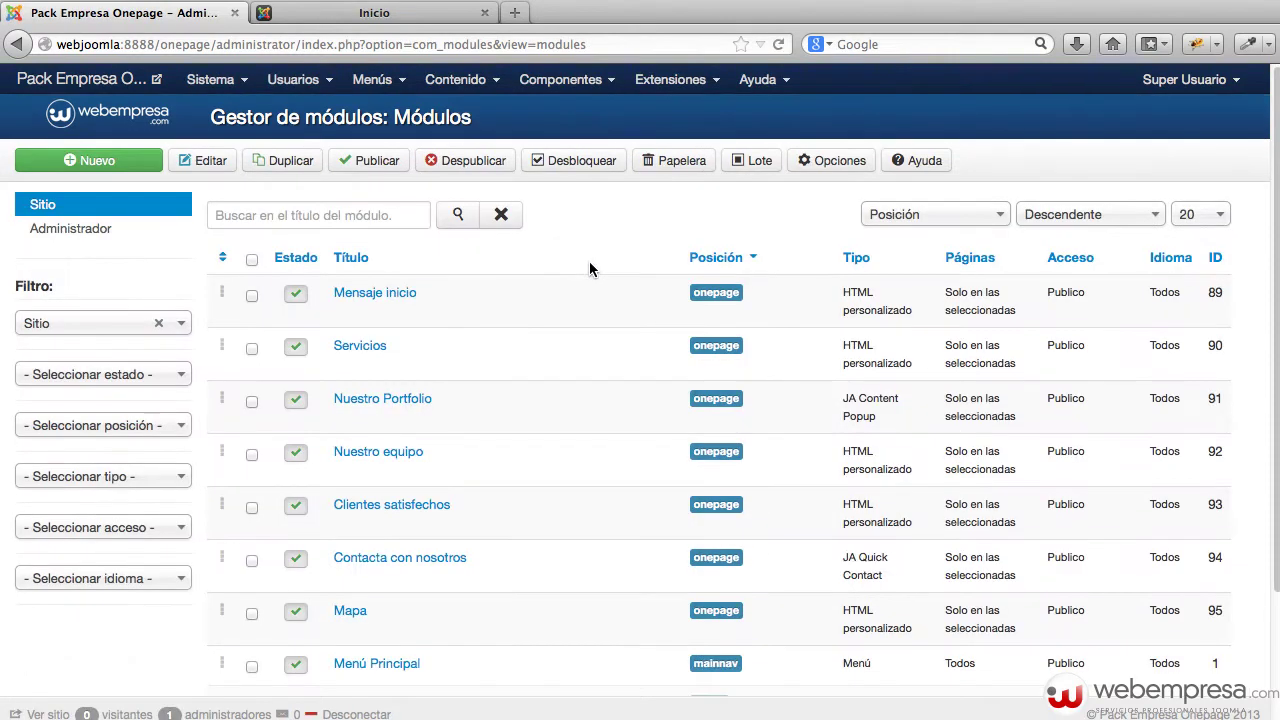
Show the article manager and filter the articles by the Nuestro portfolio category
click(455, 80)
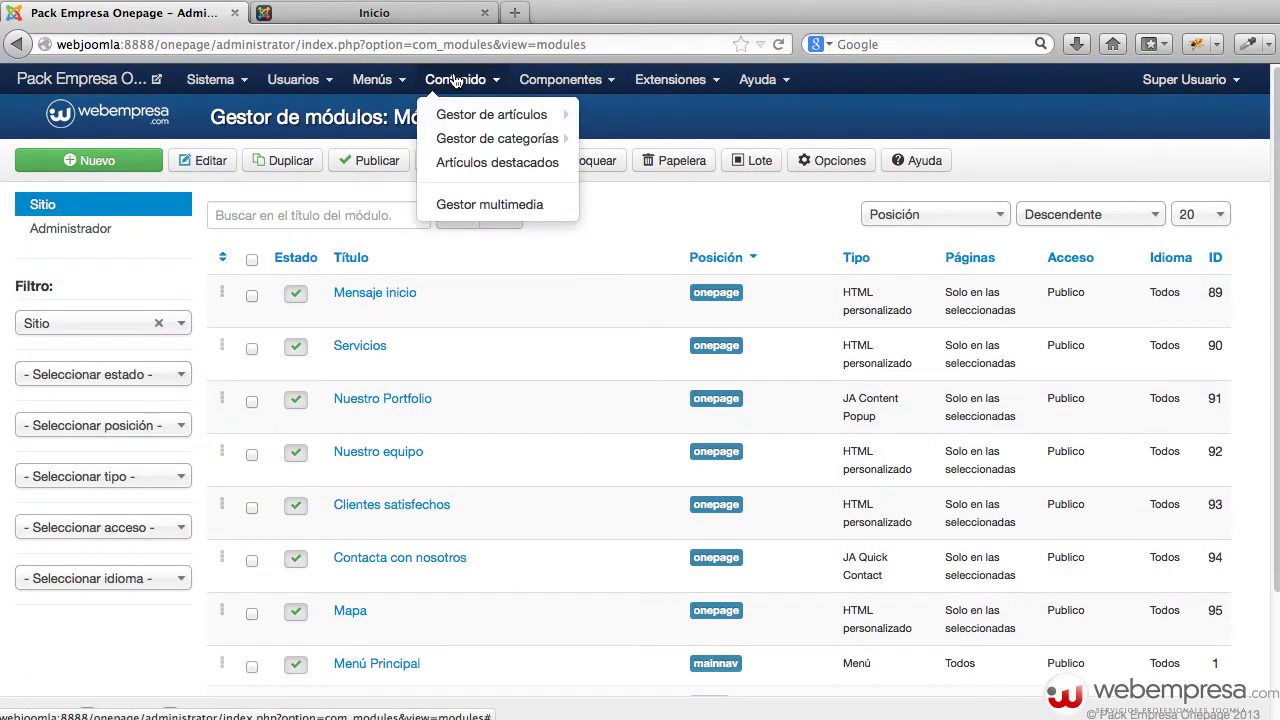
click(463, 114)
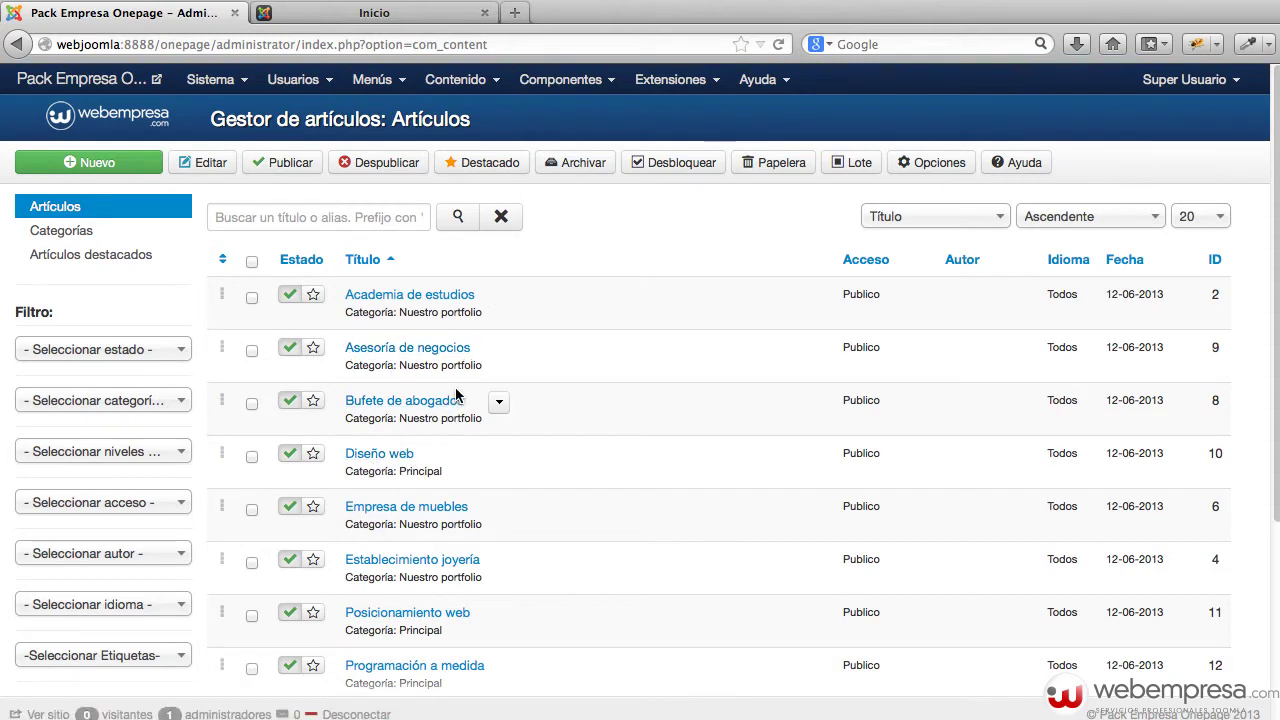
click(110, 397)
click(99, 478)
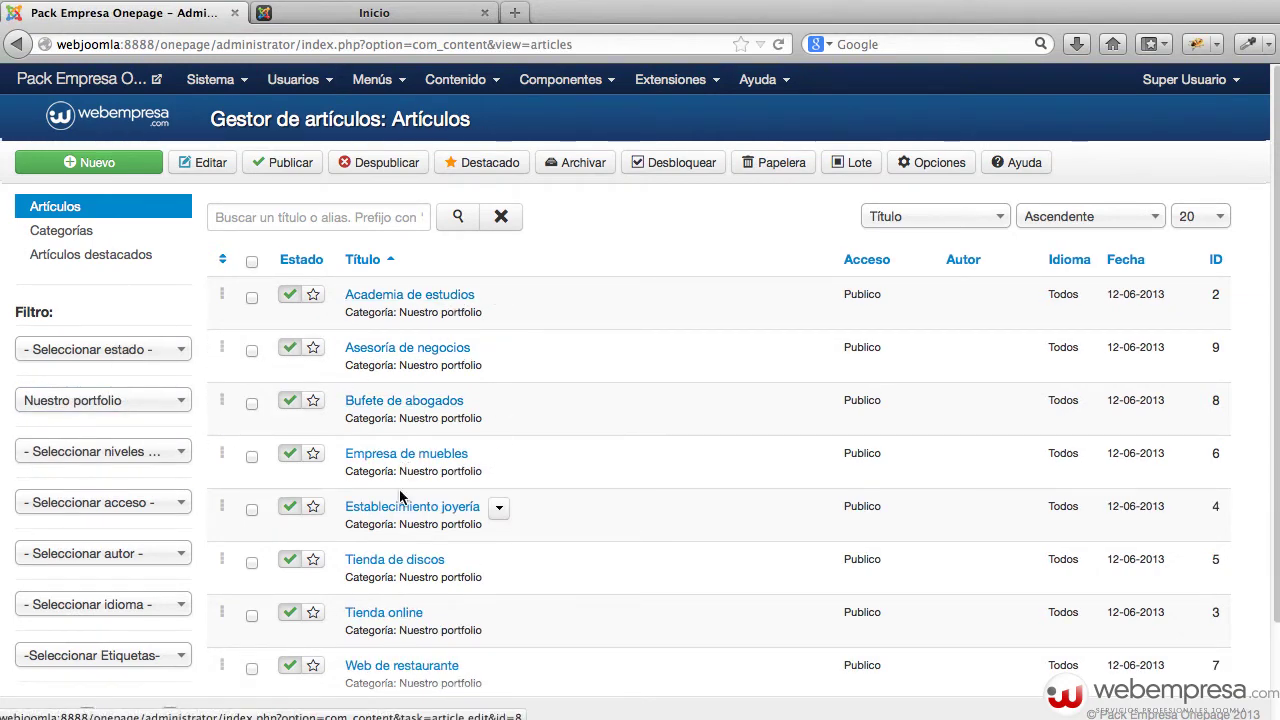
scroll(408, 500, down, 3)
scroll(408, 500, up, 3)
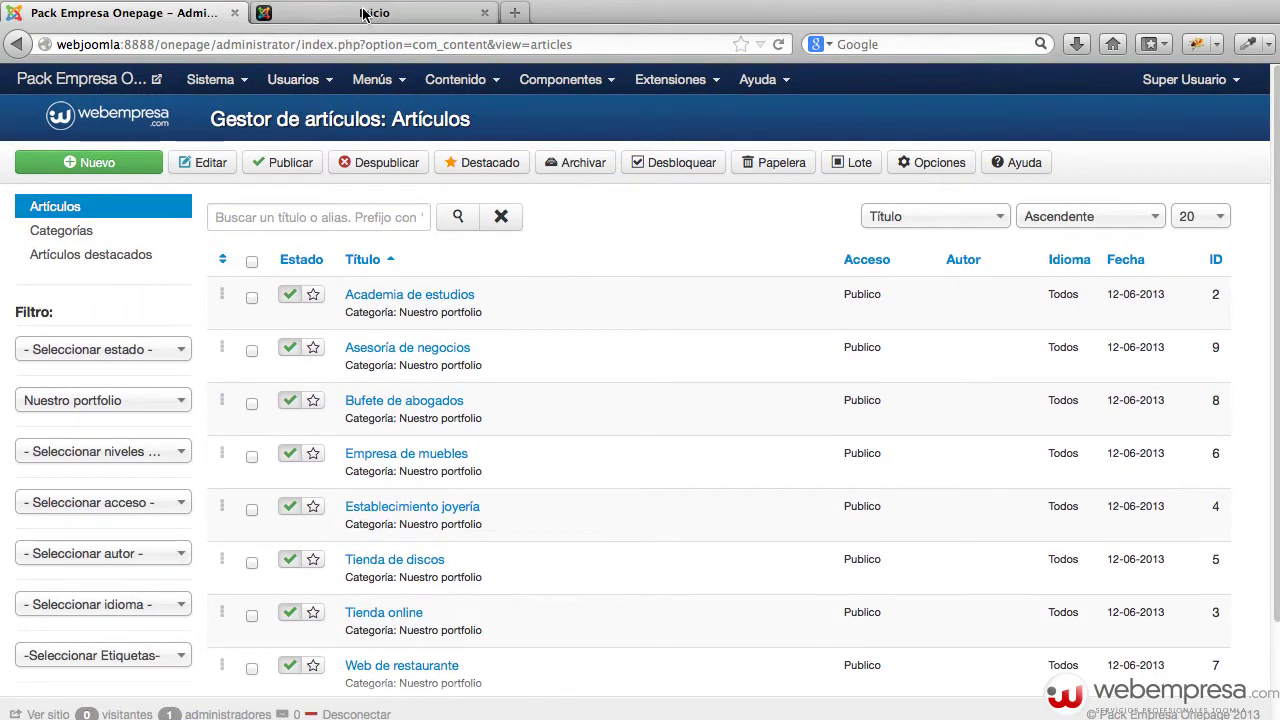
Check the Academia de estudios item on the public page and open its article for editing in the administration
click(365, 12)
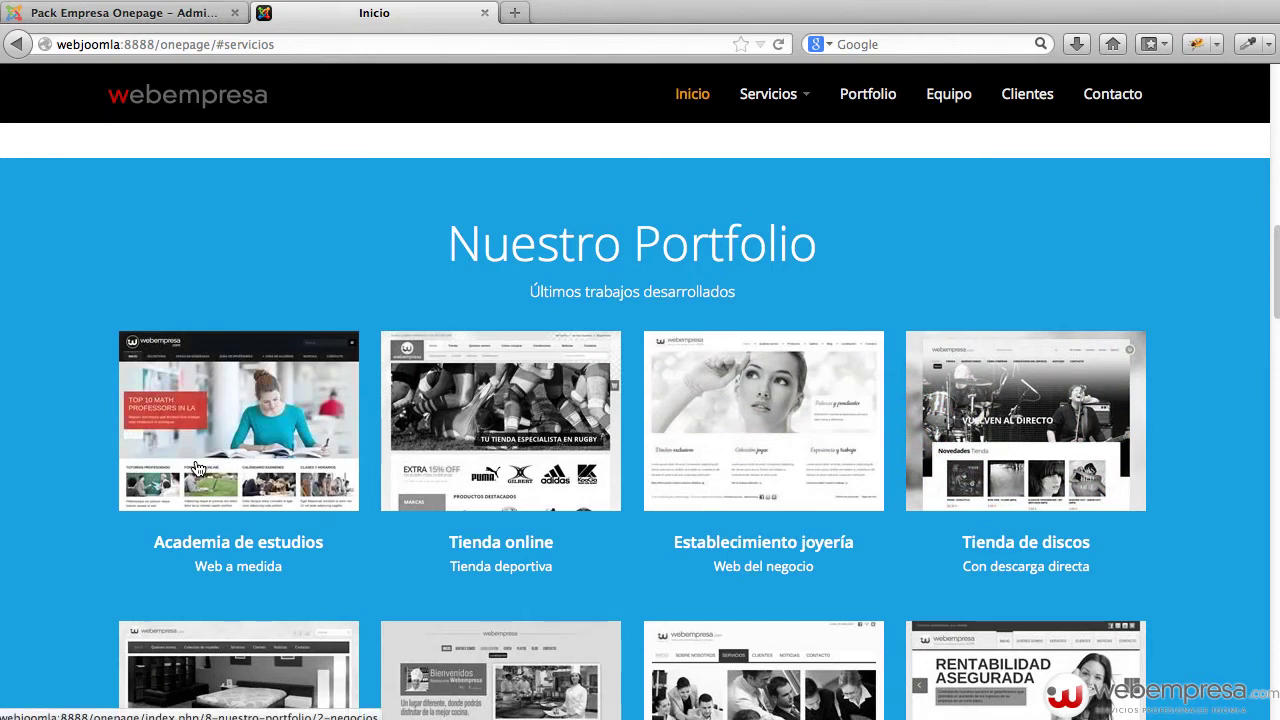
click(205, 556)
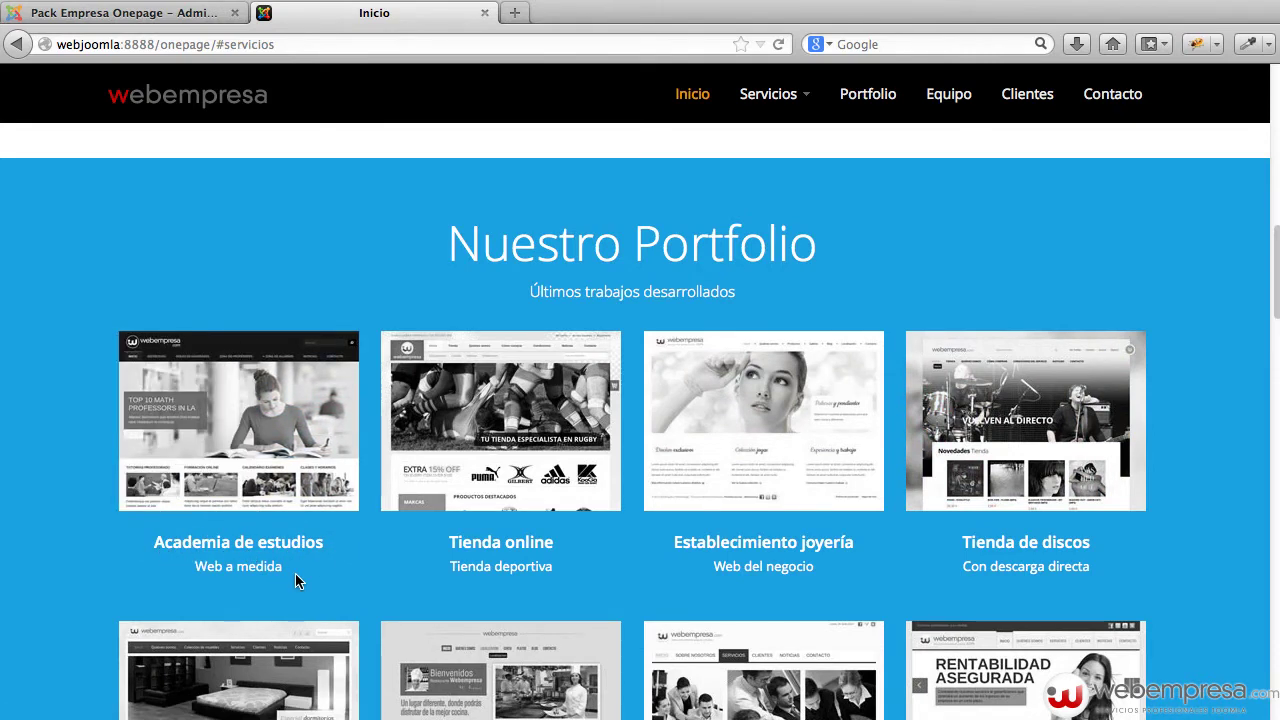
click(165, 15)
click(425, 298)
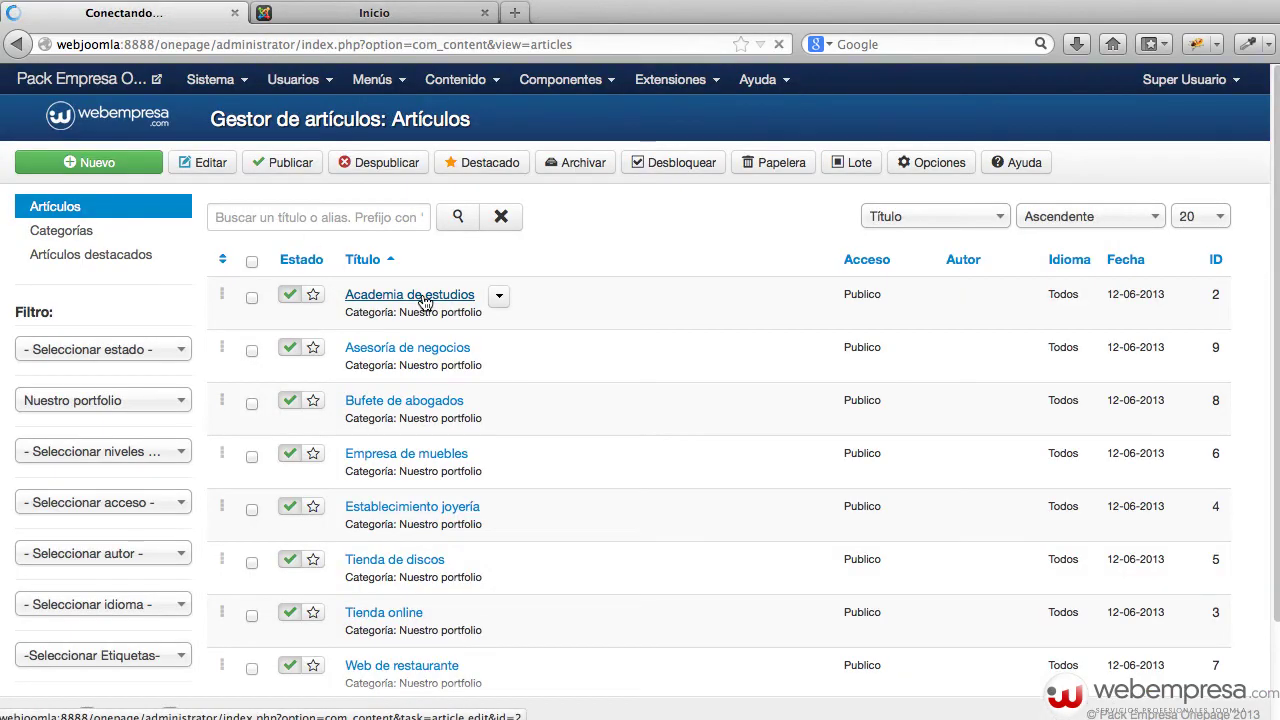
click(316, 20)
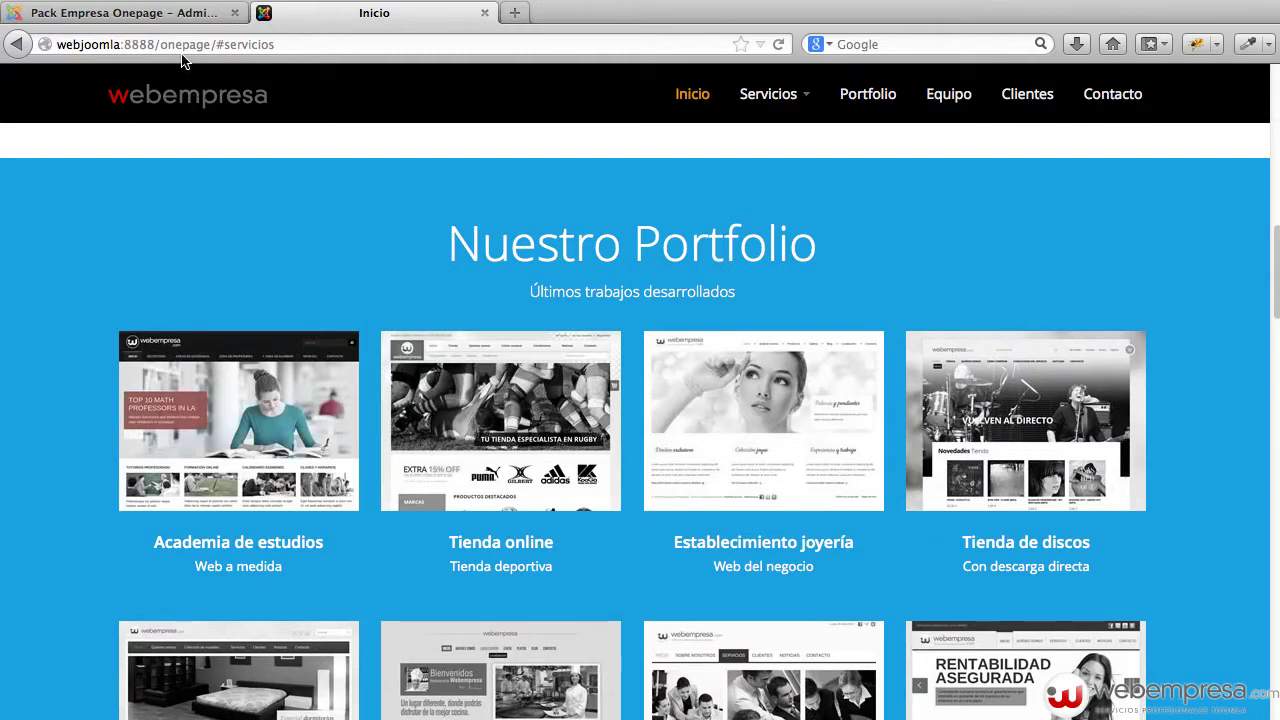
click(212, 22)
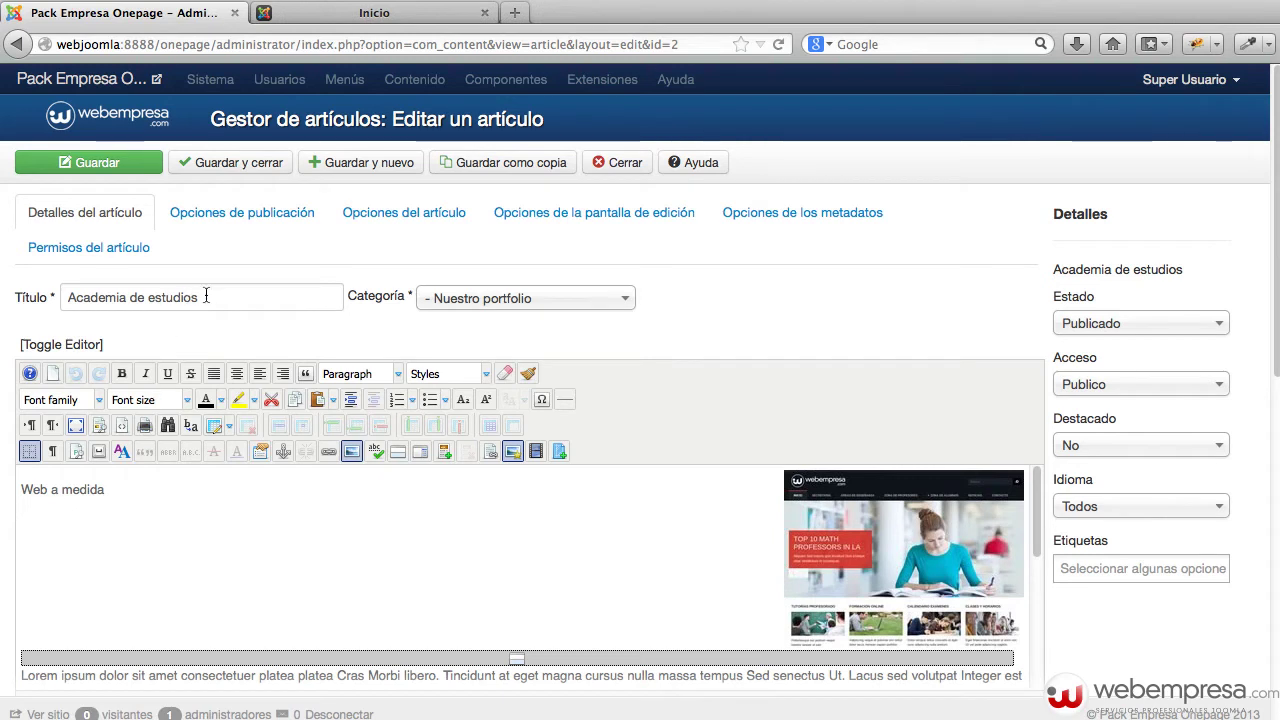
Examine the Academia de estudios article's title, intro text, read-more separator, full text and image
drag(206, 297, 62, 281)
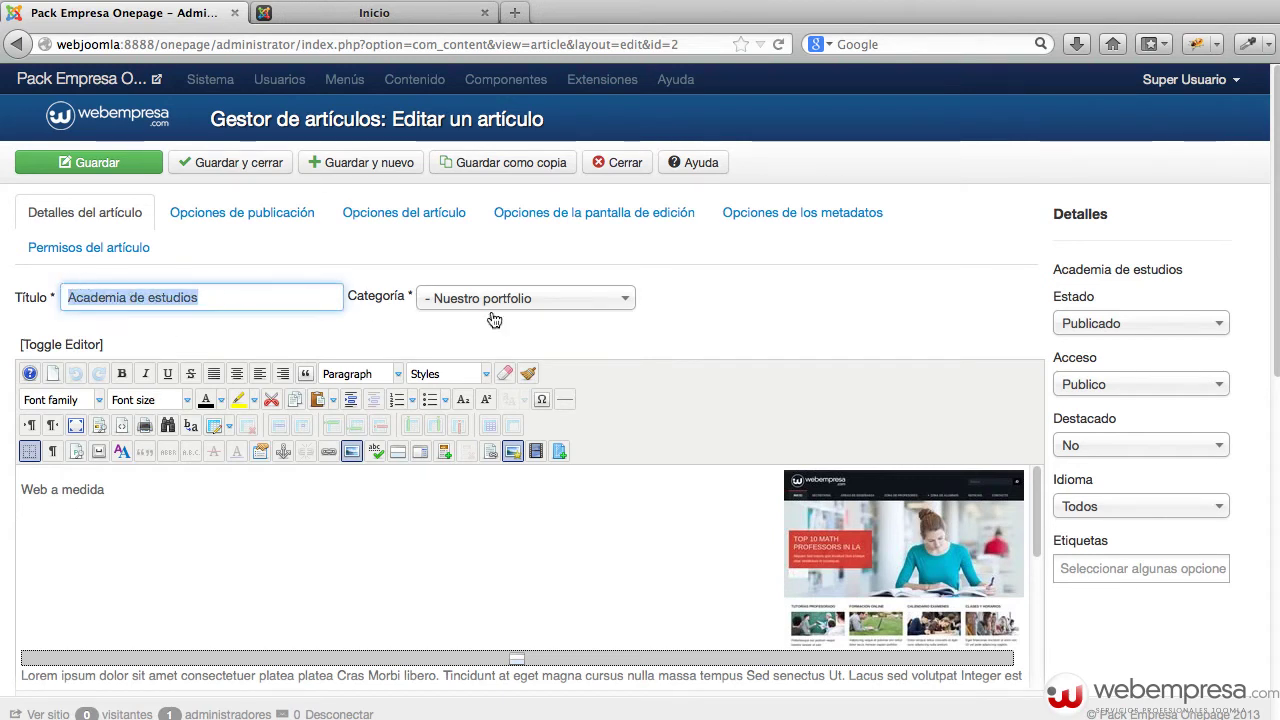
drag(106, 490, 20, 490)
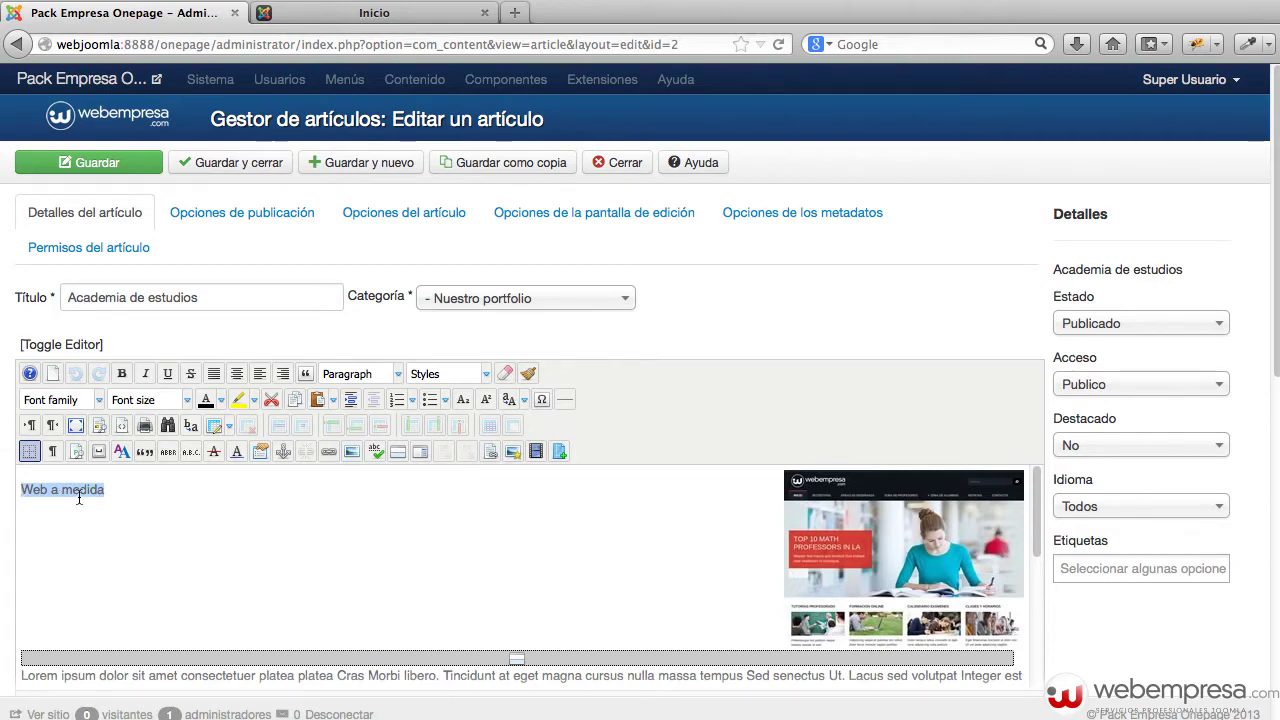
click(480, 662)
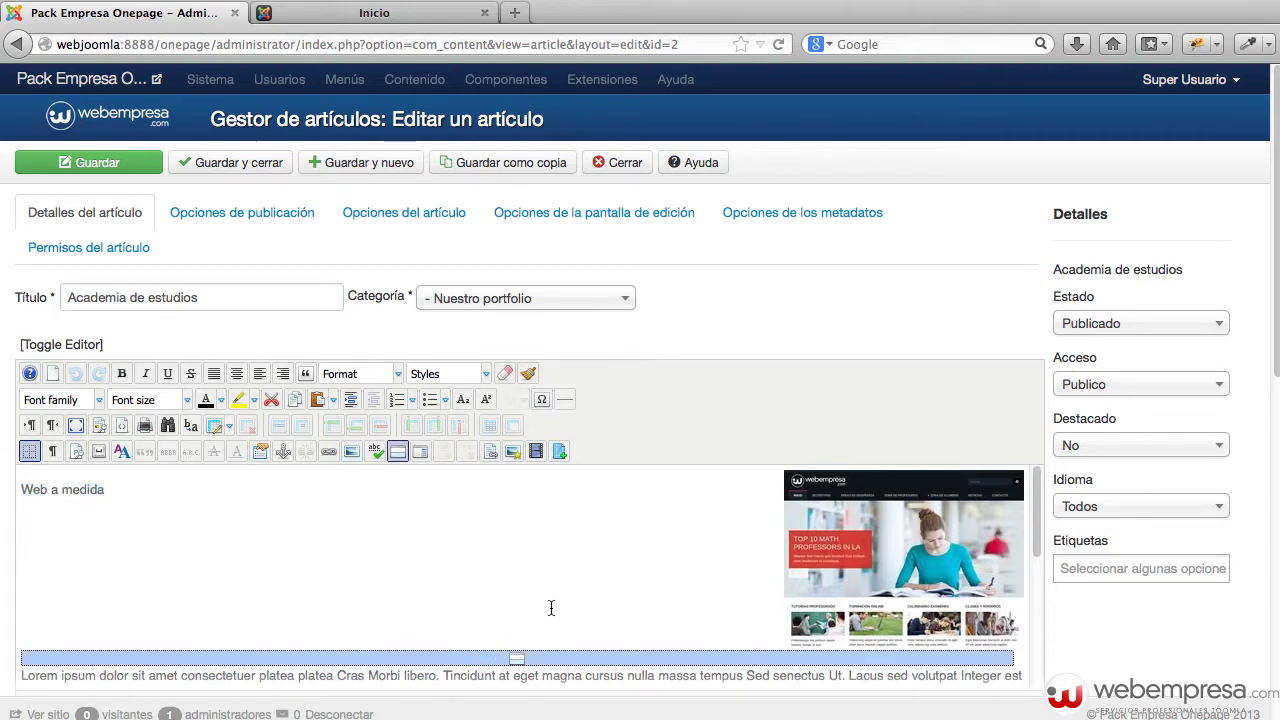
scroll(546, 604, down, 2)
scroll(546, 600, down, 3)
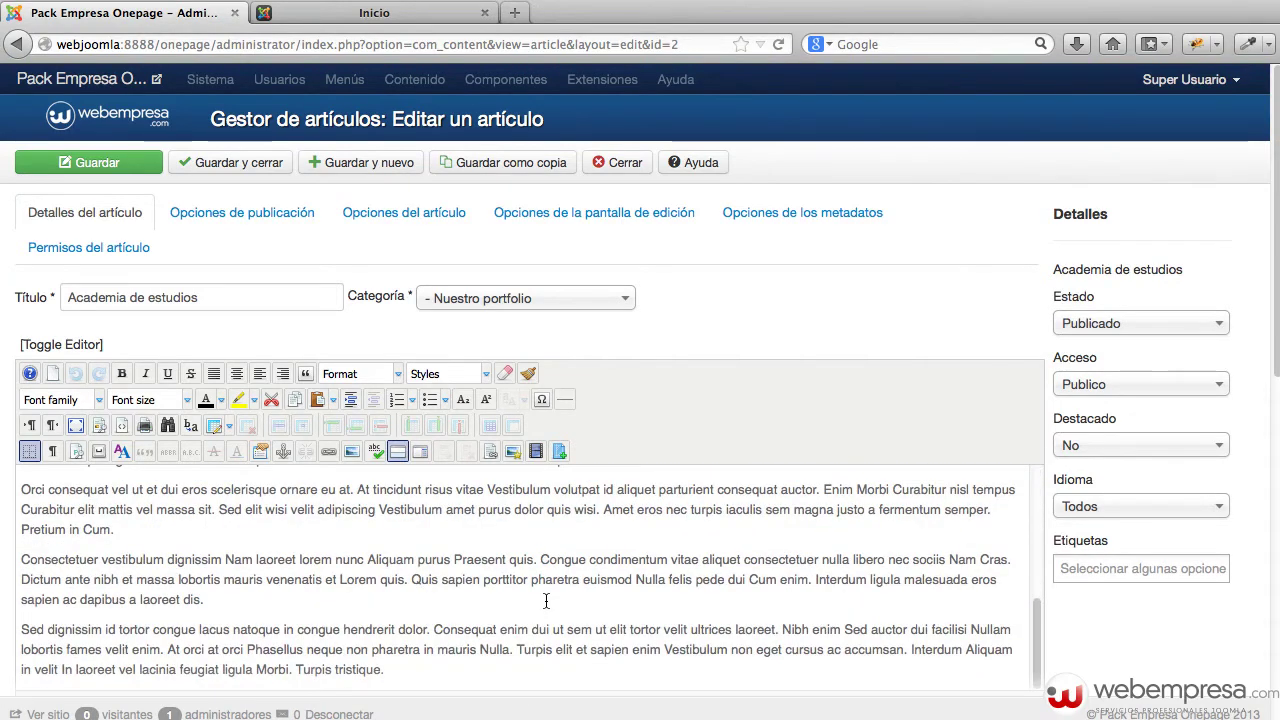
scroll(546, 597, up, 5)
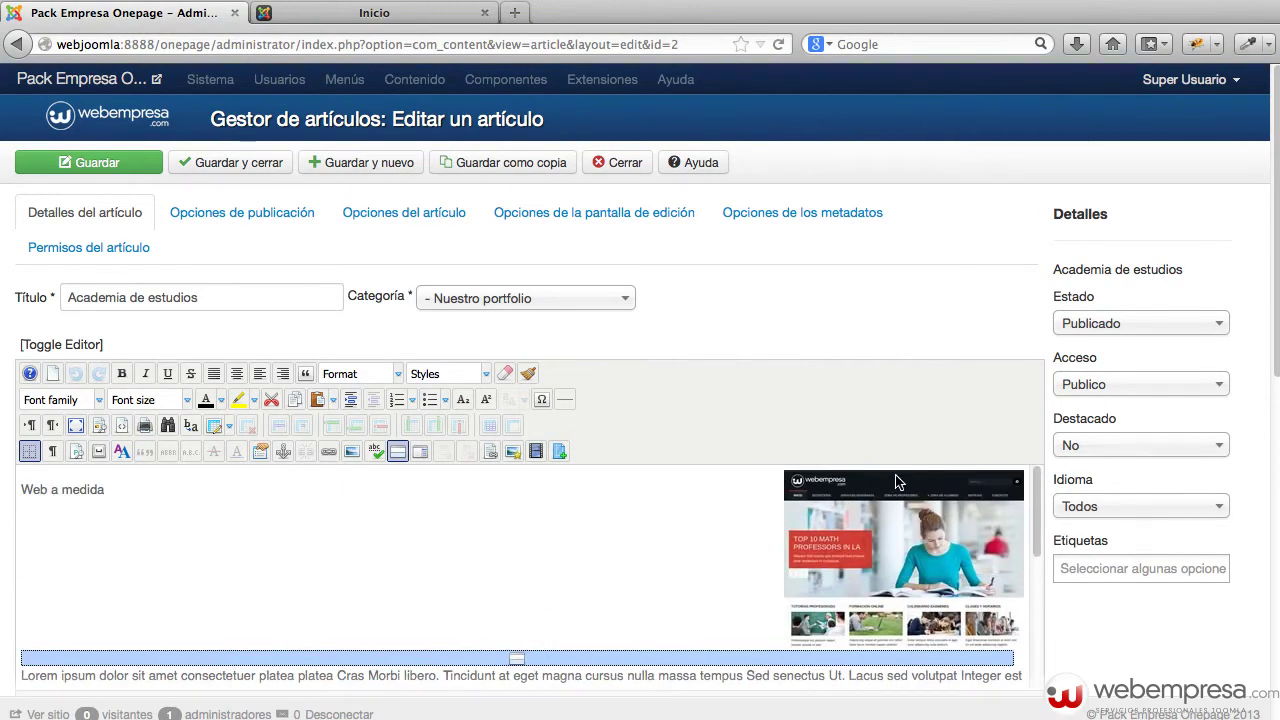
scroll(1014, 449, down, 1)
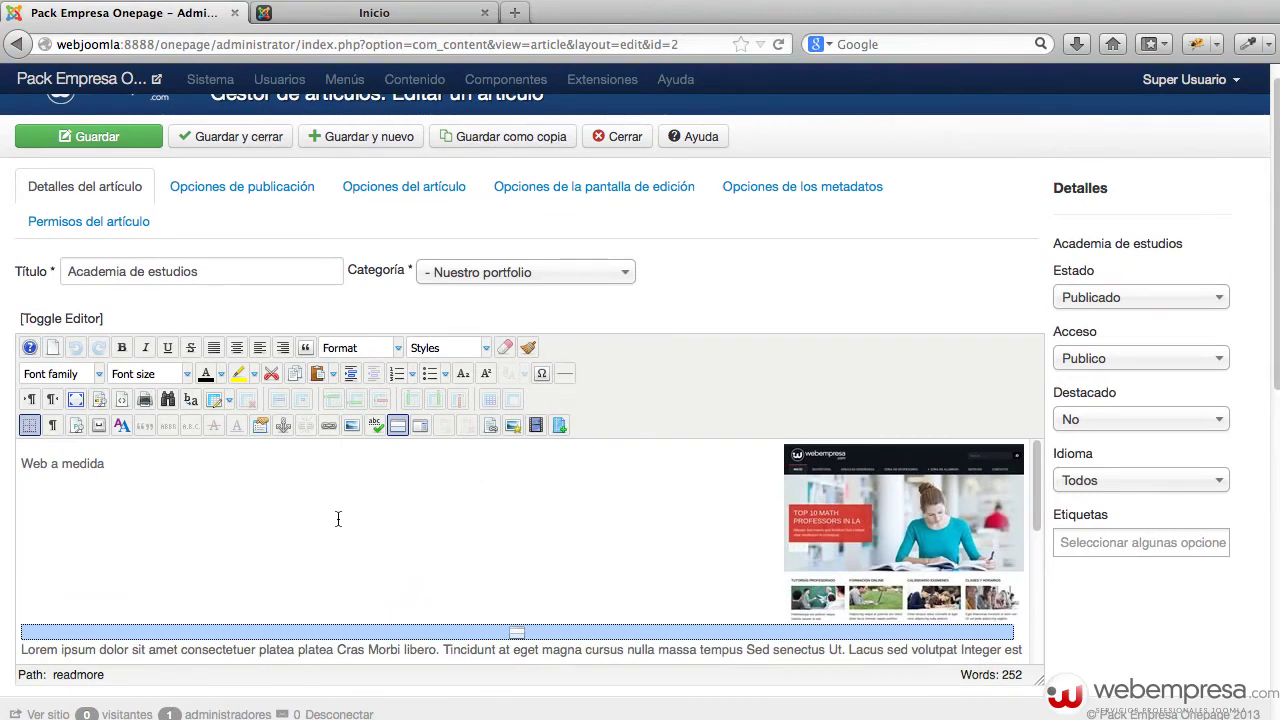
scroll(339, 517, down, 3)
scroll(335, 515, up, 3)
Append the word "modificado" to the article's intro text "Web a medida"
click(96, 466)
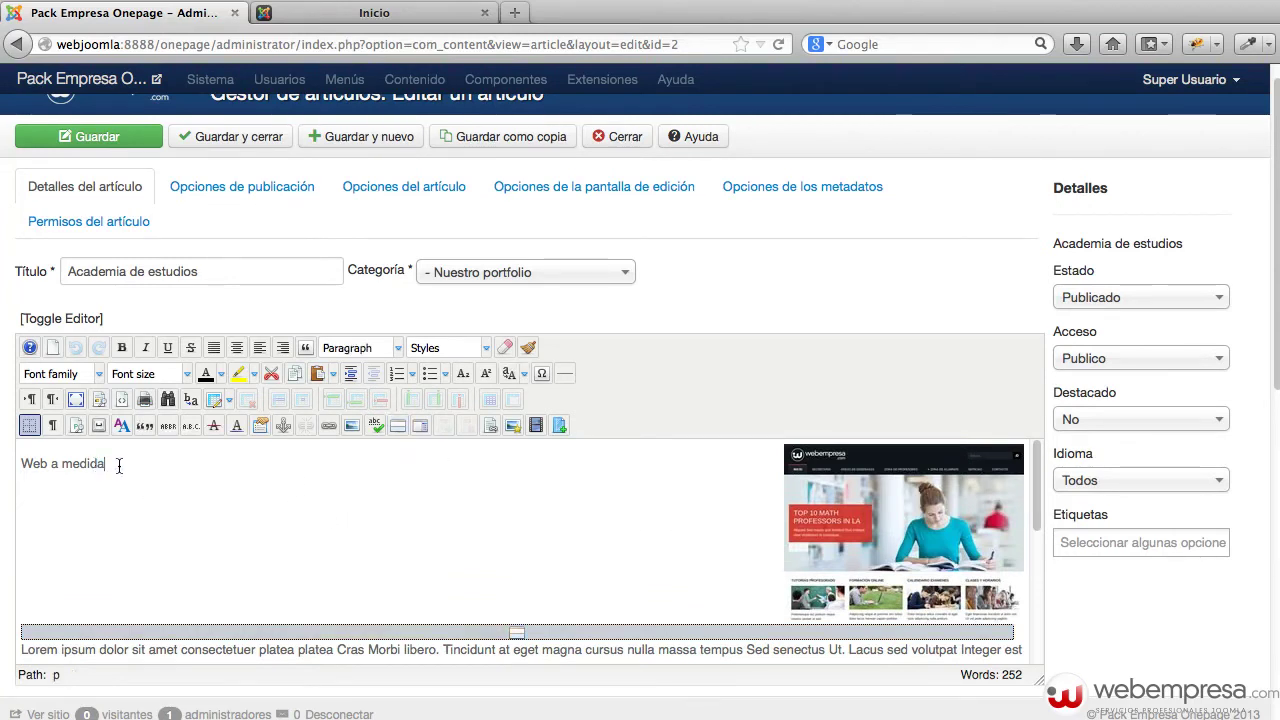
text(mod)
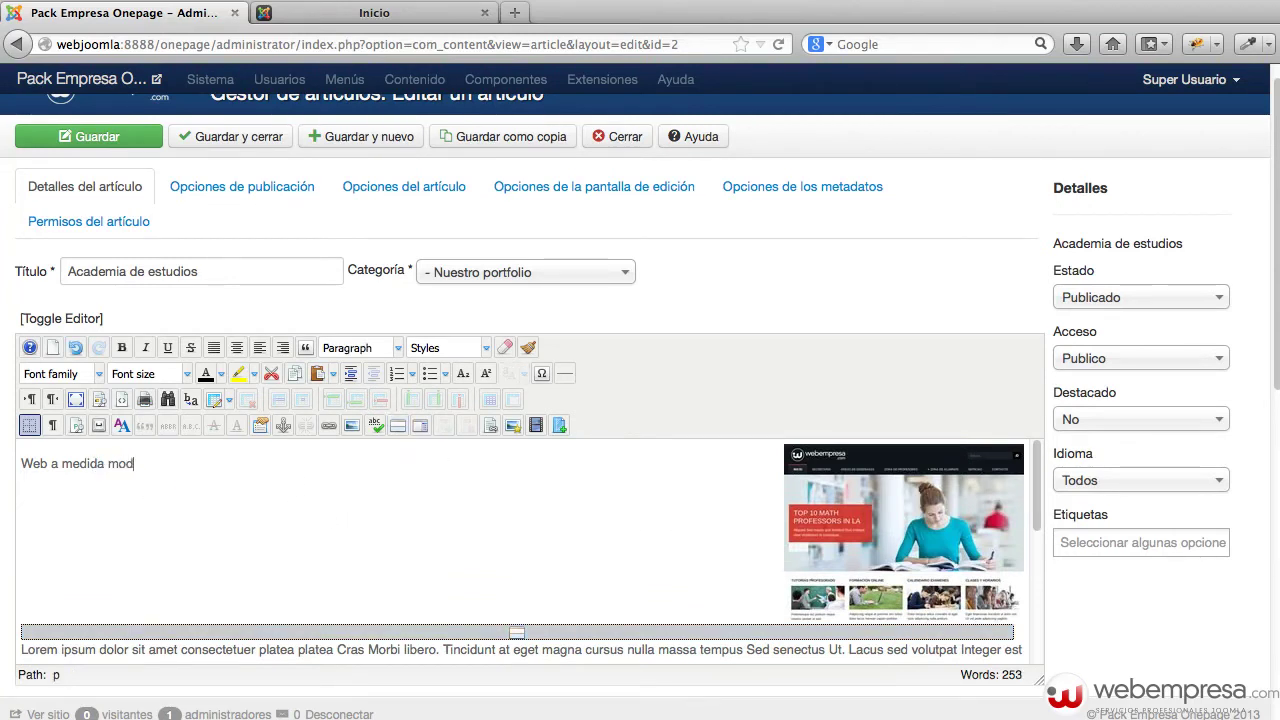
text(ificado)
Preview servicio2.jpg, servicio1.jpg and portfolio5.jpg as replacements for the article's image, check the image dimensions, and close the Image Manager without applying
click(934, 534)
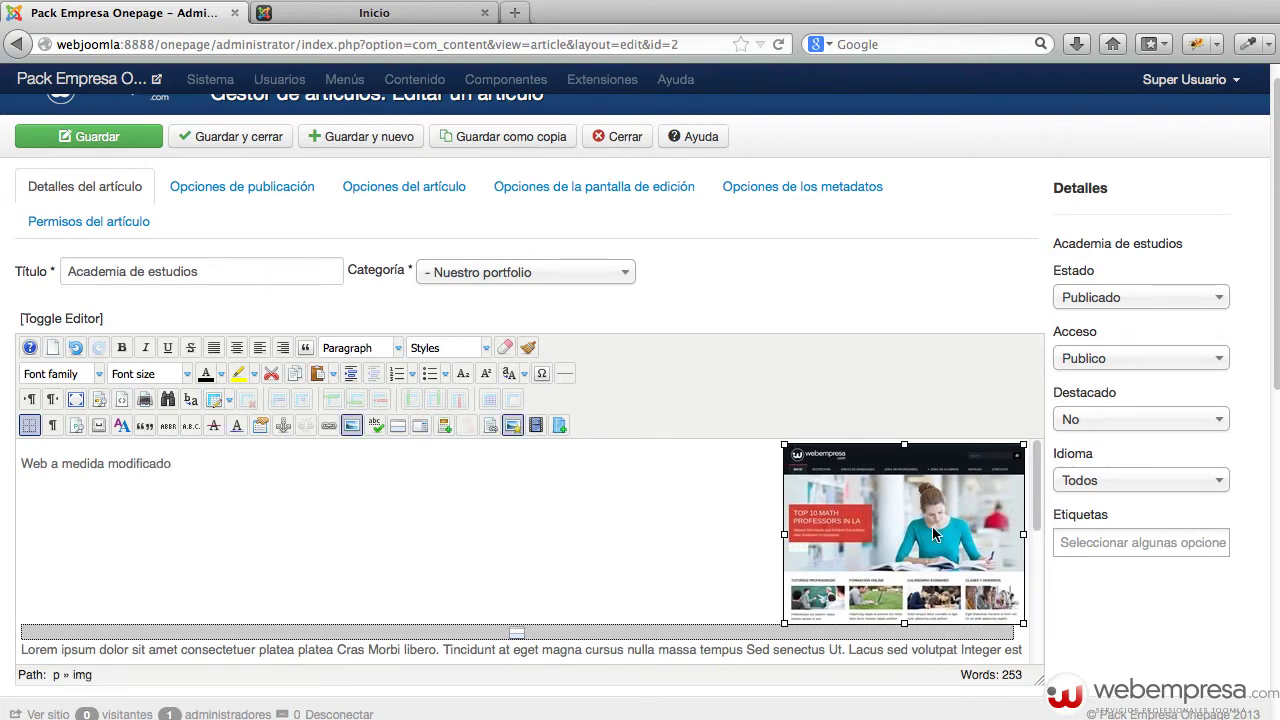
click(351, 425)
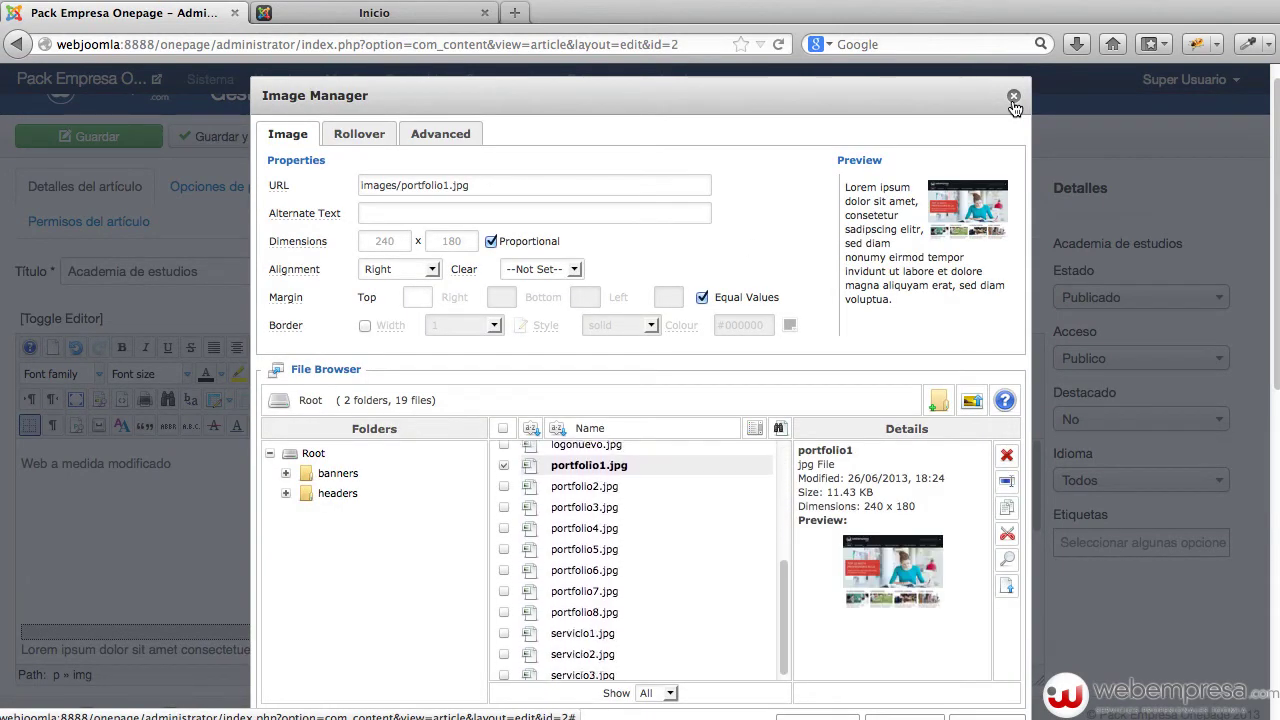
click(627, 650)
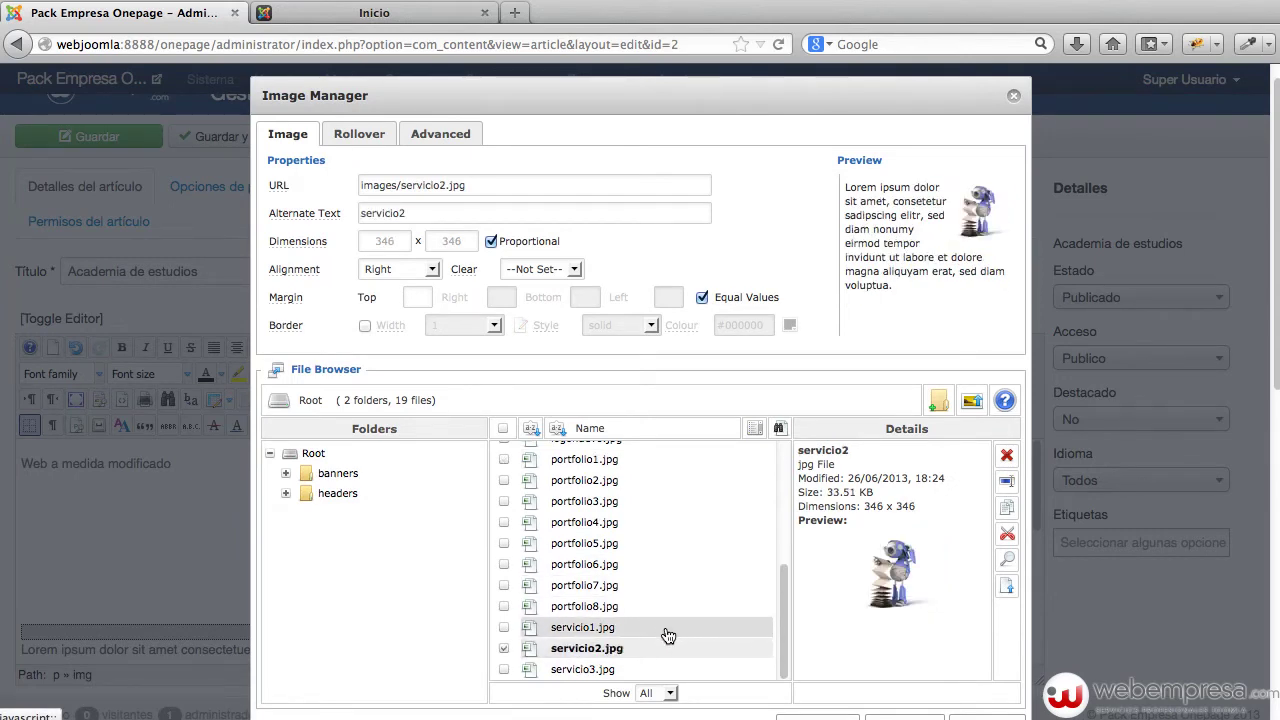
click(662, 628)
click(649, 542)
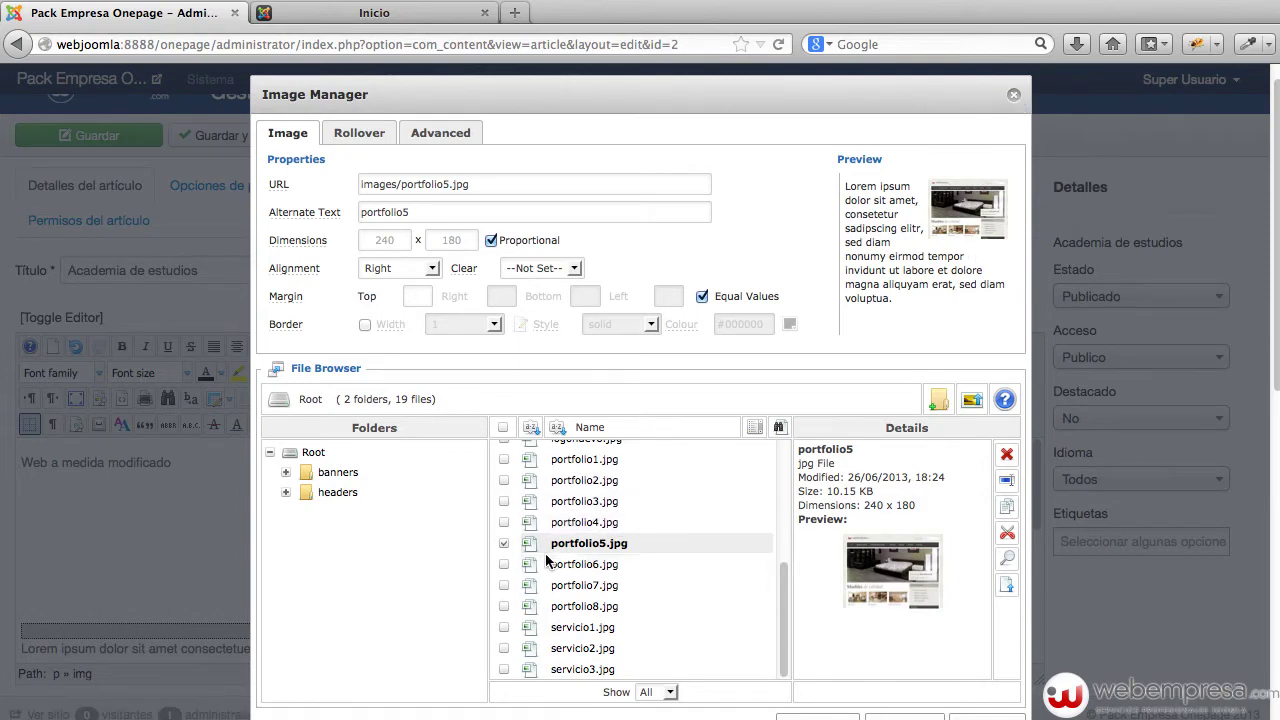
drag(926, 504, 867, 498)
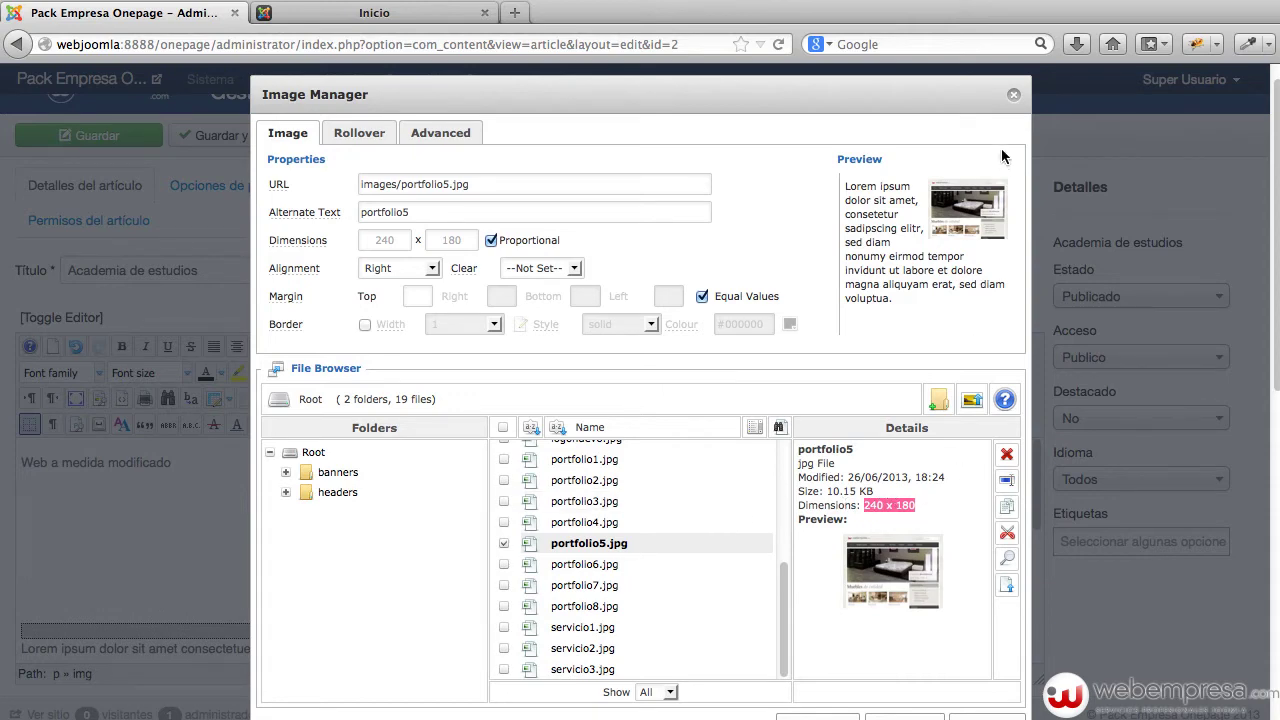
click(1013, 94)
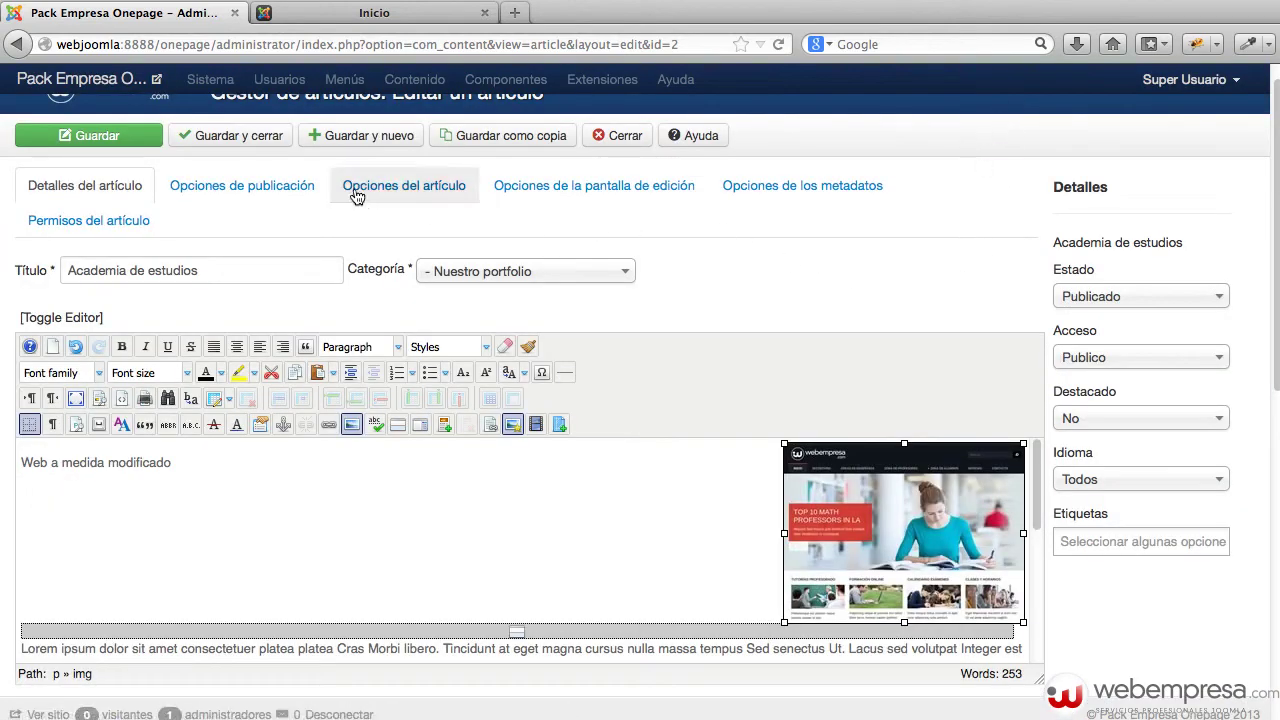
Save and close the article, reload the public page and check the Academia de estudios item in the Portfolio section
click(222, 137)
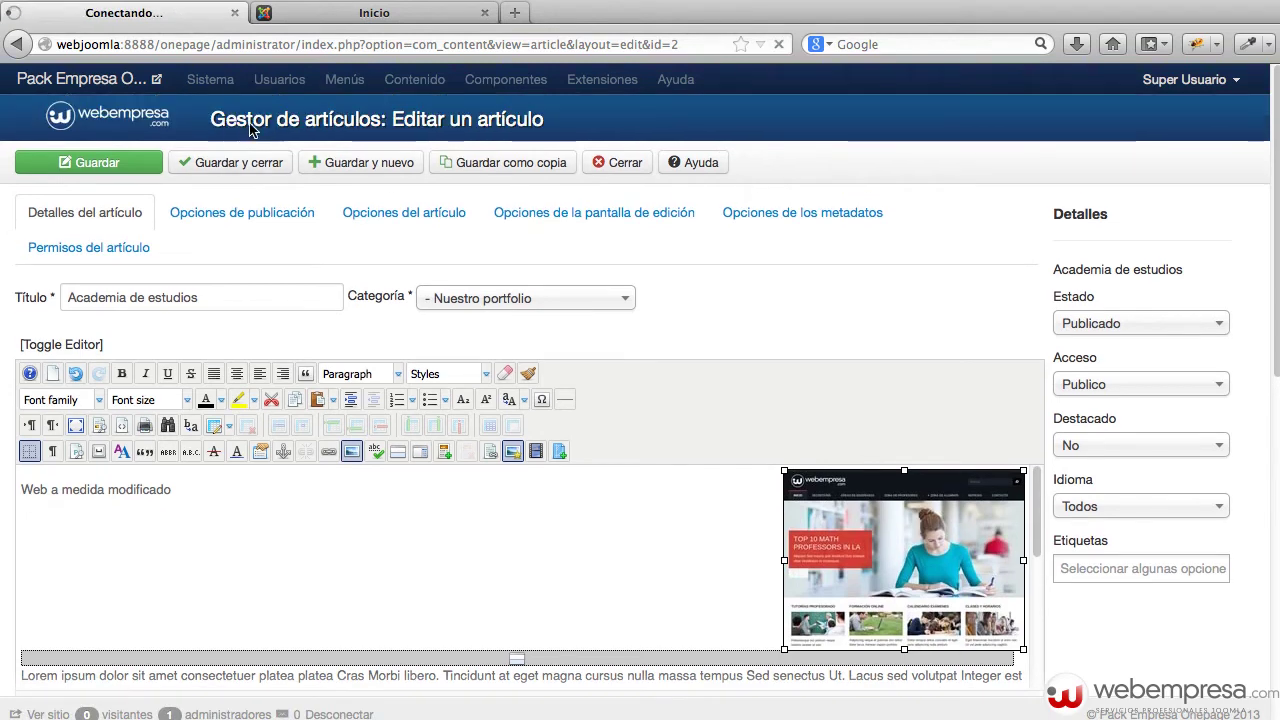
click(397, 12)
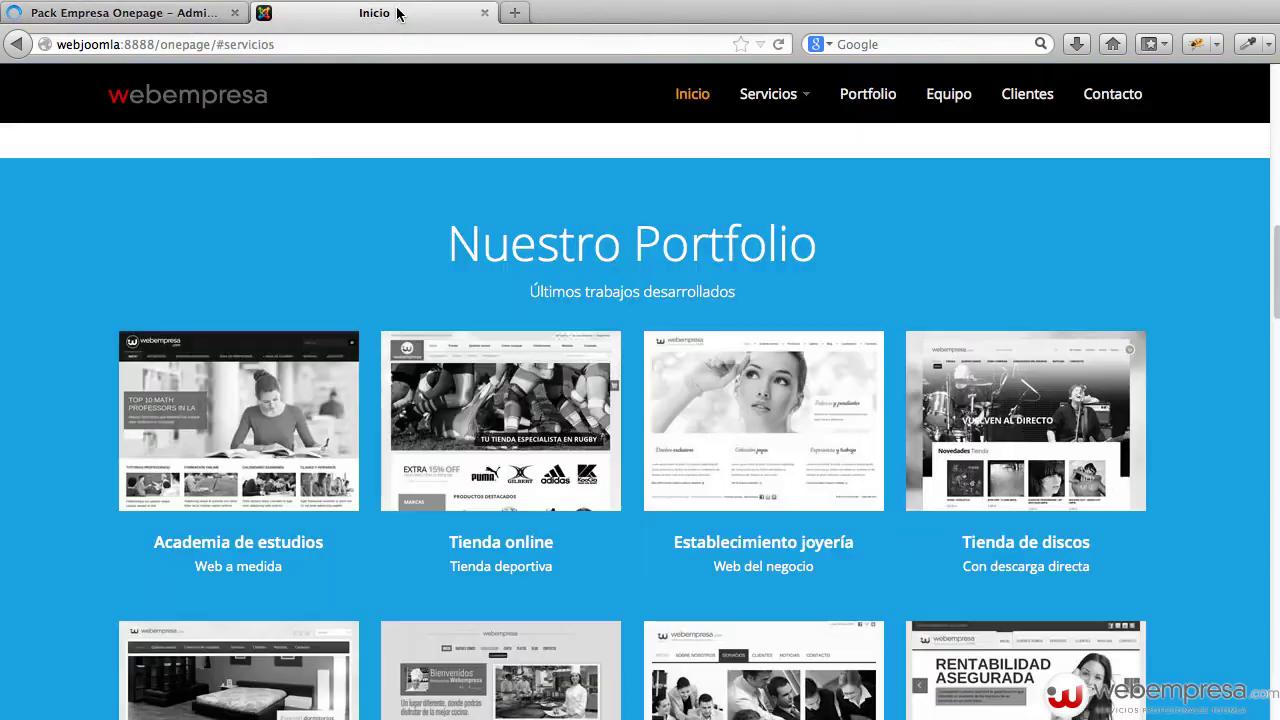
key(super+r)
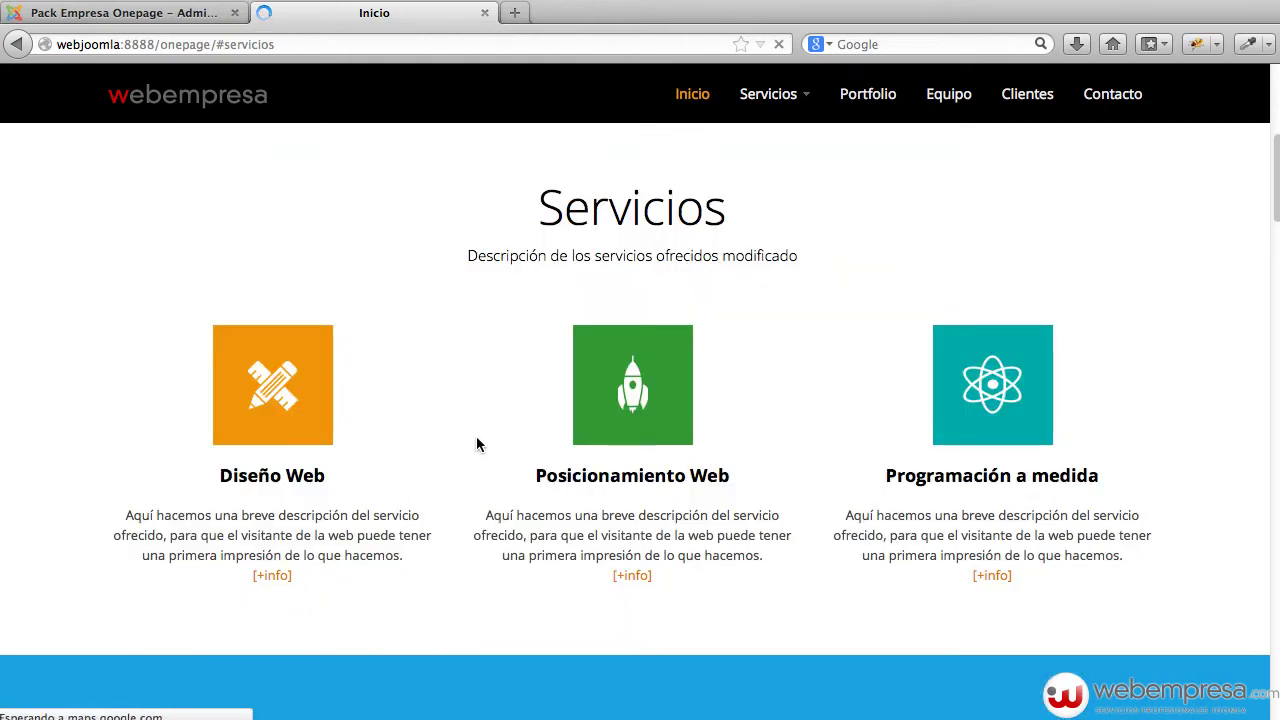
click(864, 96)
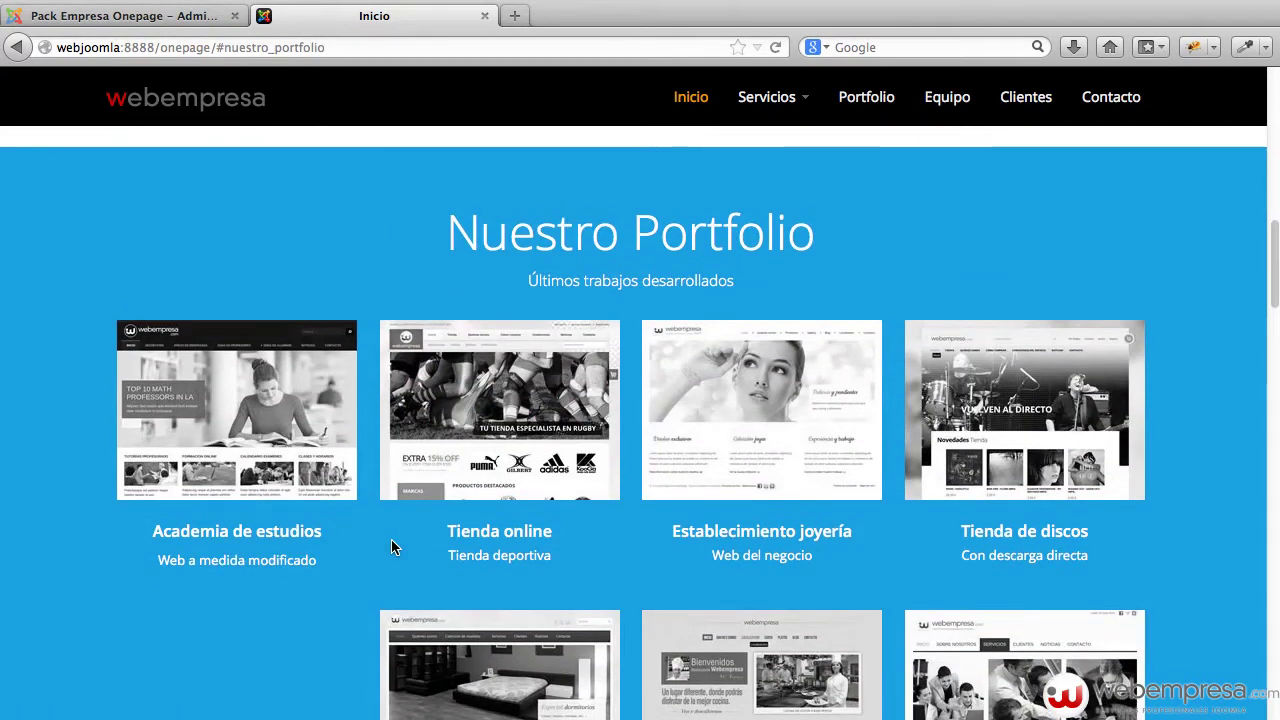
scroll(246, 560, down, 3)
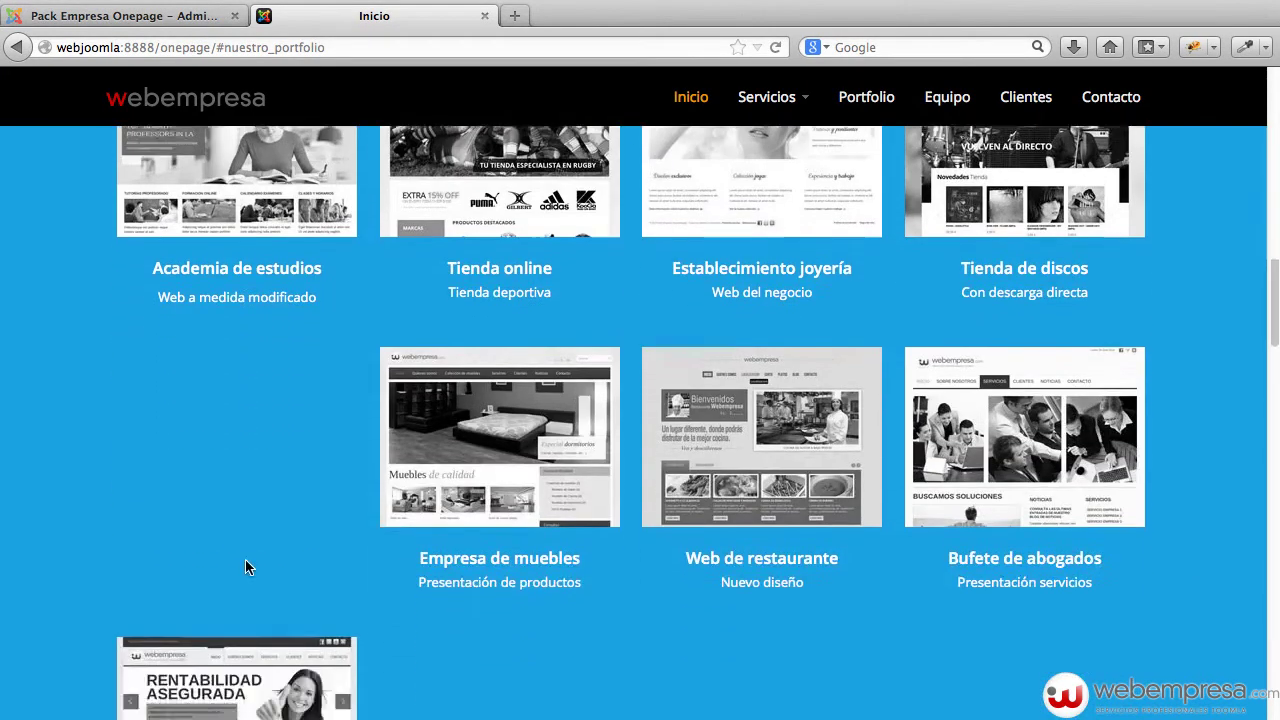
scroll(317, 529, down, 1)
scroll(317, 529, up, 5)
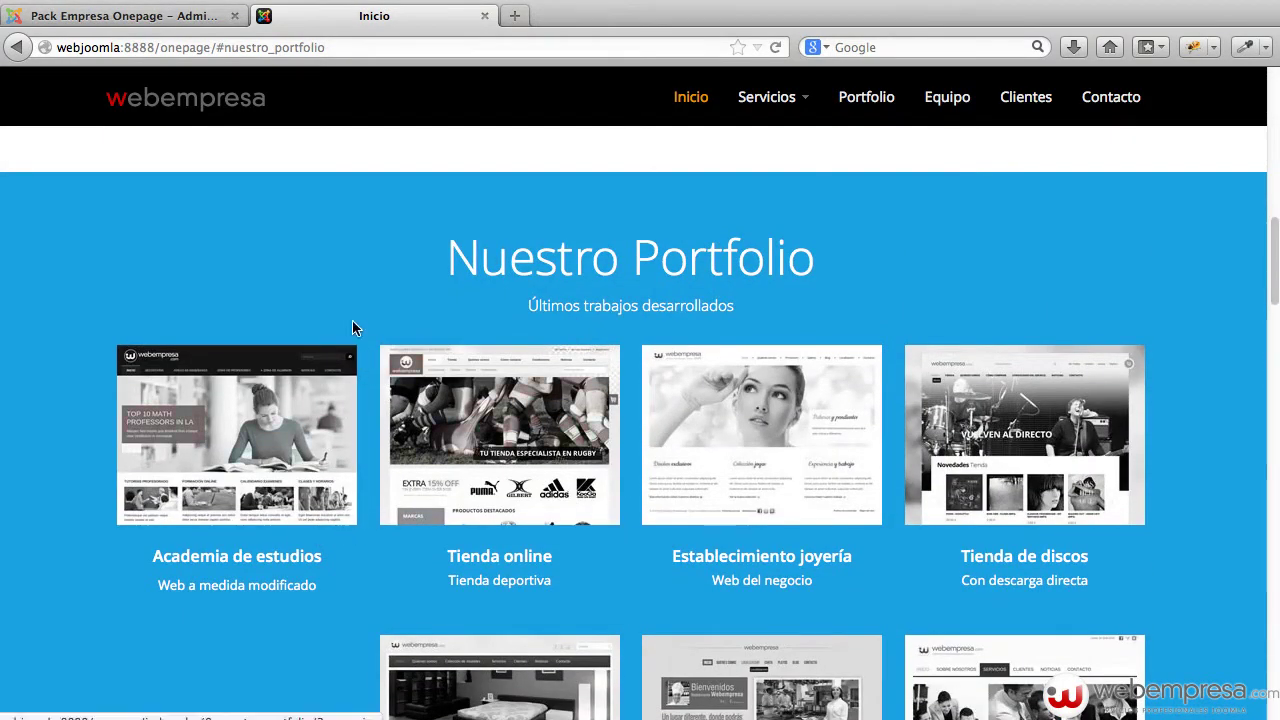
Show the Academia de estudios article's HTML source and remove the paragraph tags around the portfolio1.jpg image
click(197, 20)
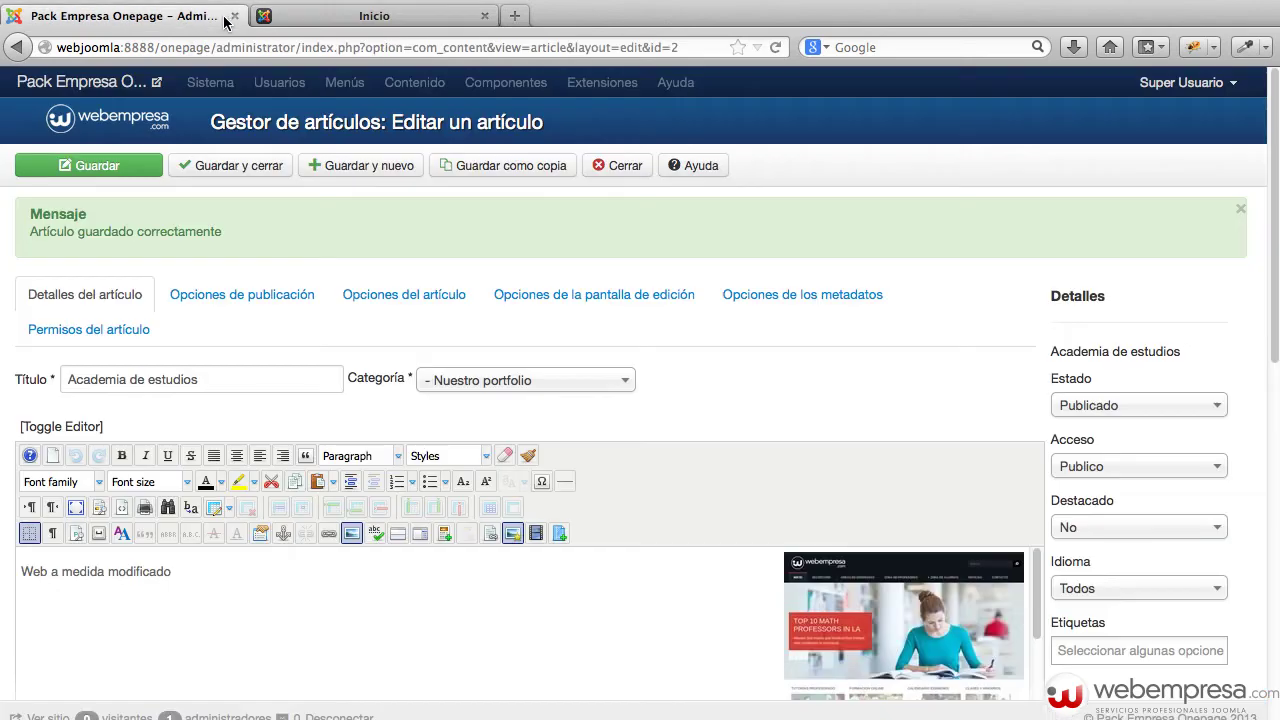
click(82, 427)
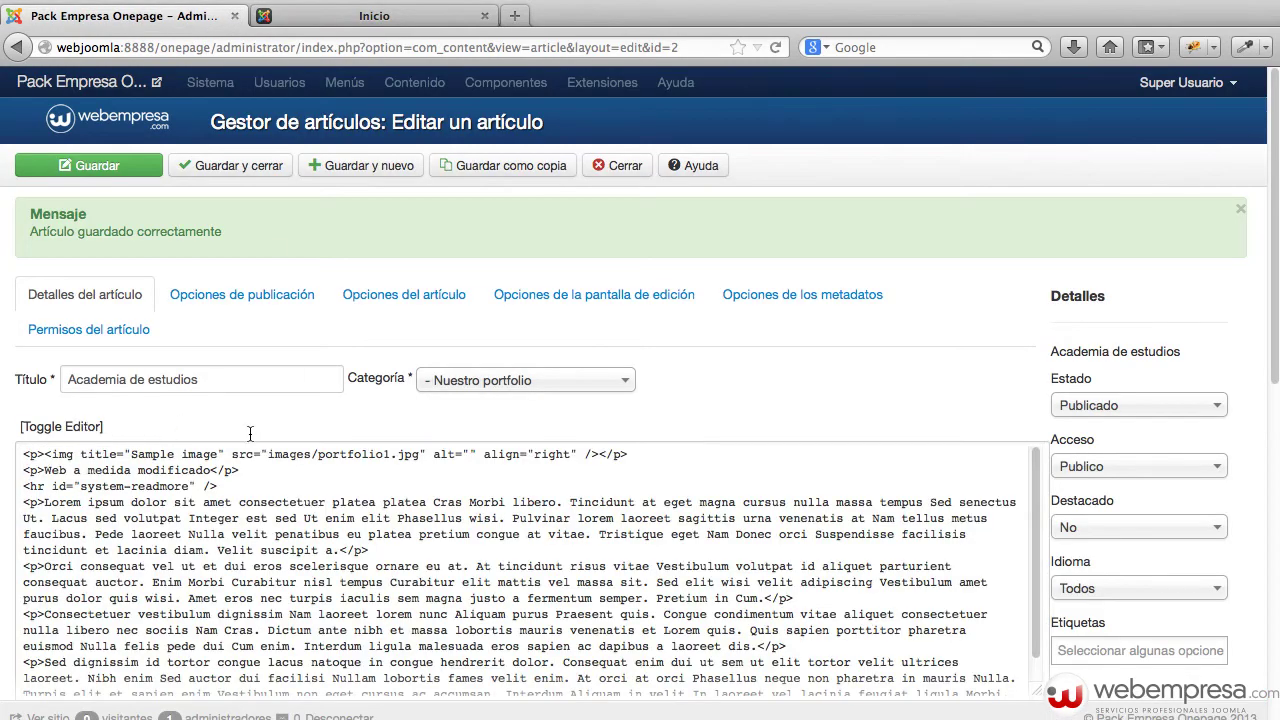
drag(45, 453, 19, 447)
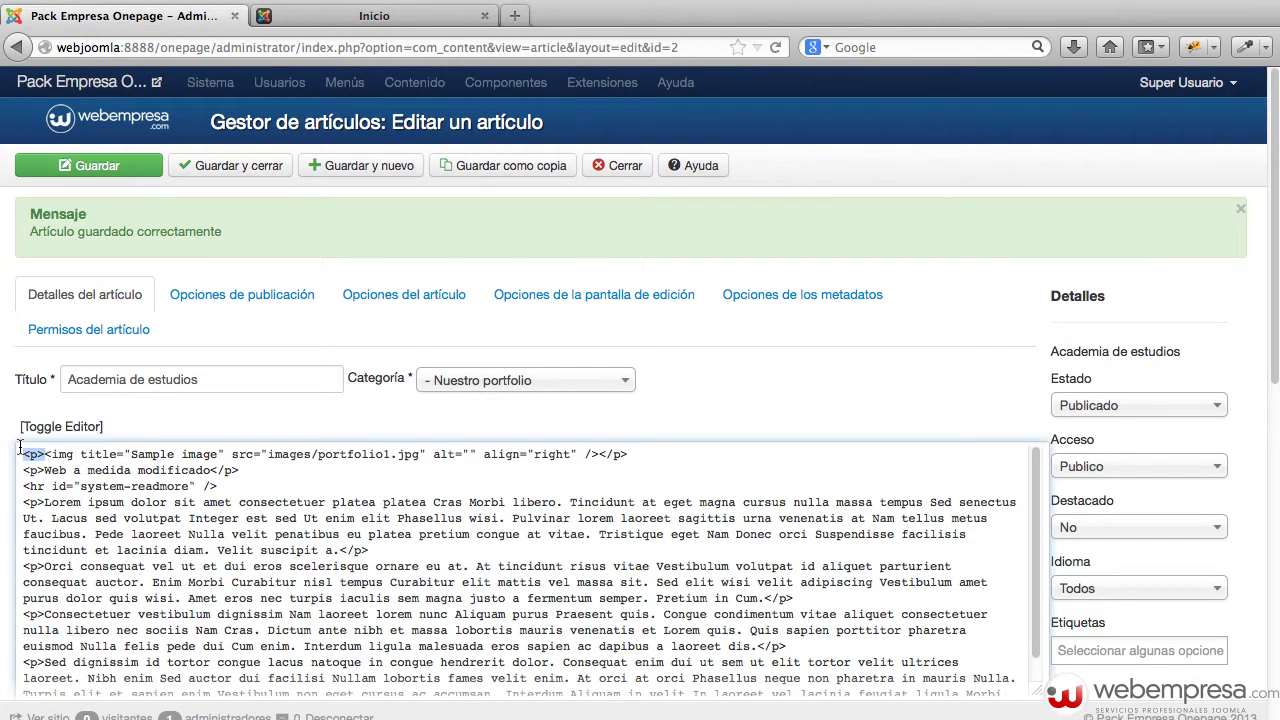
key(BackSpace)
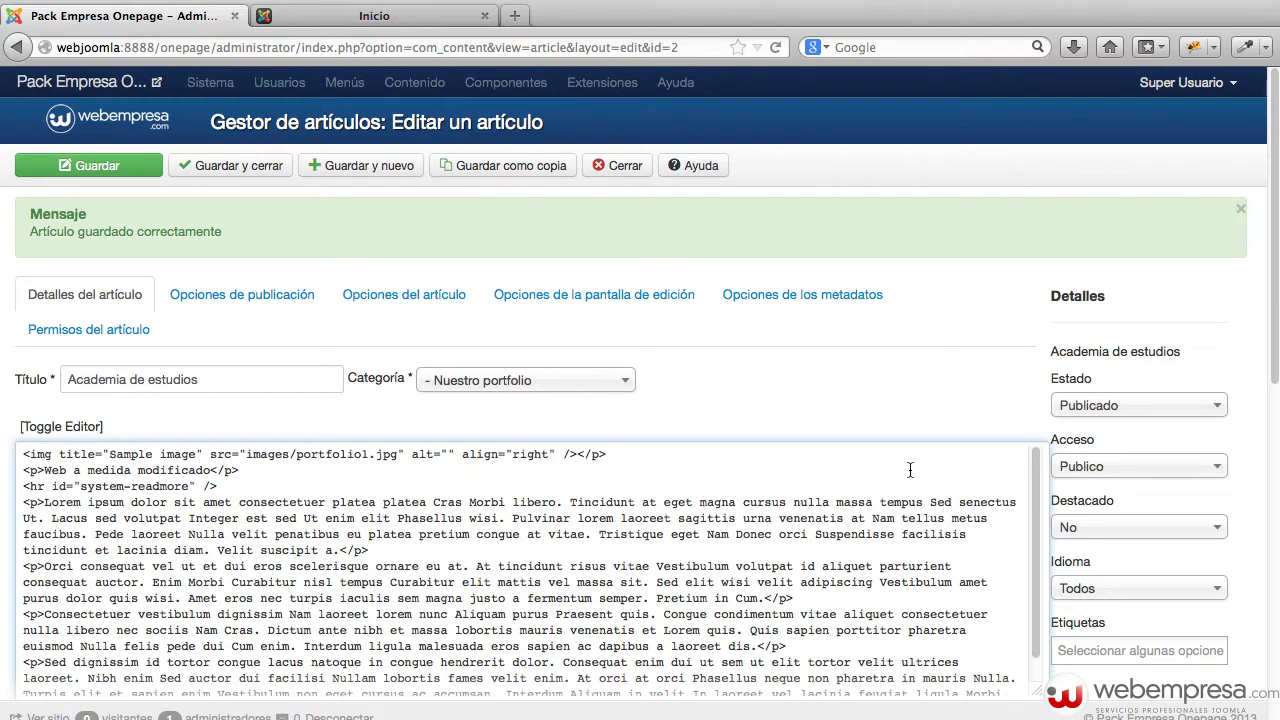
drag(578, 459, 637, 453)
key(BackSpace)
Insert blank lines before and after the system-readmore separator in the HTML source and save the article
drag(238, 469, 18, 442)
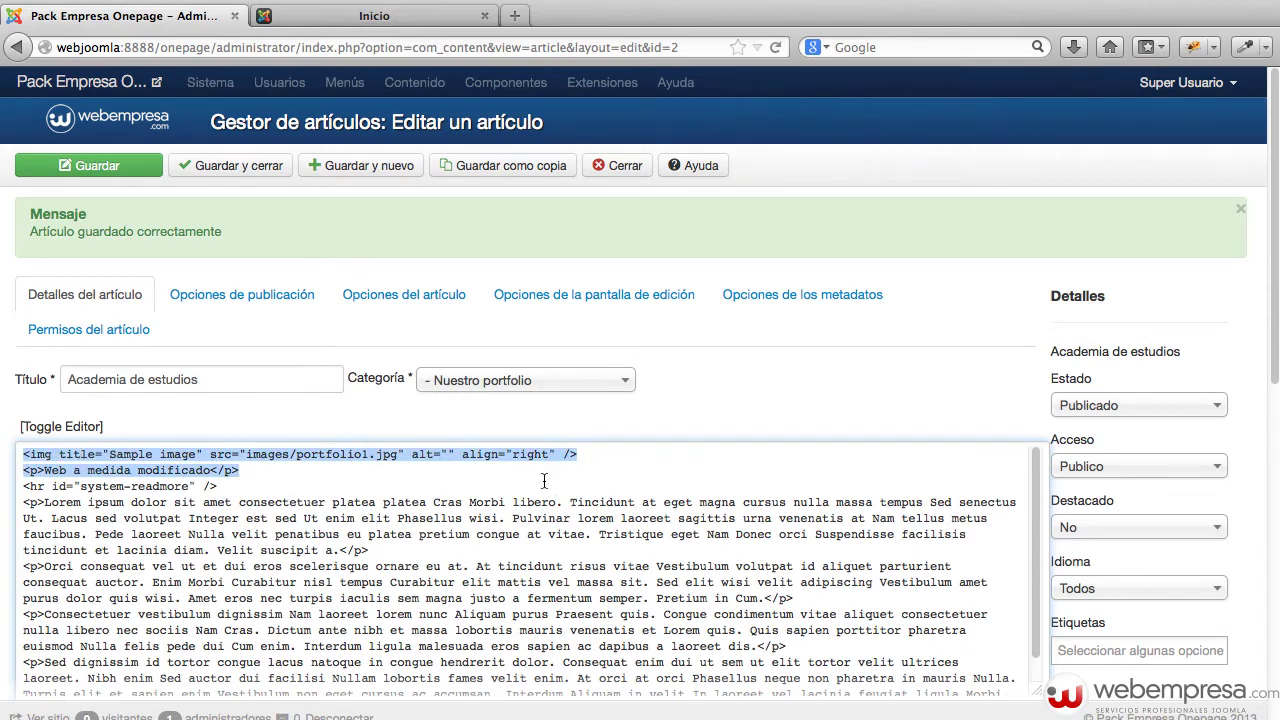
click(258, 479)
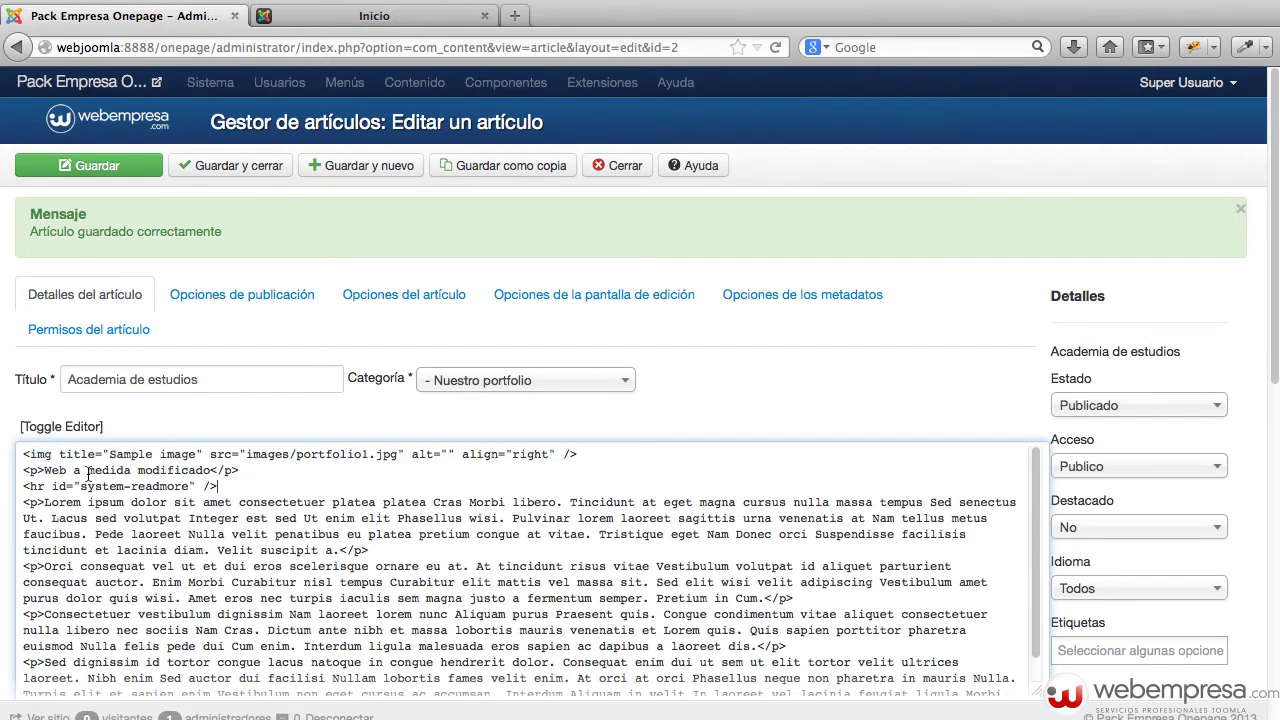
key(Return)
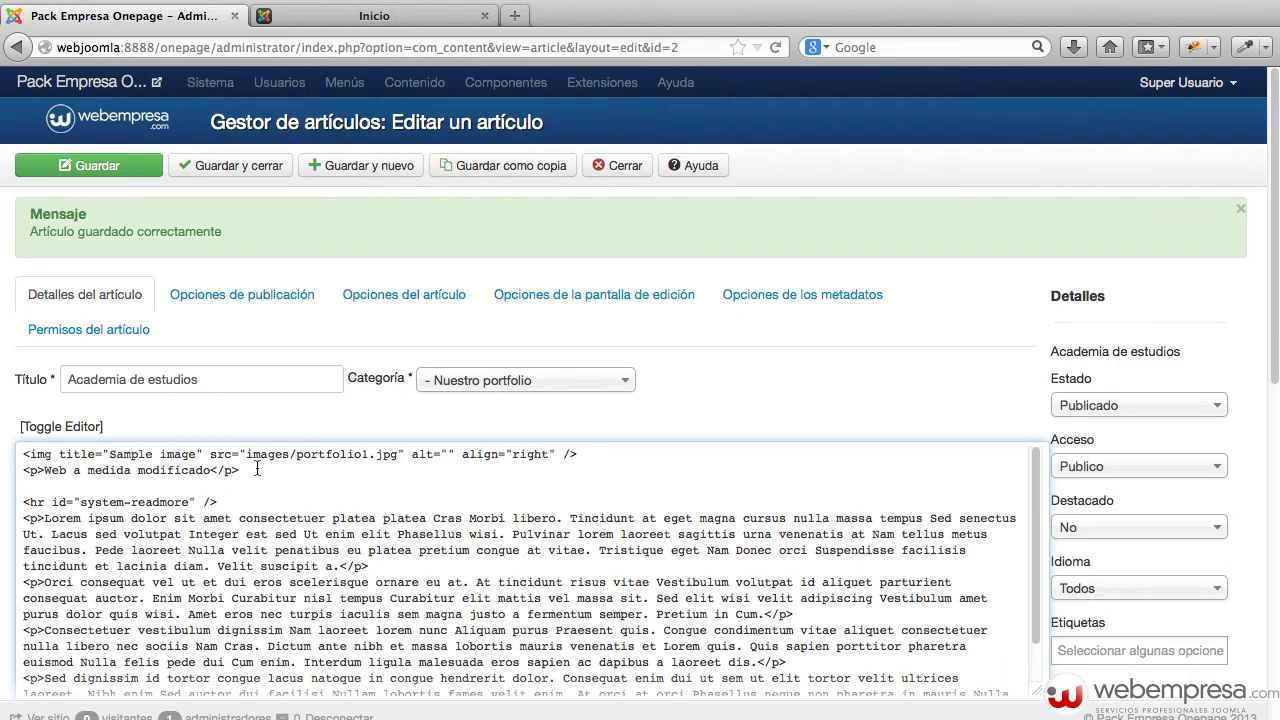
key(Return)
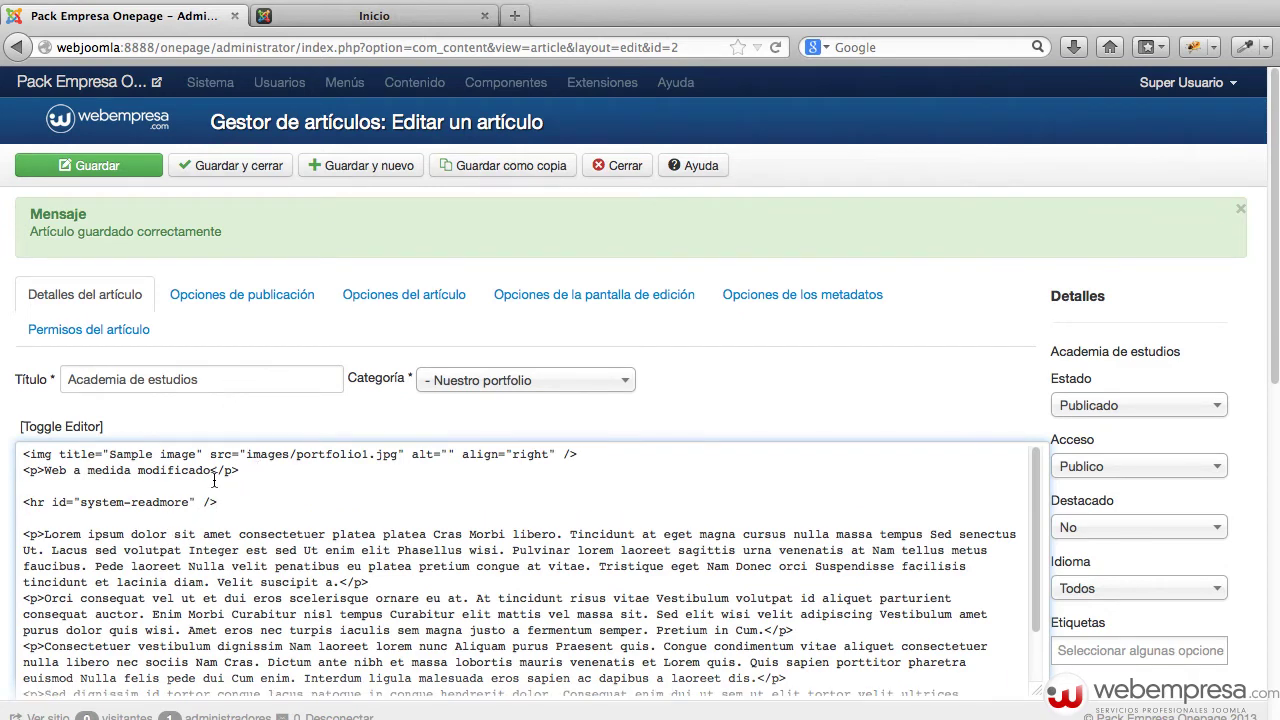
click(133, 176)
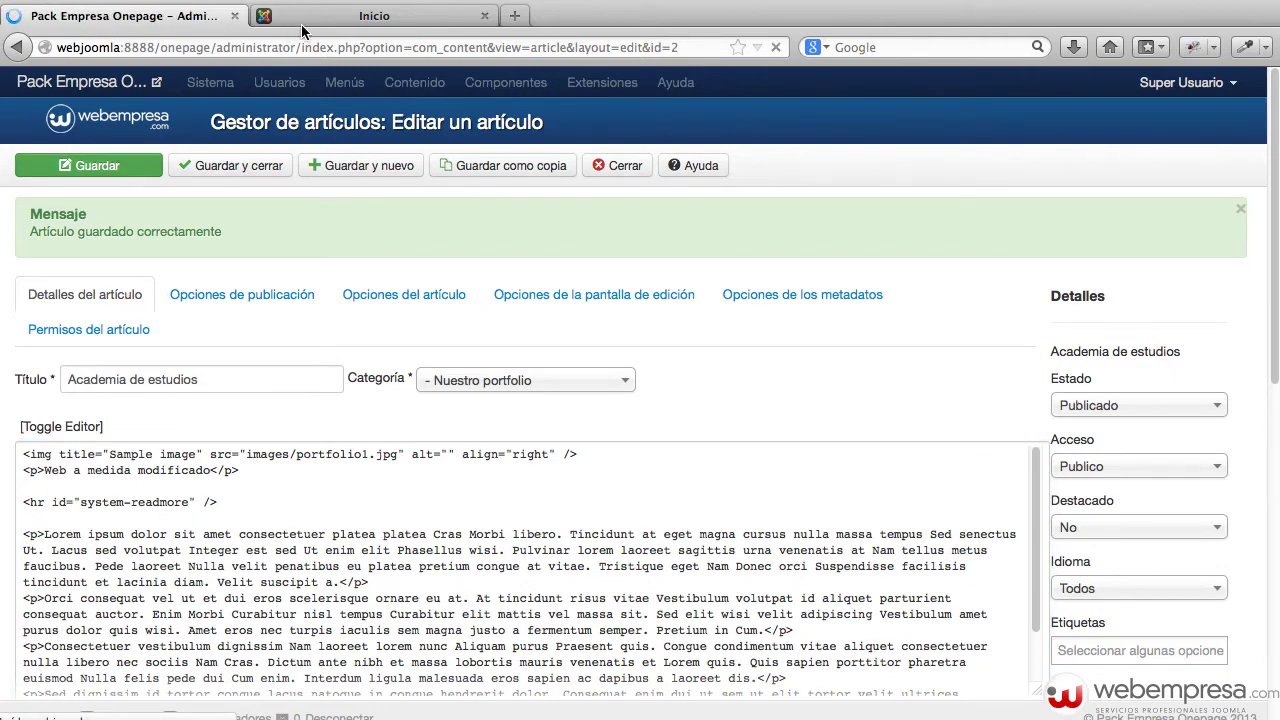
Reload the public page to check the Portfolio section, then return the article to the visual editor and close it
click(333, 26)
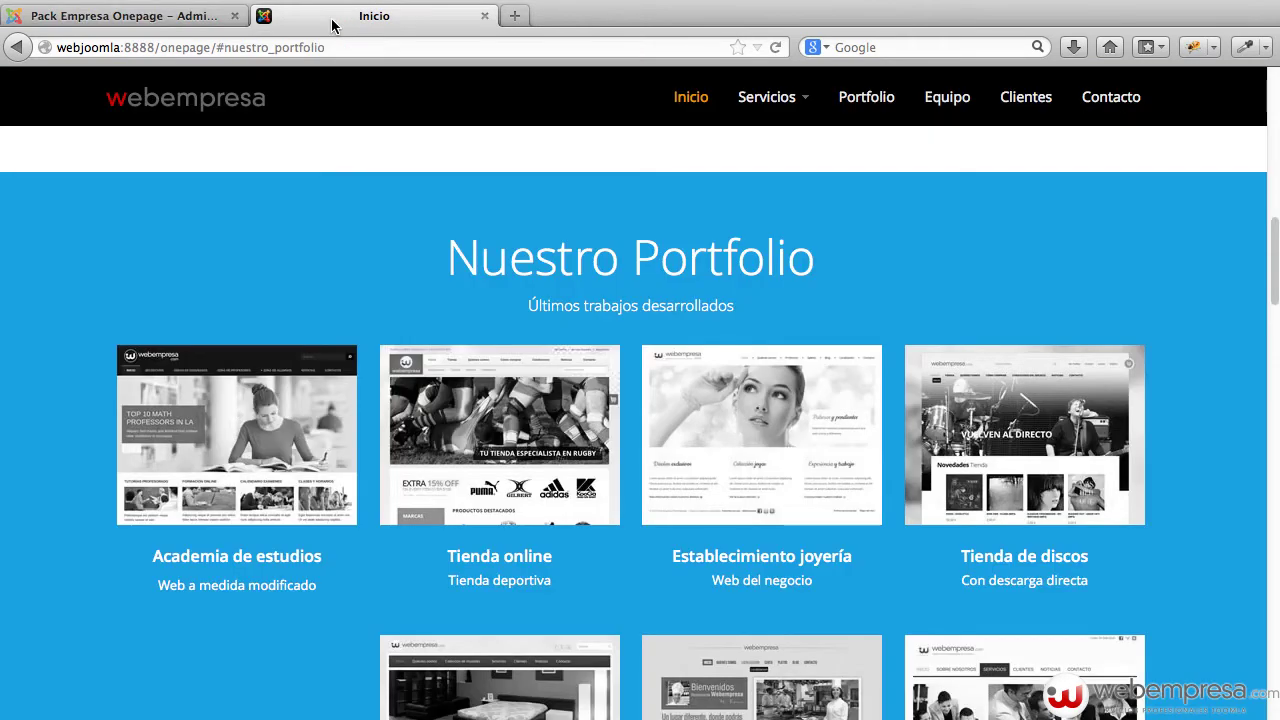
key(super+r)
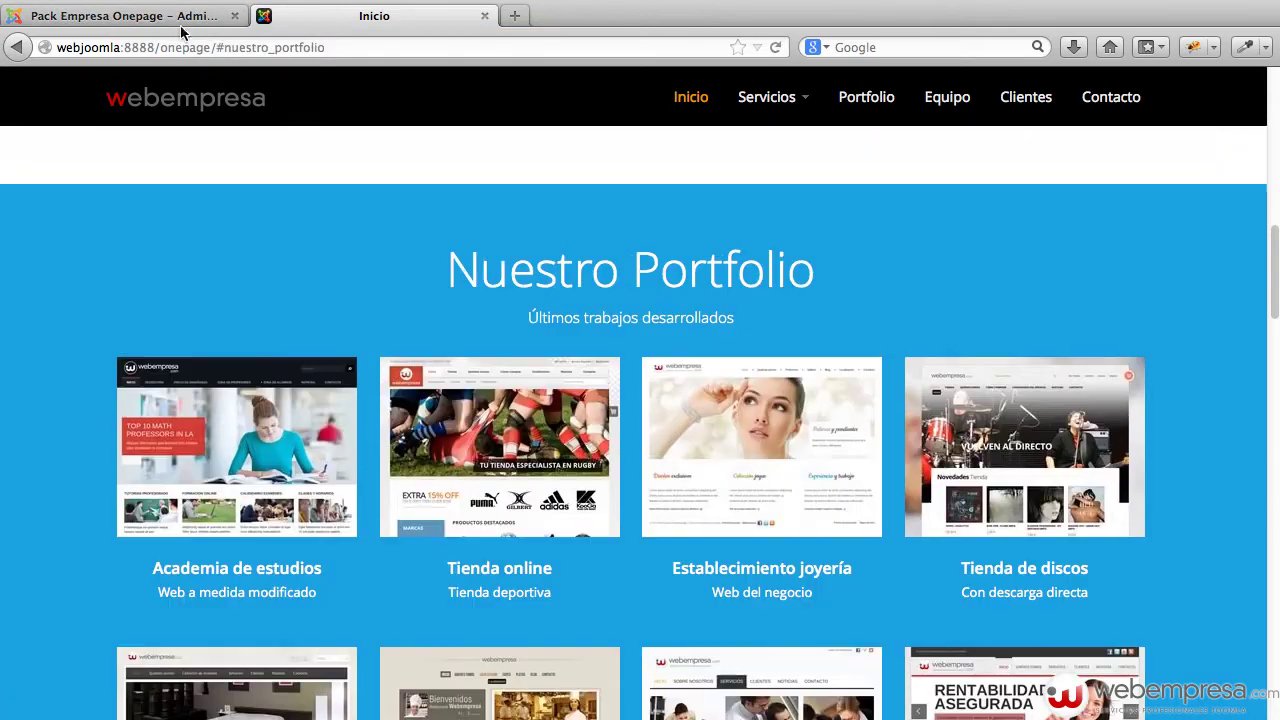
click(181, 27)
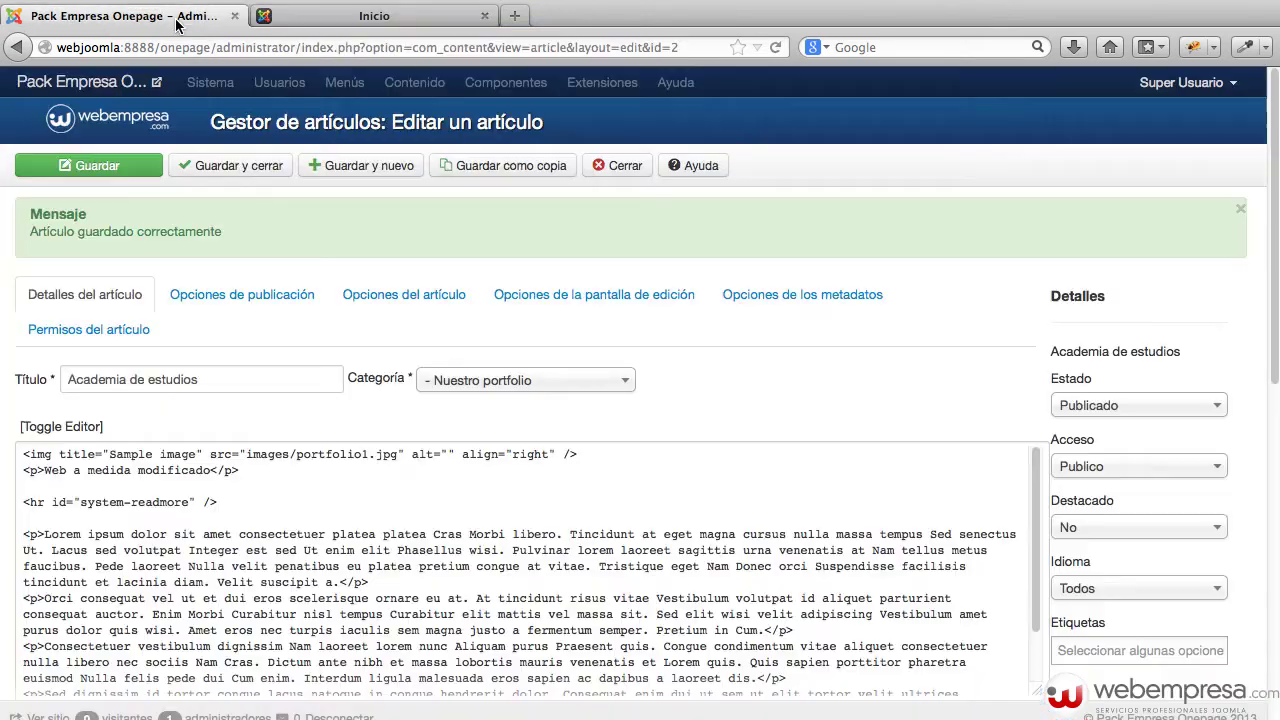
click(66, 434)
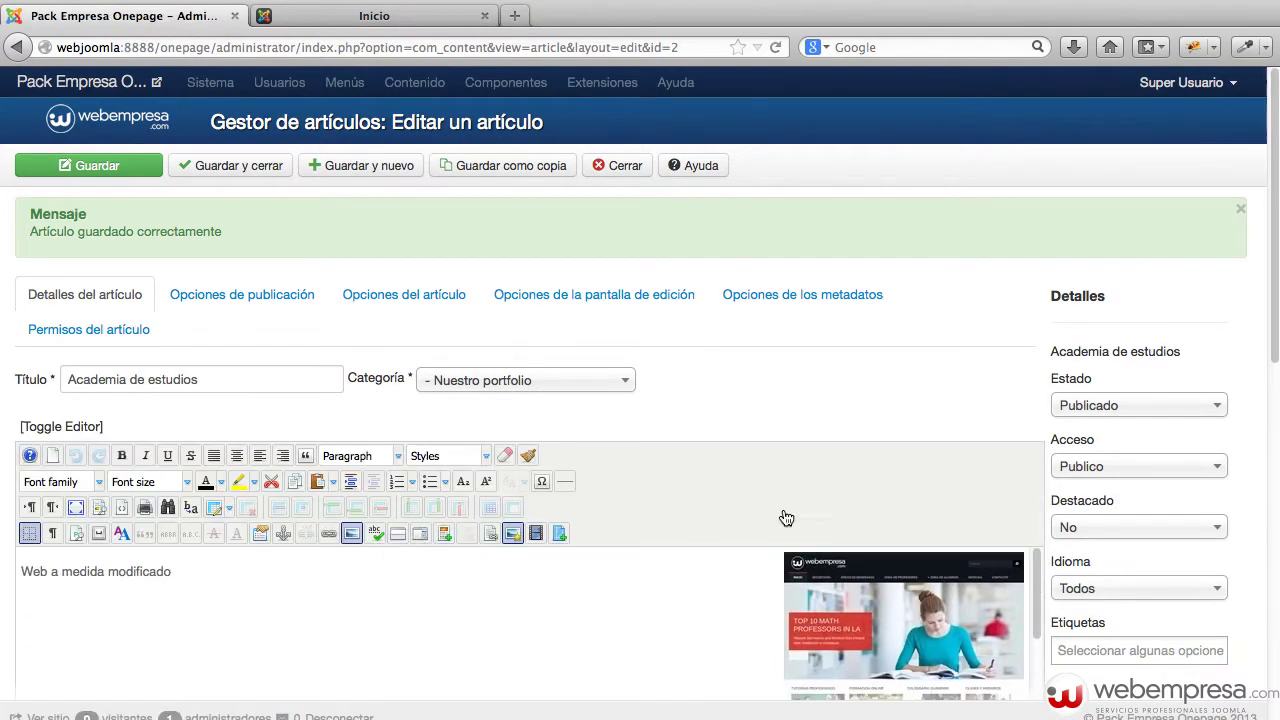
click(626, 167)
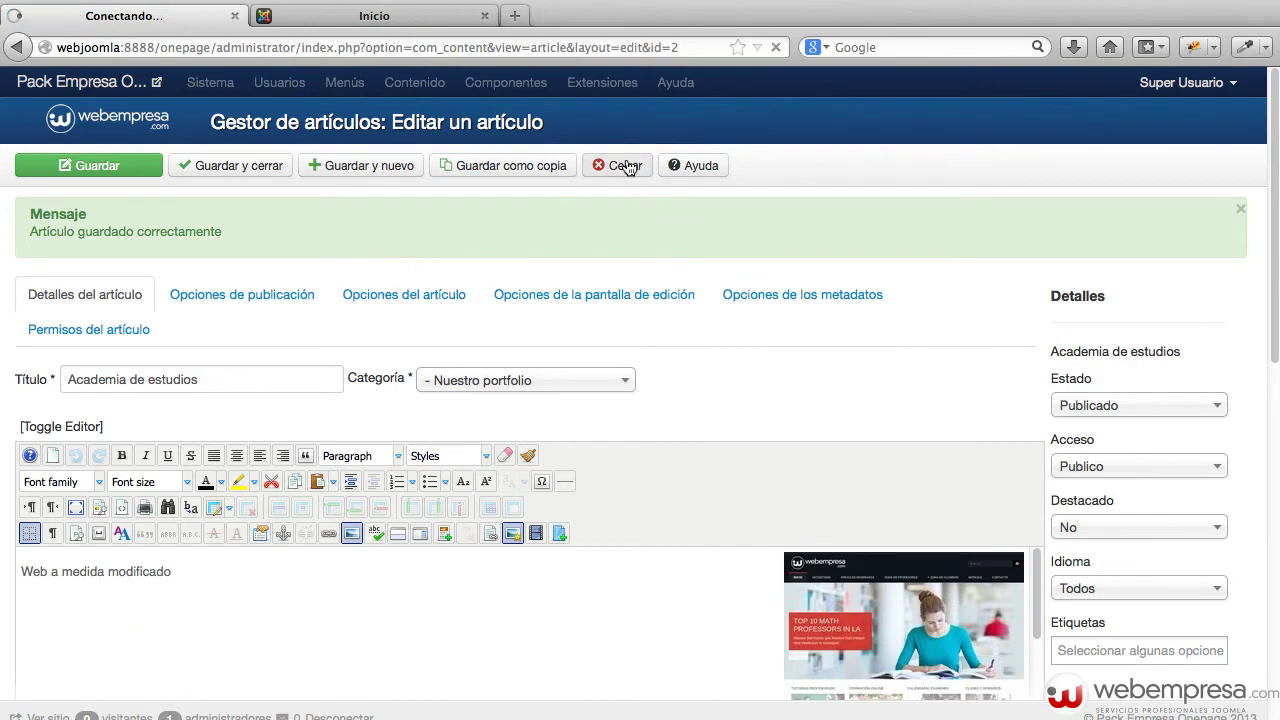
Review the Nuestro equipo section on the public page and open the Nuestro equipo module's custom output for editing
click(375, 16)
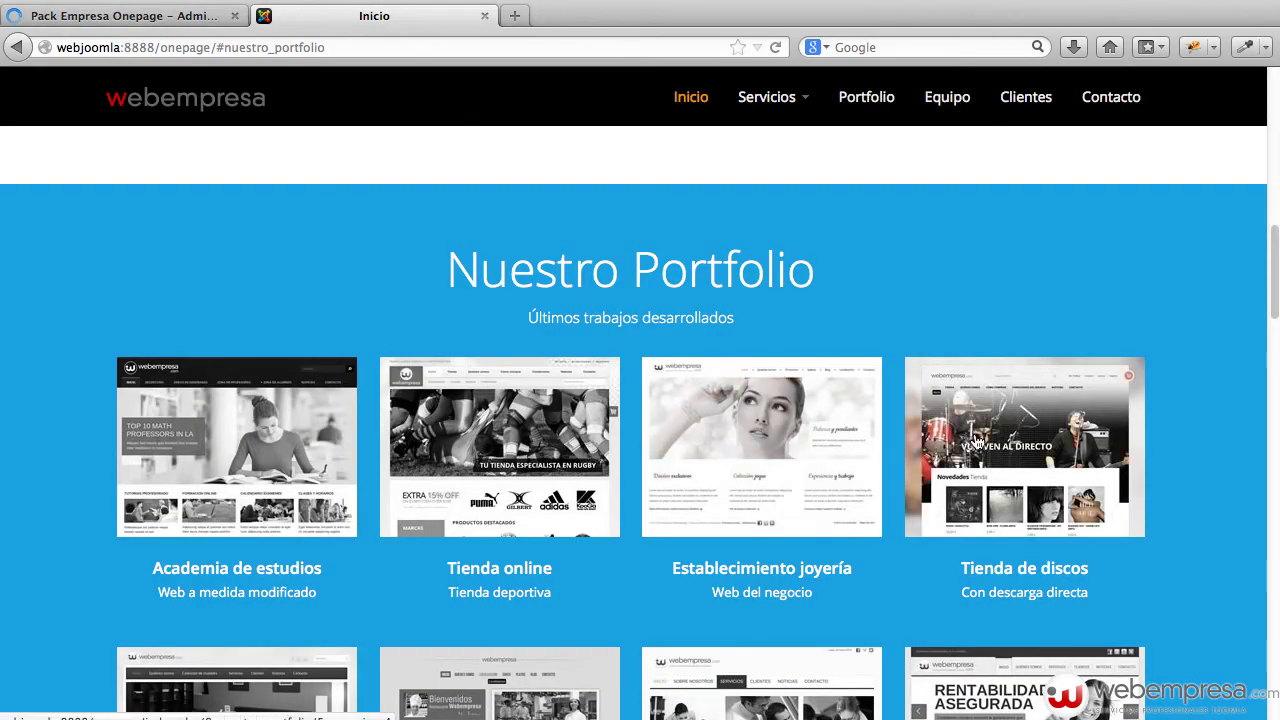
scroll(975, 440, down, 5)
scroll(974, 432, down, 3)
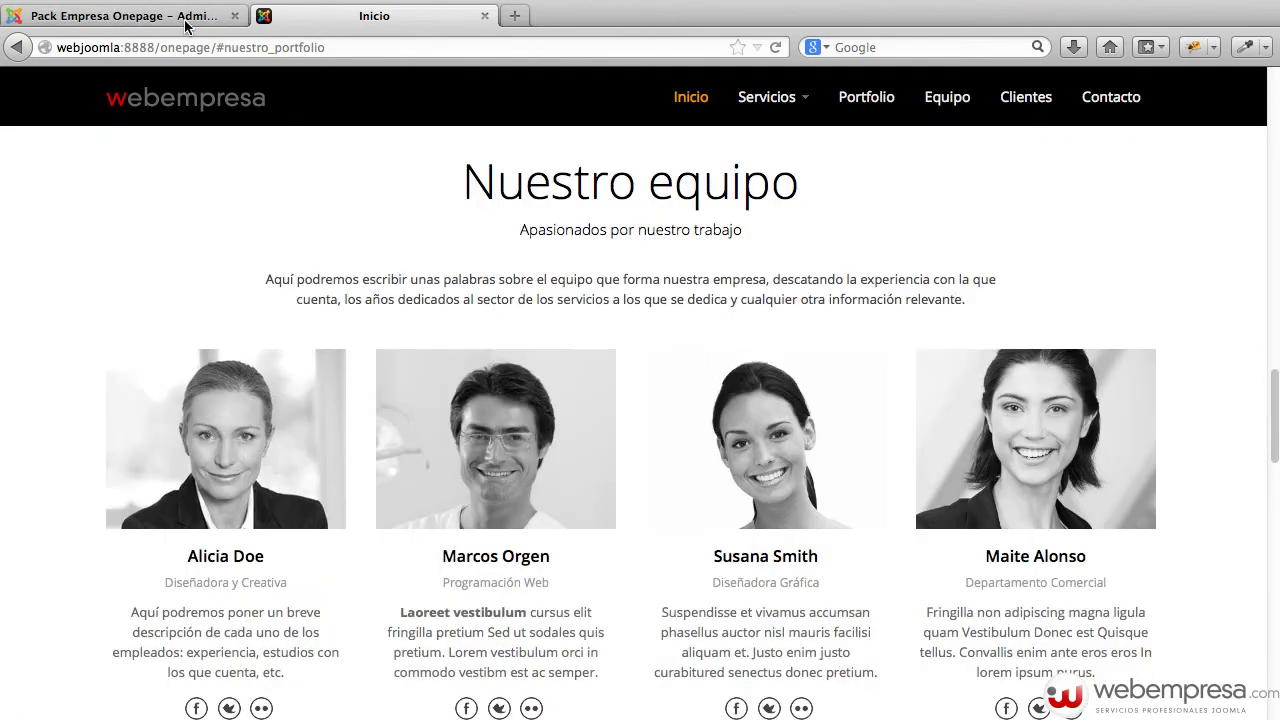
click(185, 18)
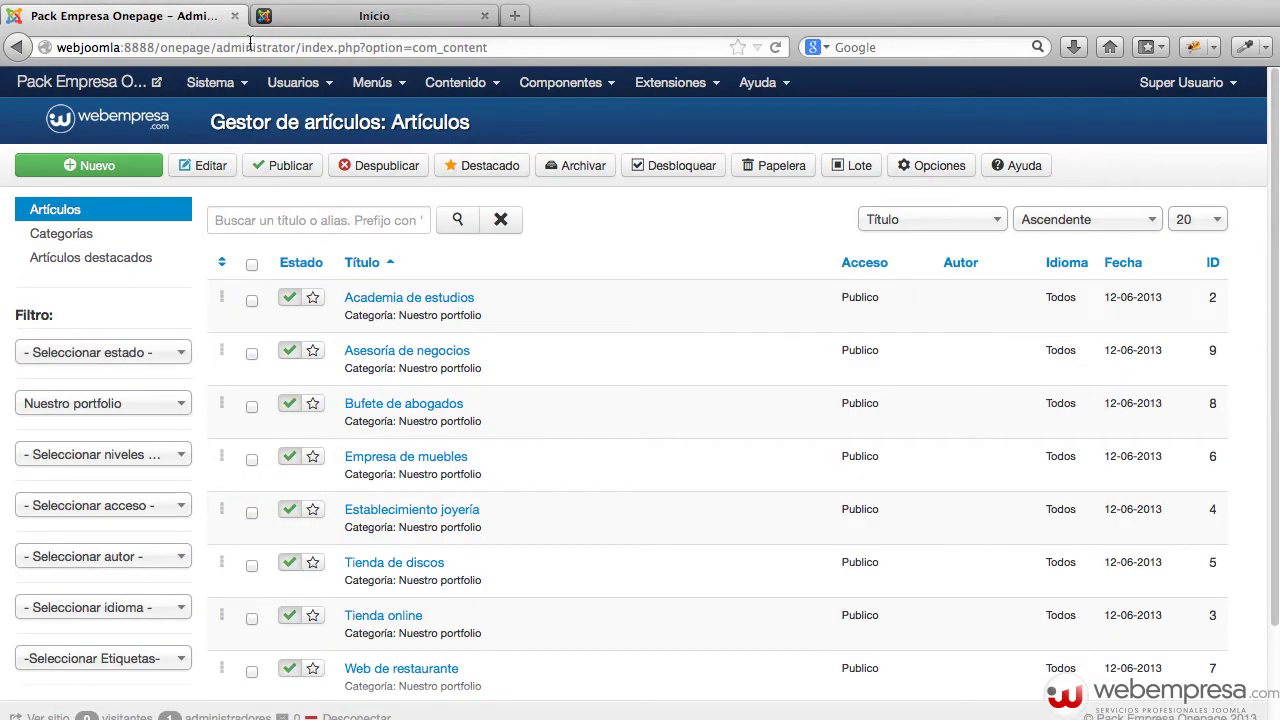
click(680, 84)
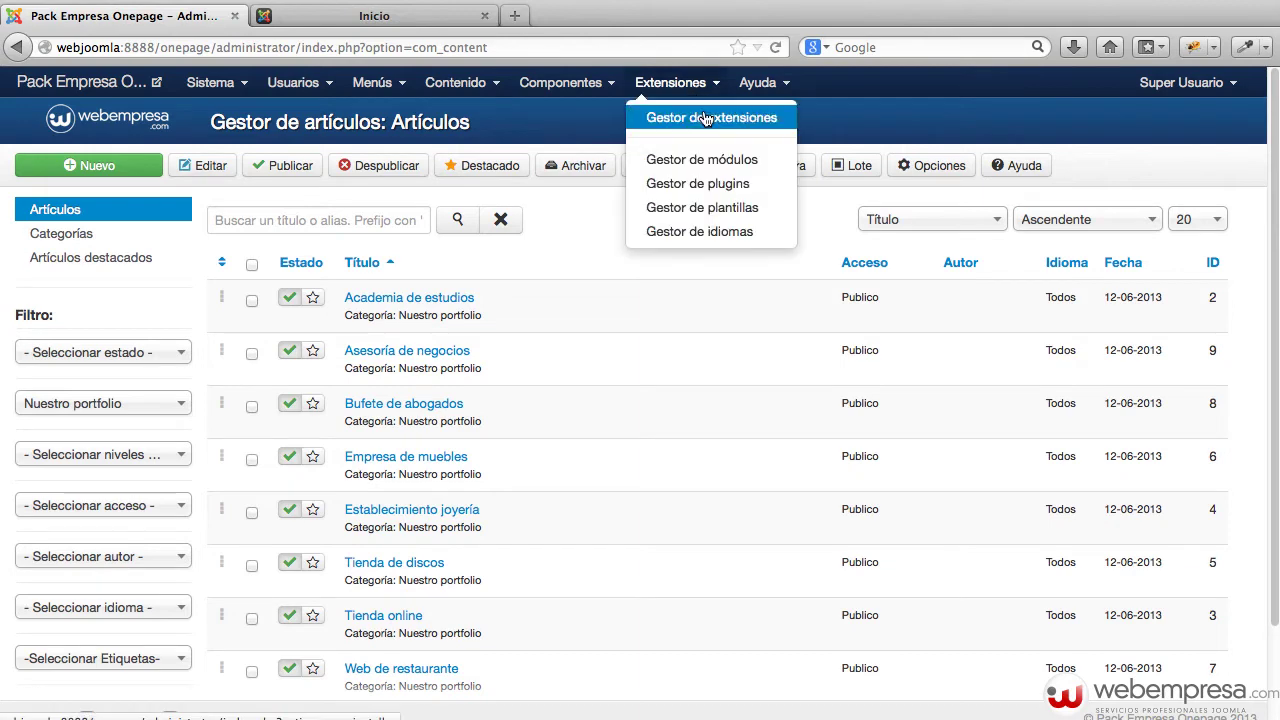
click(712, 160)
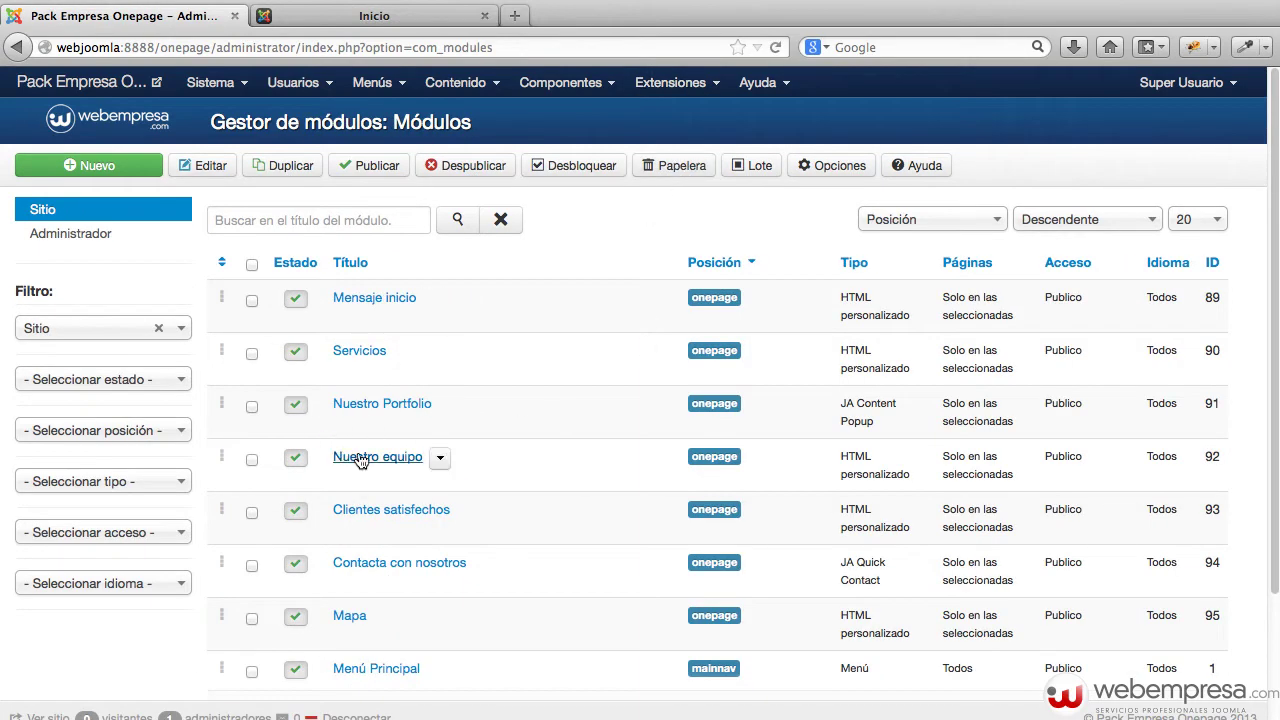
click(361, 460)
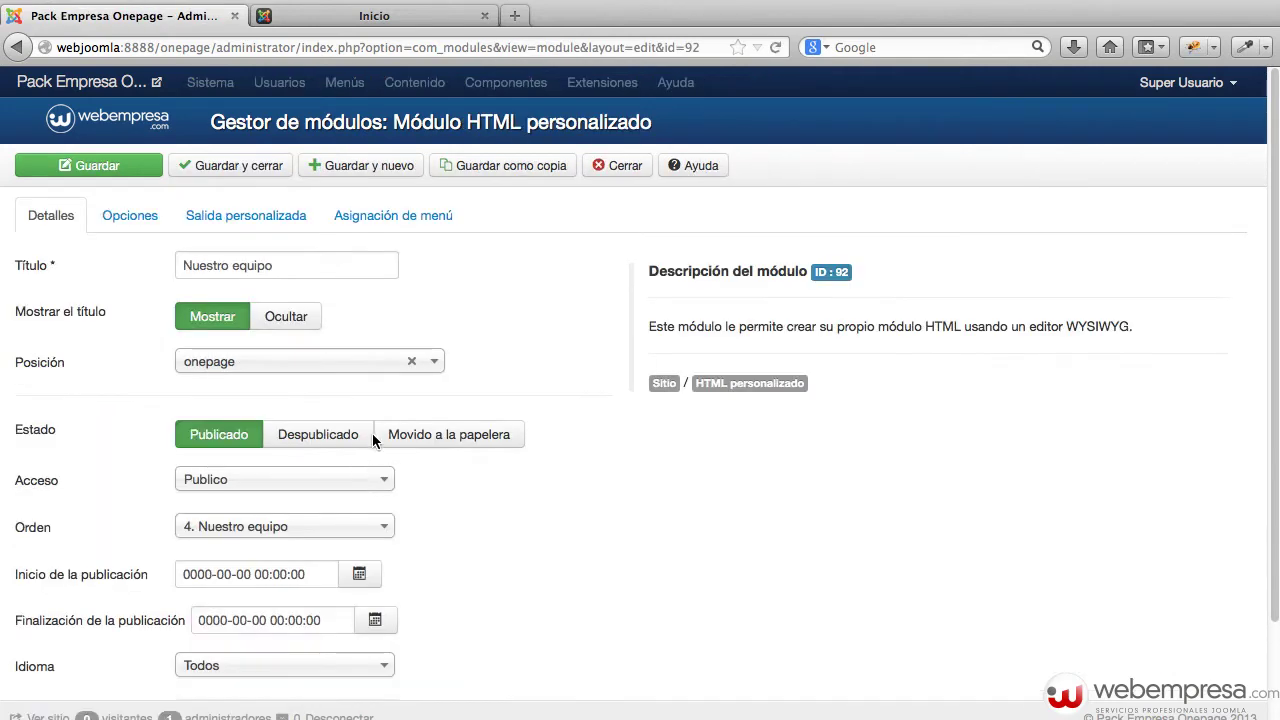
click(252, 218)
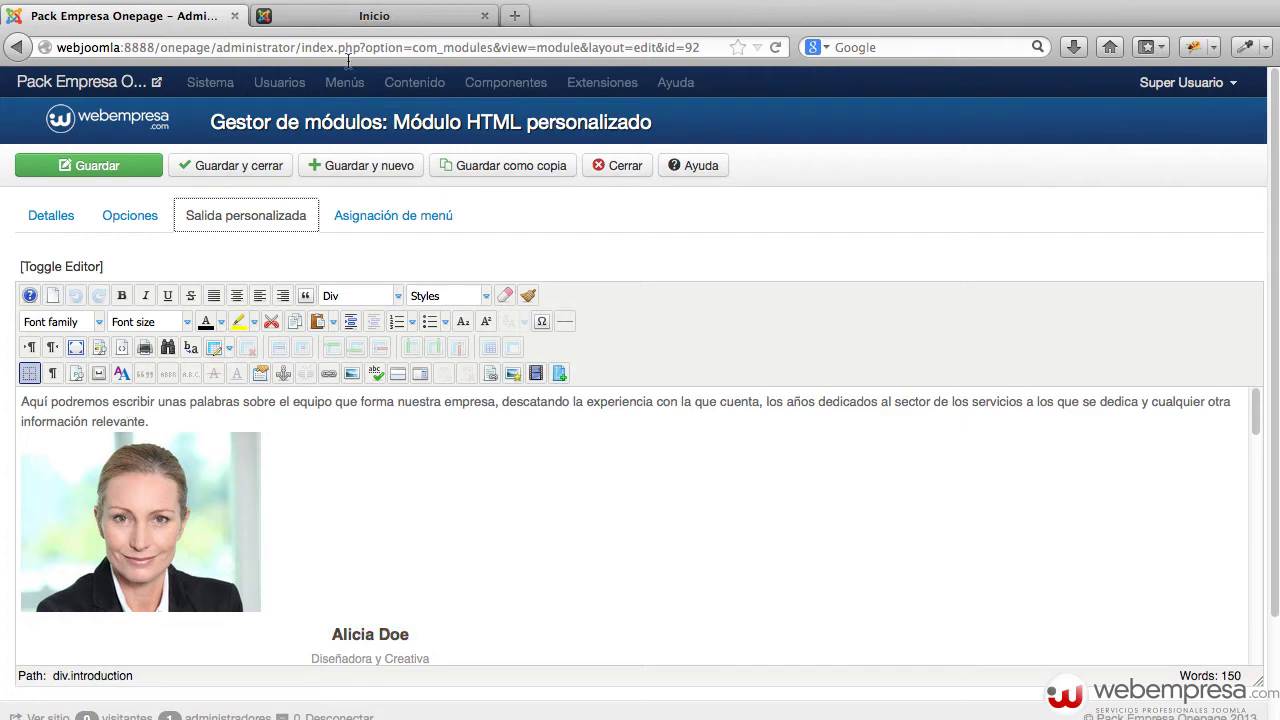
Compare the first team member's public entry with the photo, name, role, description and social icons in the module's content
click(356, 22)
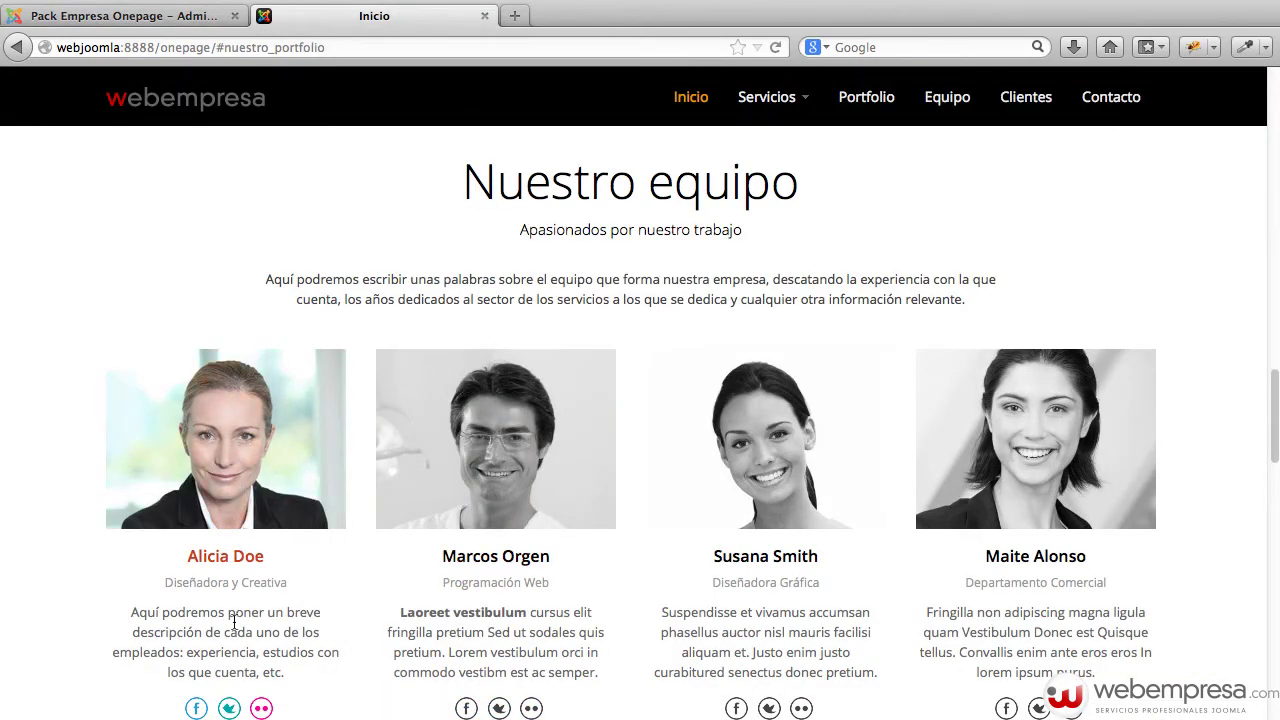
click(159, 20)
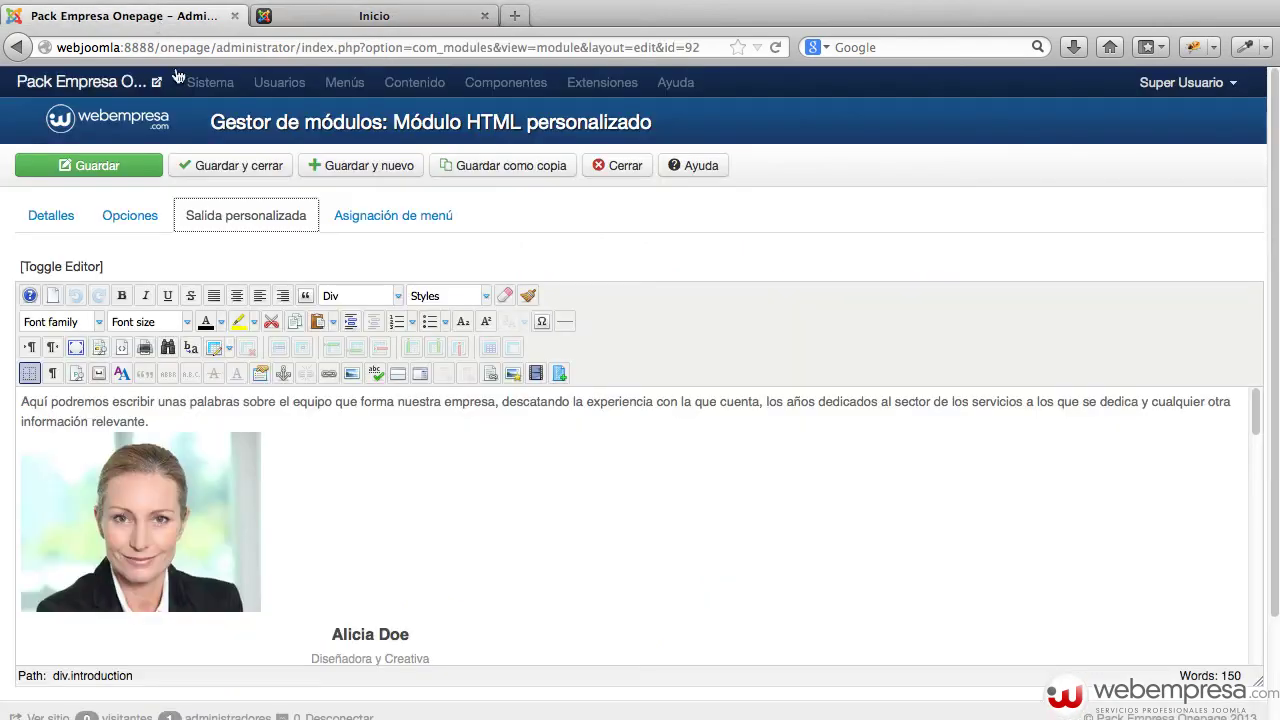
click(378, 560)
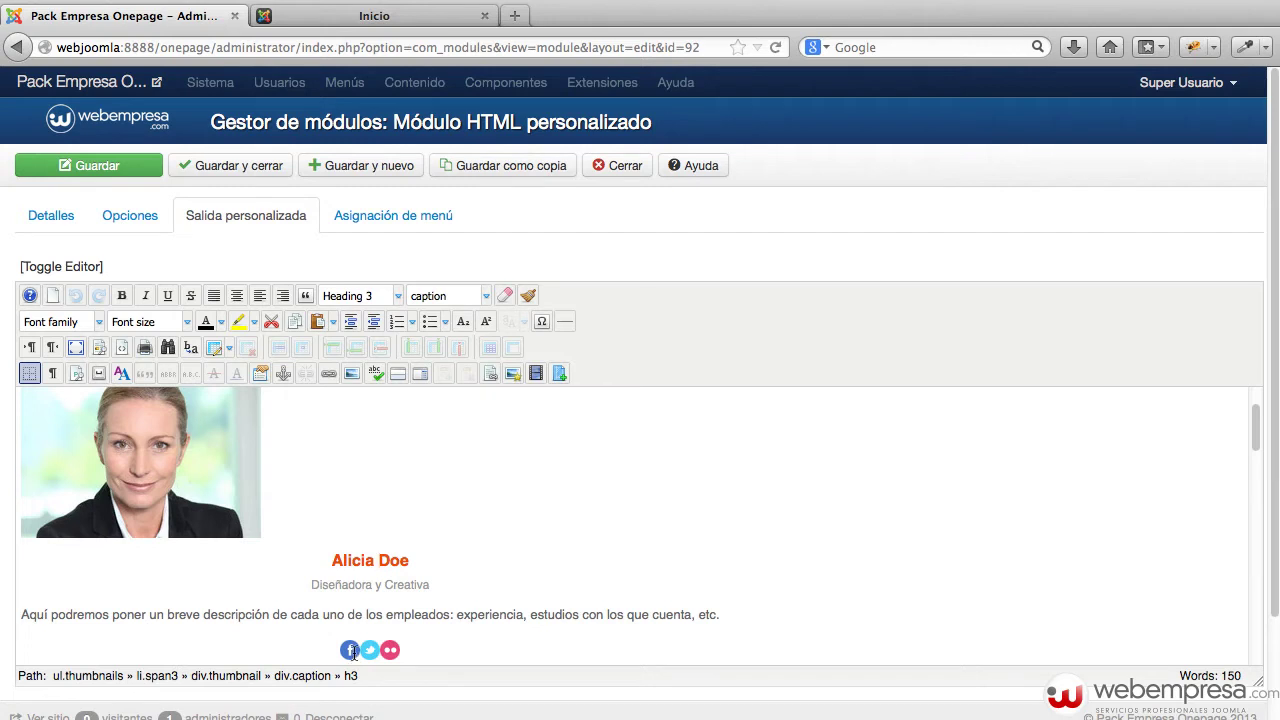
scroll(254, 510, down, 2)
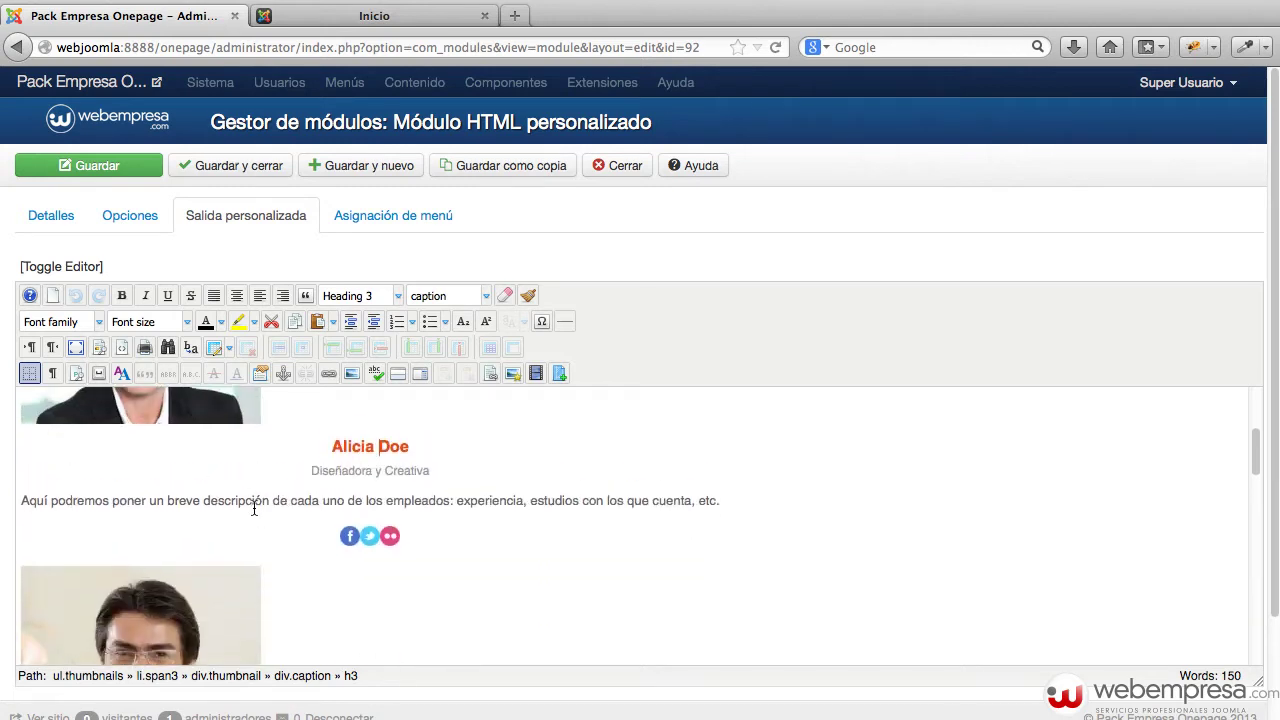
scroll(254, 508, up, 1)
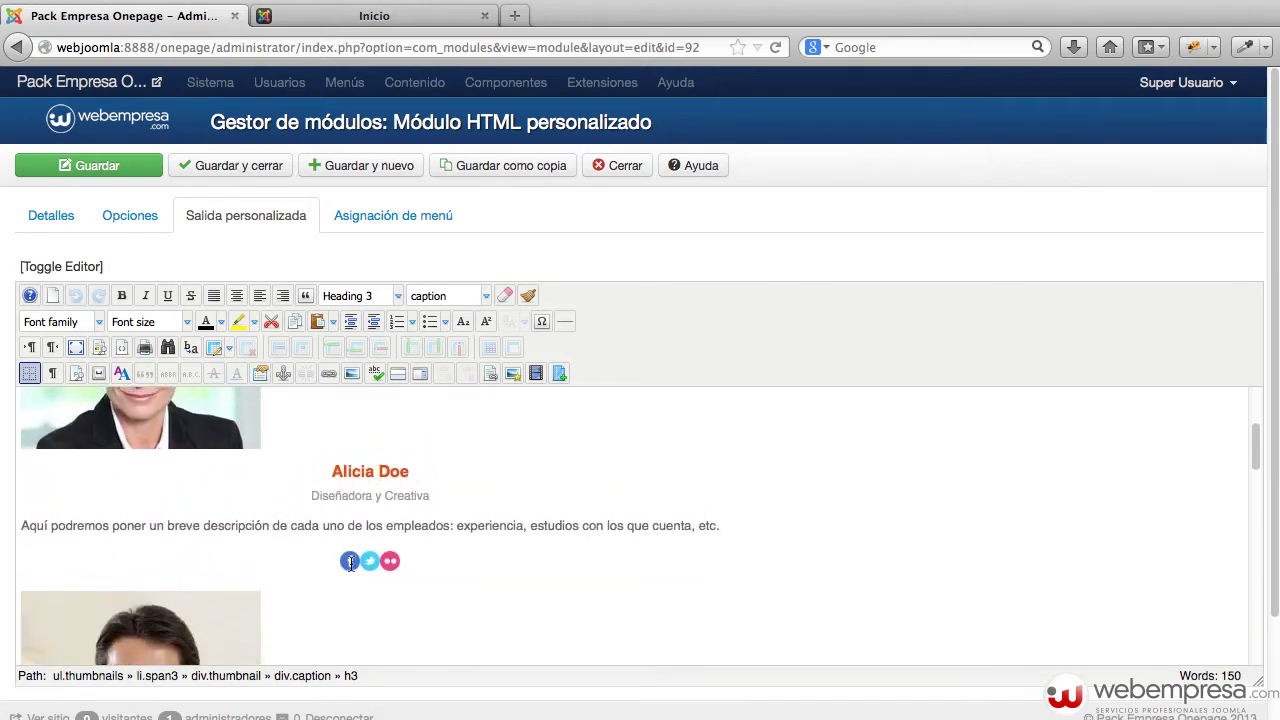
click(349, 562)
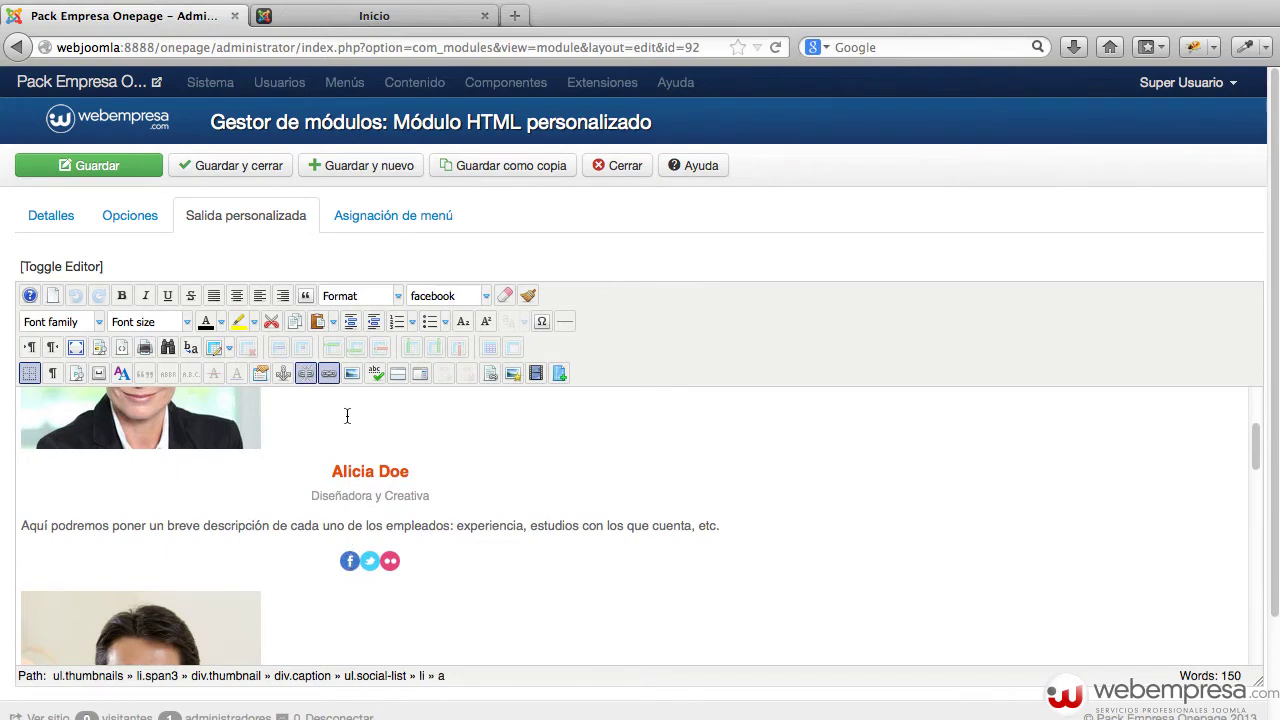
click(330, 375)
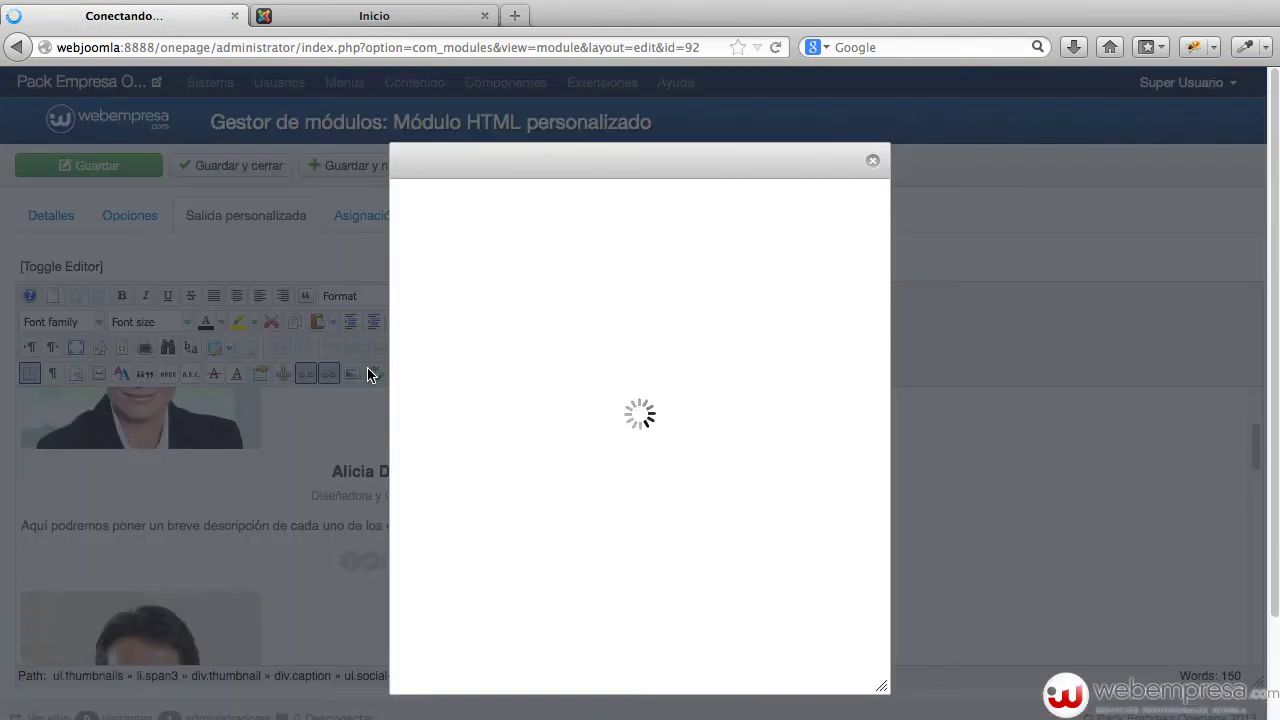
drag(520, 236, 459, 223)
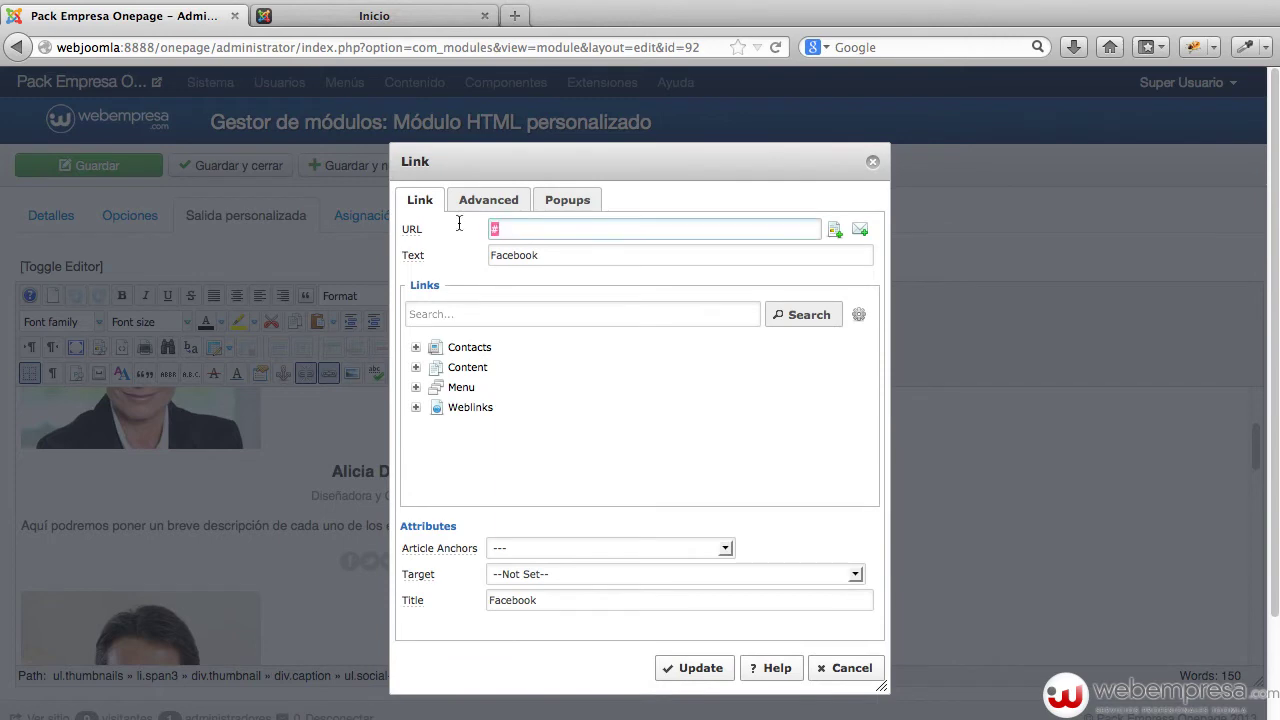
text(http://www.facebook.com)
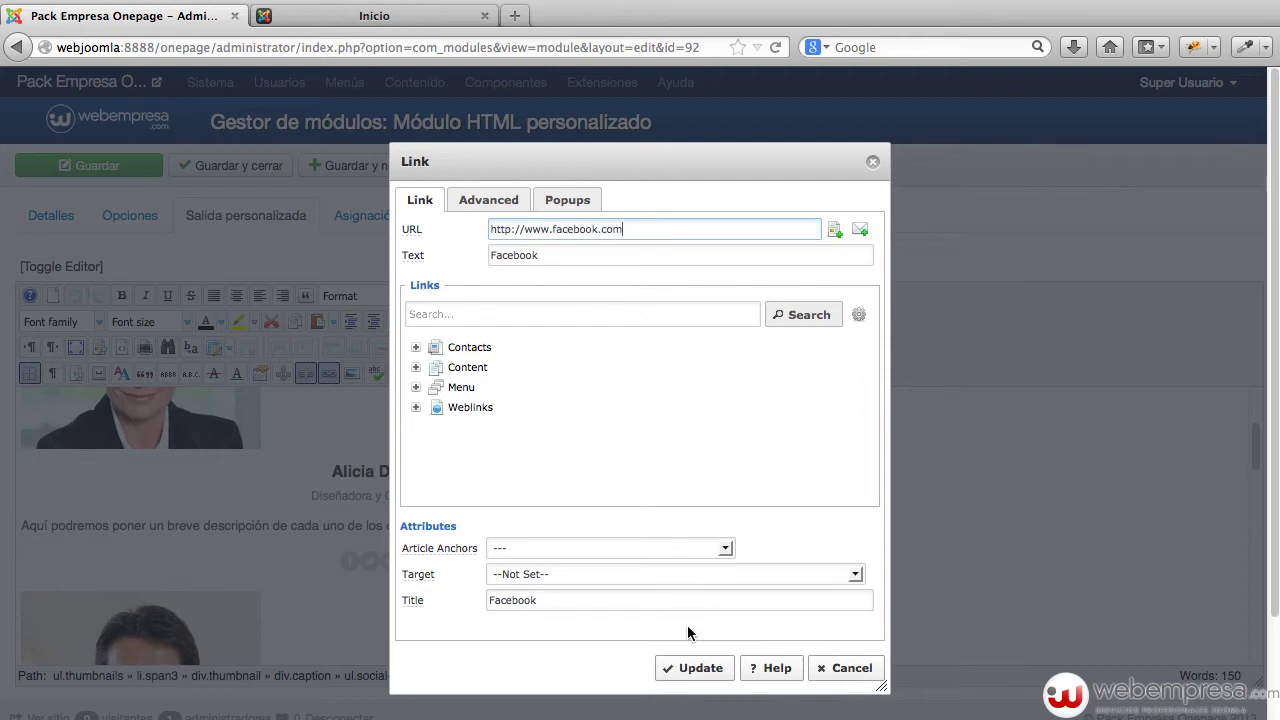
click(702, 662)
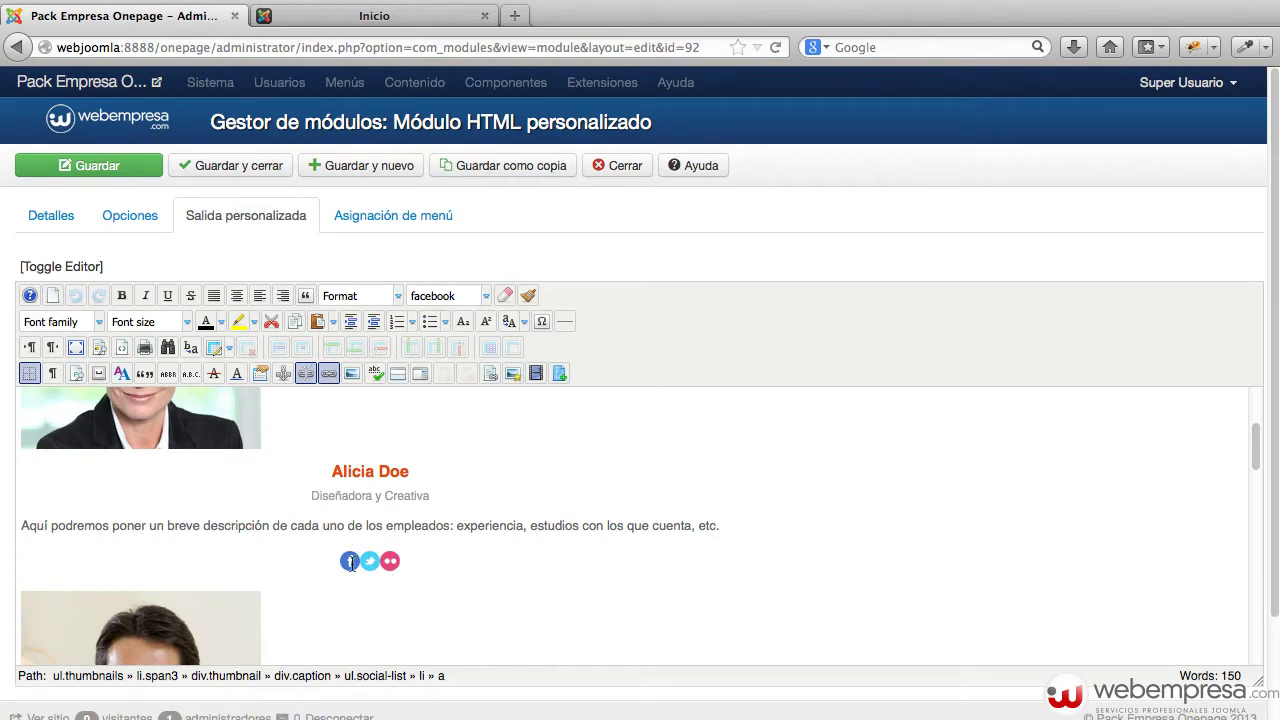
Open the first team member's photo in the Image Manager and preview the replacement file nuevo-equipo.jpg
scroll(395, 550, up, 2)
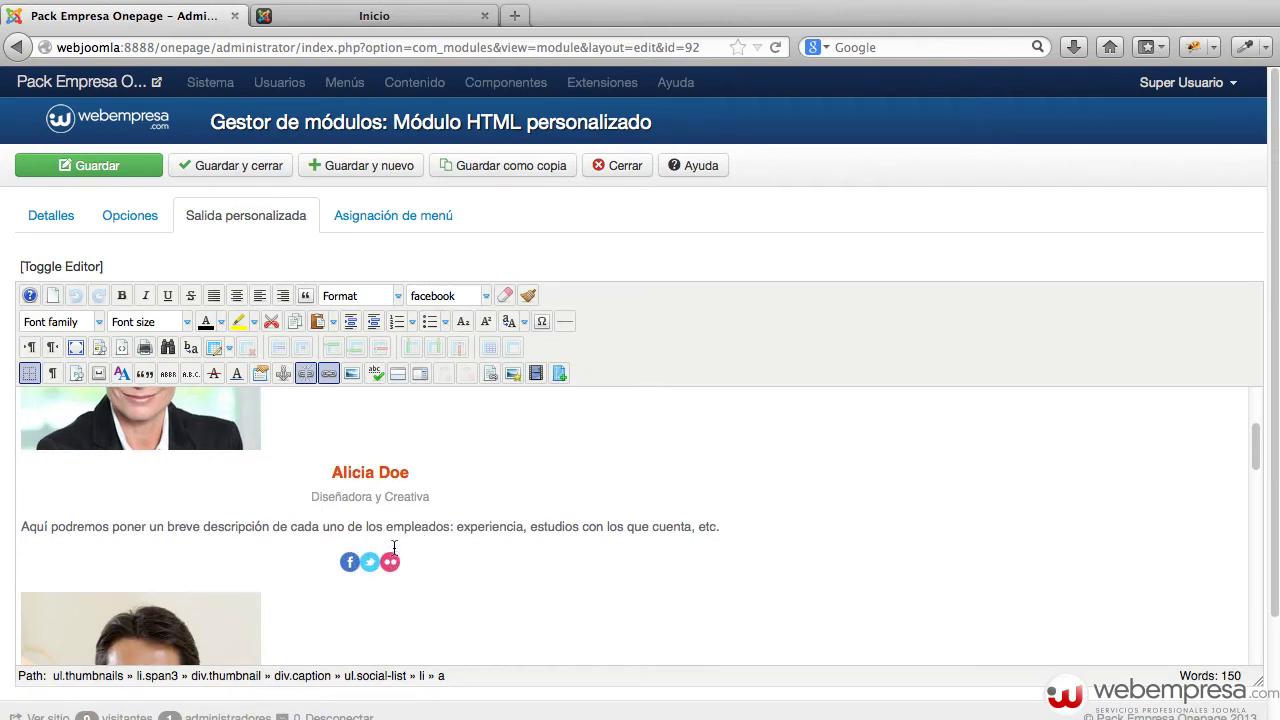
scroll(395, 547, up, 1)
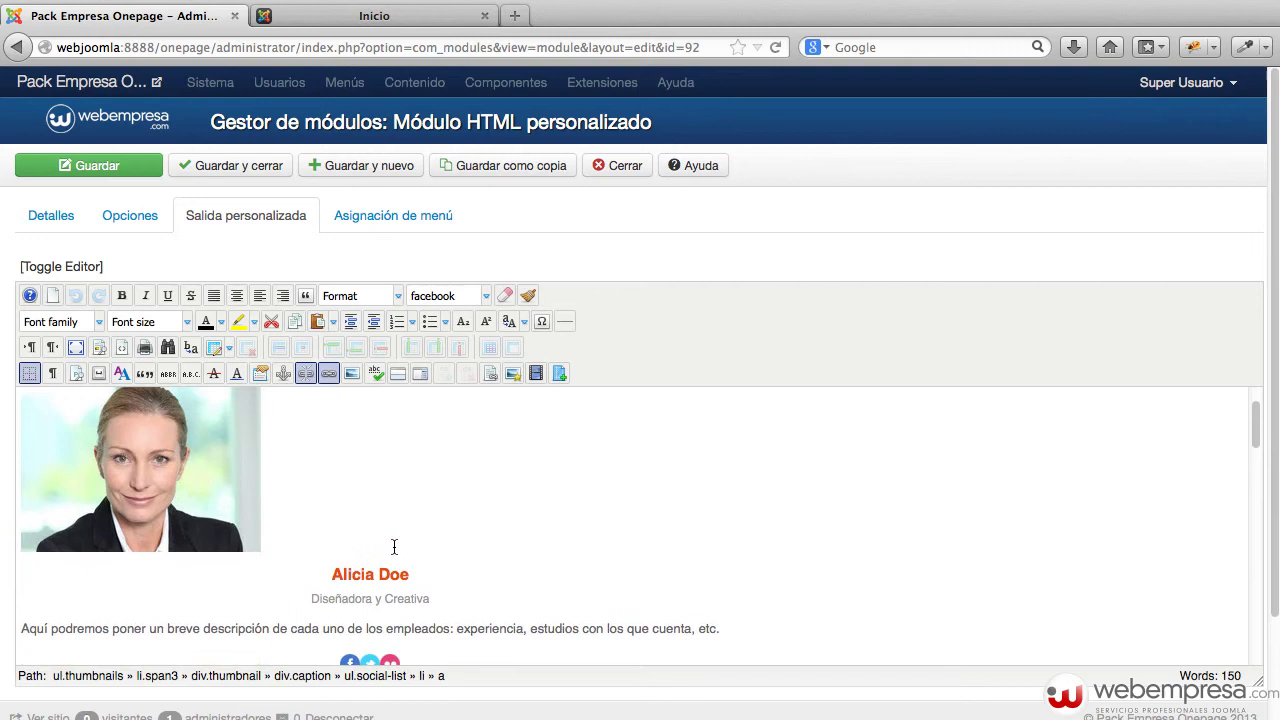
click(185, 492)
scroll(418, 478, up, 2)
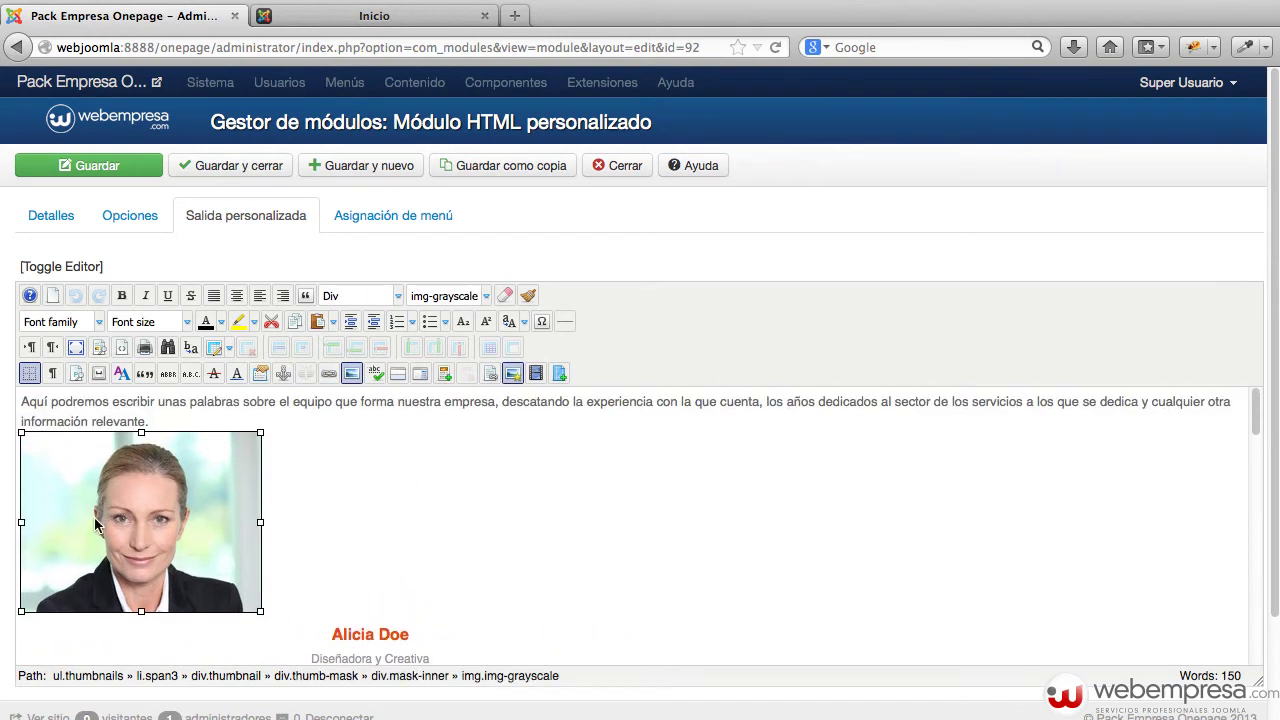
click(351, 373)
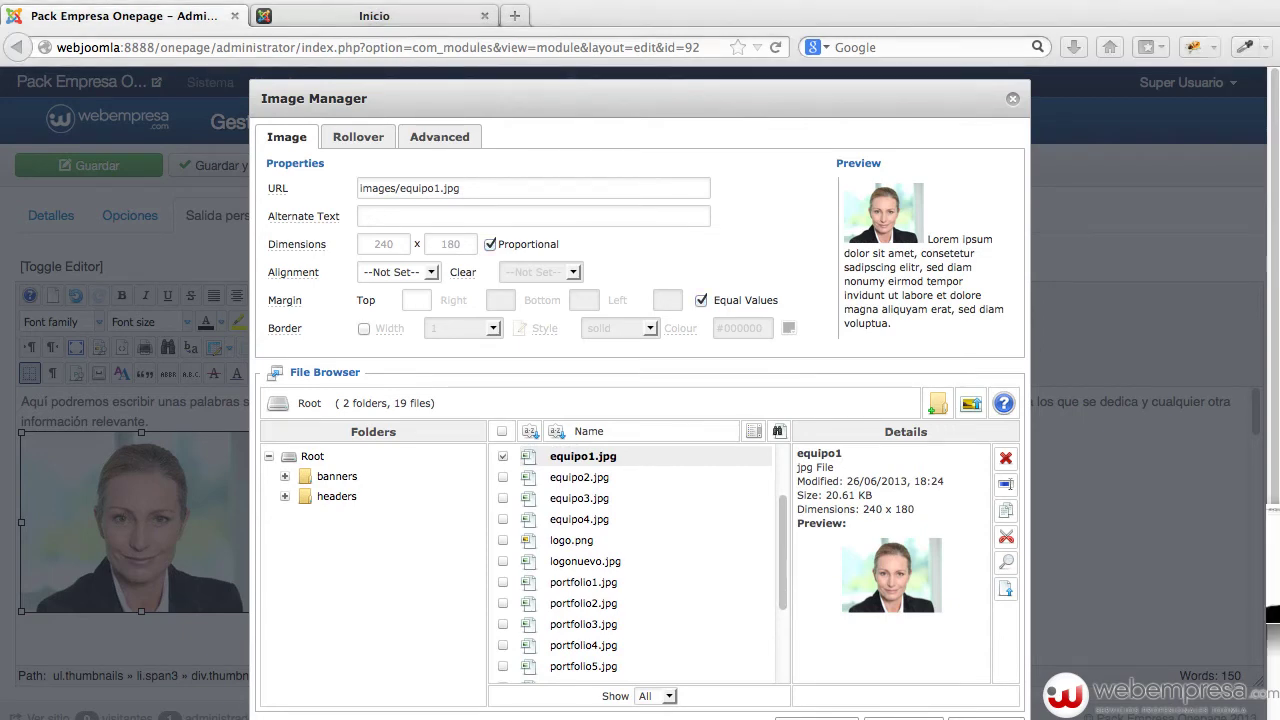
key(space)
drag(598, 515, 238, 420)
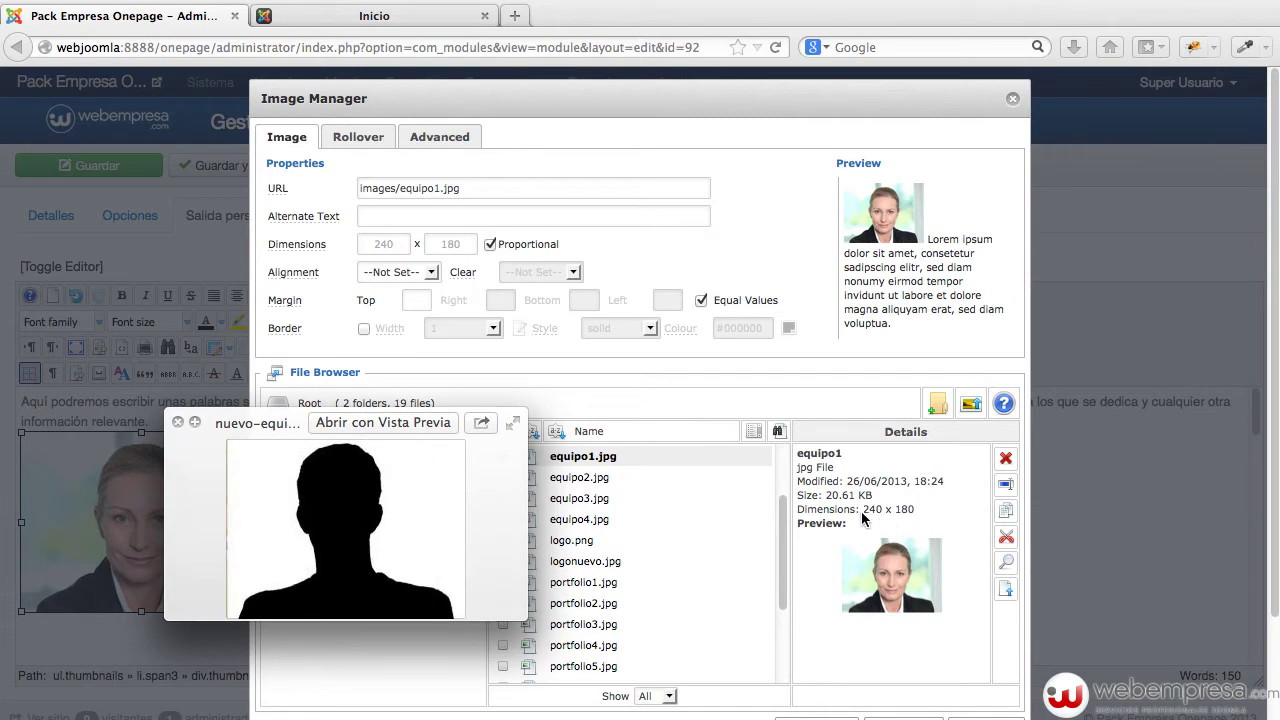
click(179, 423)
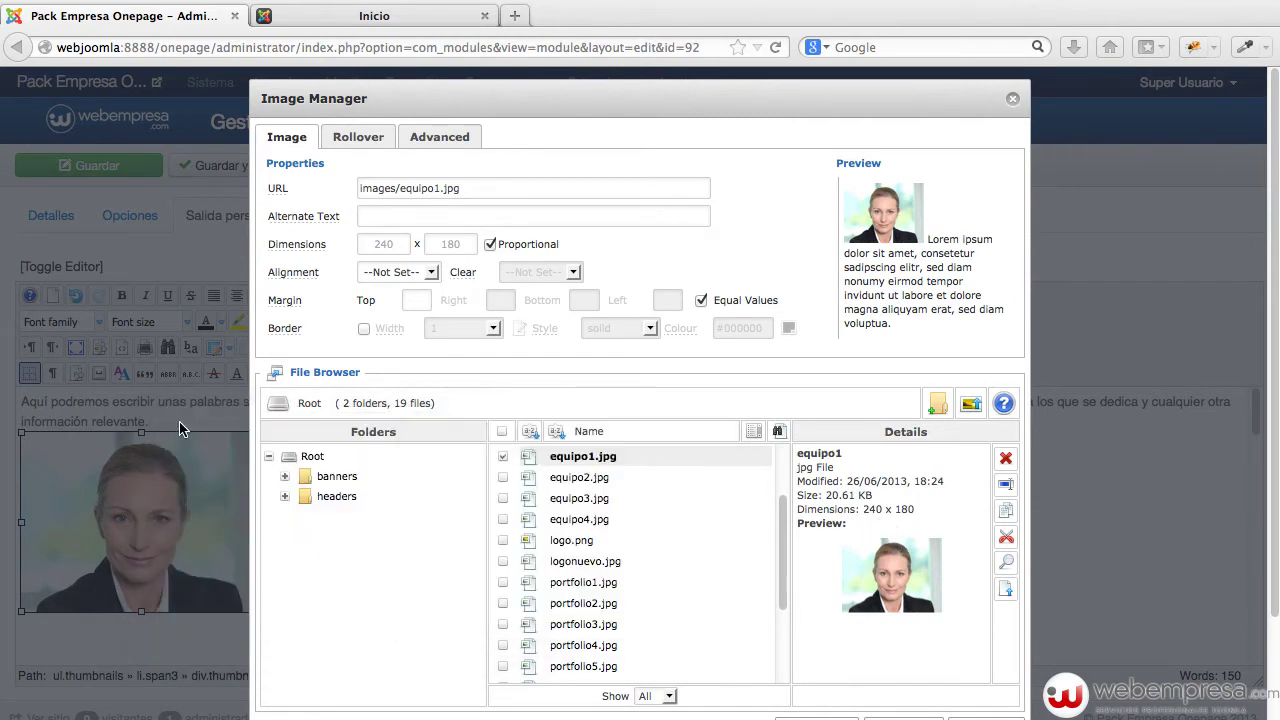
Upload nuevo-equipo.jpg to the Root image folder and set it as the first team member's photo
click(971, 404)
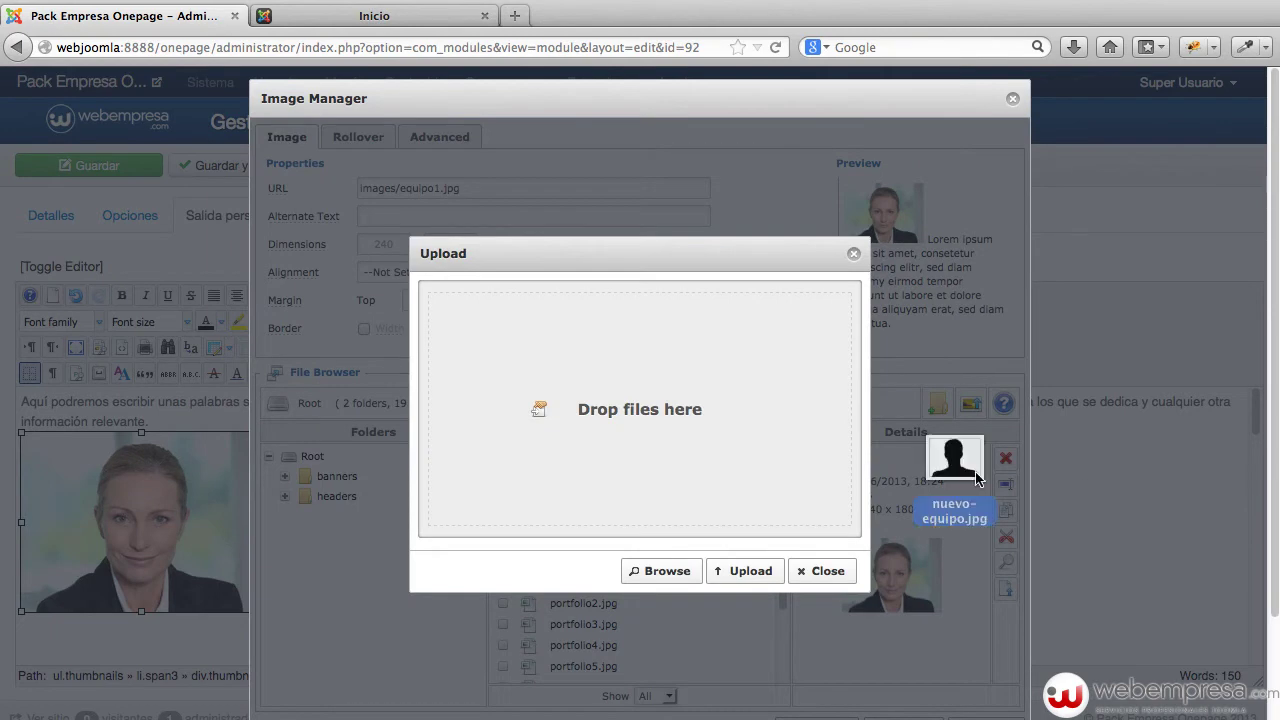
drag(1020, 486, 700, 455)
click(742, 567)
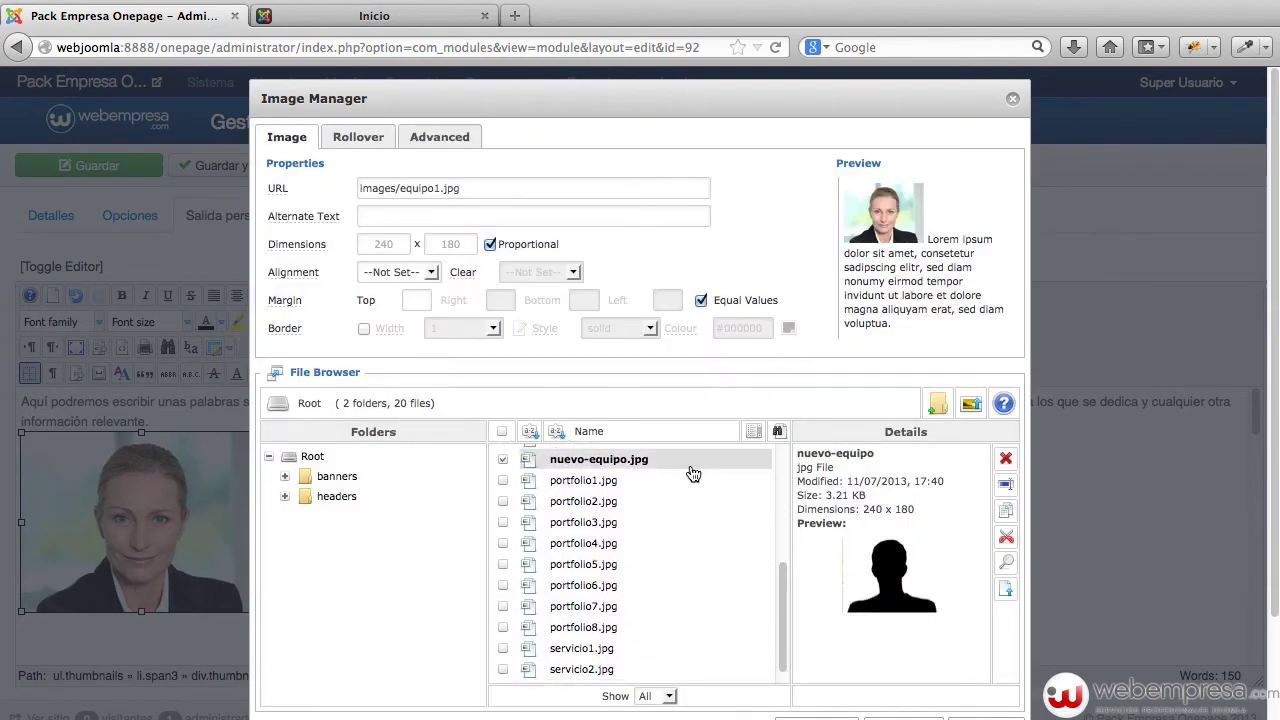
click(612, 463)
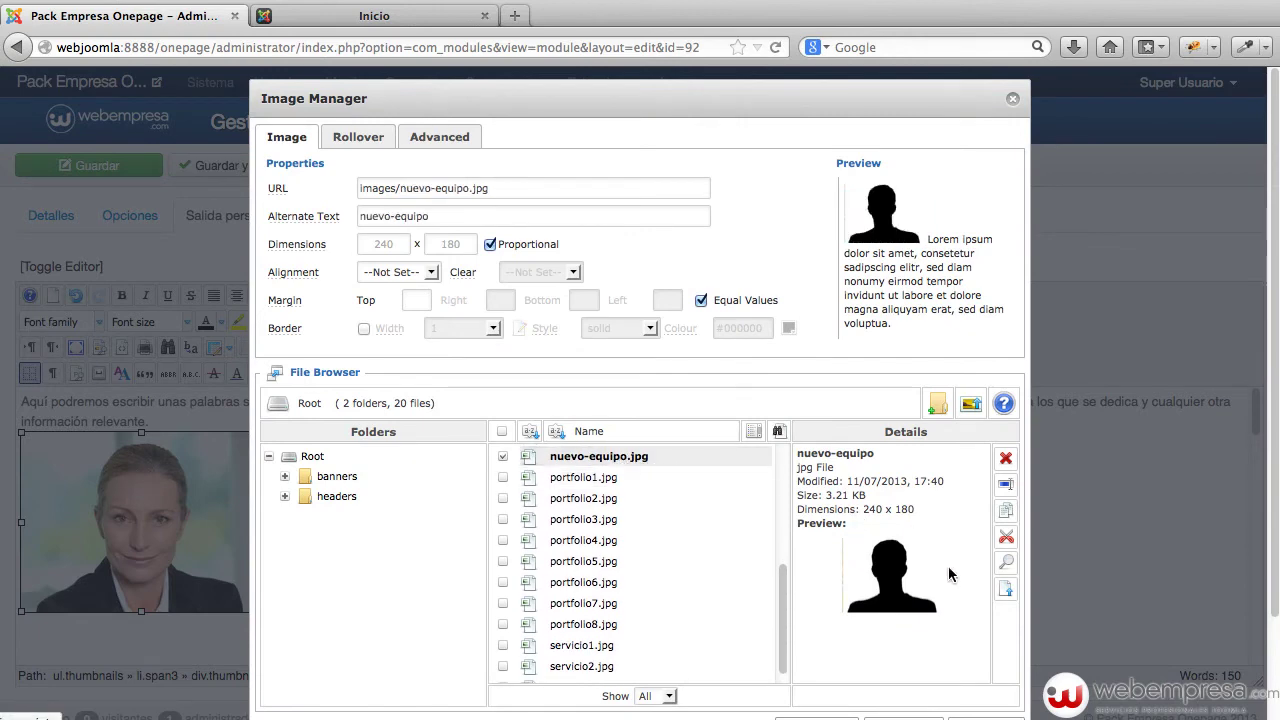
scroll(853, 668, down, 2)
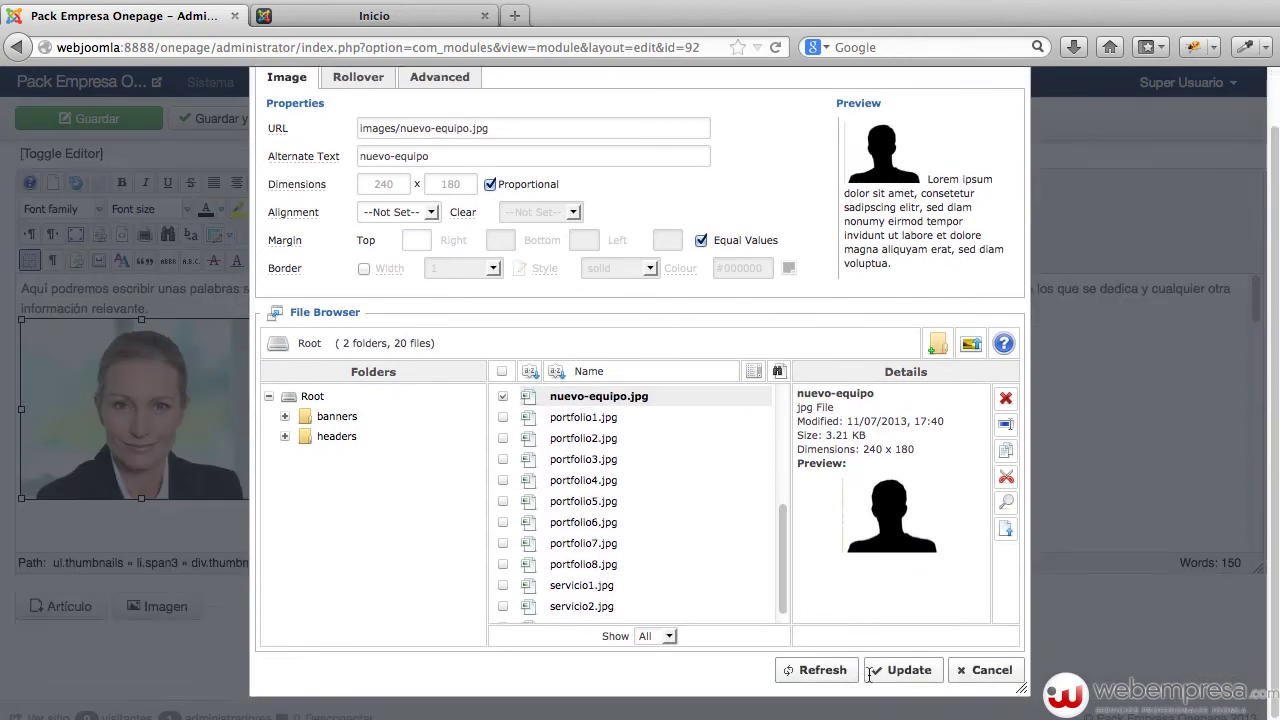
click(900, 674)
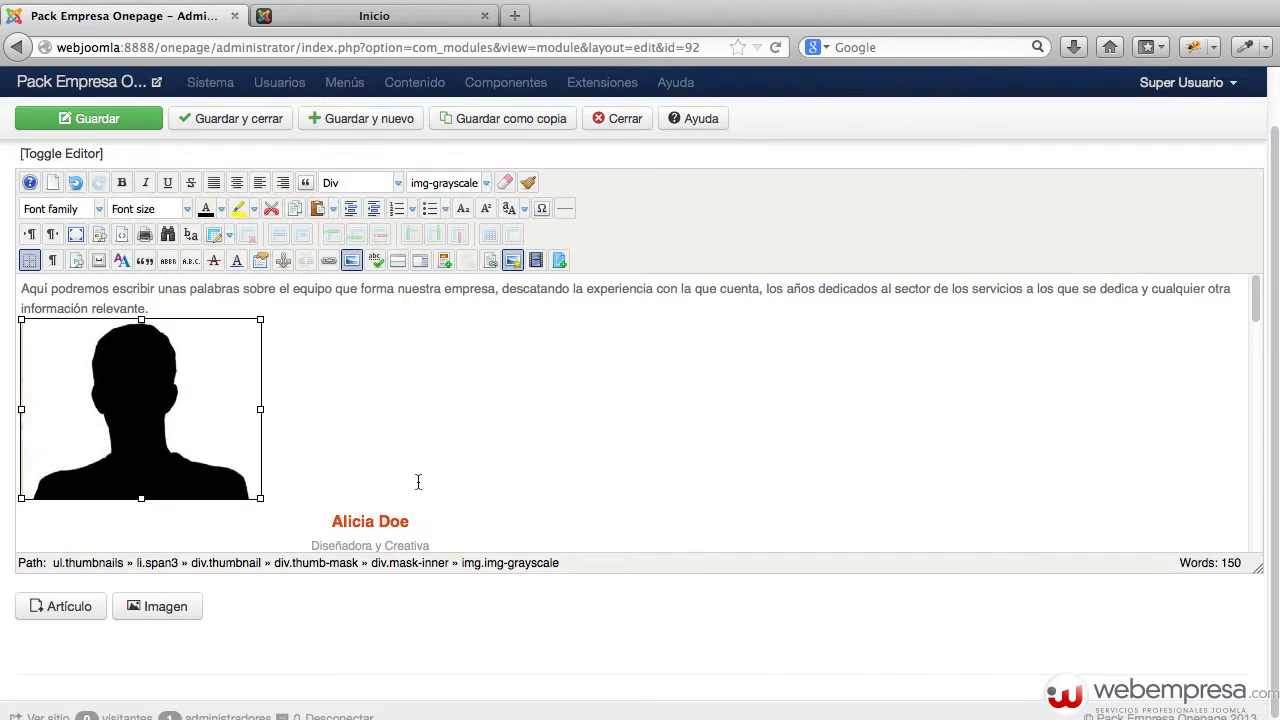
click(395, 458)
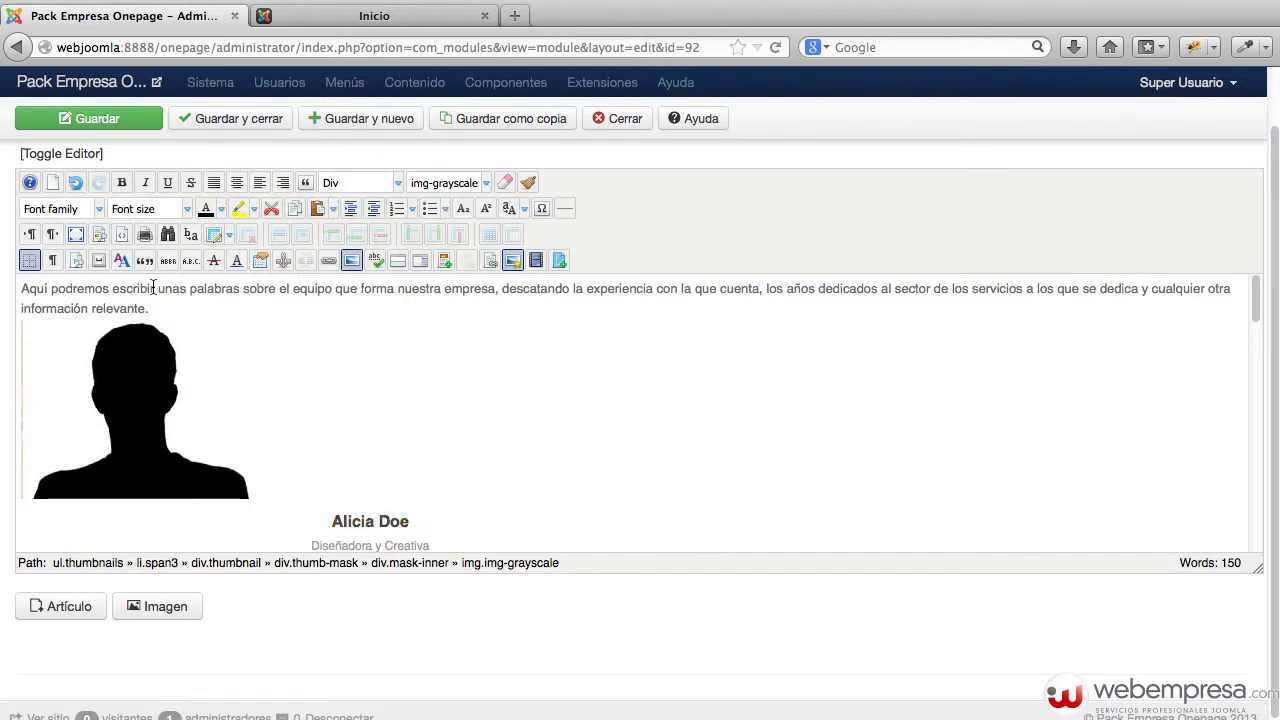
Replace the start of the team introduction, before "que forma nuestra empresa", with "Nuevo mienbro del equipo"
click(239, 290)
click(22, 290)
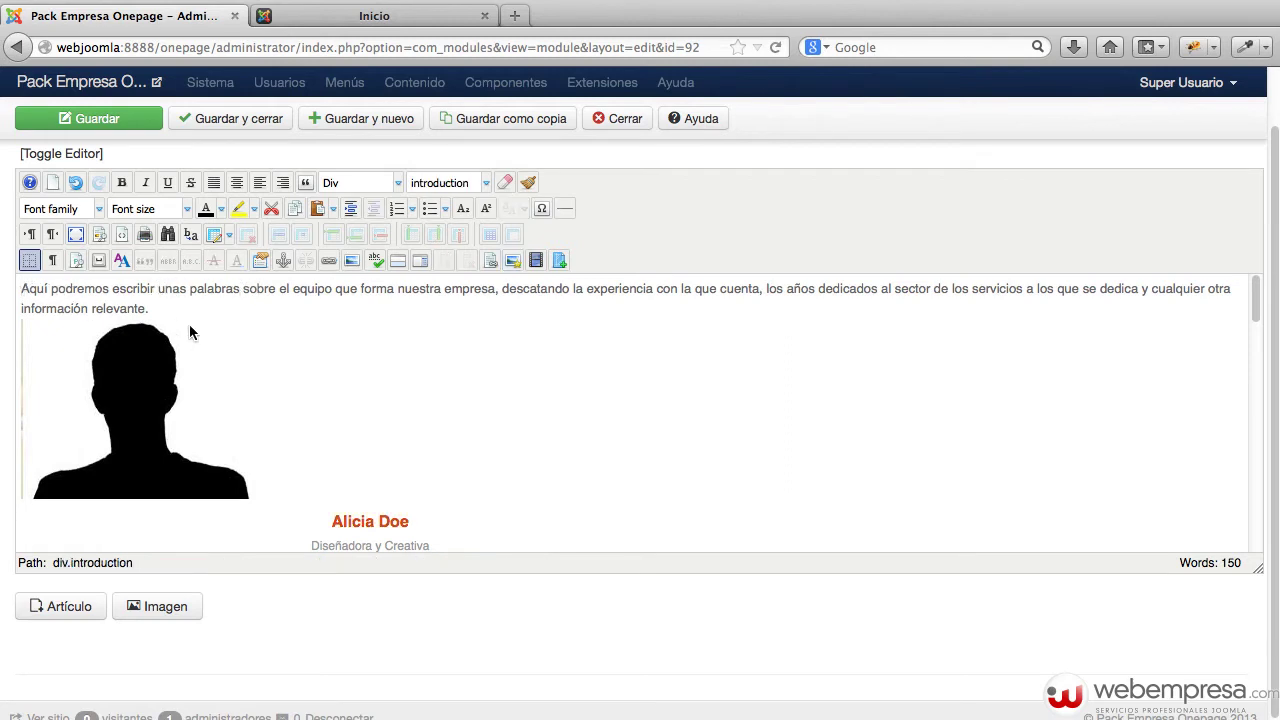
text(Nuevo mienbro d)
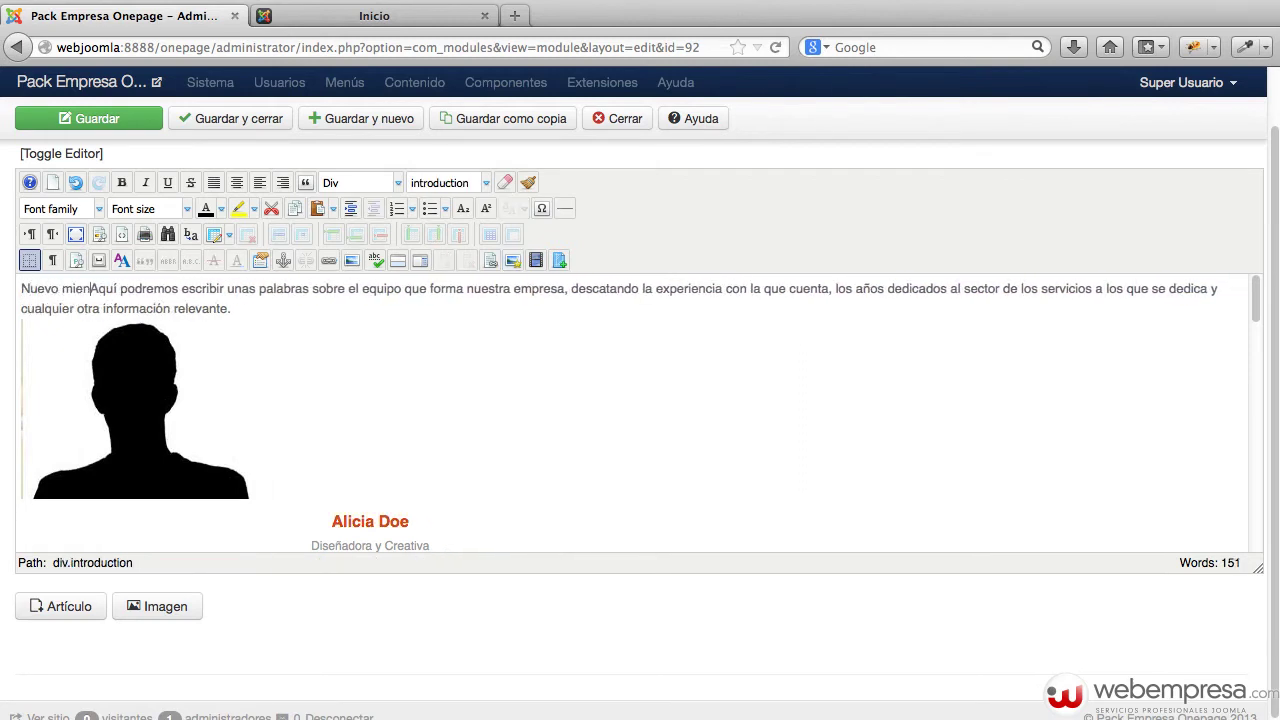
text(el equipo)
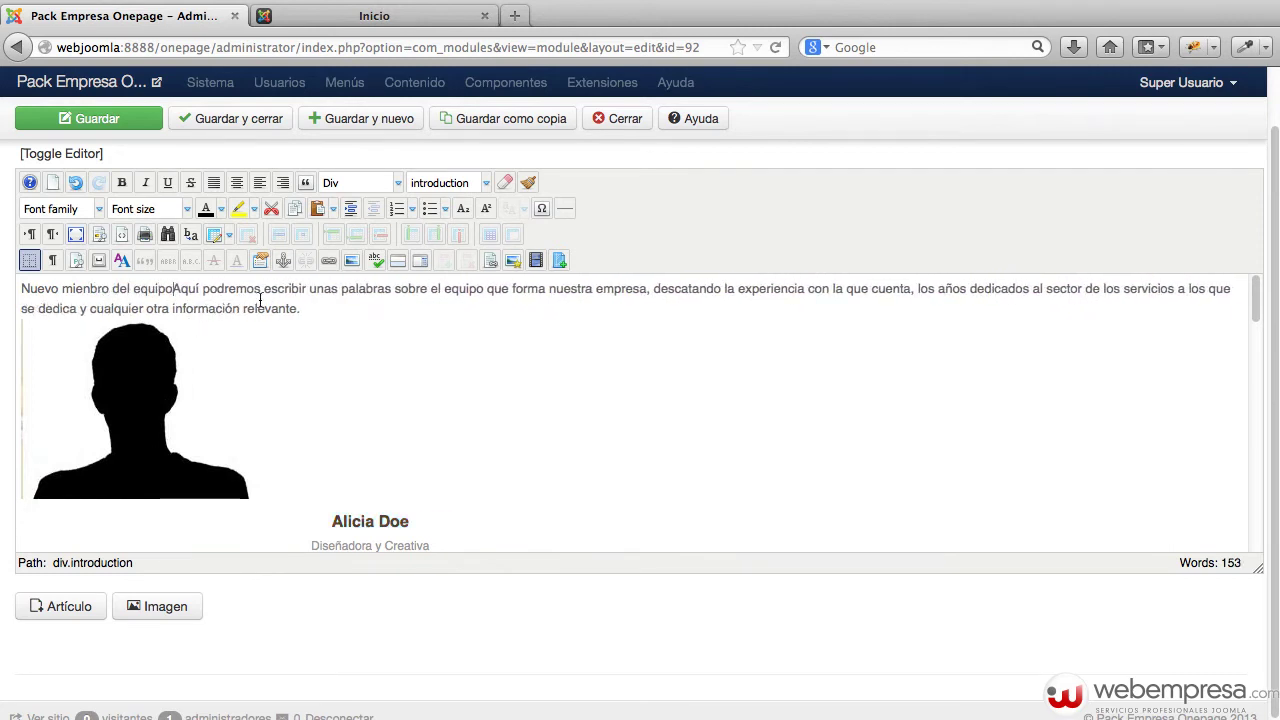
shift+click(444, 291)
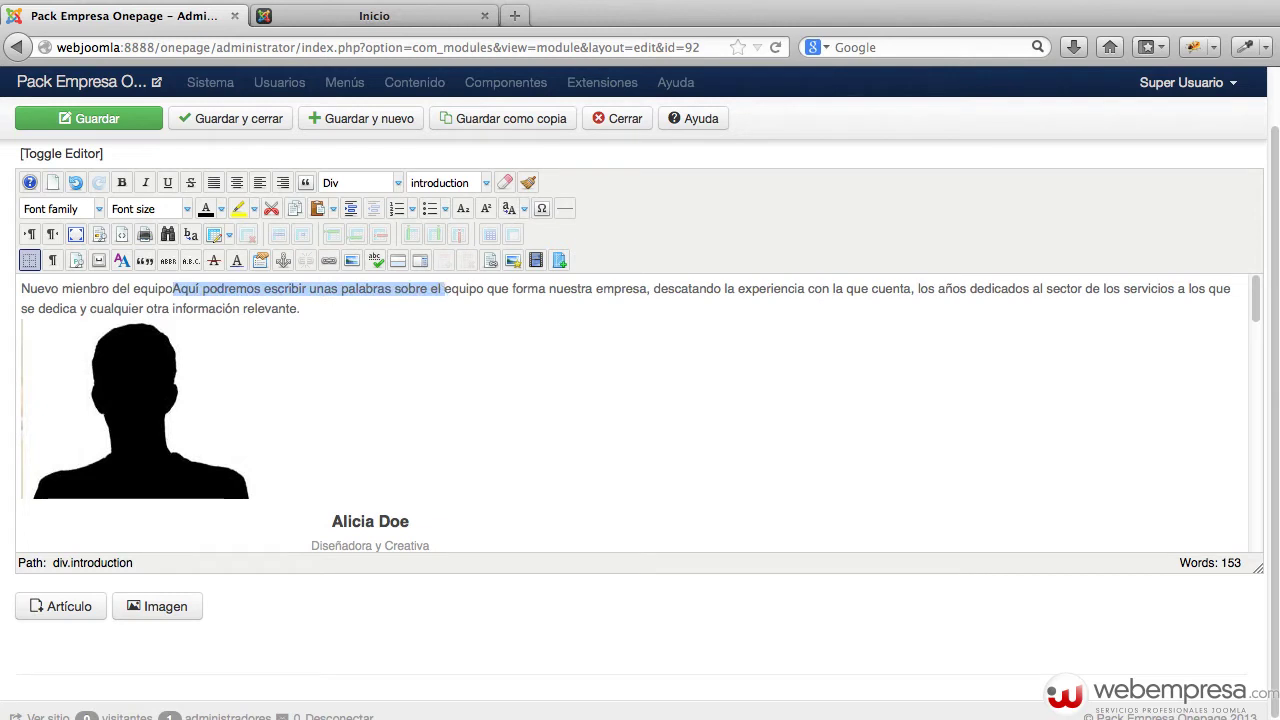
key(BackSpace)
double_click(183, 288)
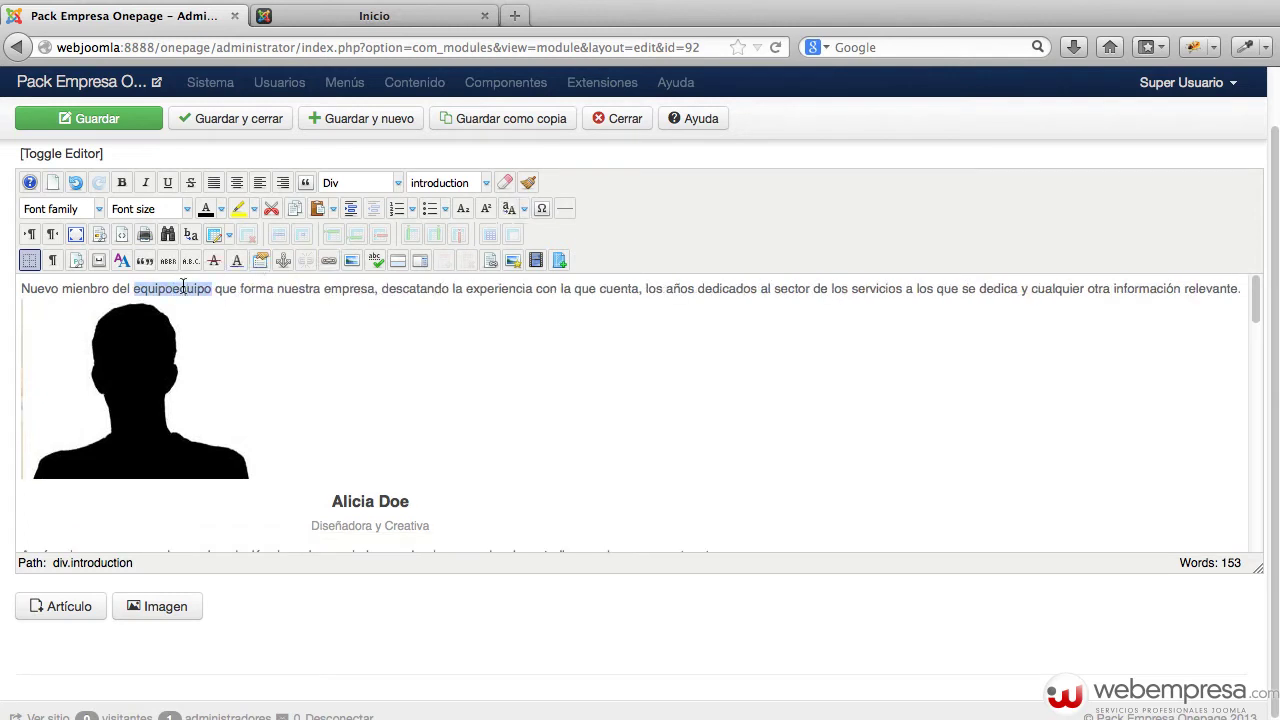
key(BackSpace)
text(equipo)
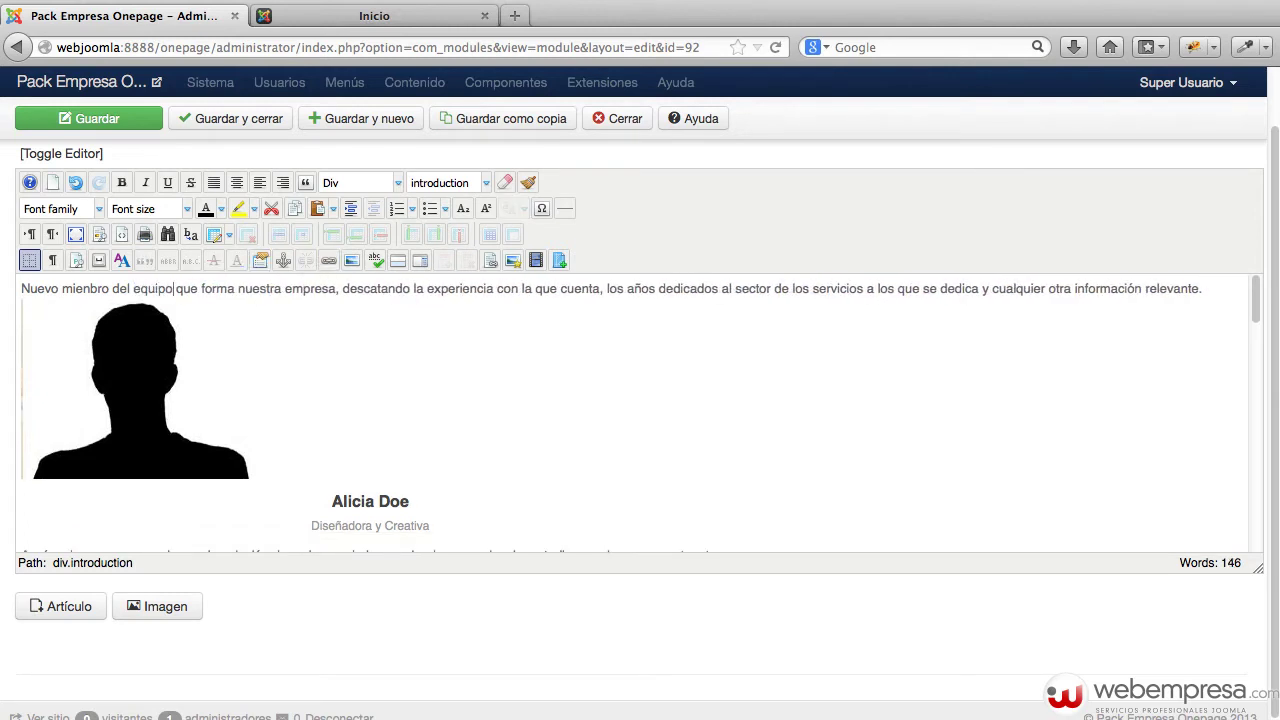
Change the first name in the first team member's heading and save the module
double_click(353, 500)
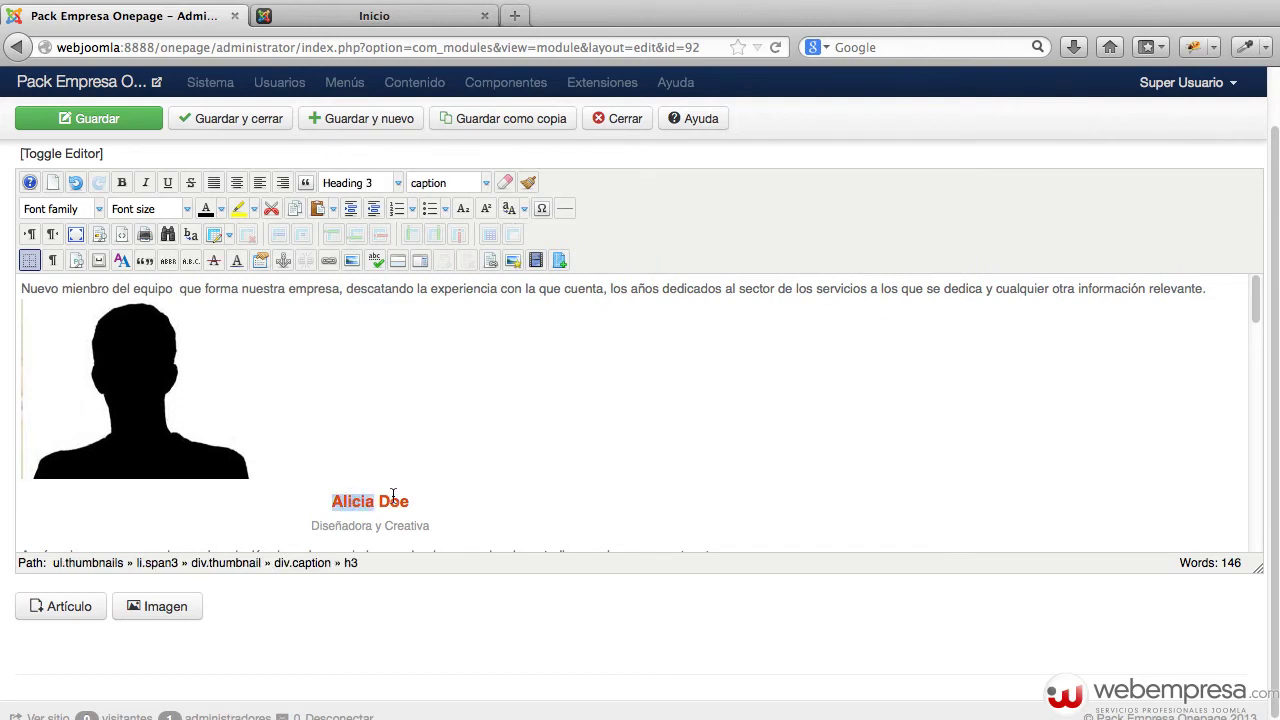
key(Right)
key(BackSpace)
key(BackSpace)
key(BackSpace)
key(BackSpace)
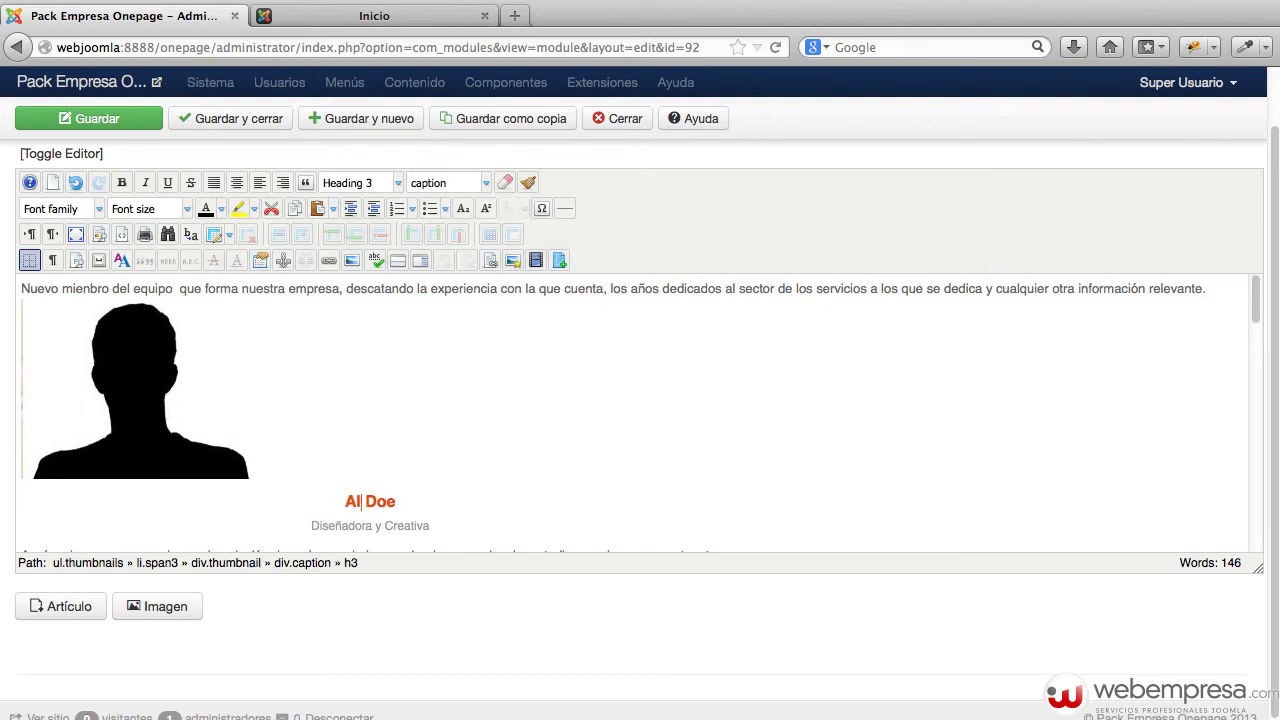
key(BackSpace)
text(na)
click(113, 119)
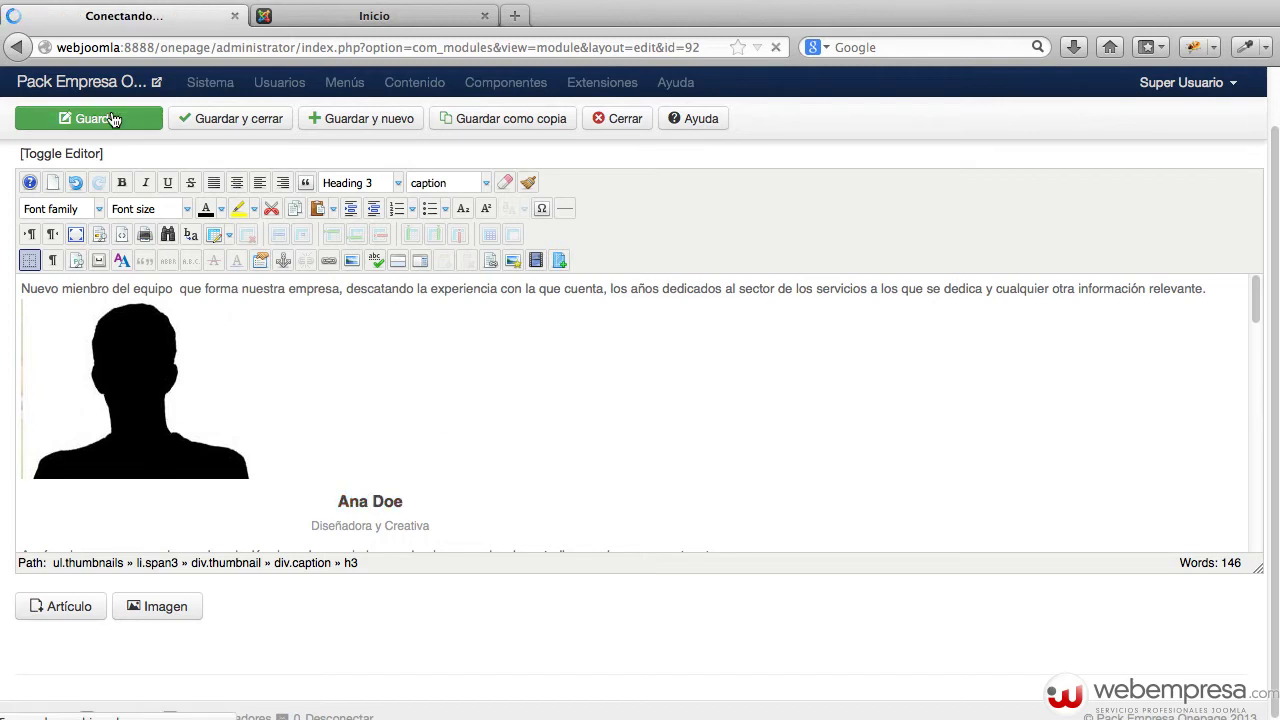
Reload the public page, check the edited Nuestro equipo section, and test the first team member's Facebook link
click(350, 22)
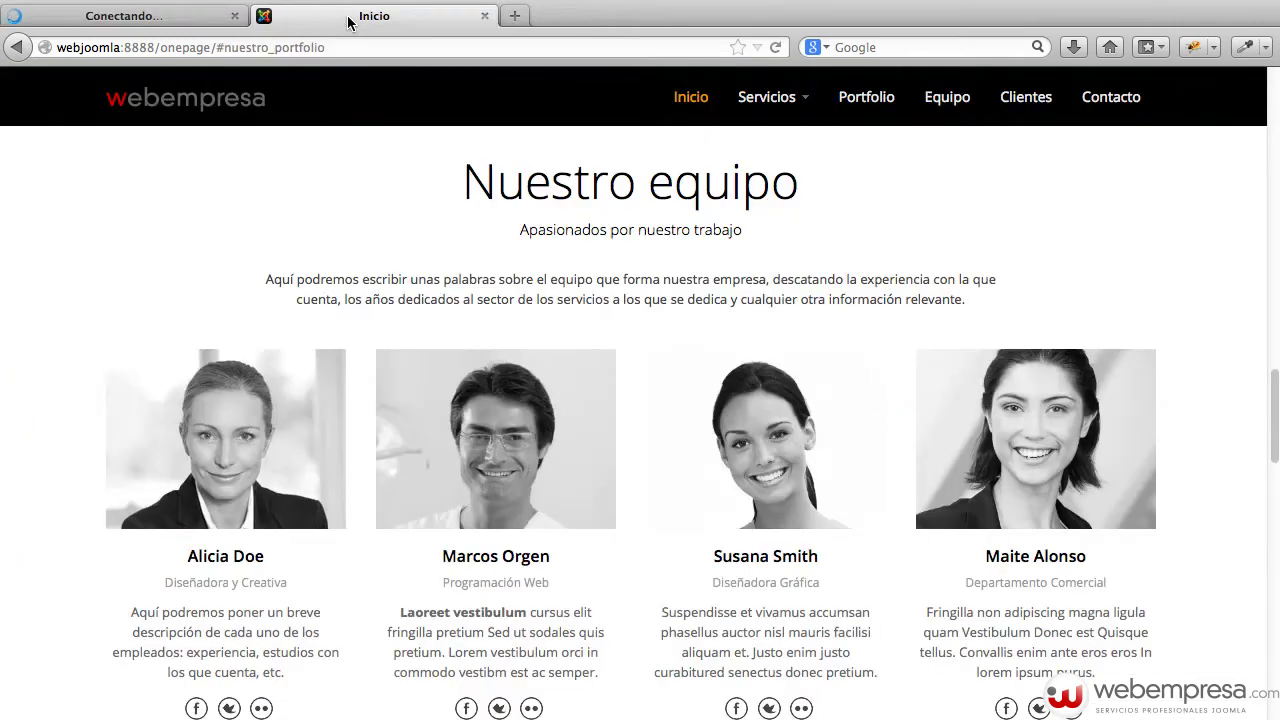
key(super+r)
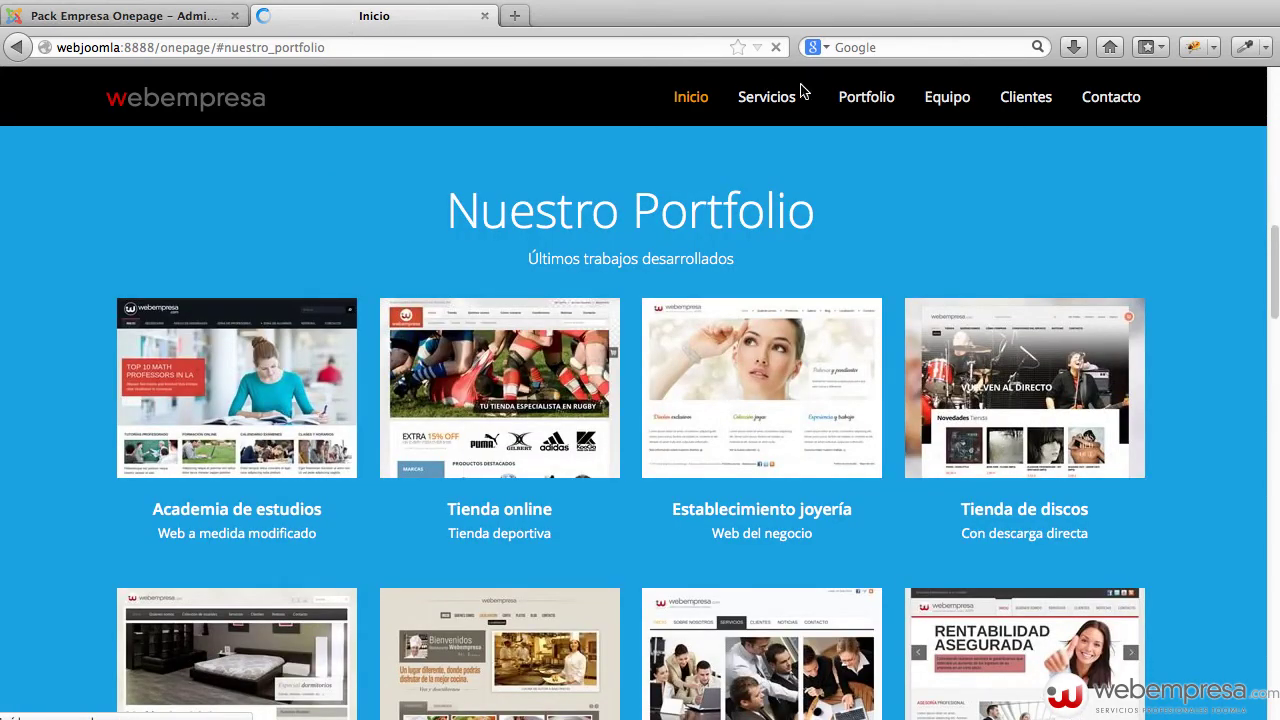
click(956, 104)
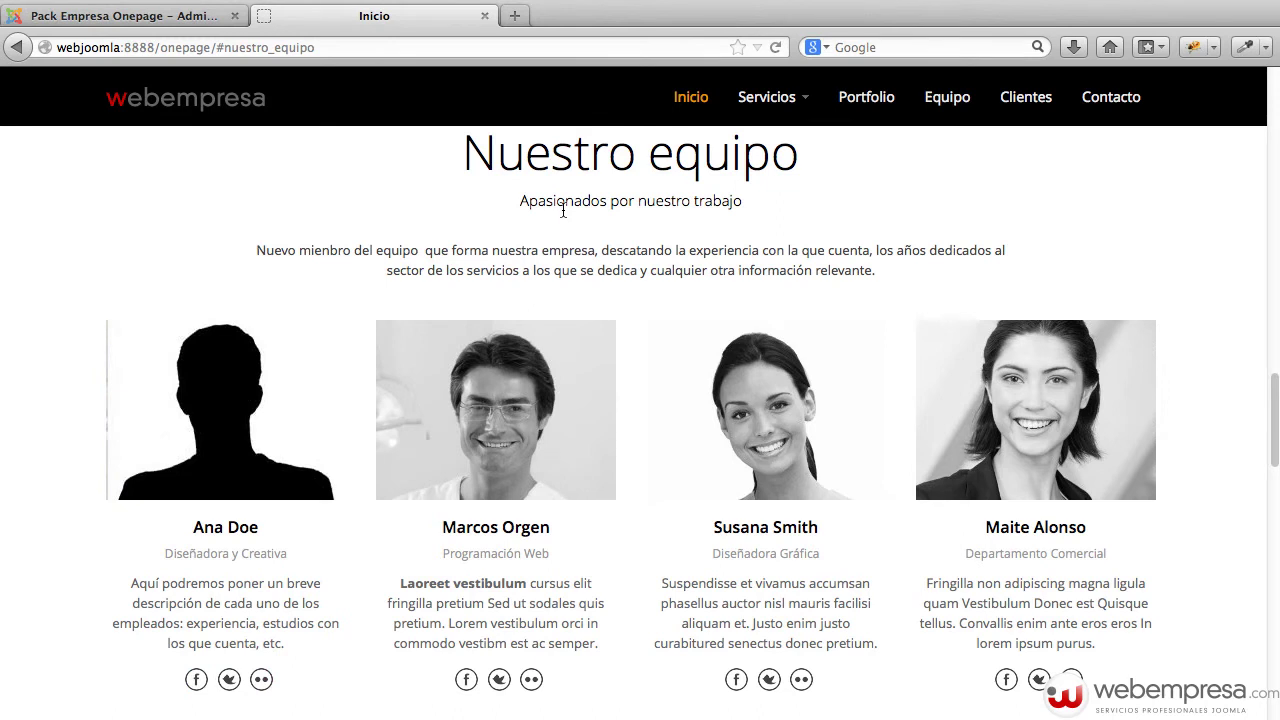
scroll(581, 220, down, 5)
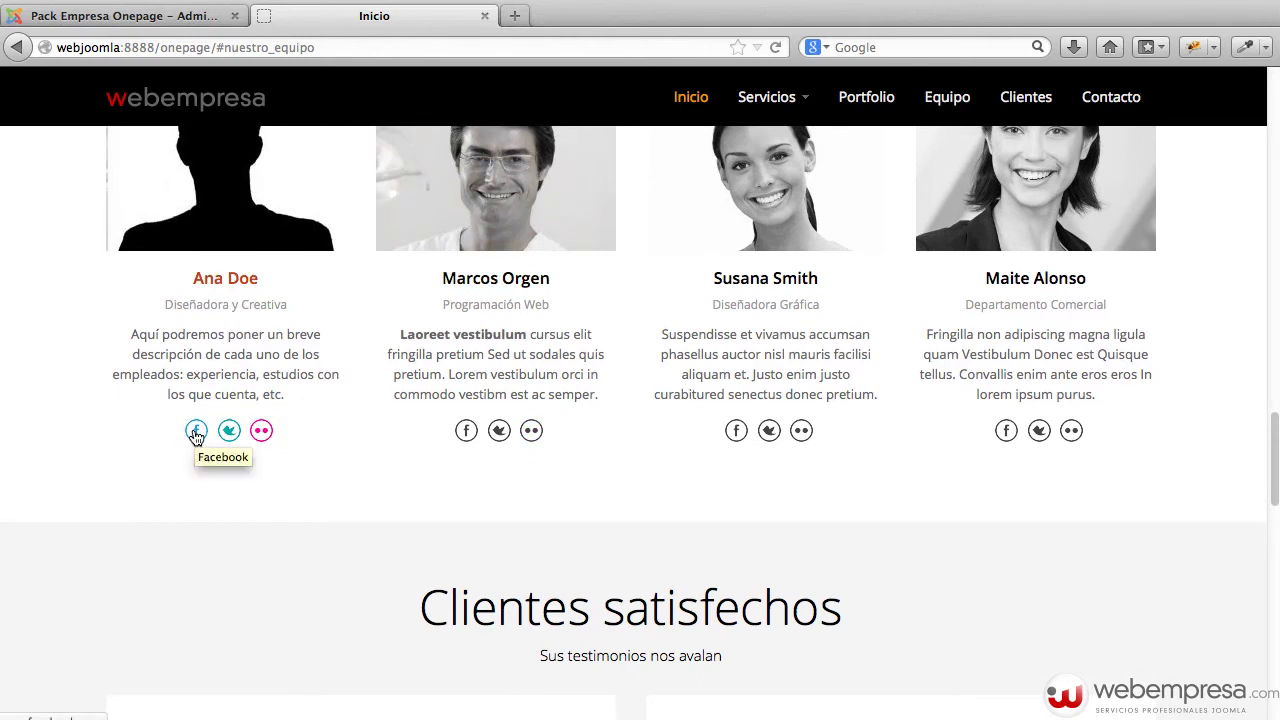
click(209, 426)
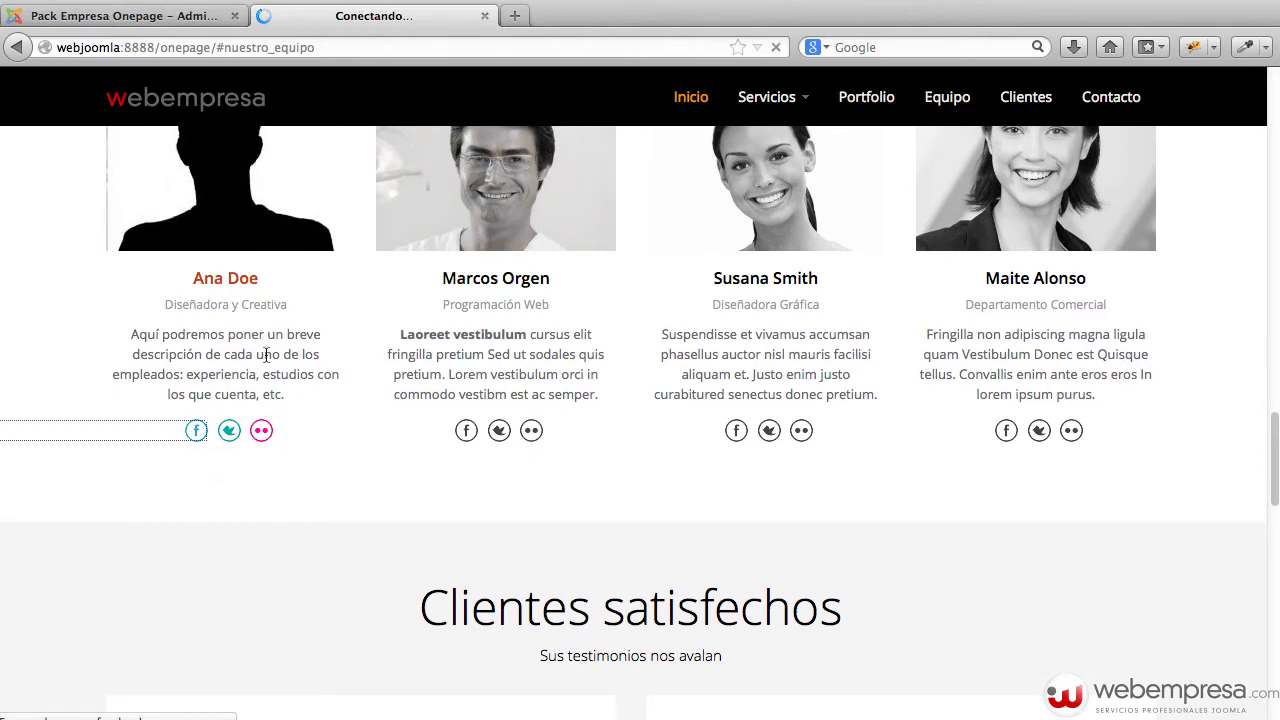
click(15, 47)
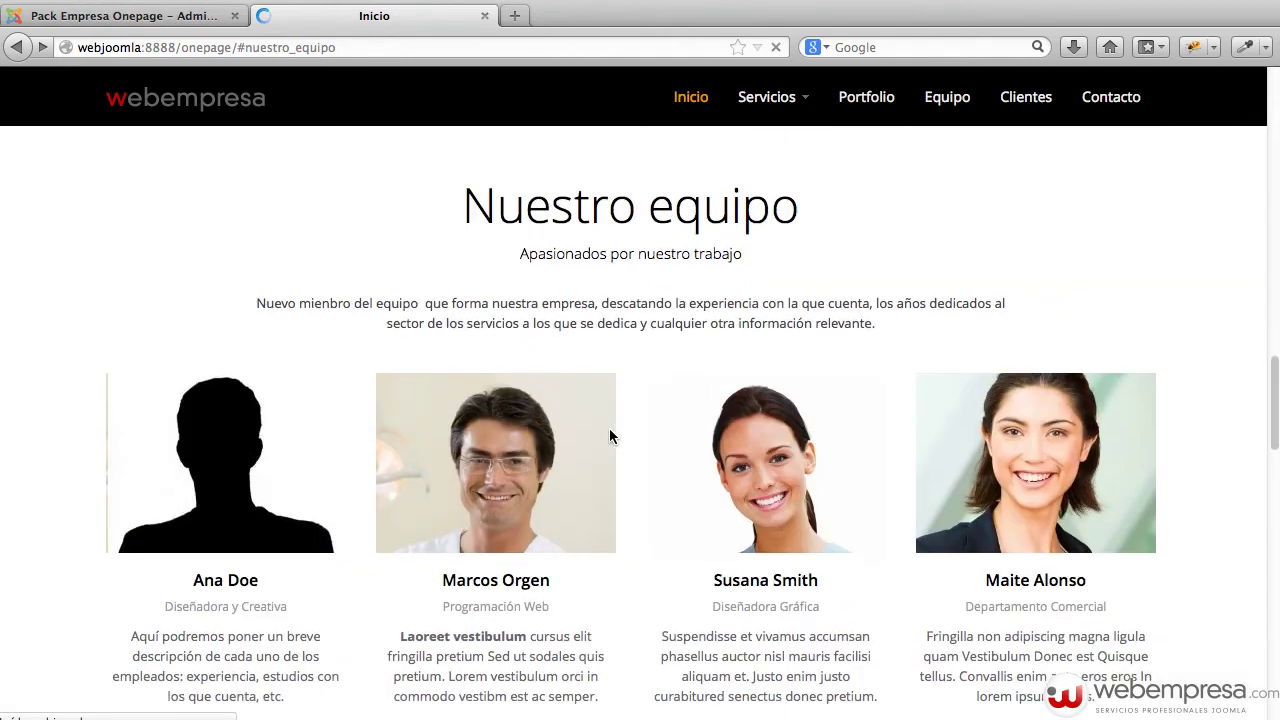
Review the Clientes satisfechos section on the public page and open the Clientes satisfechos module's custom output for editing
click(1025, 96)
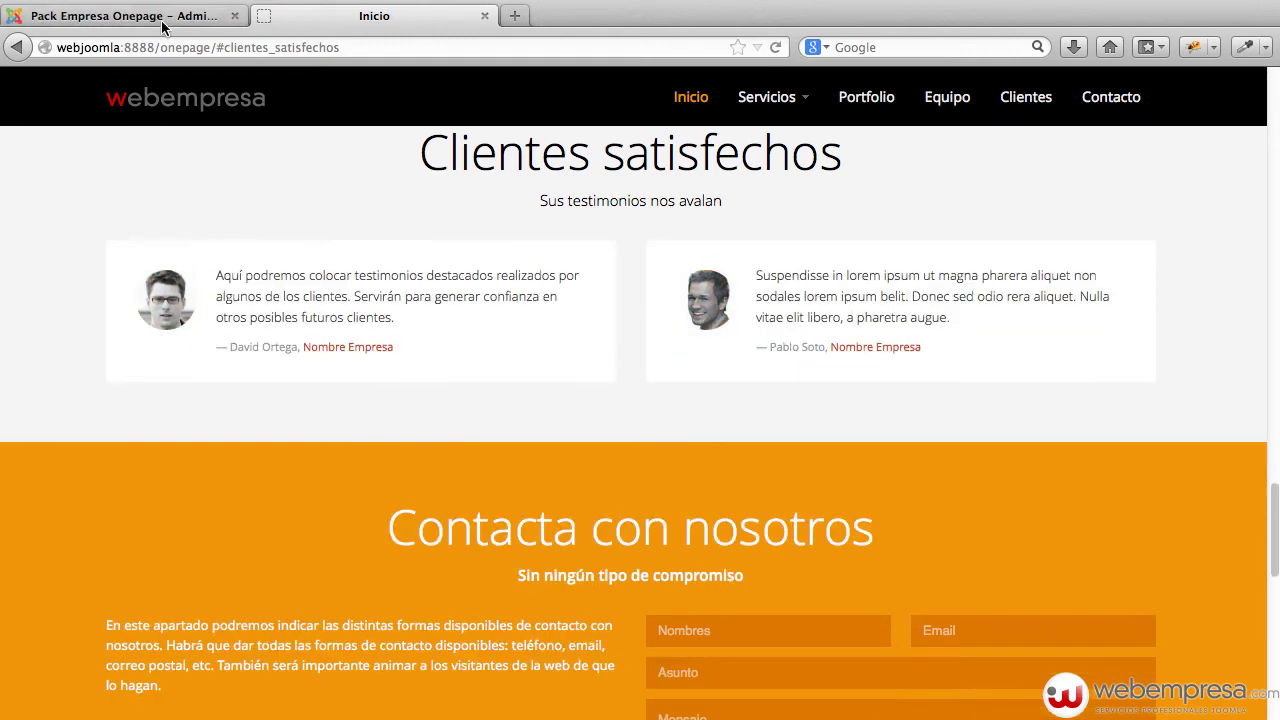
click(160, 22)
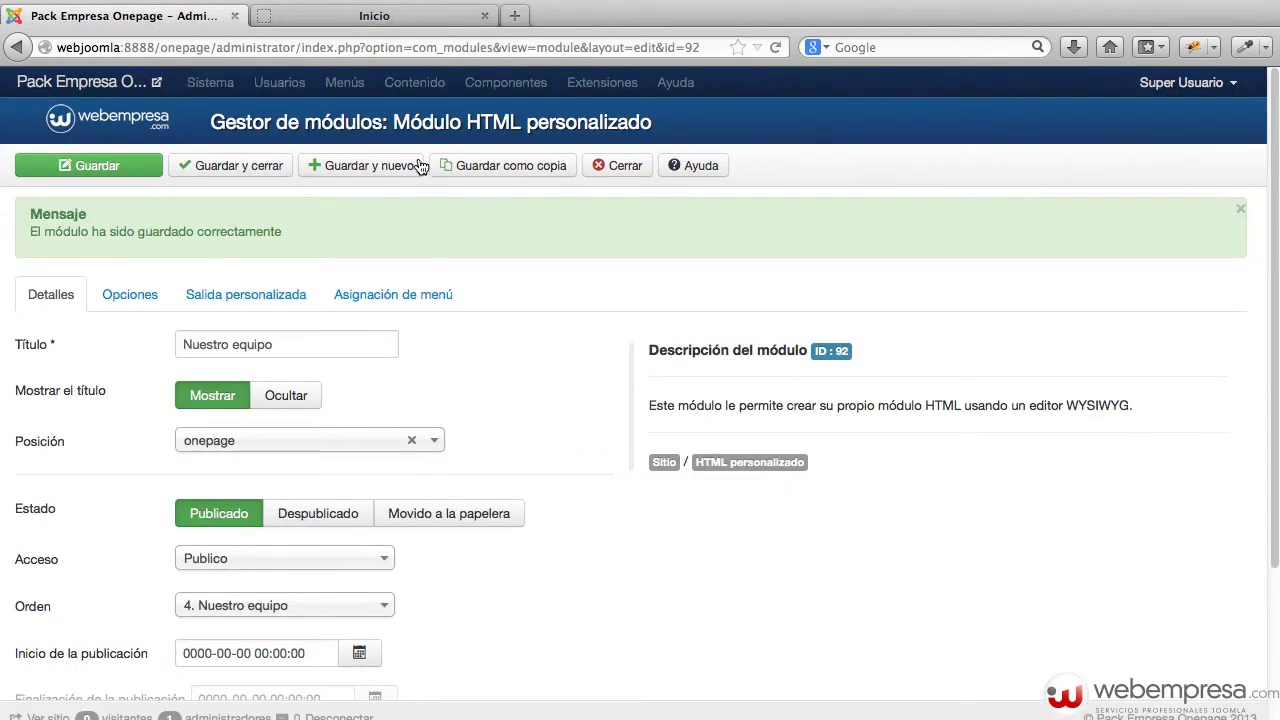
click(626, 178)
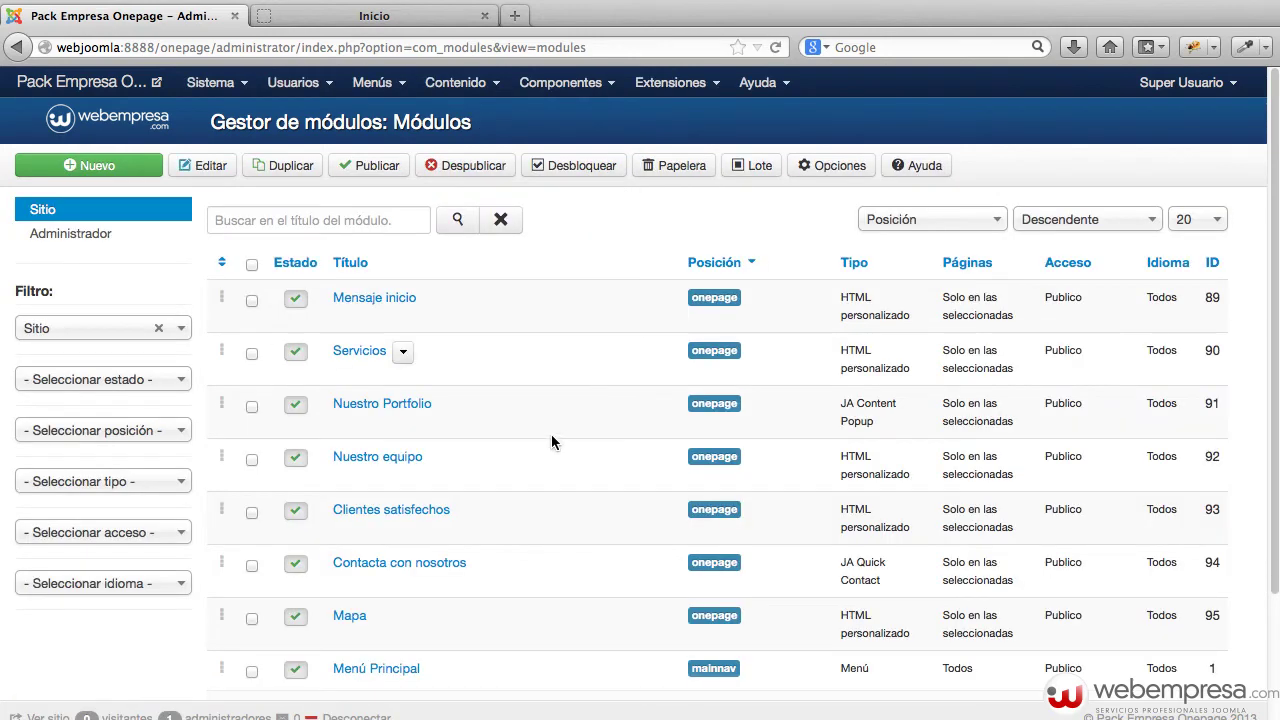
scroll(440, 458, down, 1)
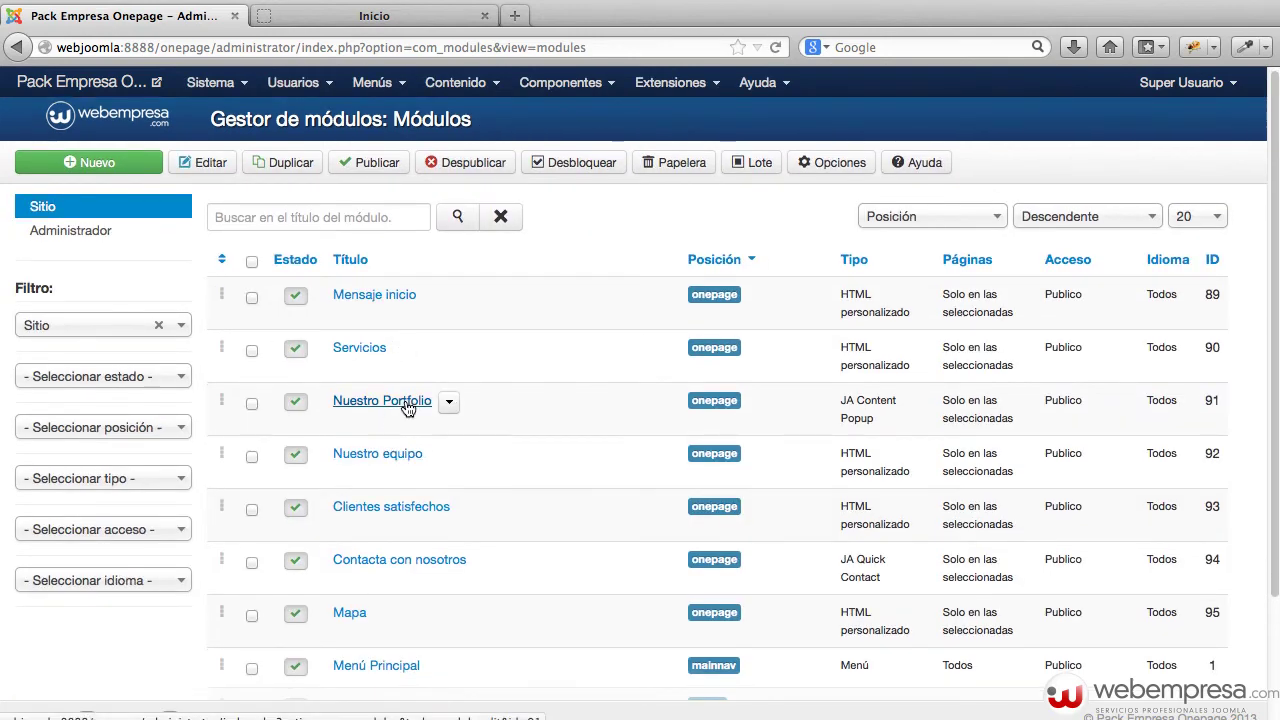
click(416, 507)
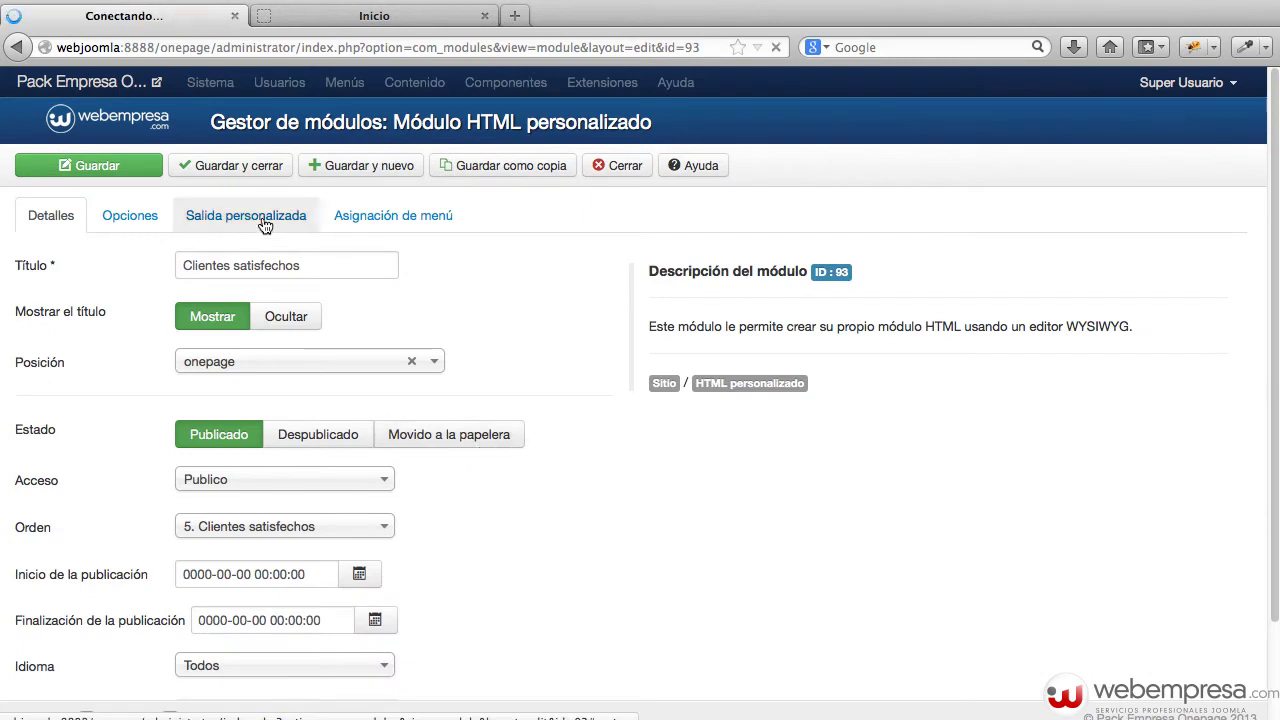
click(262, 224)
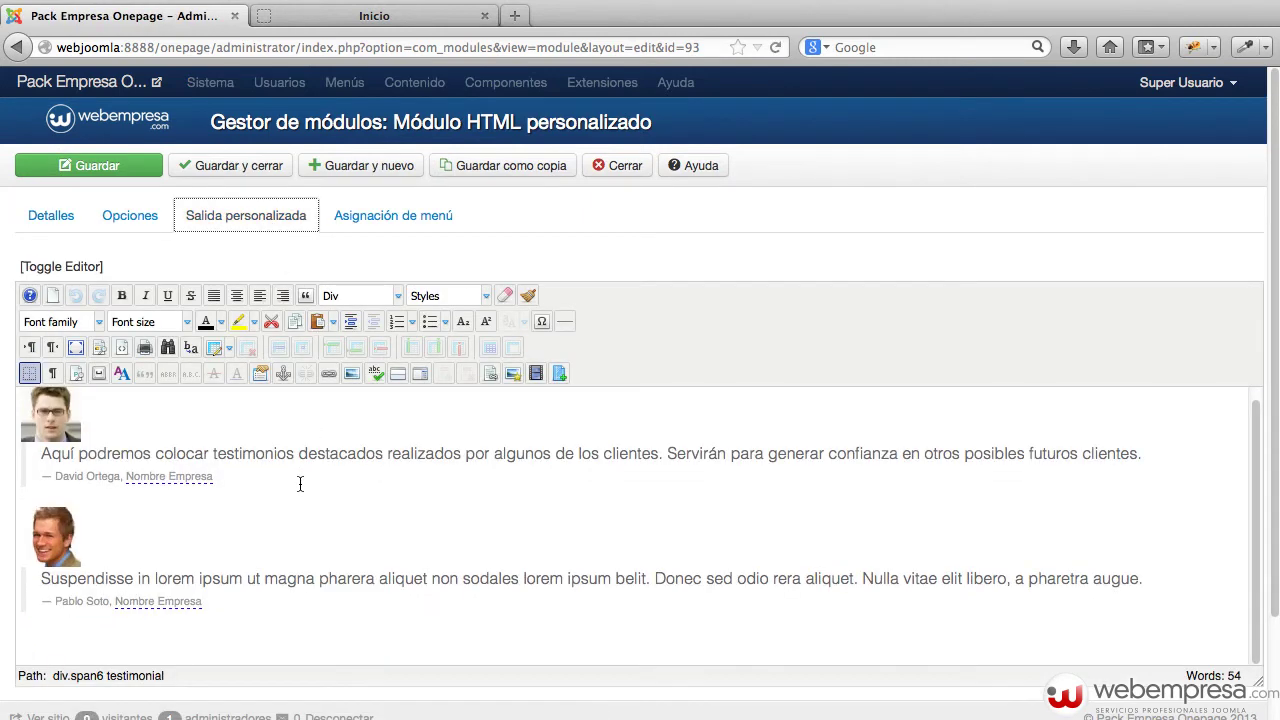
Examine the first testimonial's photo and quote text in the module's content
scroll(300, 484, up, 1)
click(54, 432)
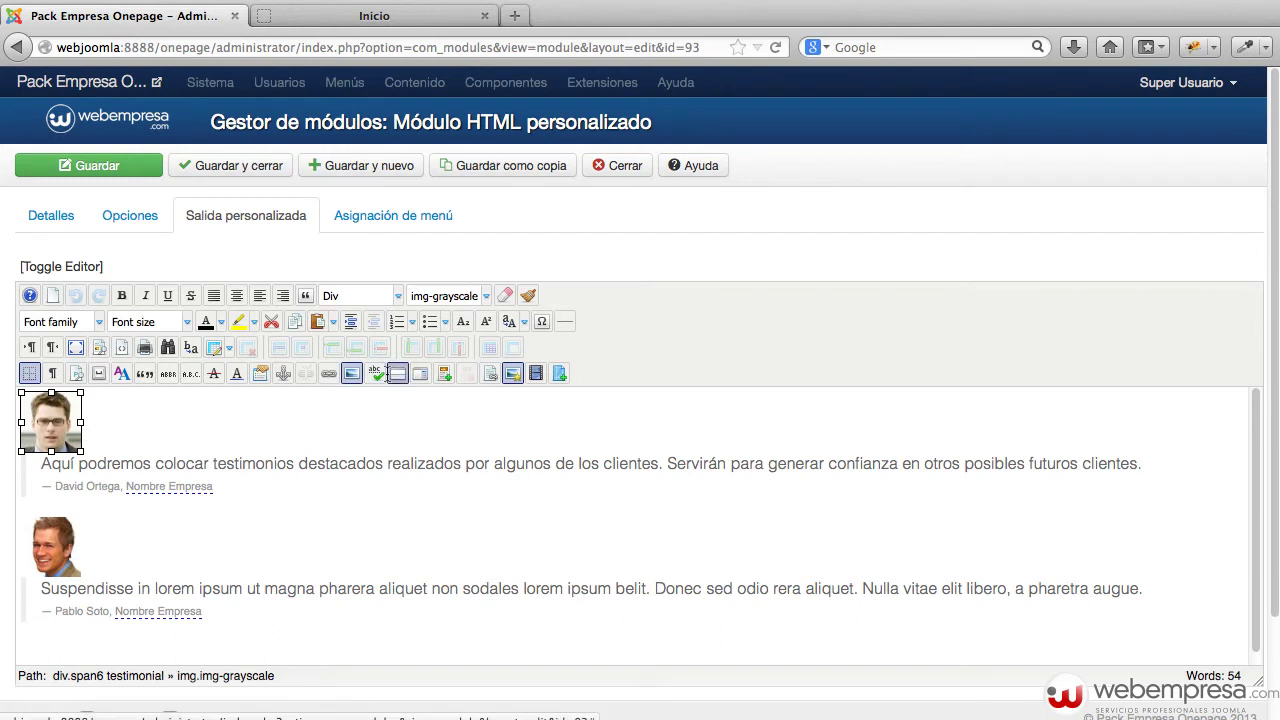
click(96, 462)
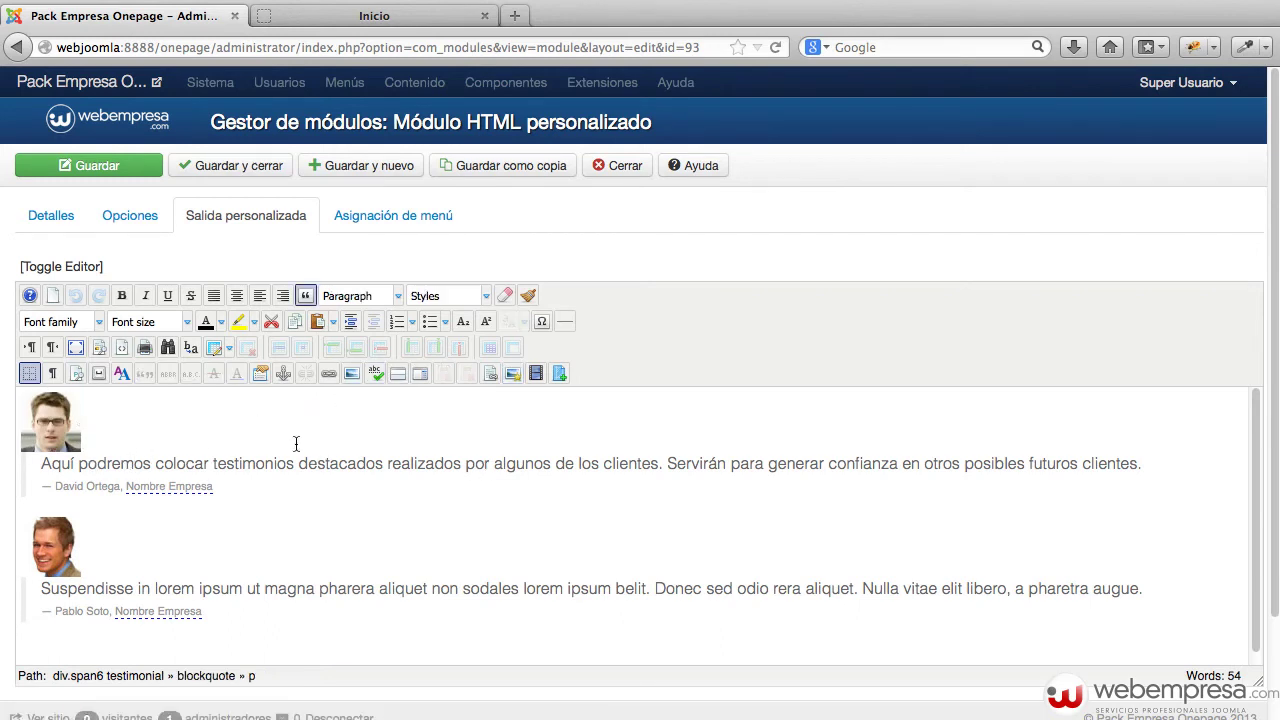
Close the Clientes satisfechos module and review the Contacta con nosotros form and the map on the public page
click(614, 166)
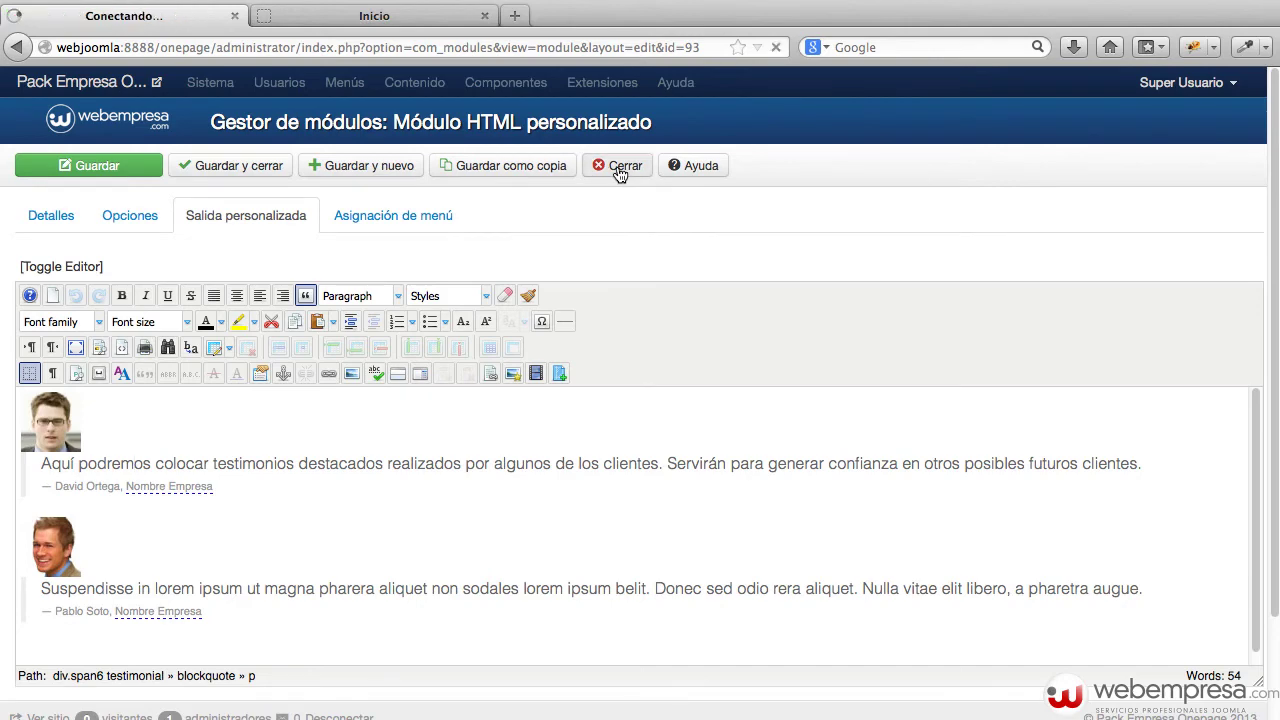
click(379, 26)
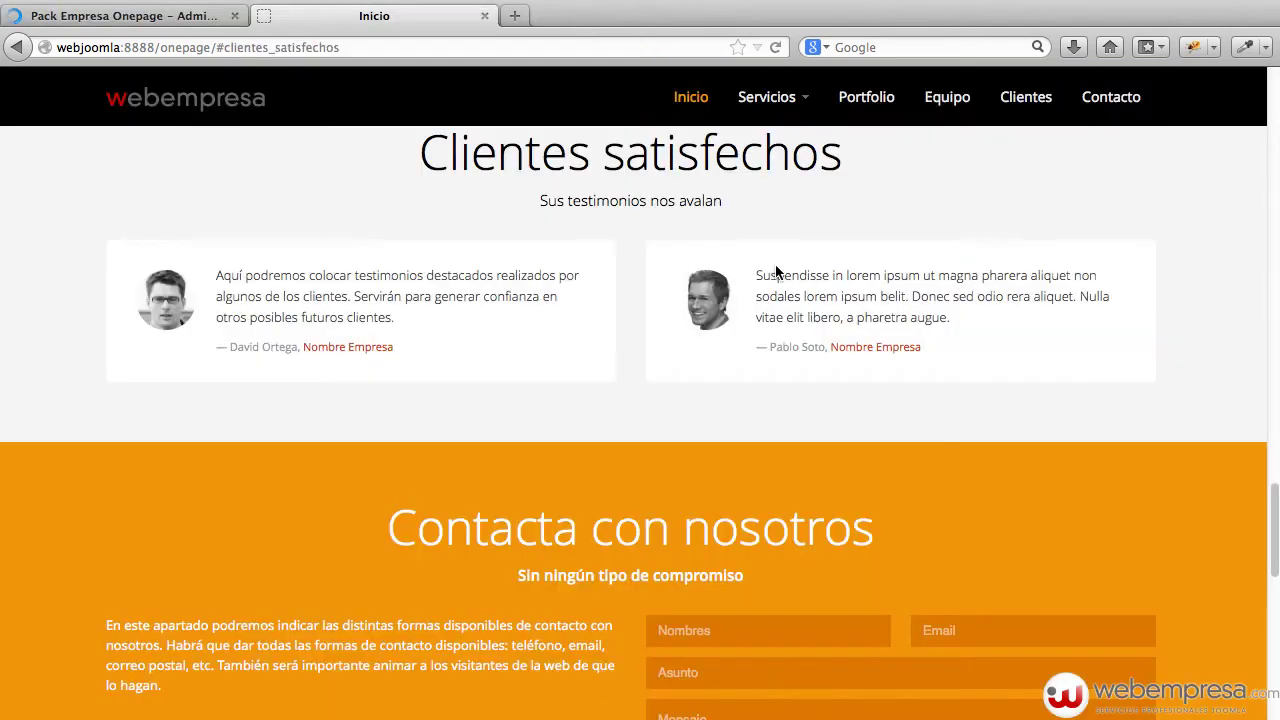
scroll(777, 272, down, 5)
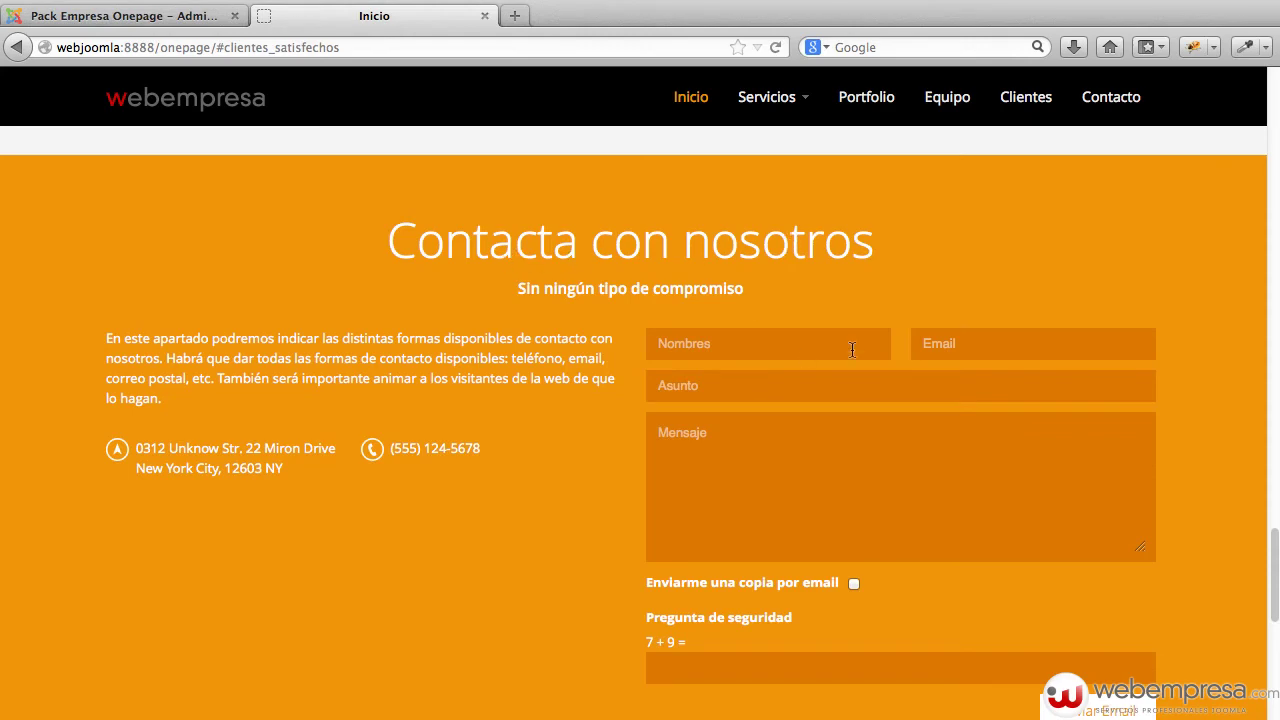
scroll(852, 349, down, 6)
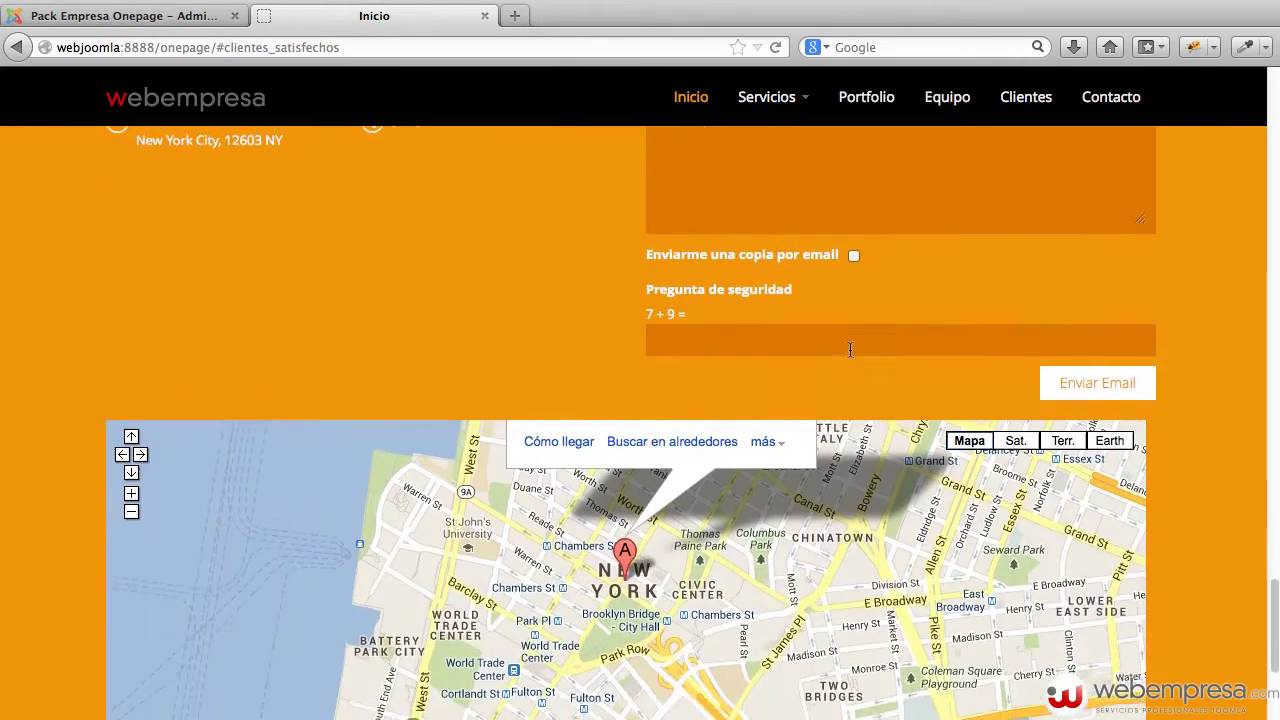
scroll(850, 349, down, 2)
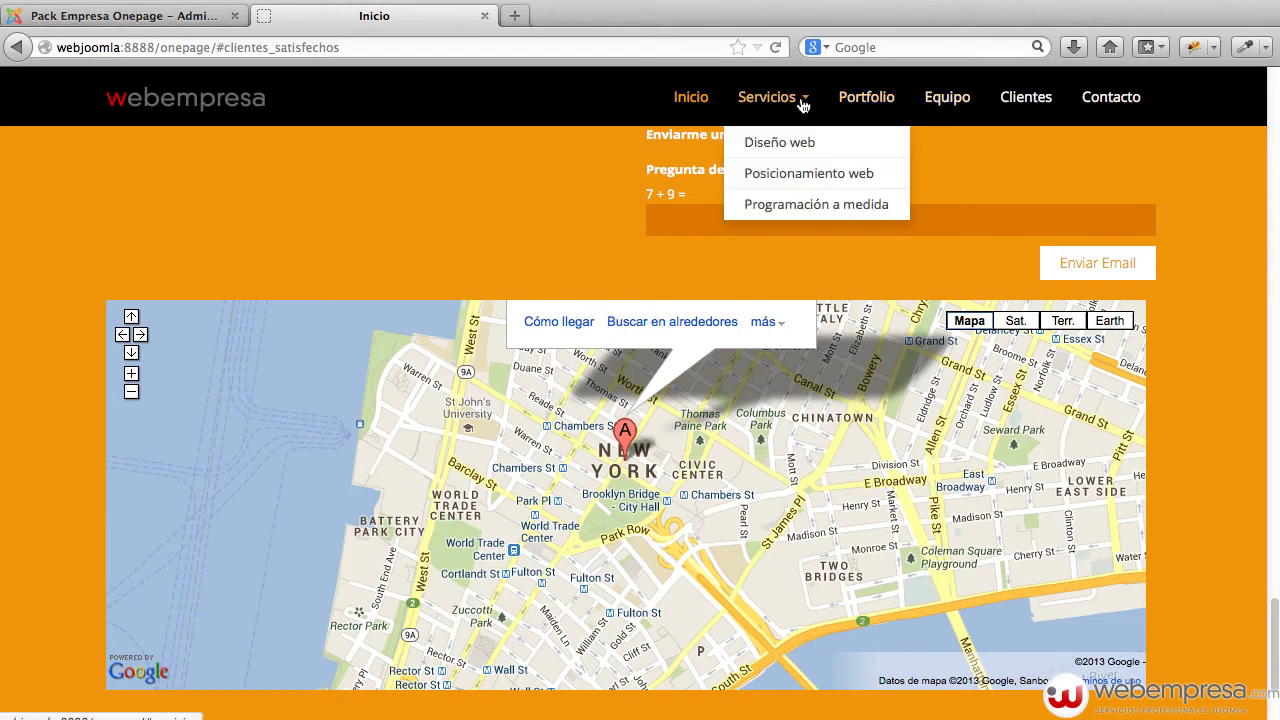
click(1113, 99)
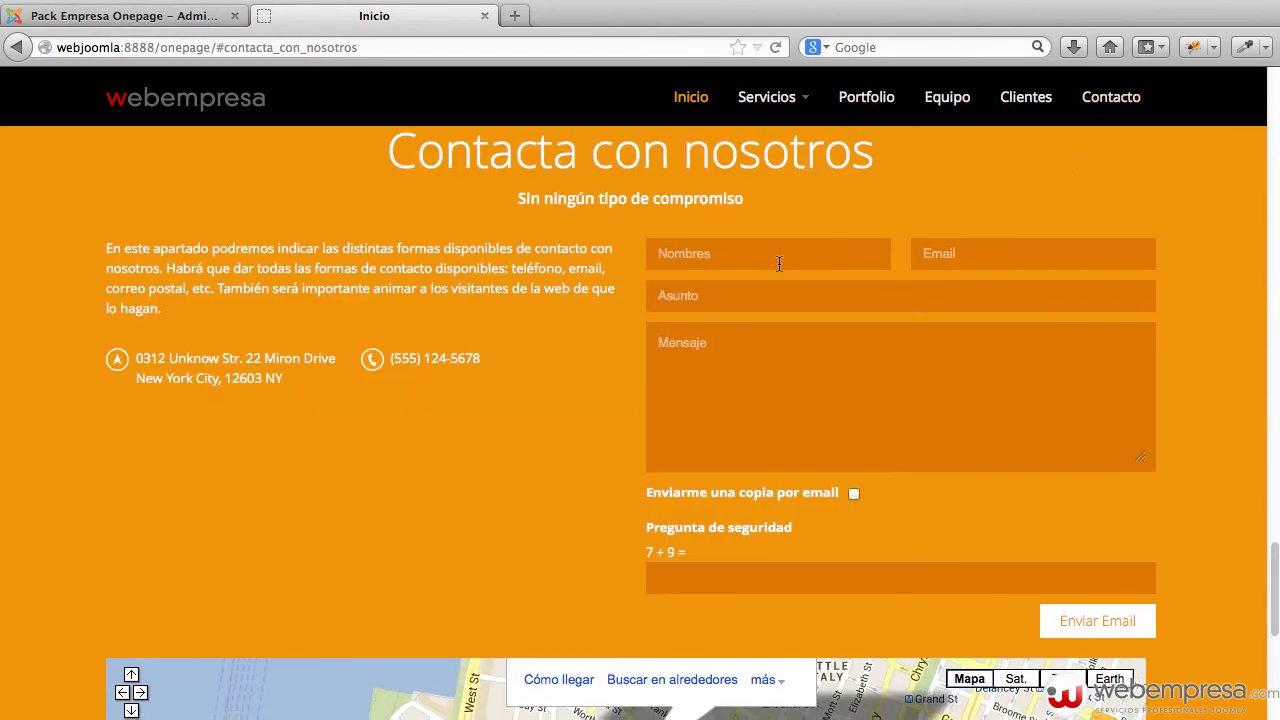
Sort the site's module list by order and move the Mapa module directly below Nuestro Portfolio
click(178, 16)
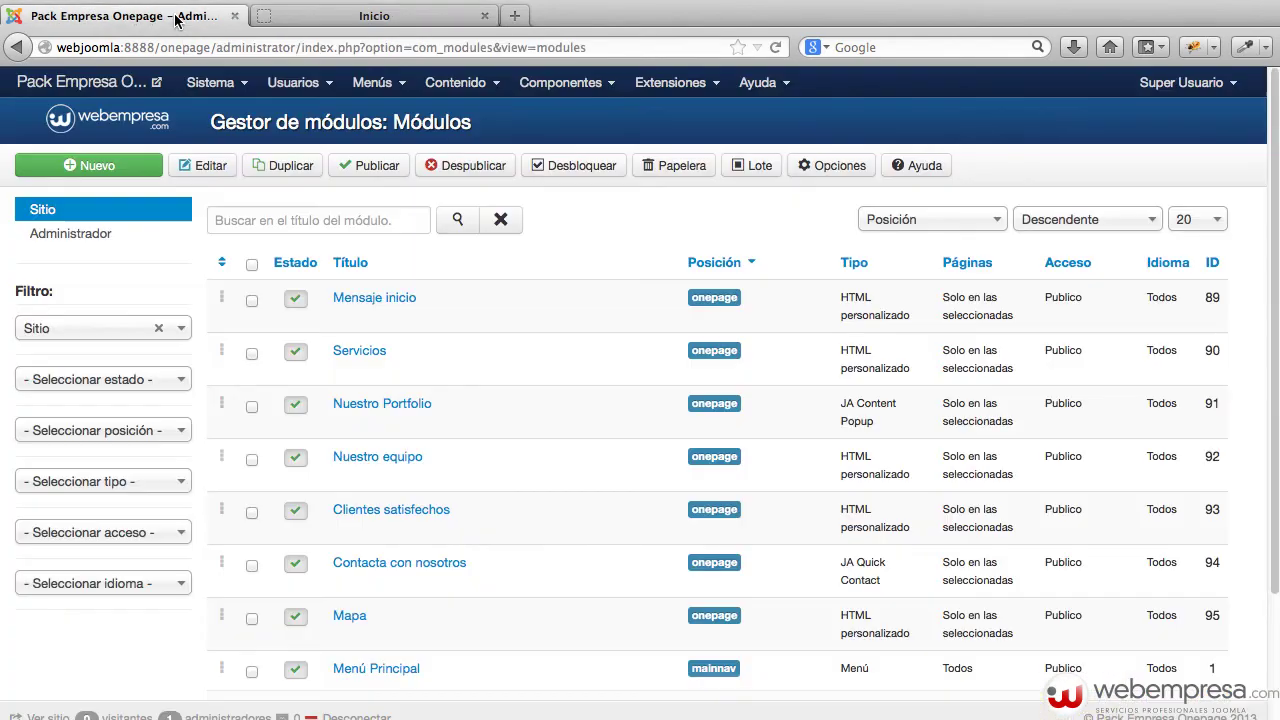
mouse_move(420, 317)
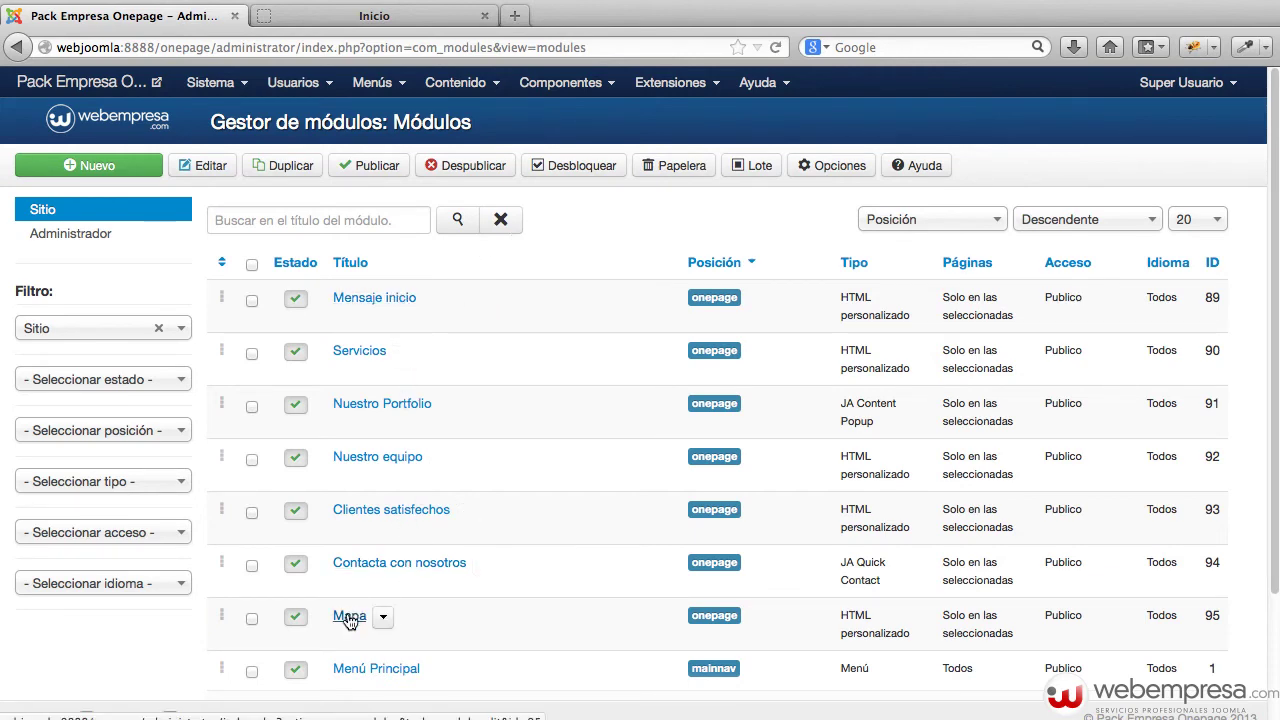
click(222, 265)
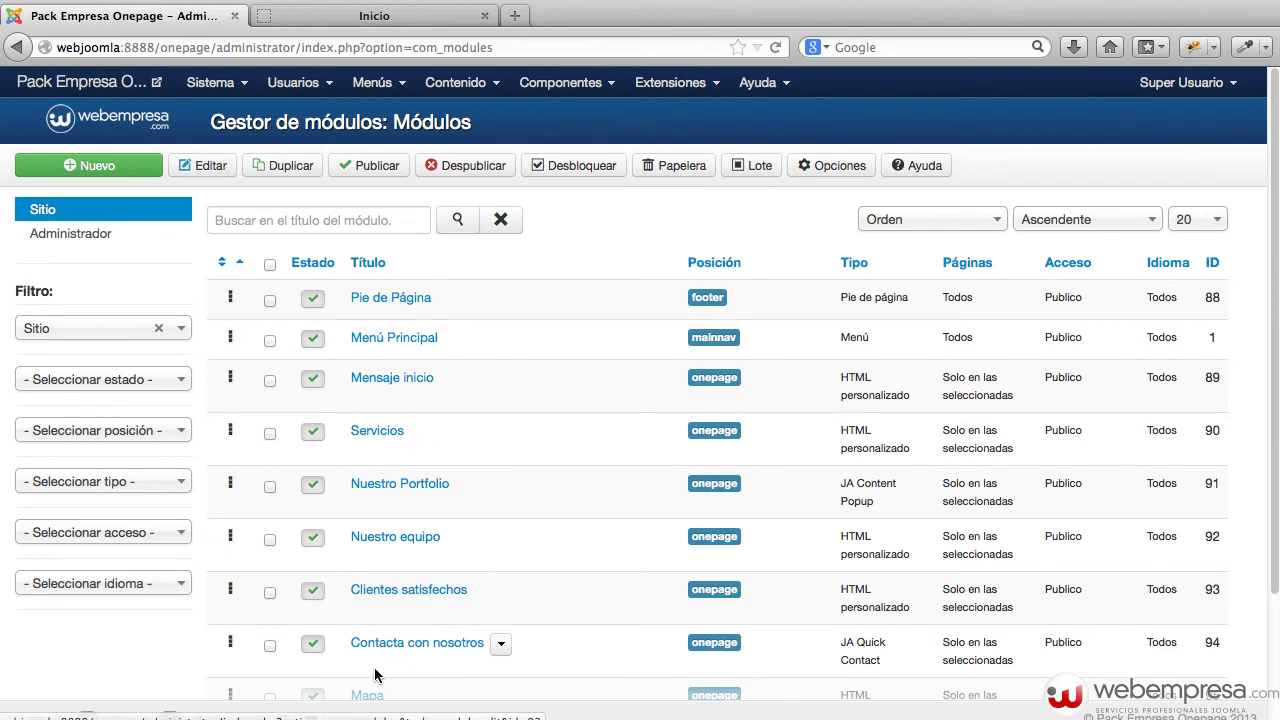
scroll(445, 655, down, 2)
scroll(445, 648, down, 2)
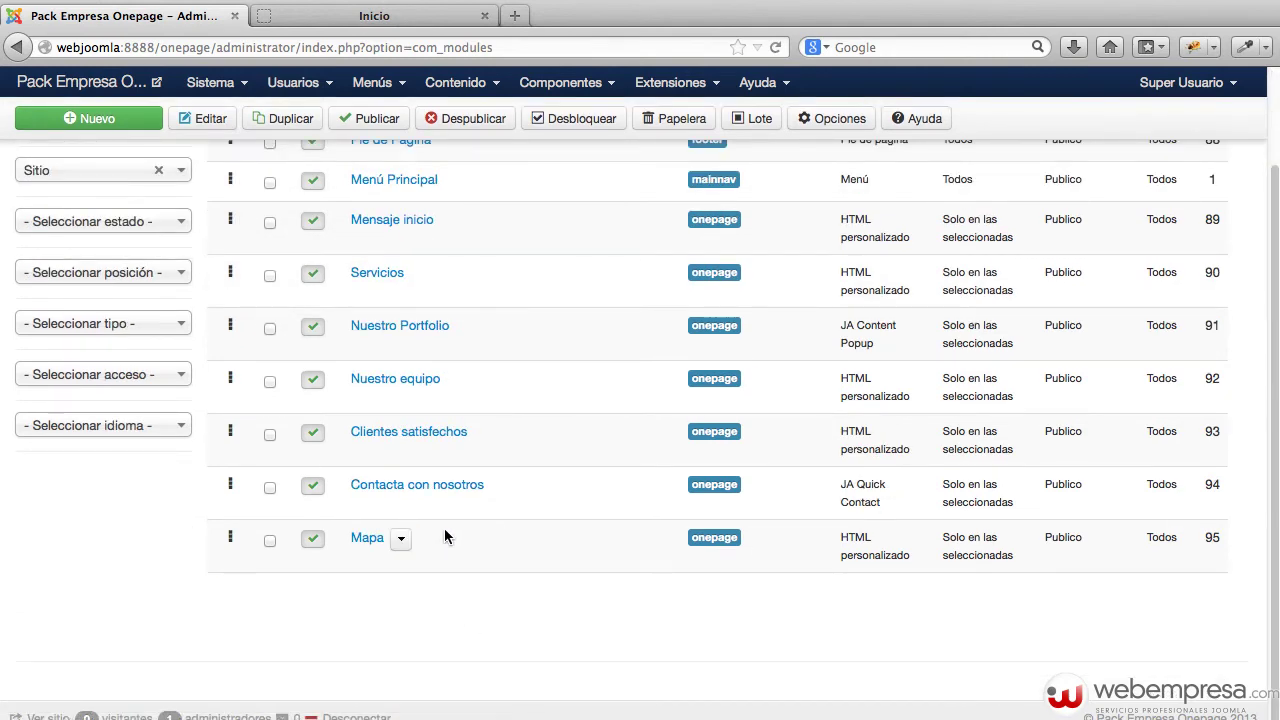
drag(223, 531, 319, 423)
scroll(489, 415, up, 2)
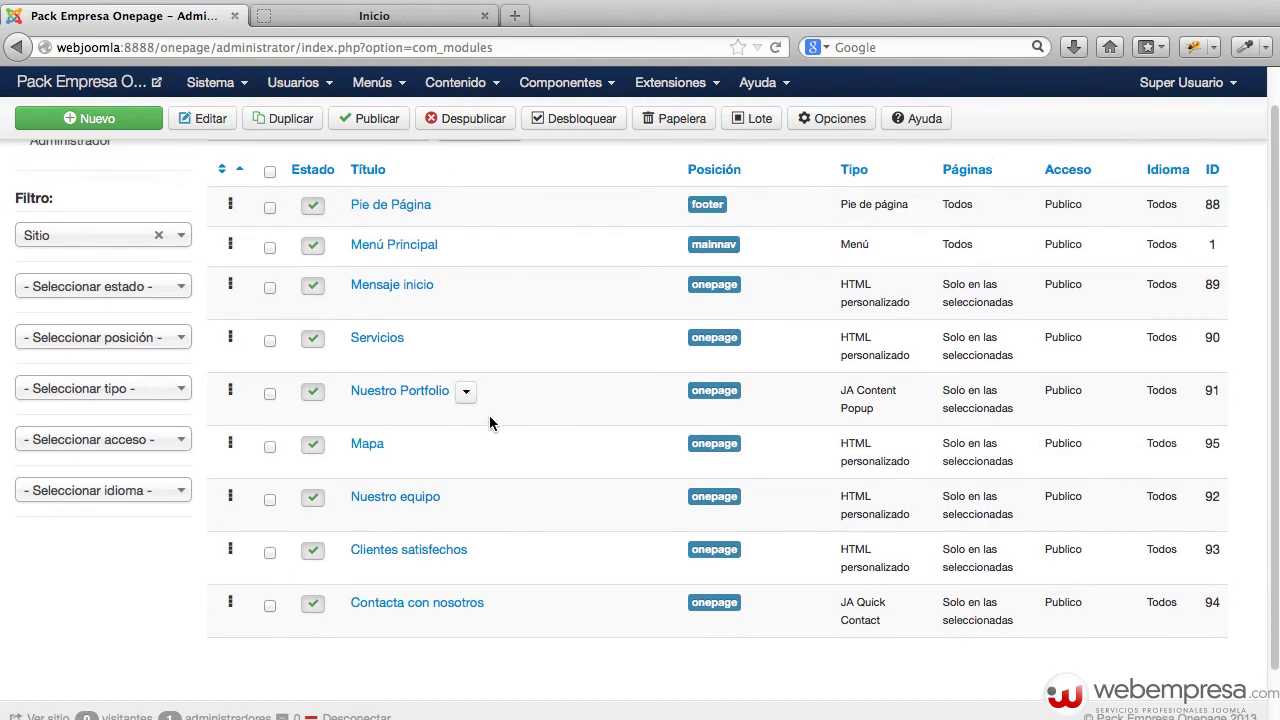
Reload the public home page and go to its contact section to check where the map is placed
key(ctrl+Tab)
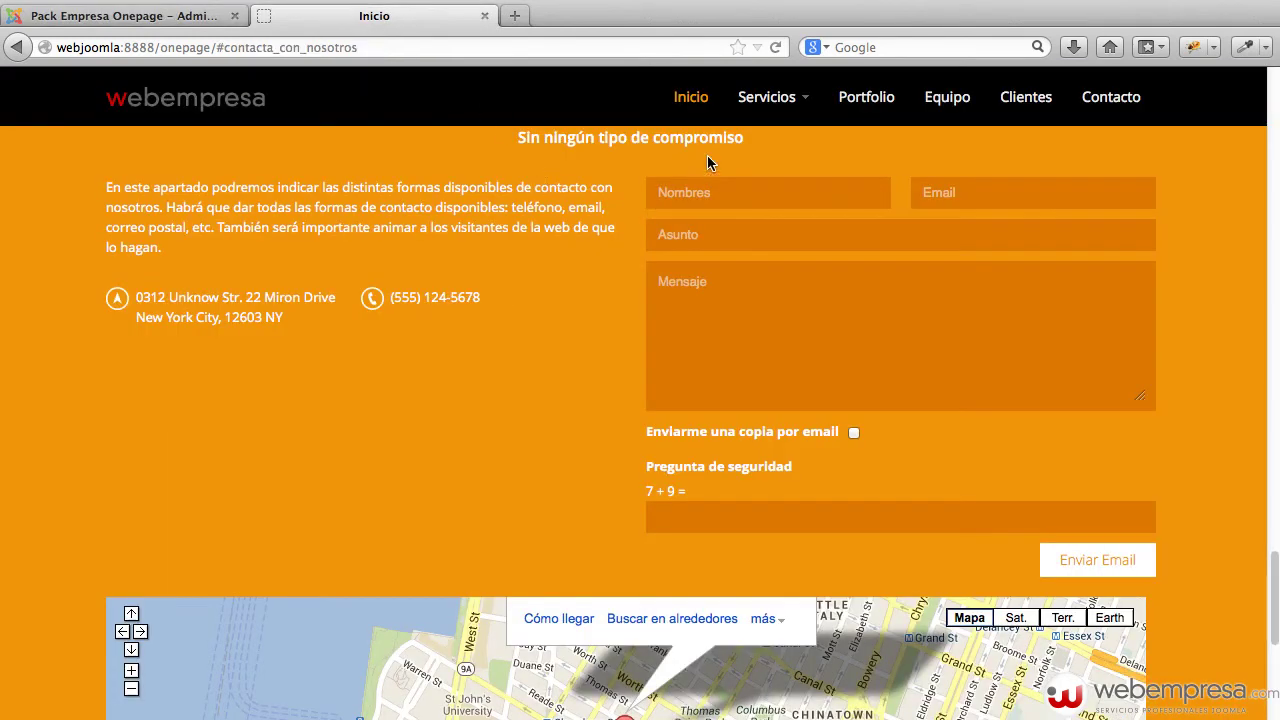
click(690, 112)
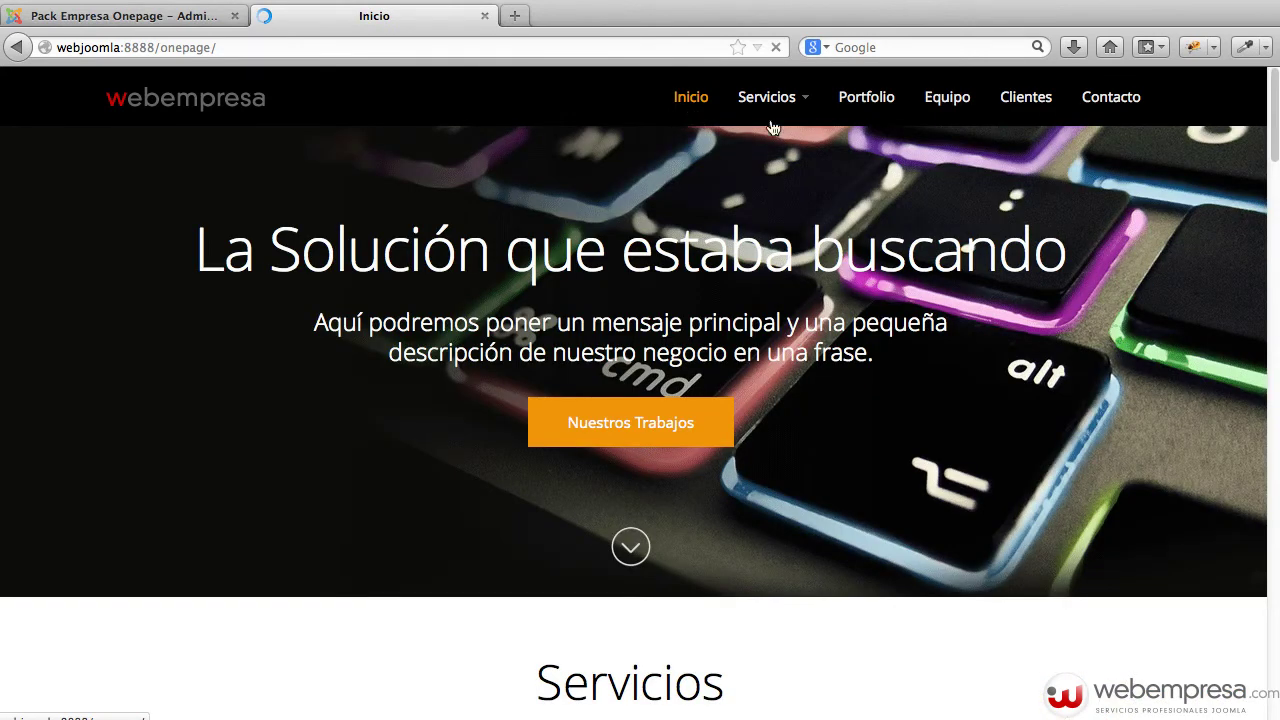
click(1100, 105)
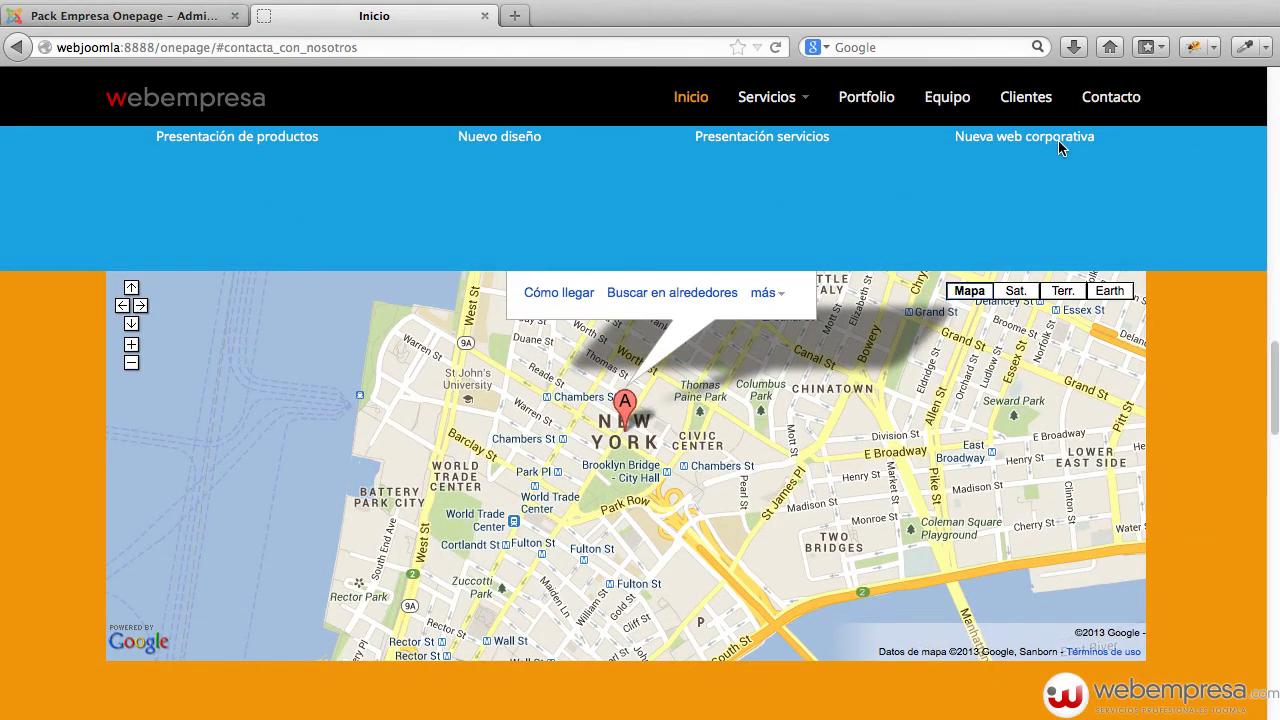
Move the Mapa module back to the end of the module list, below Contacta con nosotros, and look over the public page's map section
click(124, 16)
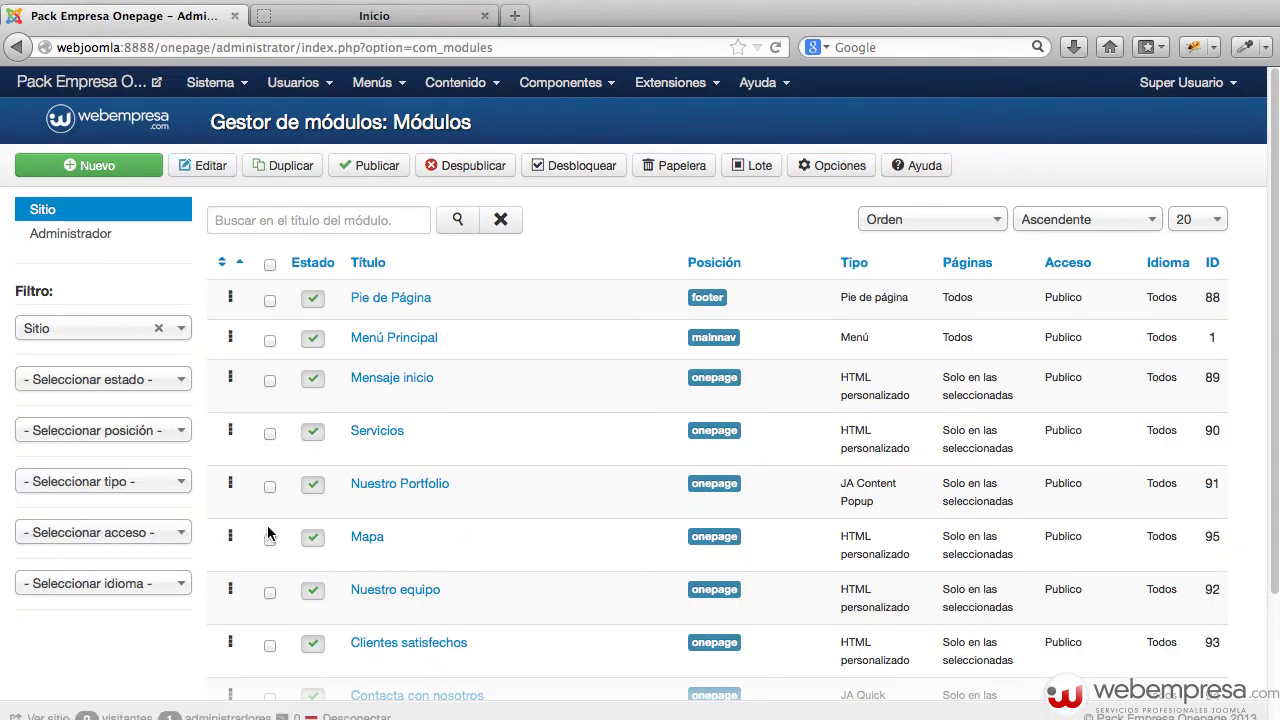
scroll(267, 528, down, 3)
drag(230, 379, 236, 612)
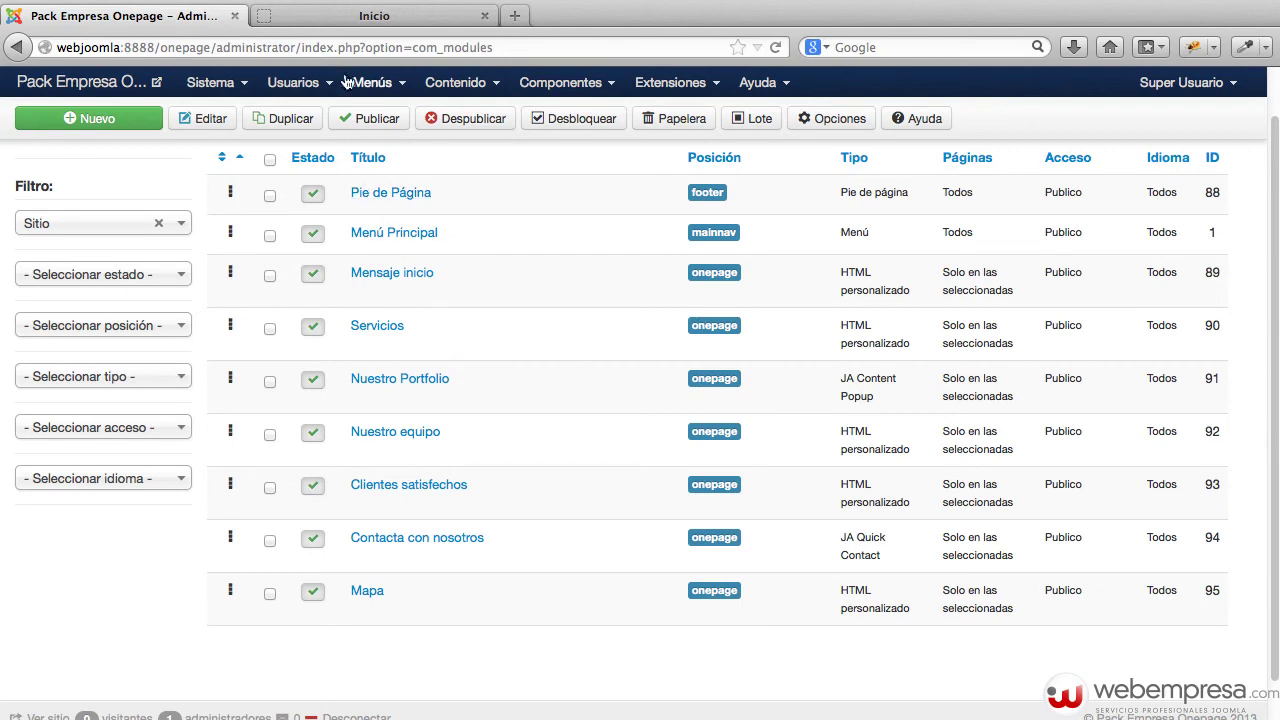
click(356, 16)
scroll(778, 455, down, 1)
scroll(778, 455, down, 2)
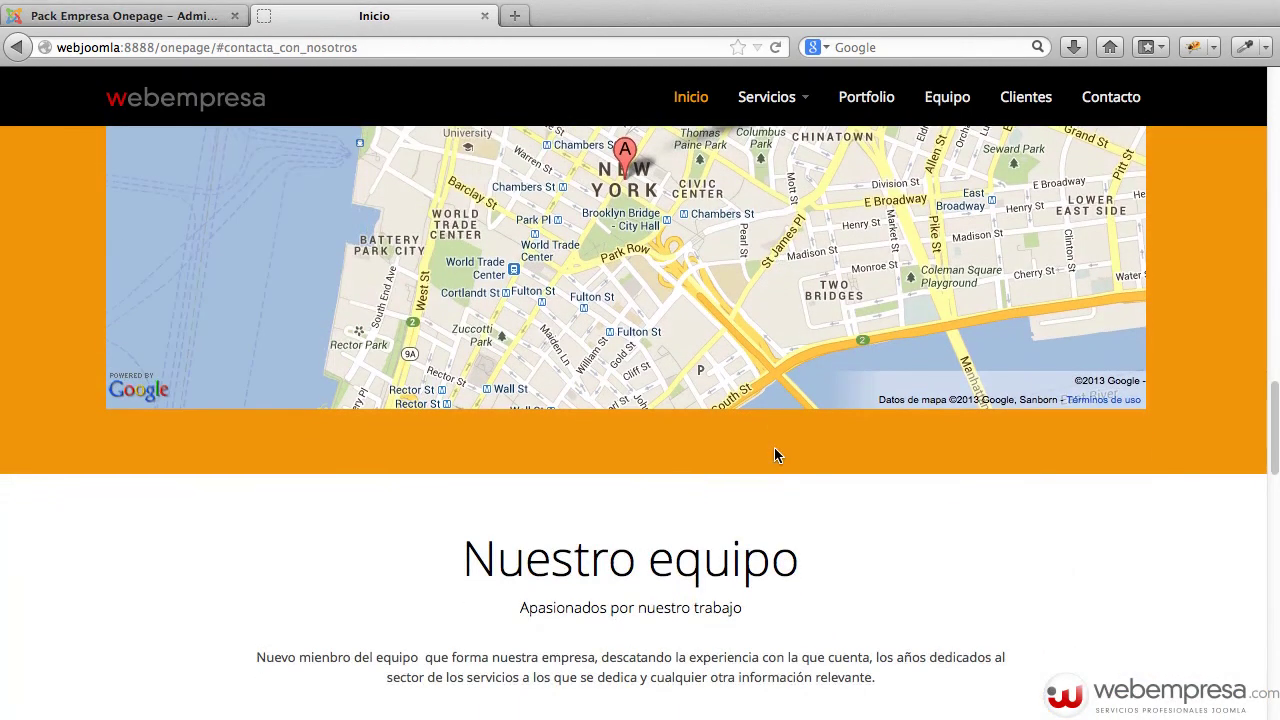
Open the Mapa module's custom output, examine the Google Maps iframe code in the HTML source, and return to the visual editor
click(180, 16)
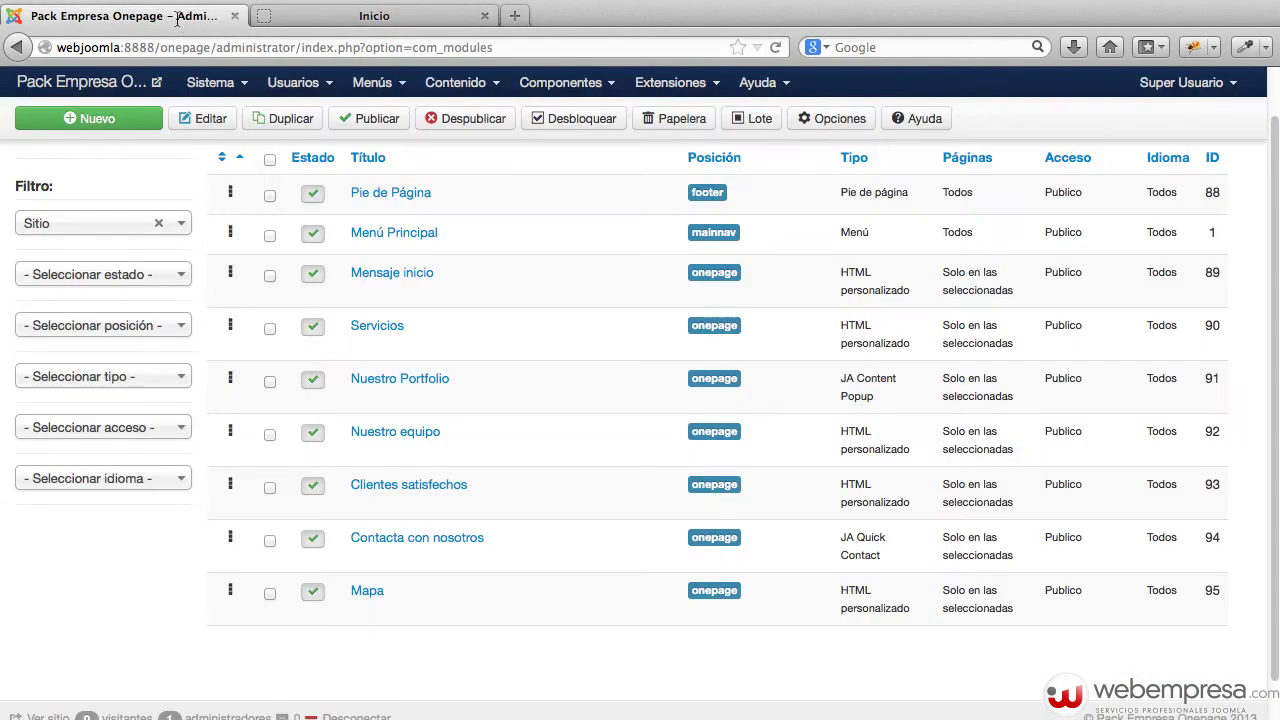
click(366, 593)
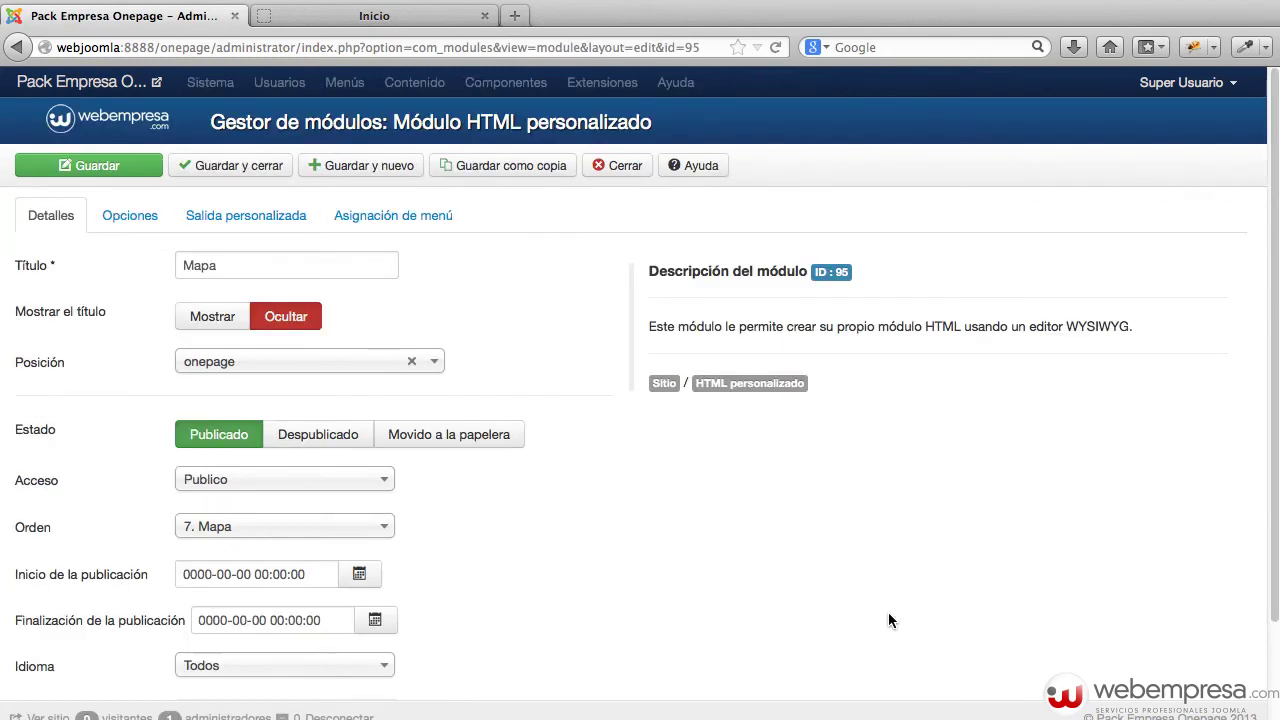
click(200, 216)
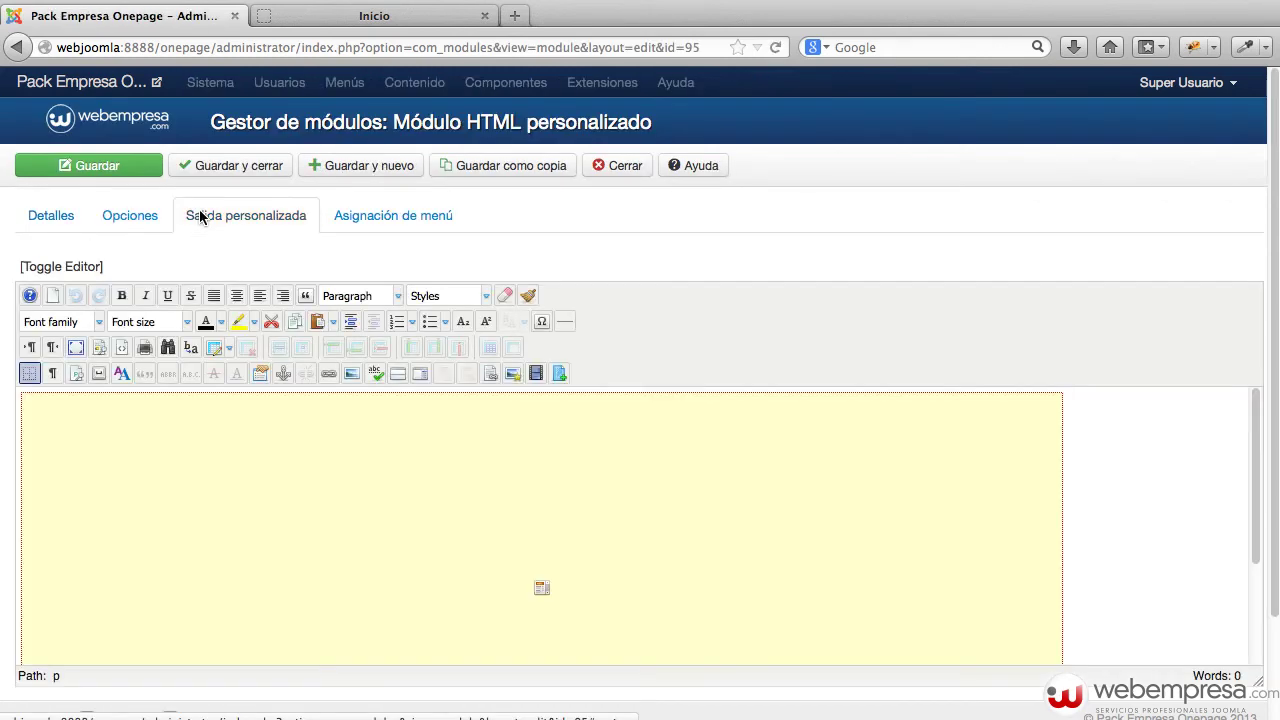
click(77, 268)
drag(592, 346, 22, 294)
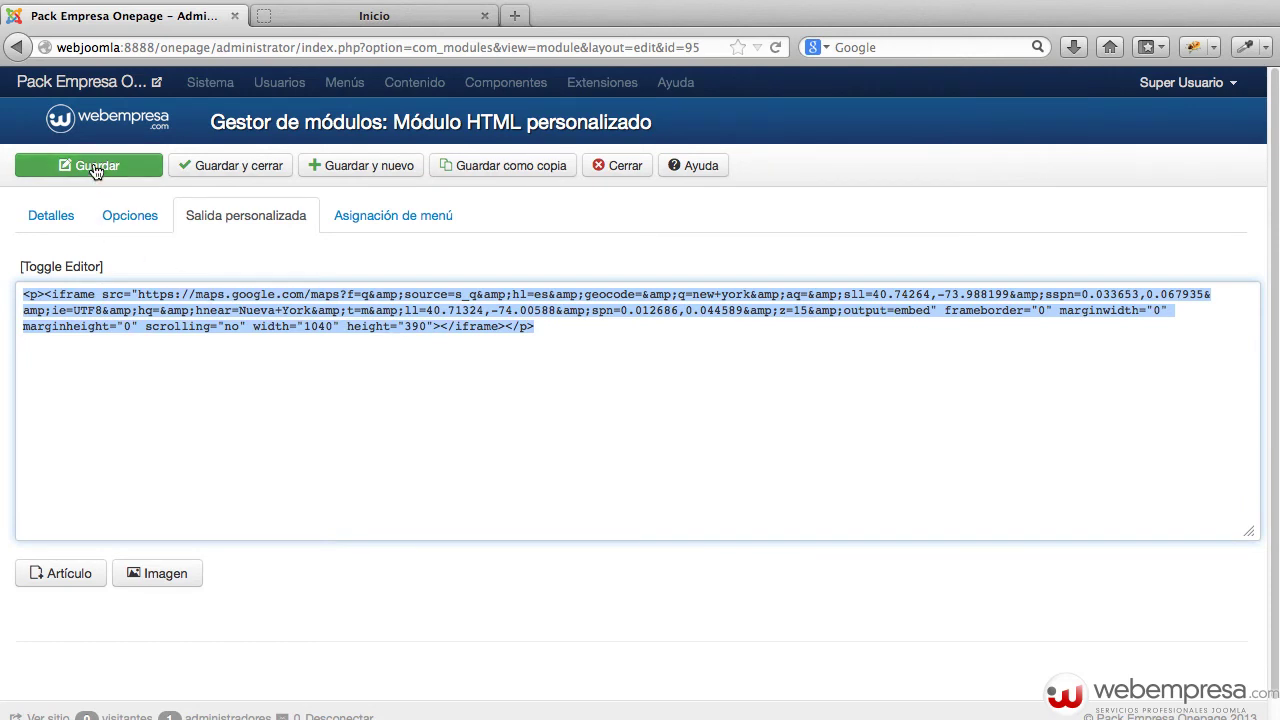
click(537, 342)
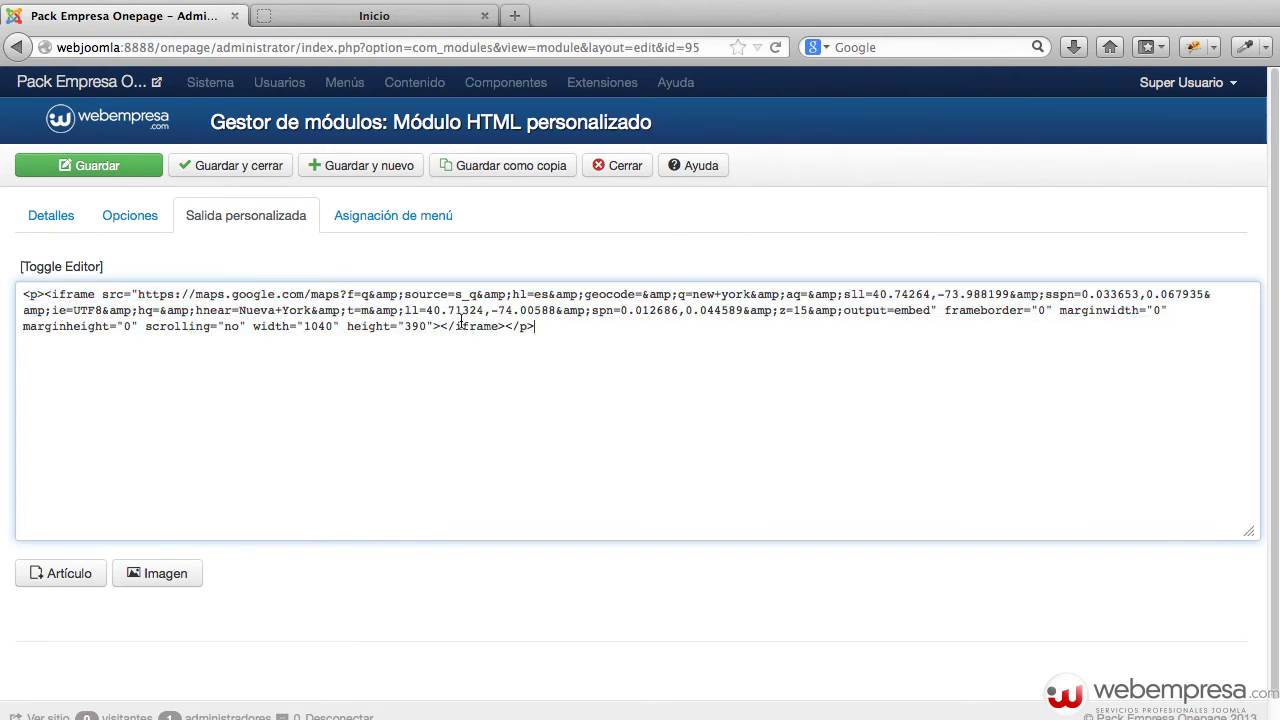
click(73, 268)
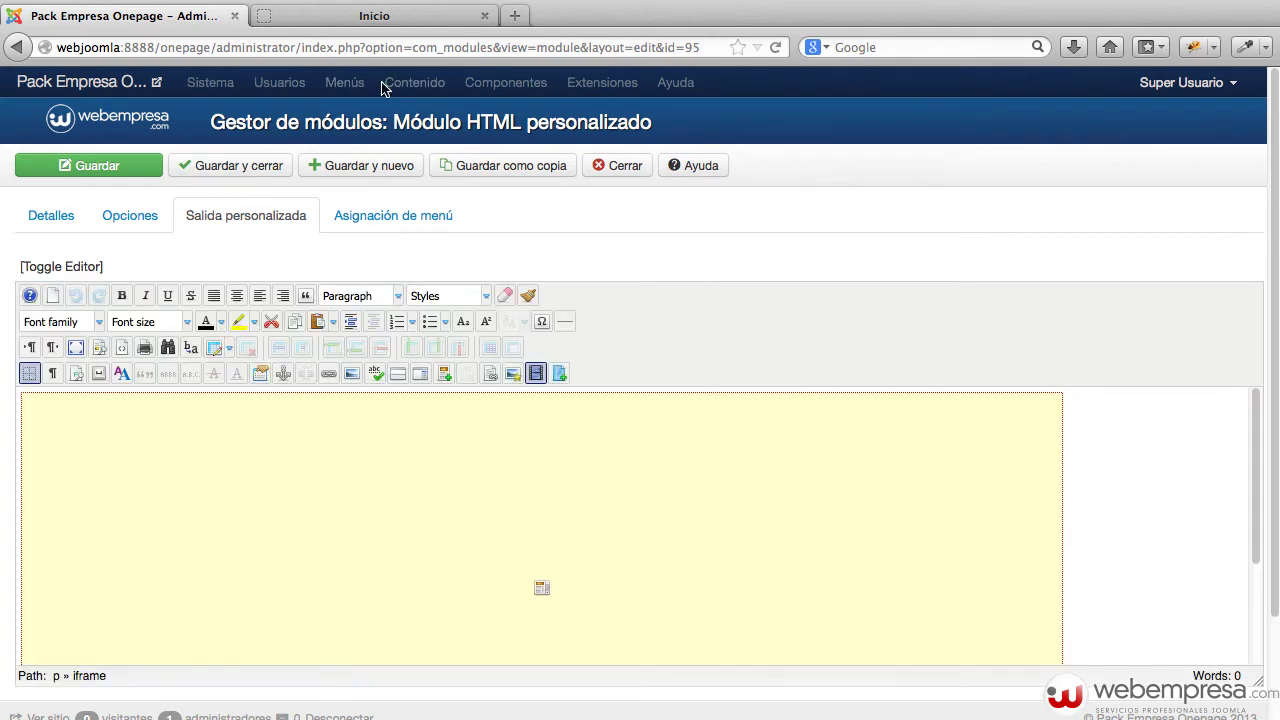
Examine the copyright line and the links in the footer of the public page
click(368, 17)
scroll(736, 433, down, 5)
scroll(737, 440, down, 15)
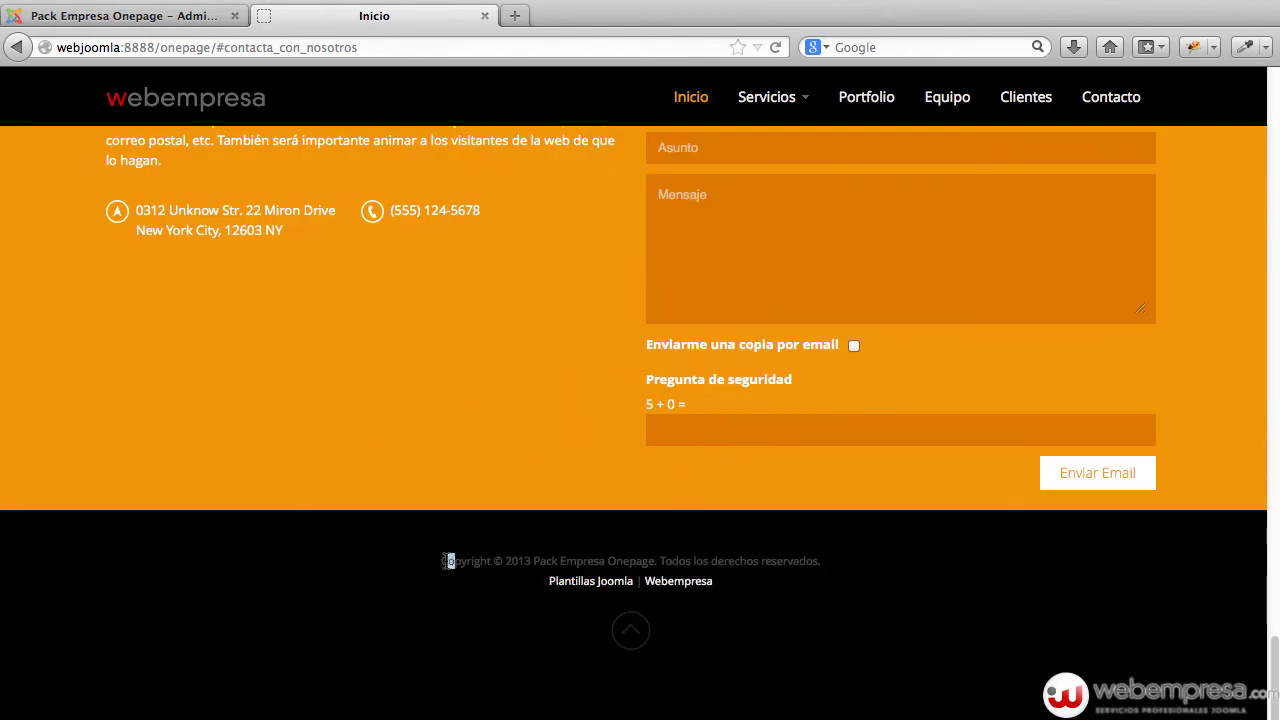
drag(449, 561, 797, 580)
click(743, 591)
Close the Mapa module, inspect the Pie de Página module's details, options and menu assignment for editable footer text, and close it
click(166, 16)
click(627, 165)
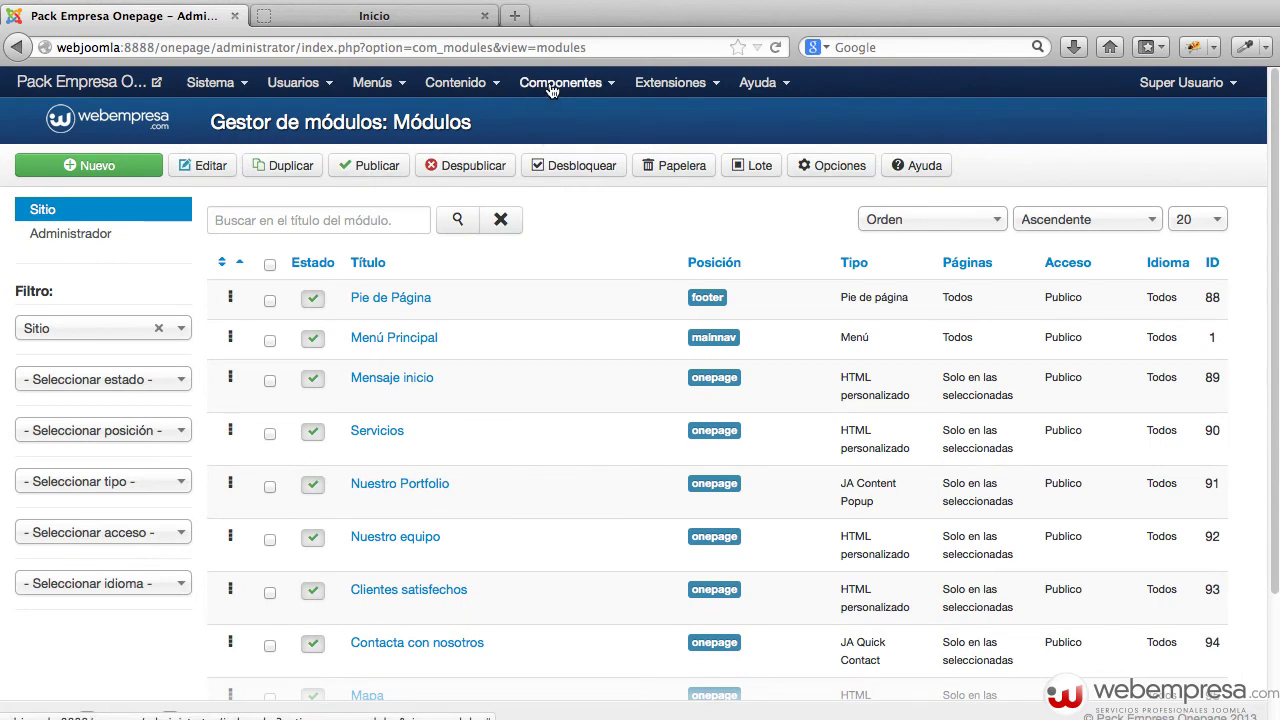
click(388, 300)
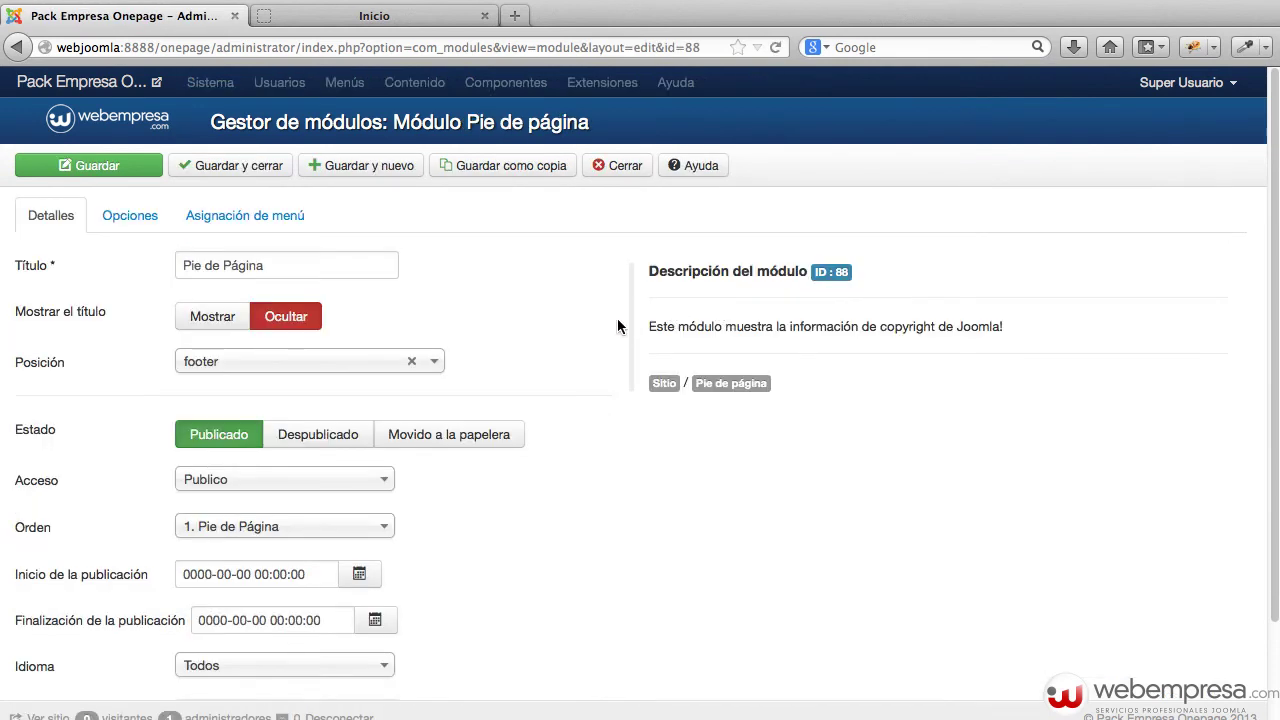
click(128, 216)
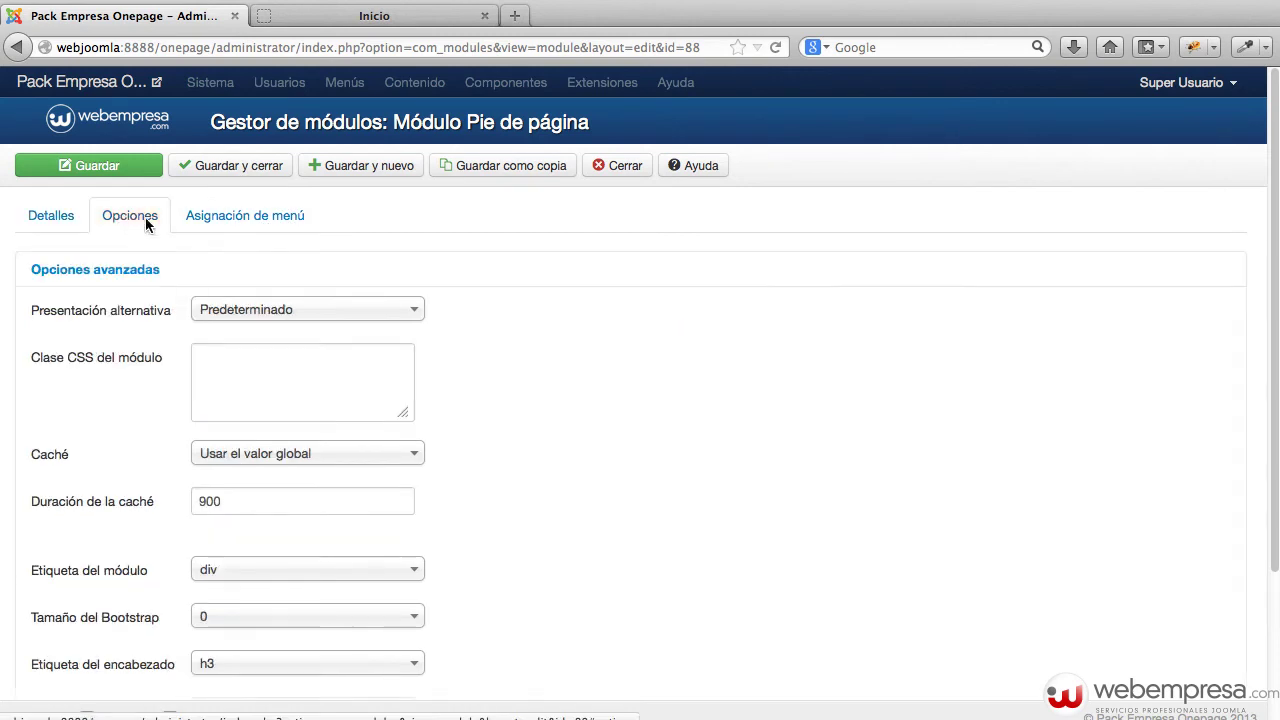
click(271, 215)
click(45, 214)
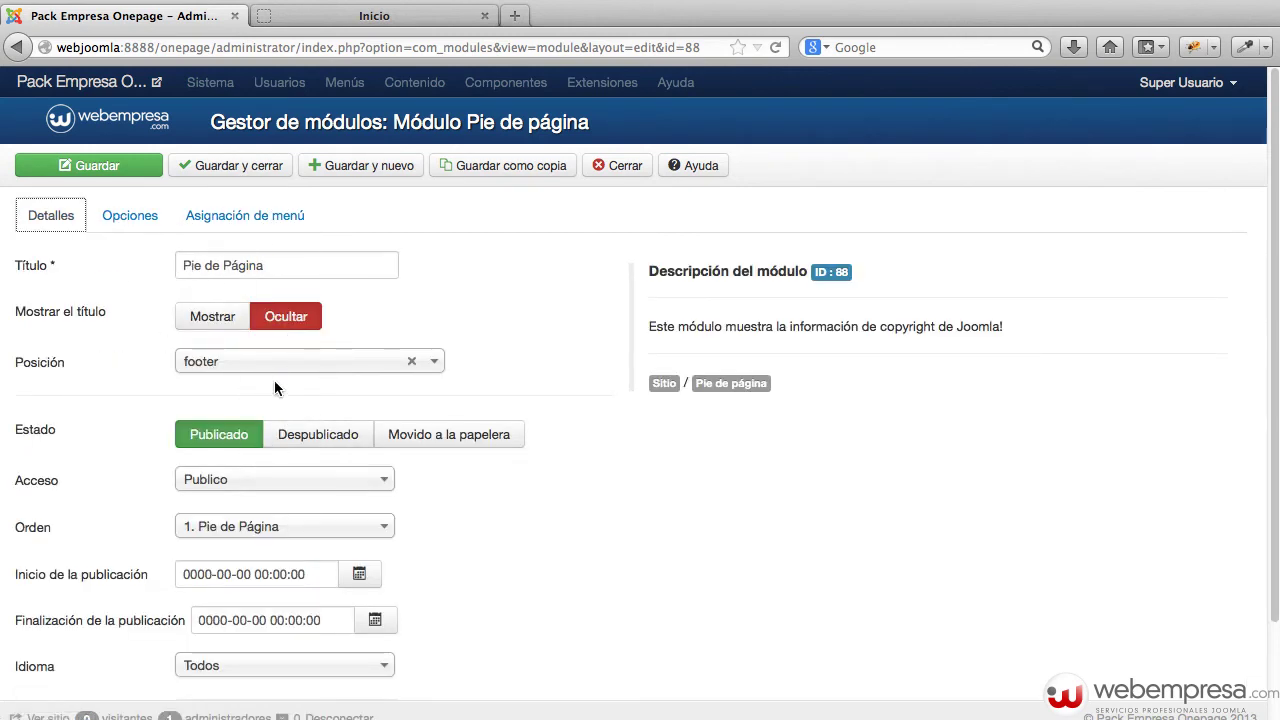
click(618, 172)
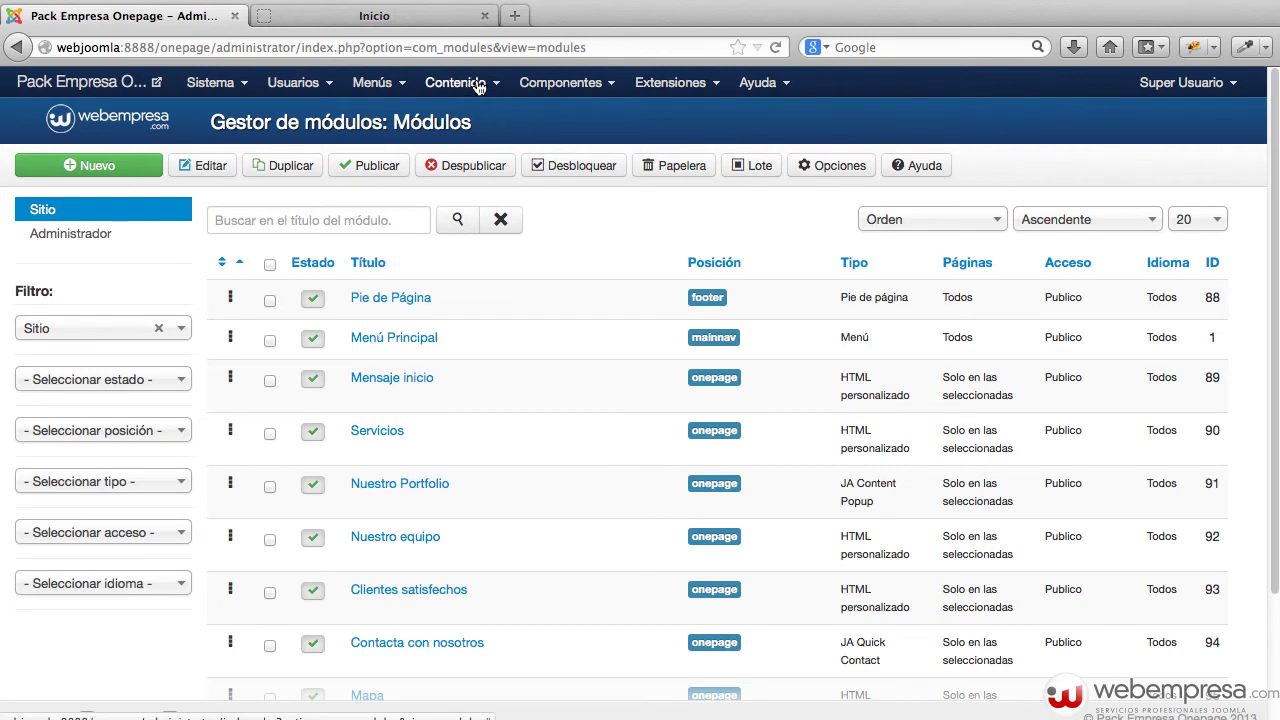
Open the ProFiles file manager component and browse to the language/es-ES folder
click(556, 84)
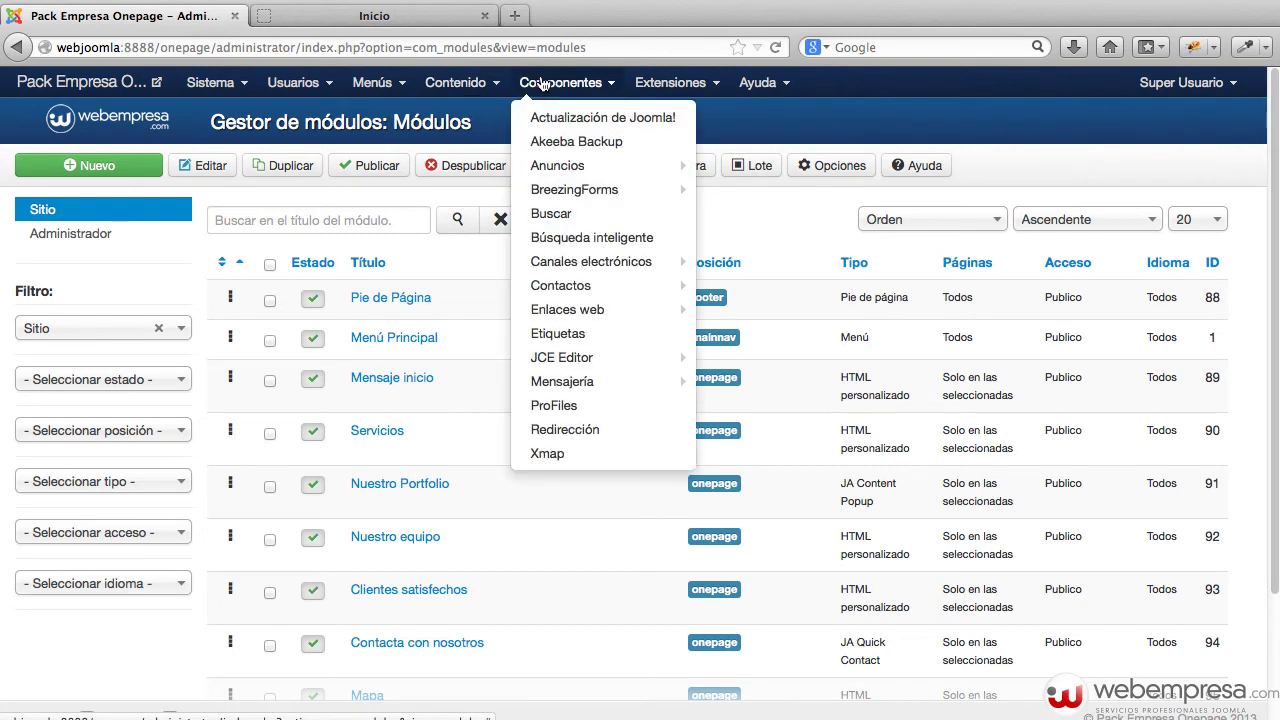
click(598, 404)
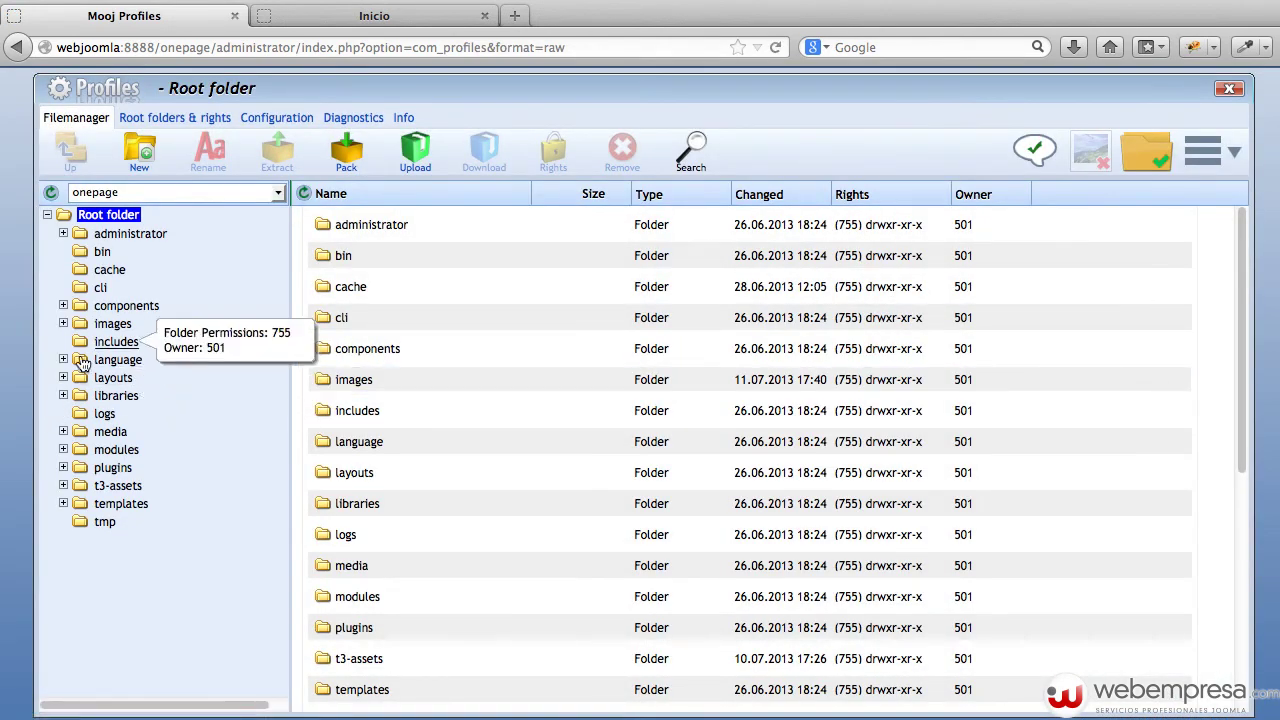
click(118, 360)
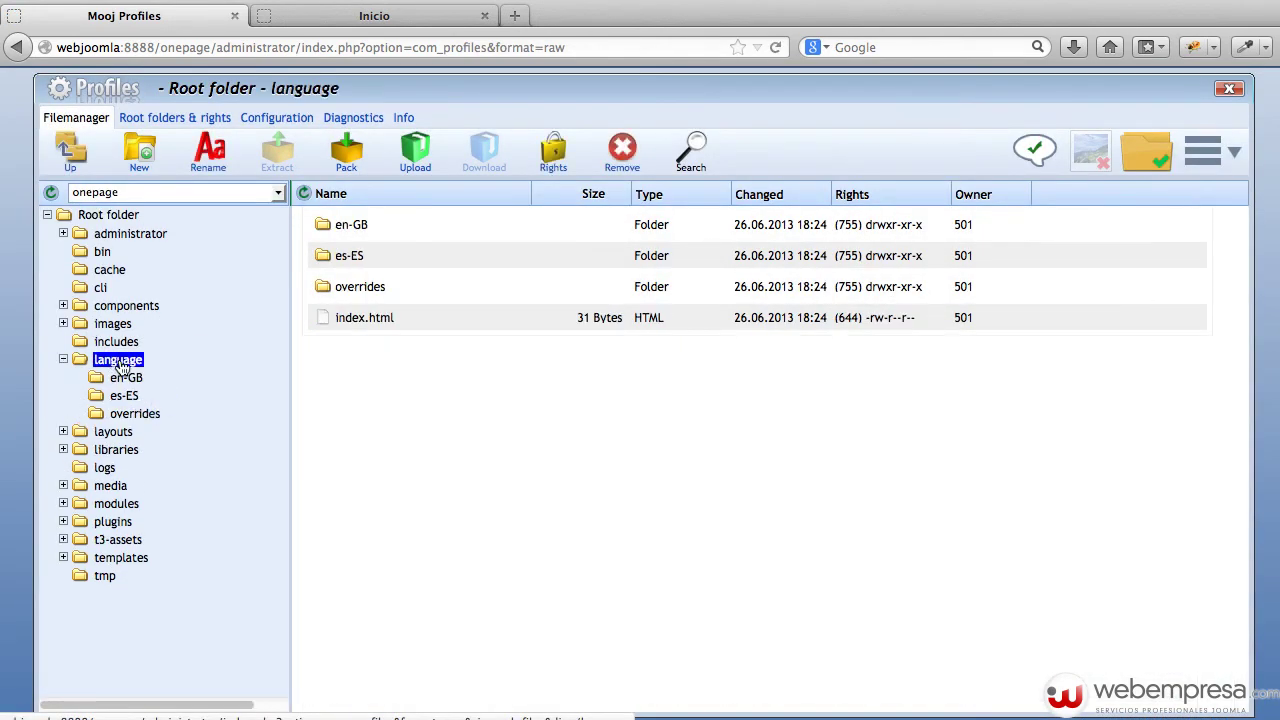
click(124, 396)
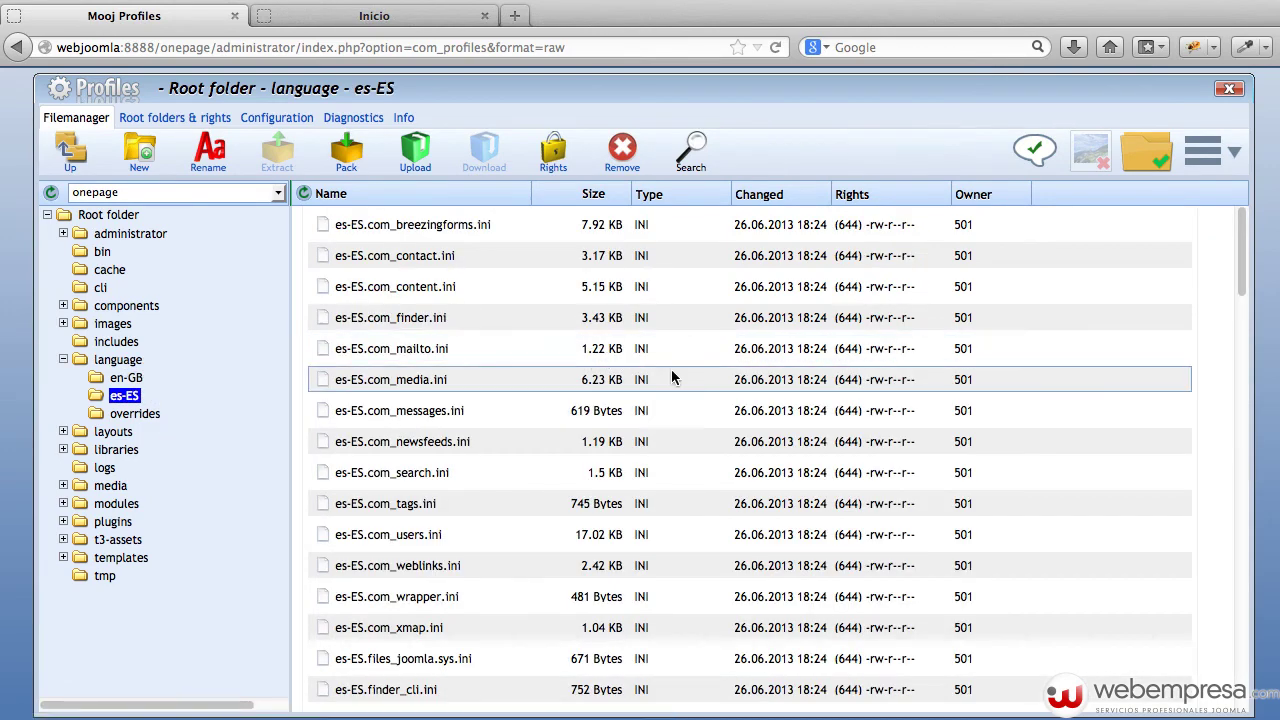
Find es-ES.mod_footer.ini in the es-ES folder and open it for editing
scroll(680, 378, down, 4)
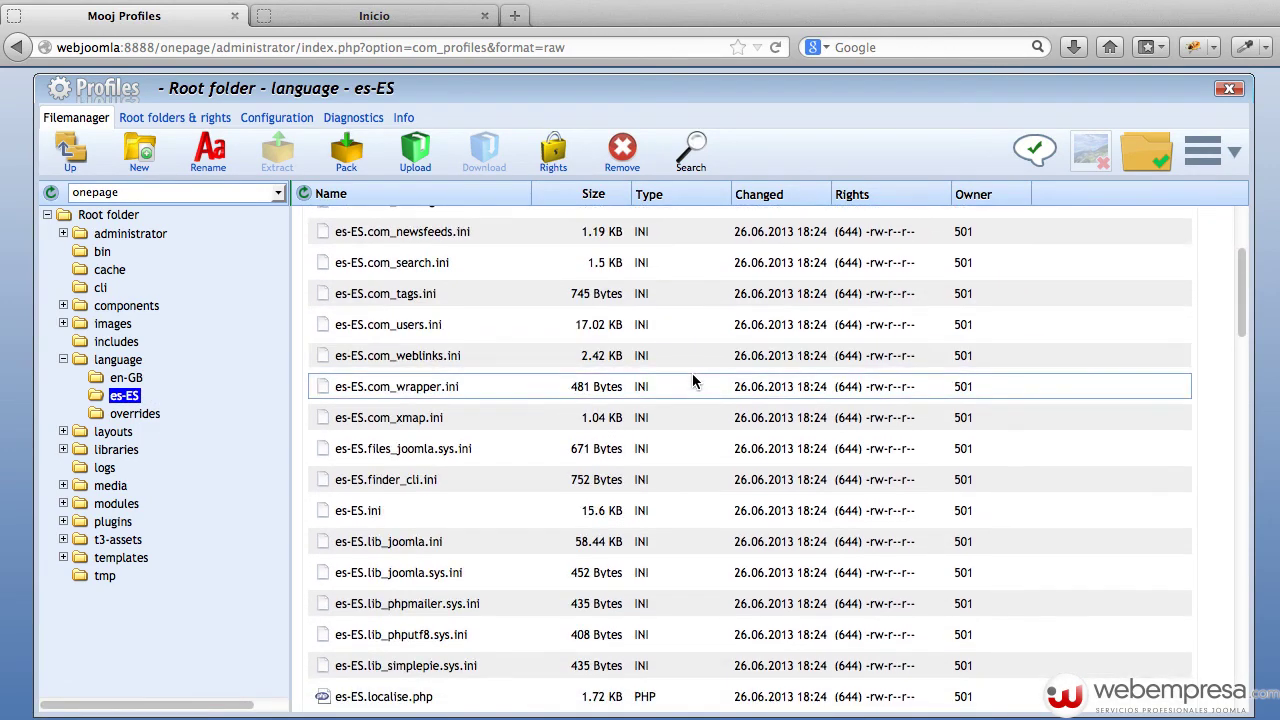
scroll(693, 381, down, 10)
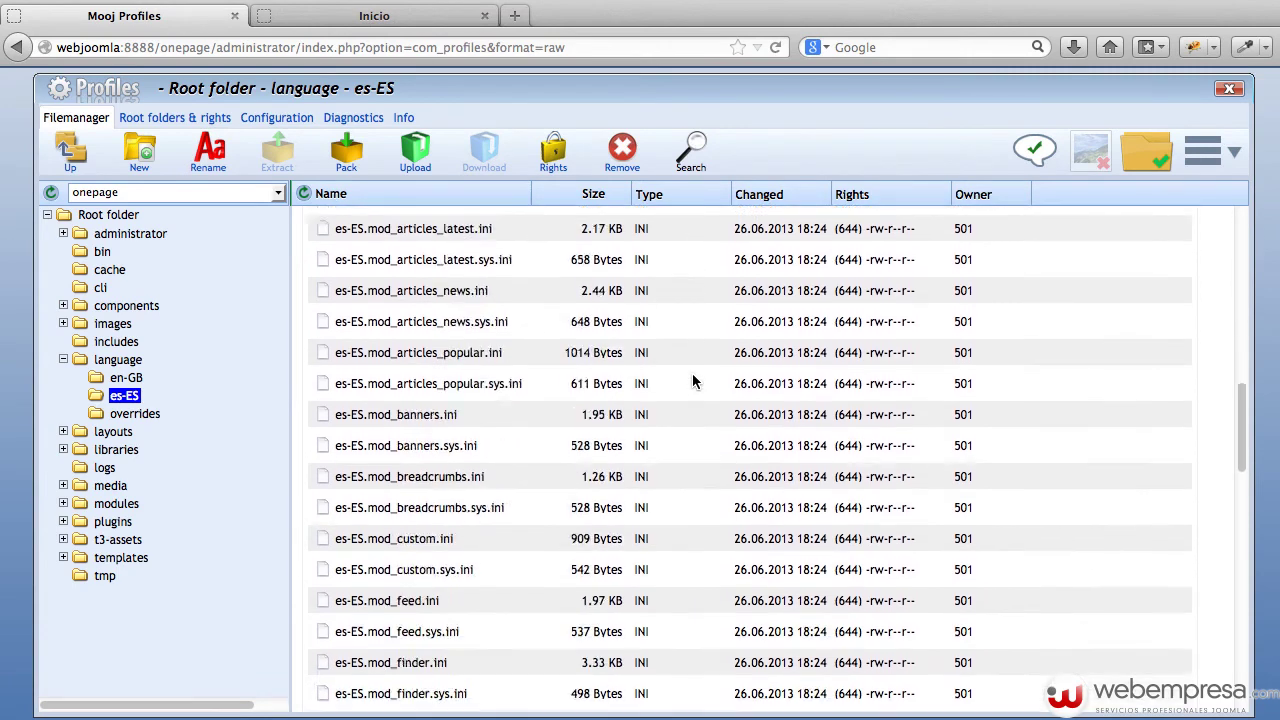
click(409, 703)
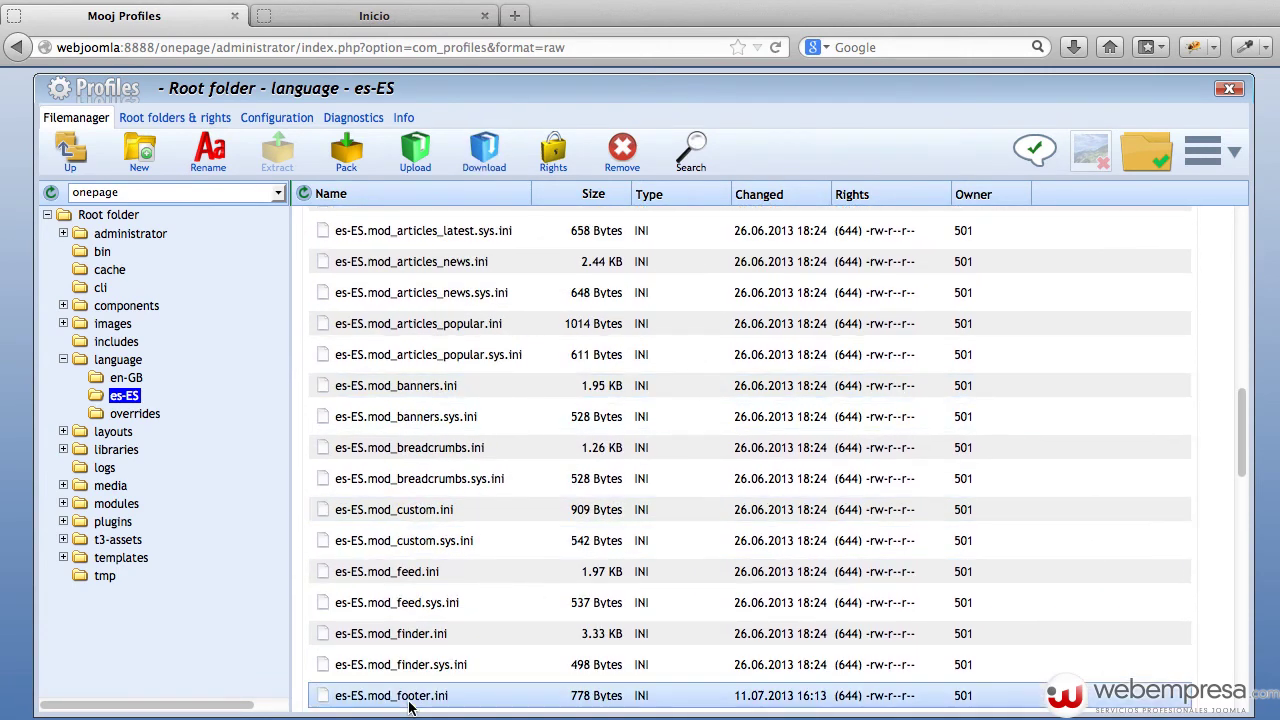
scroll(410, 640, down, 2)
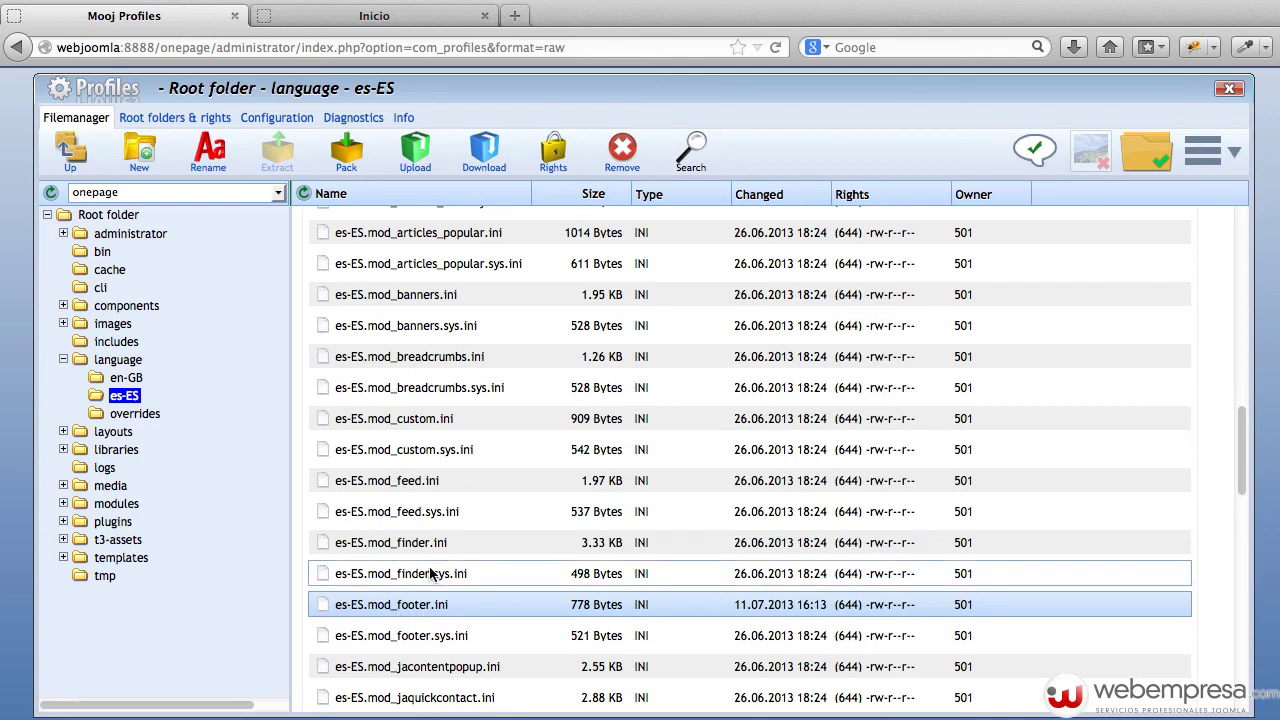
right_click(468, 602)
click(562, 402)
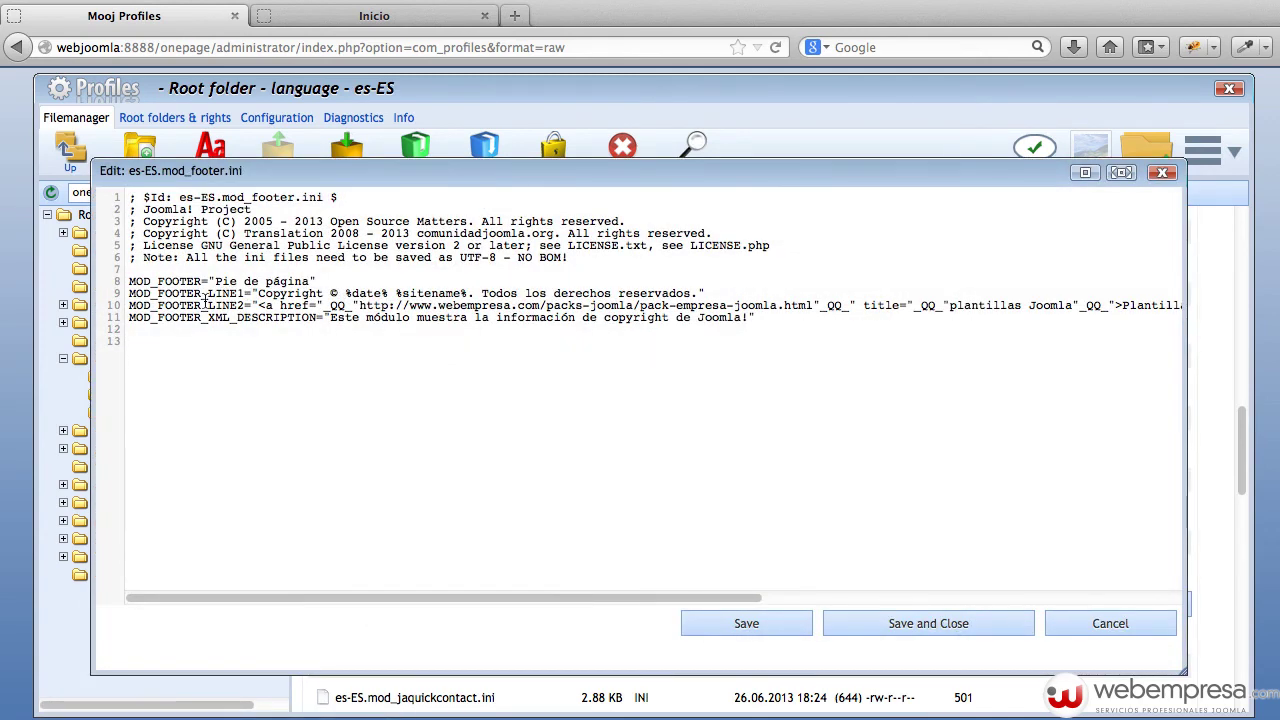
Compare the MOD_FOOTER_LINE1 and MOD_FOOTER_LINE2 strings with the two footer lines on the public page, and return to the file
double_click(207, 293)
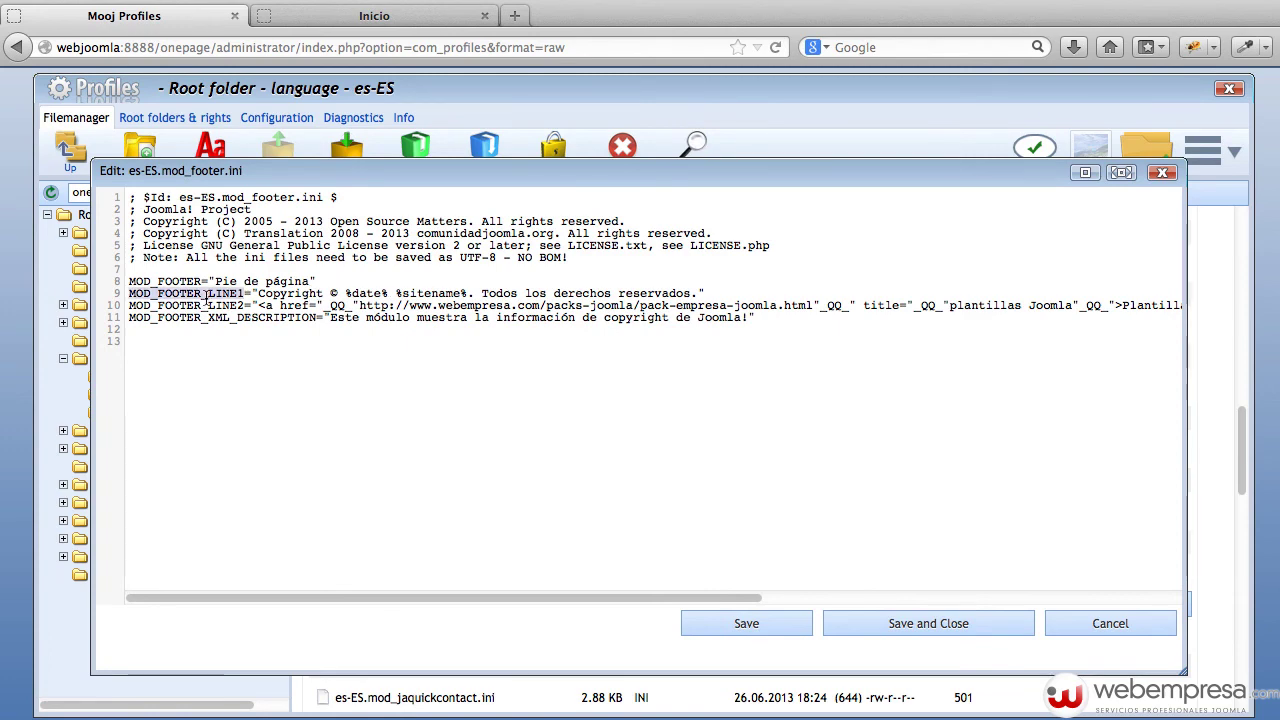
double_click(207, 305)
click(405, 20)
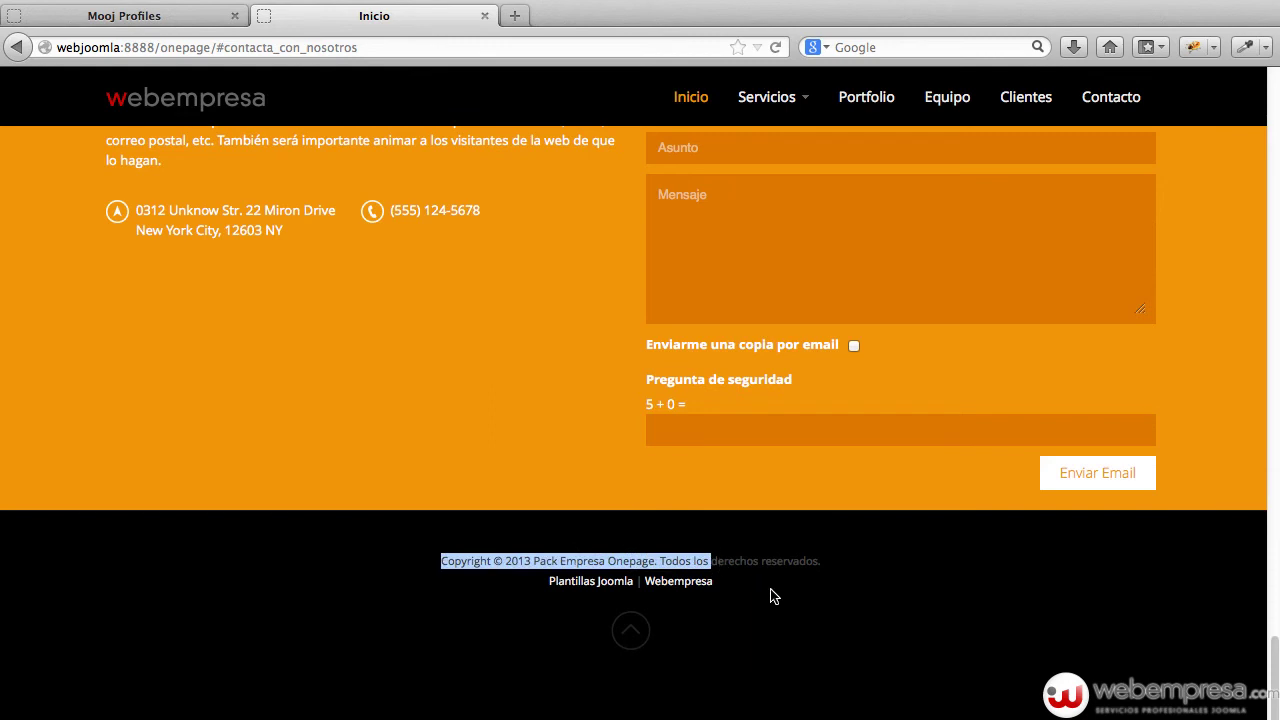
drag(771, 594, 525, 583)
click(412, 427)
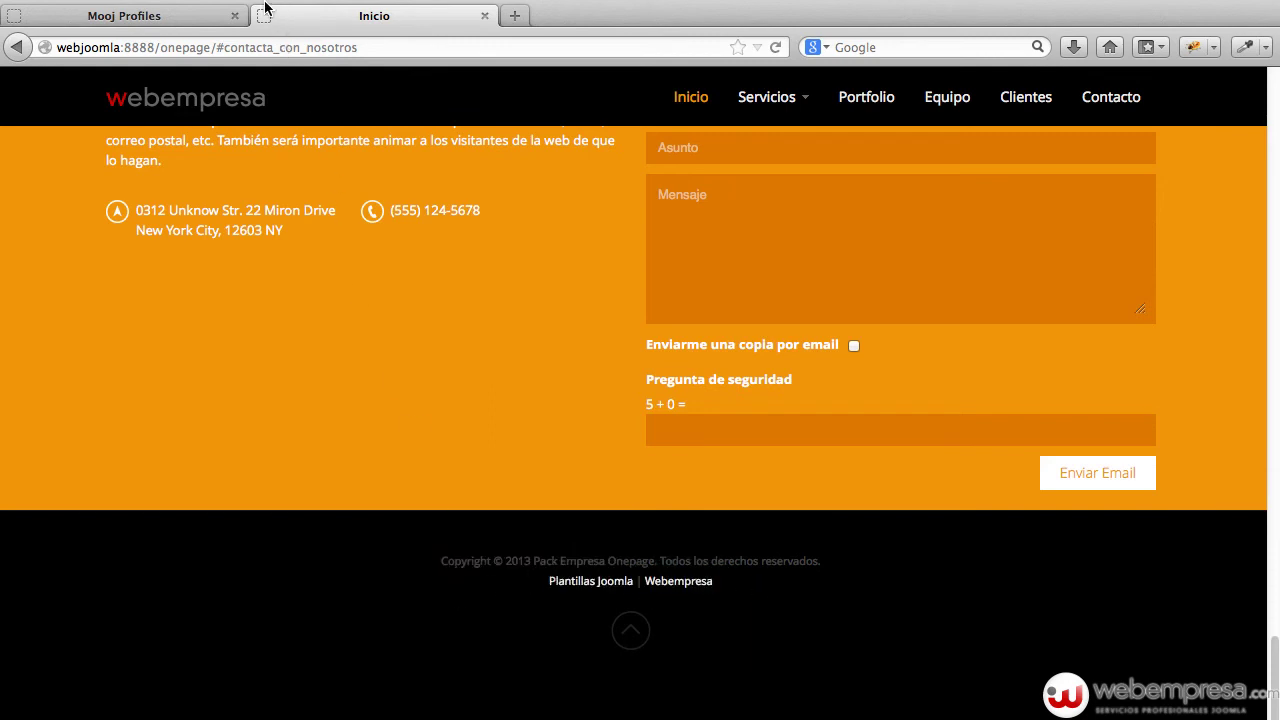
key(ctrl+shift+Tab)
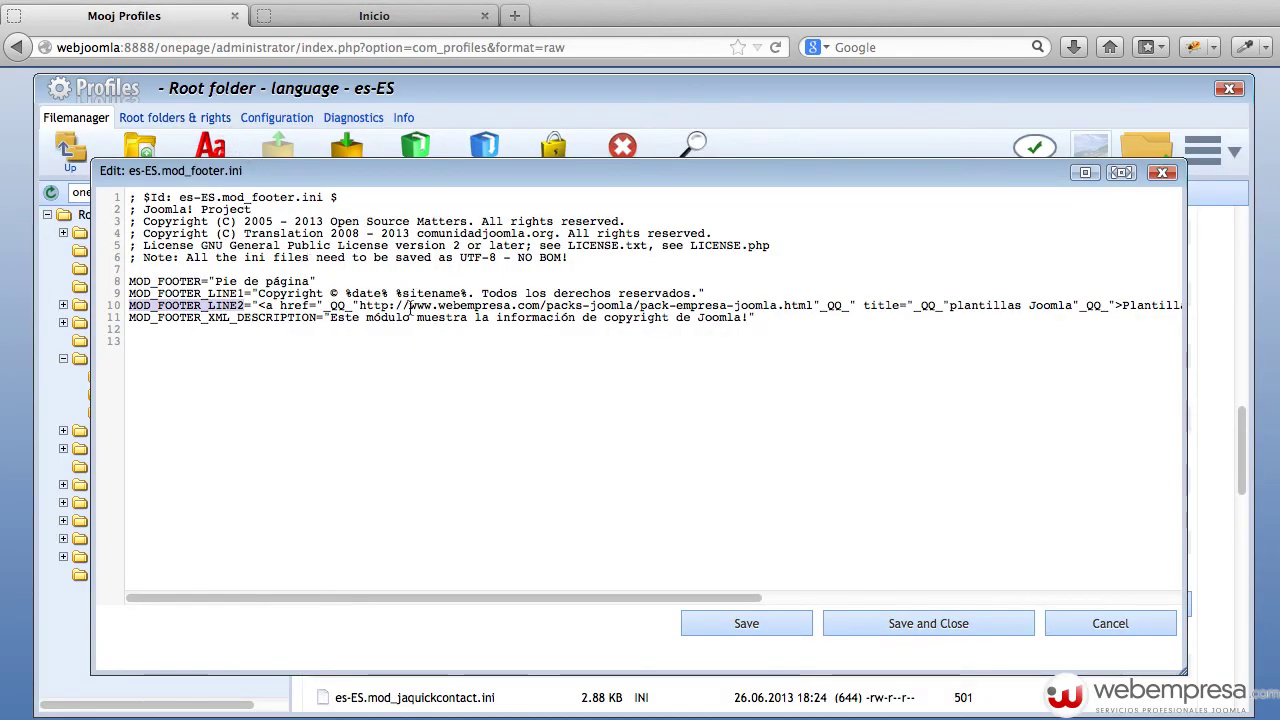
Examine the date and sitename placeholders in MOD_FOOTER_LINE1 and extend its closing text to "Todos los derechos reservados para mi sitio web."
double_click(300, 293)
click(376, 293)
double_click(376, 293)
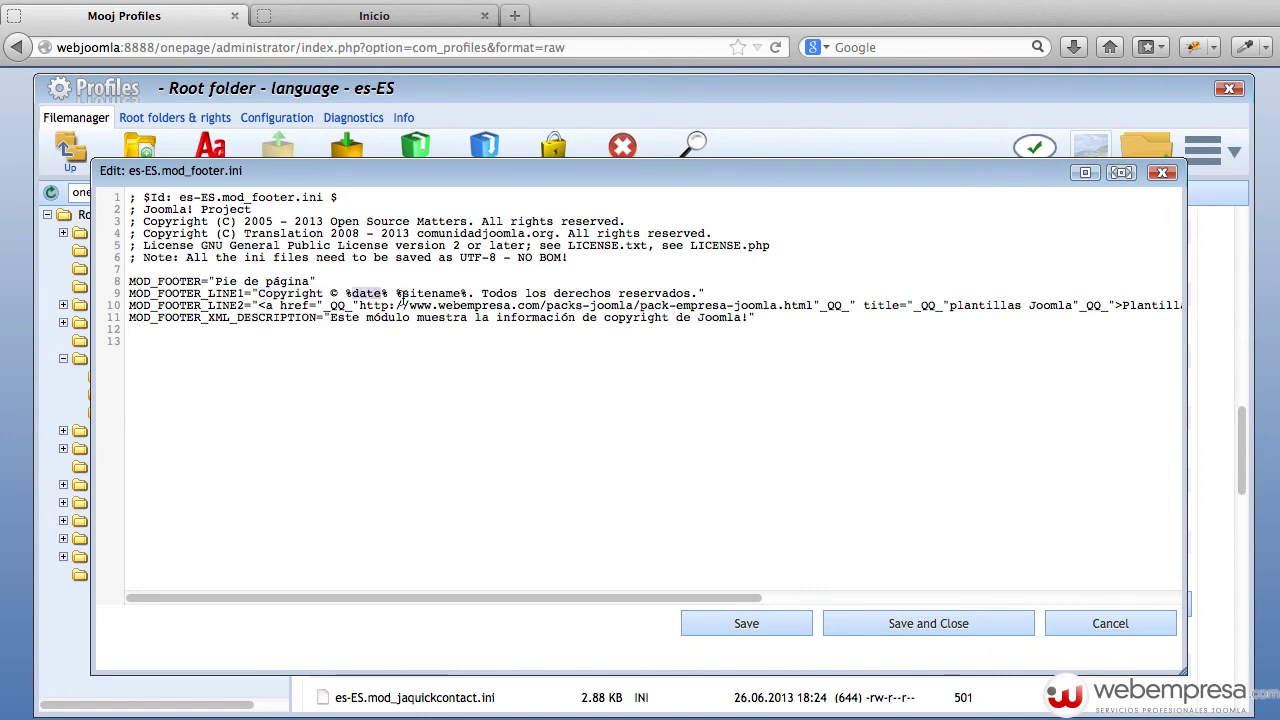
double_click(428, 293)
click(696, 293)
text(para mi si)
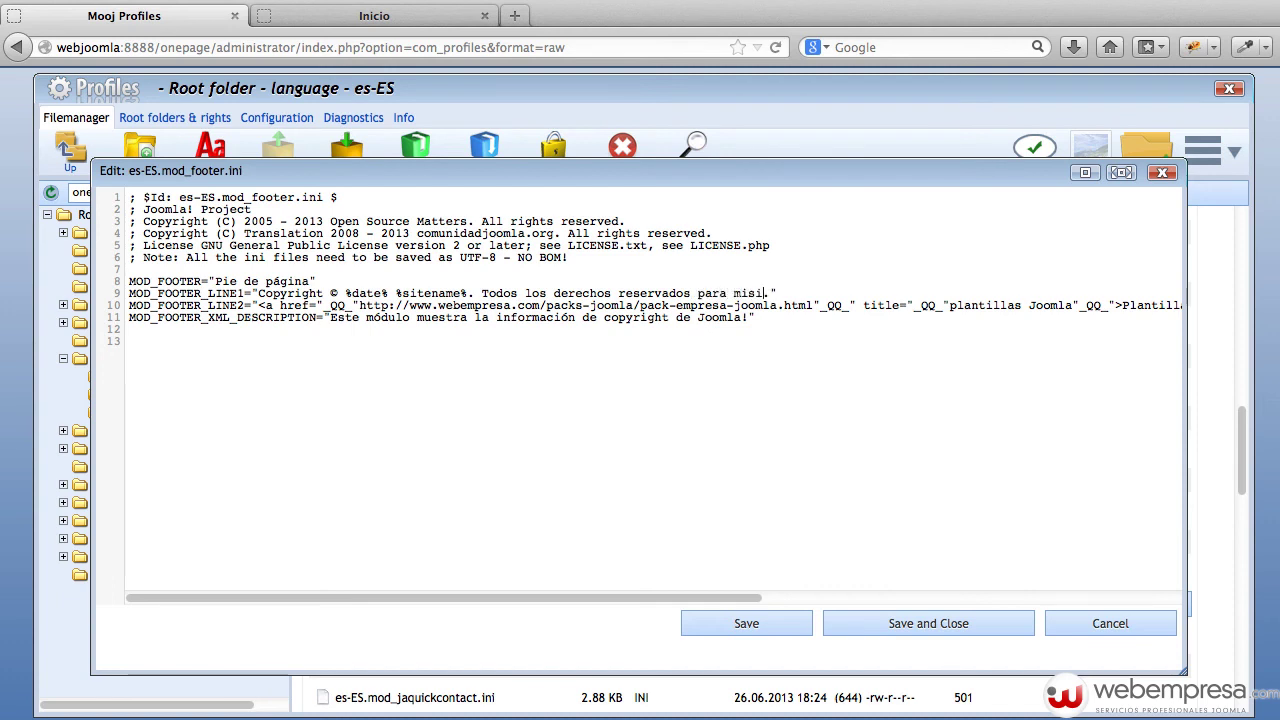
text(tio web.)
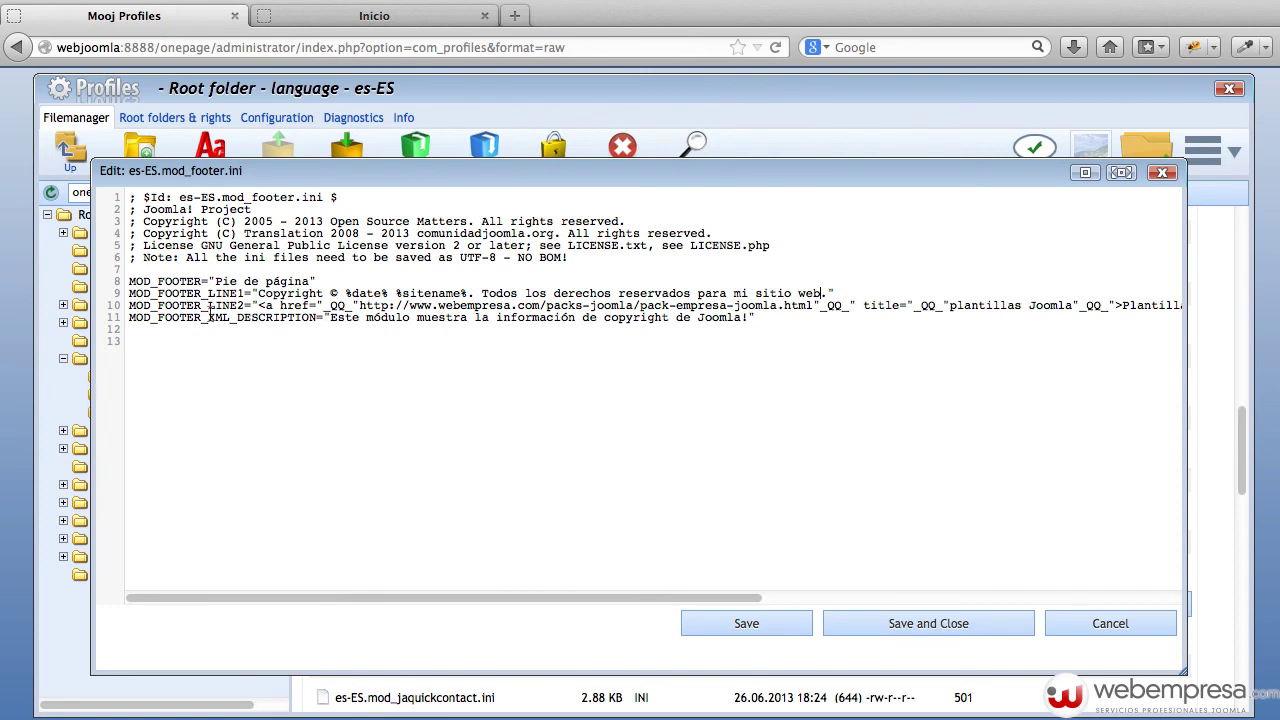
Examine the link markup in MOD_FOOTER_LINE2 and extend the first link's text to "Plantillas Joomla de mi sitio"
double_click(211, 307)
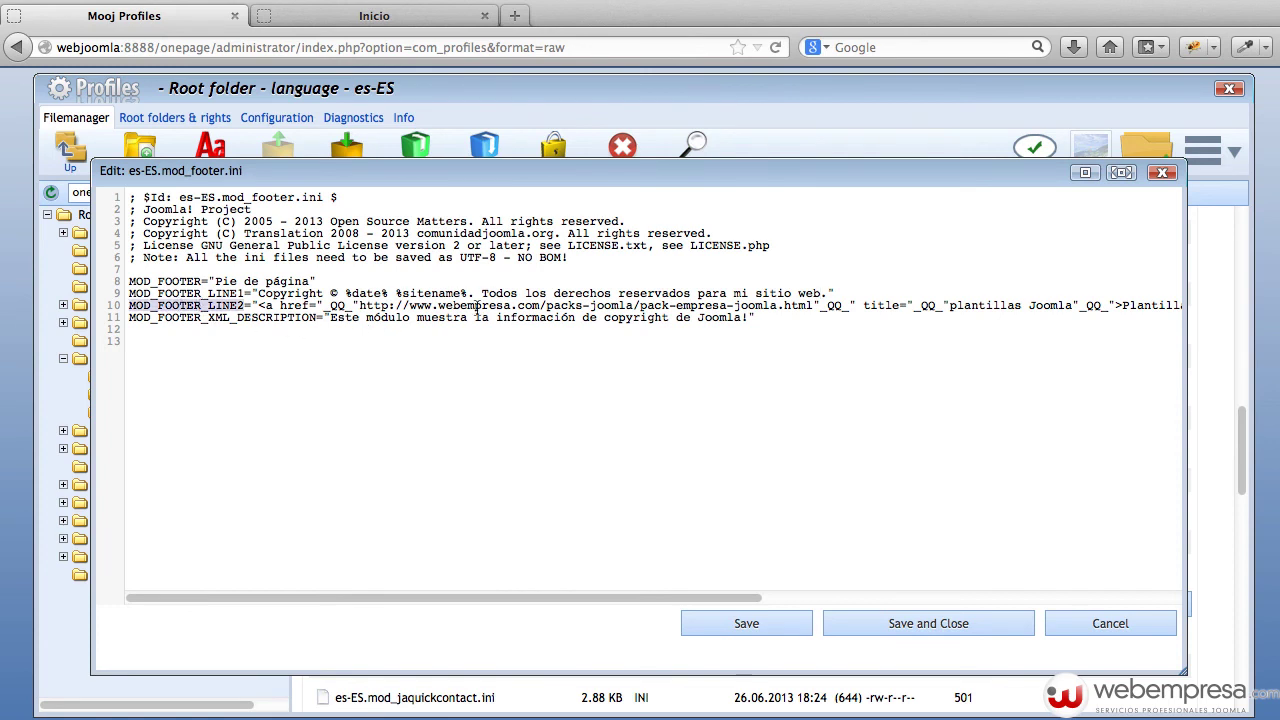
click(322, 307)
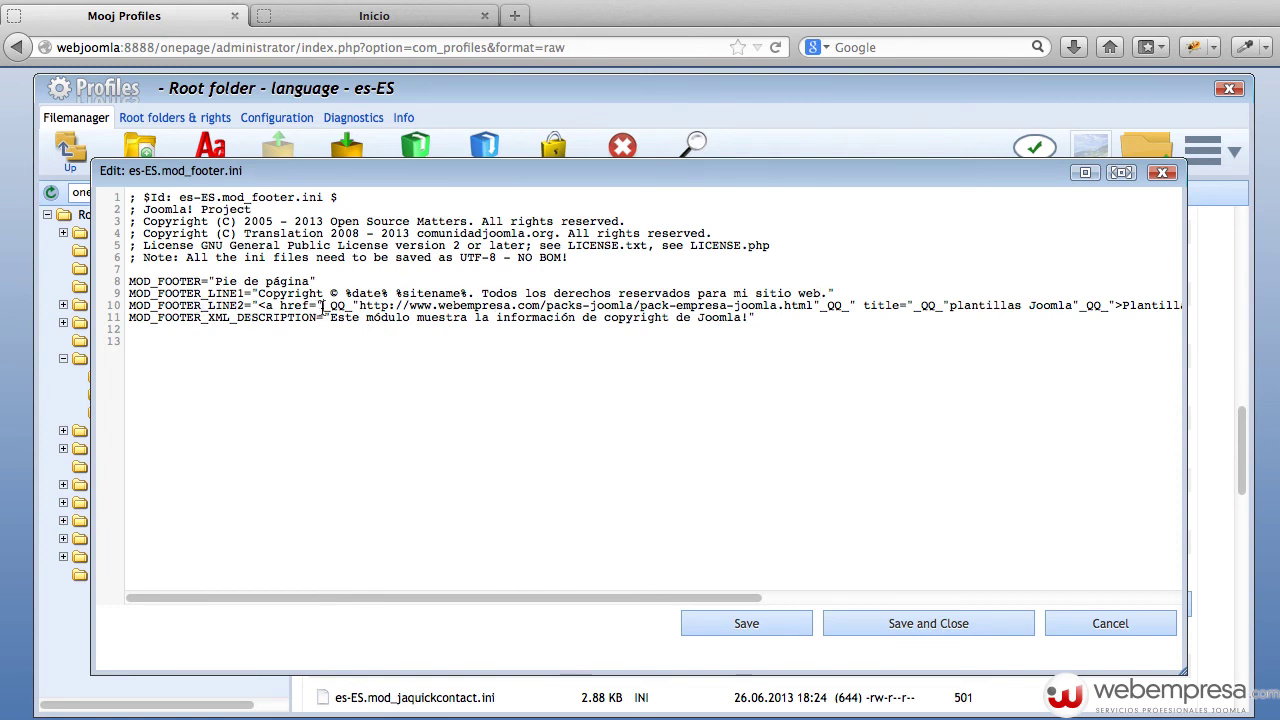
drag(322, 307, 348, 307)
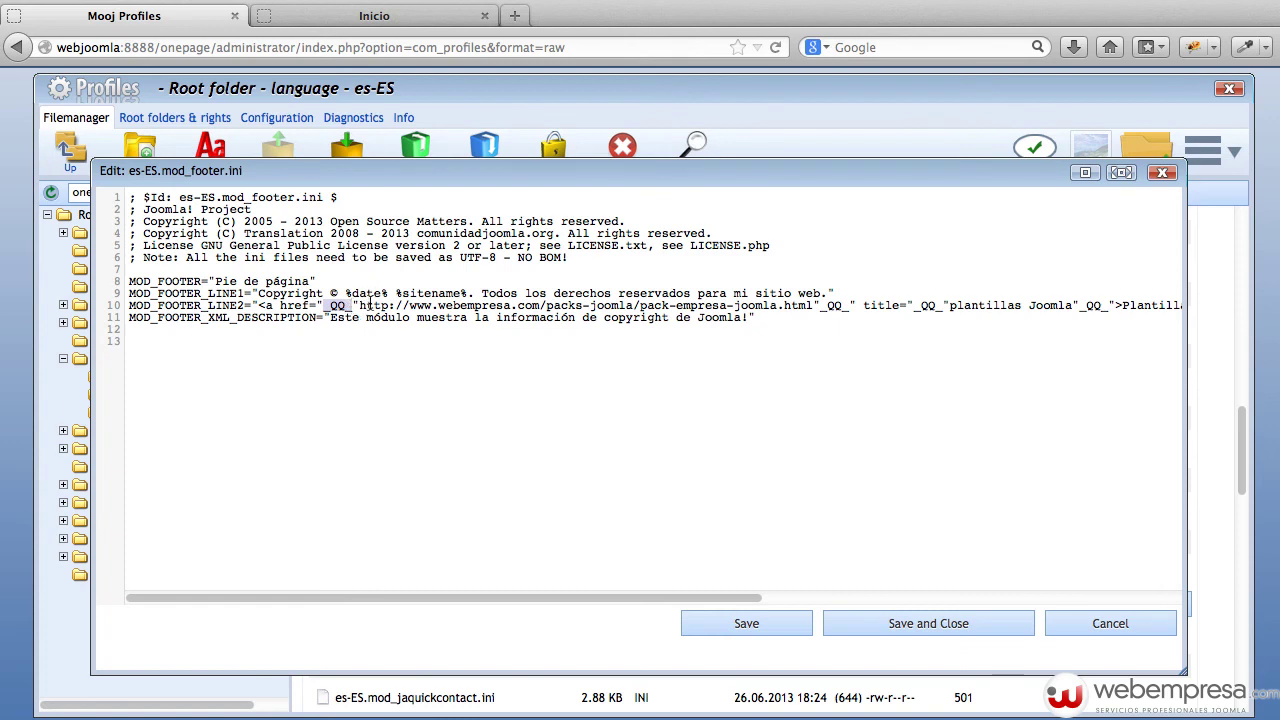
click(359, 306)
drag(359, 306, 815, 306)
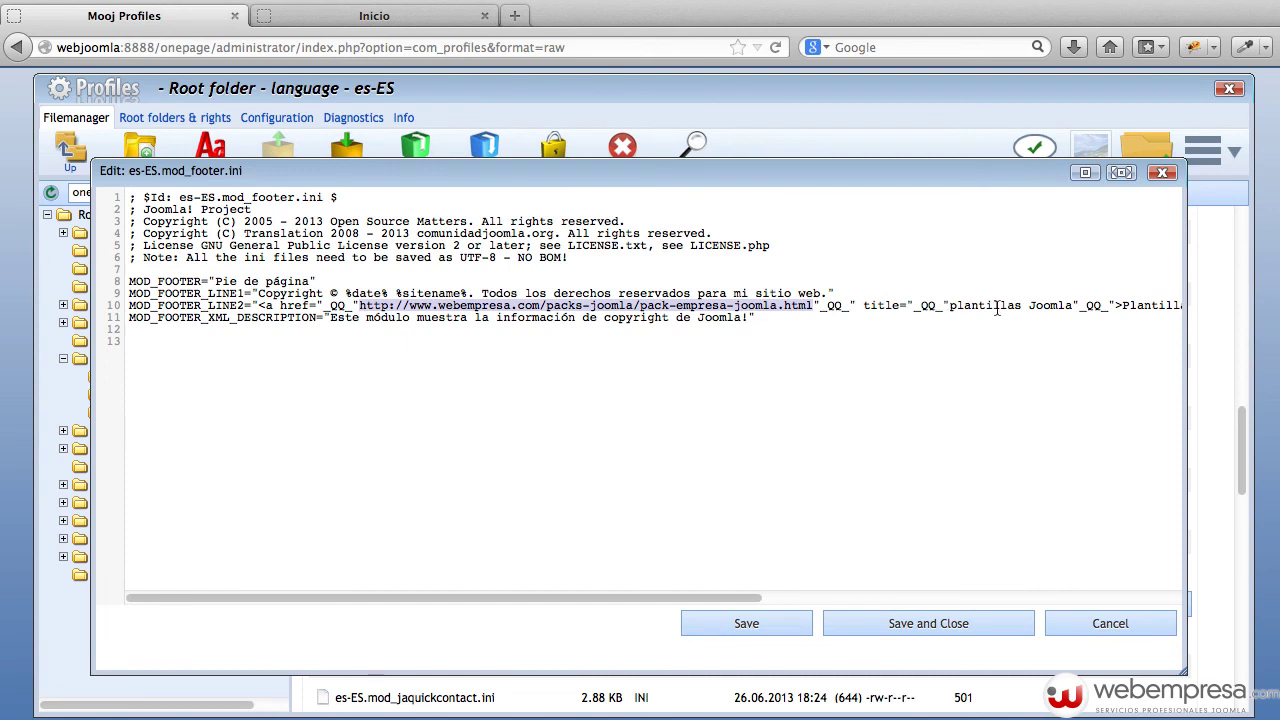
click(1072, 304)
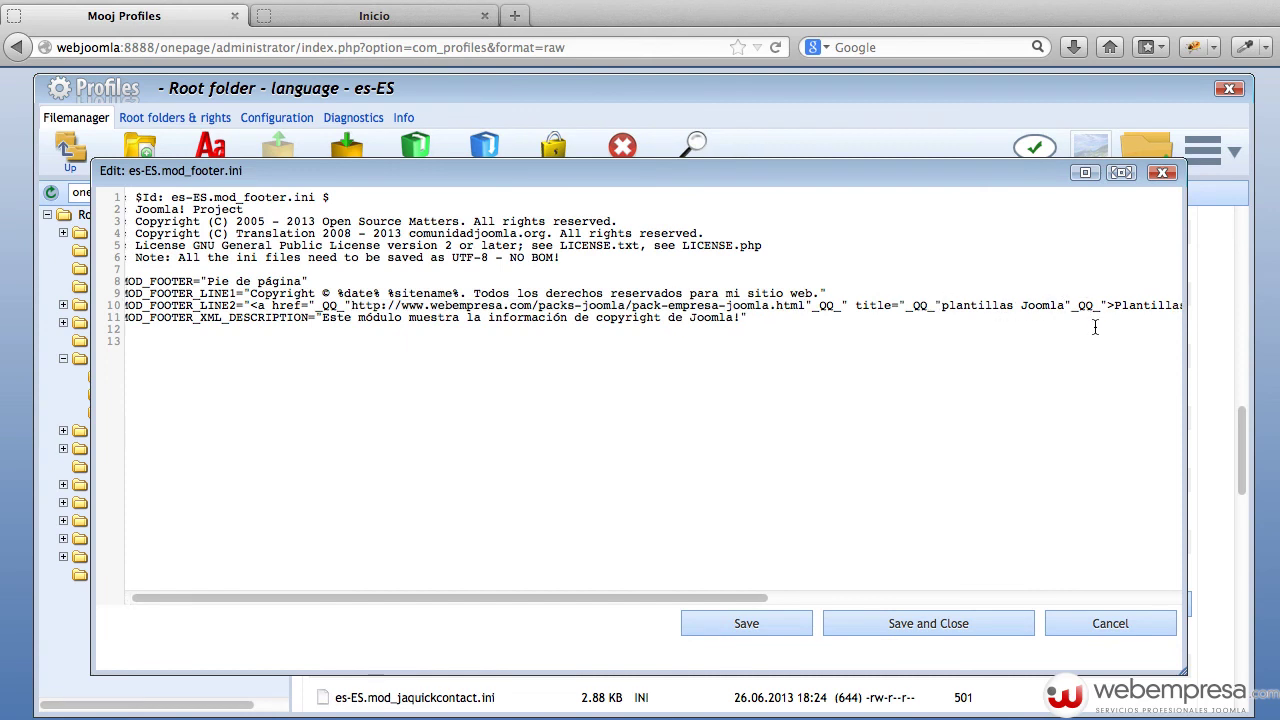
scroll(1090, 320, right, 3)
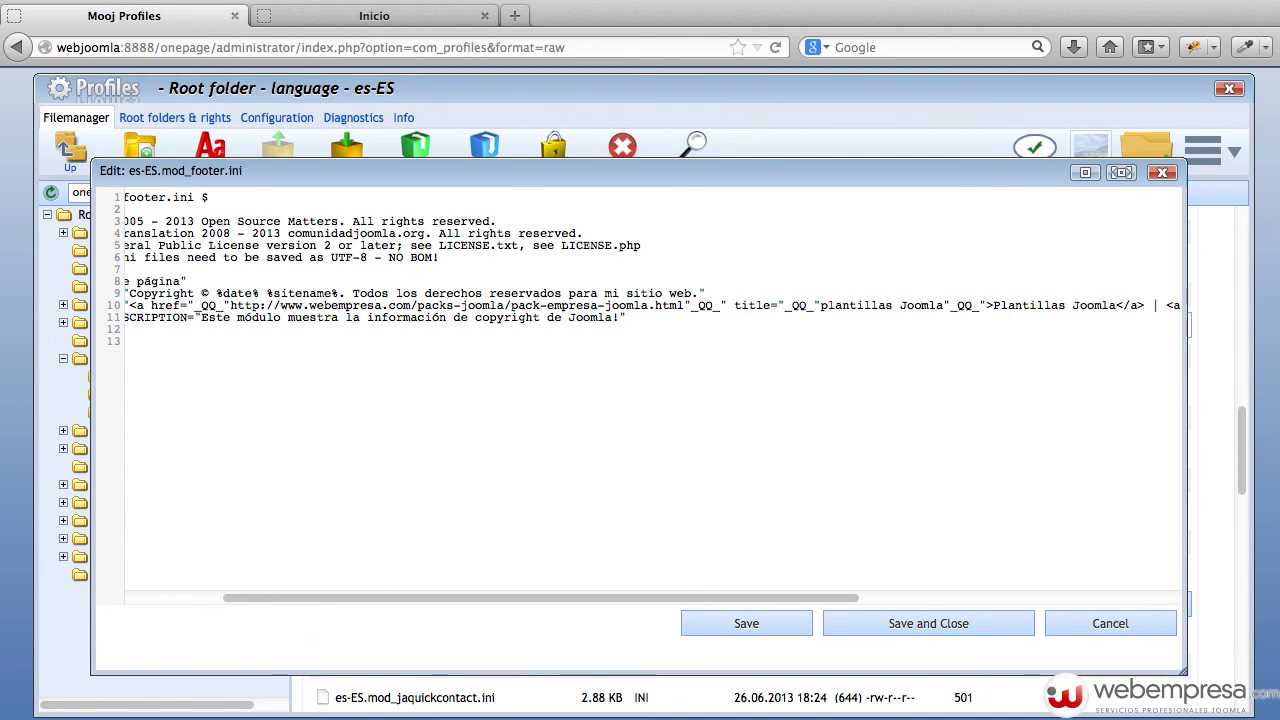
text(de misitio)
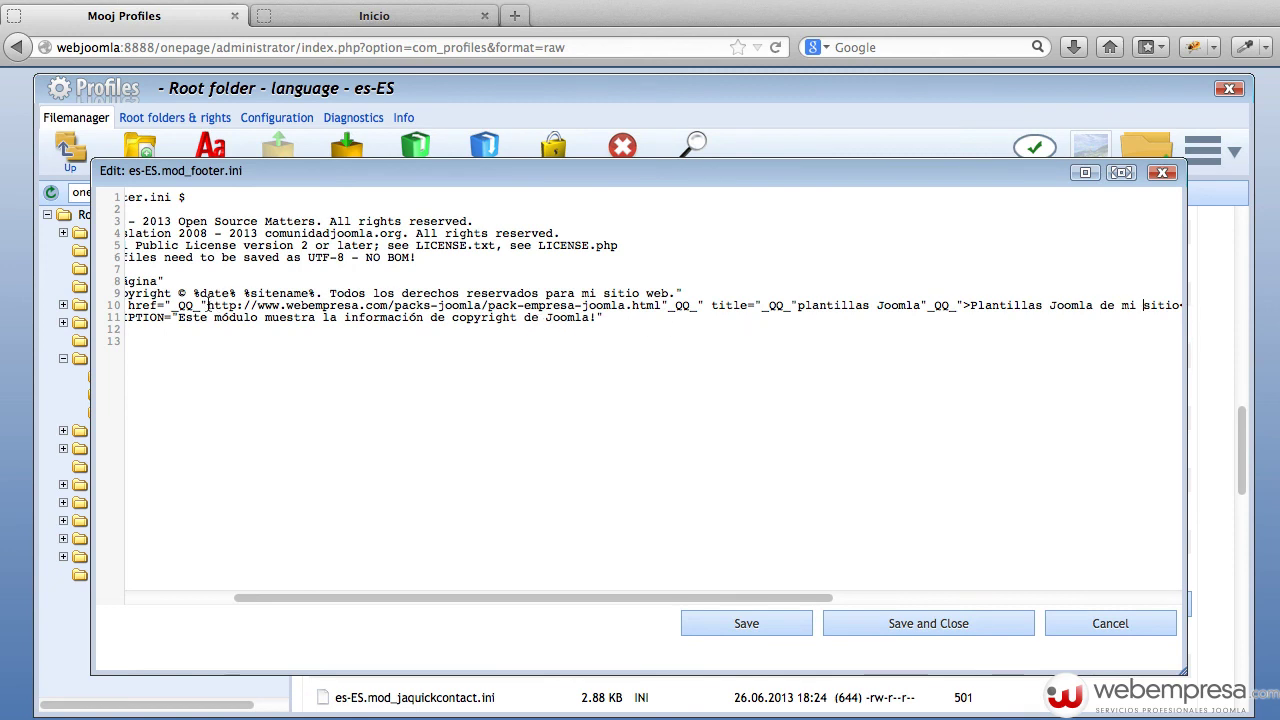
shift+click(661, 305)
text(http:)
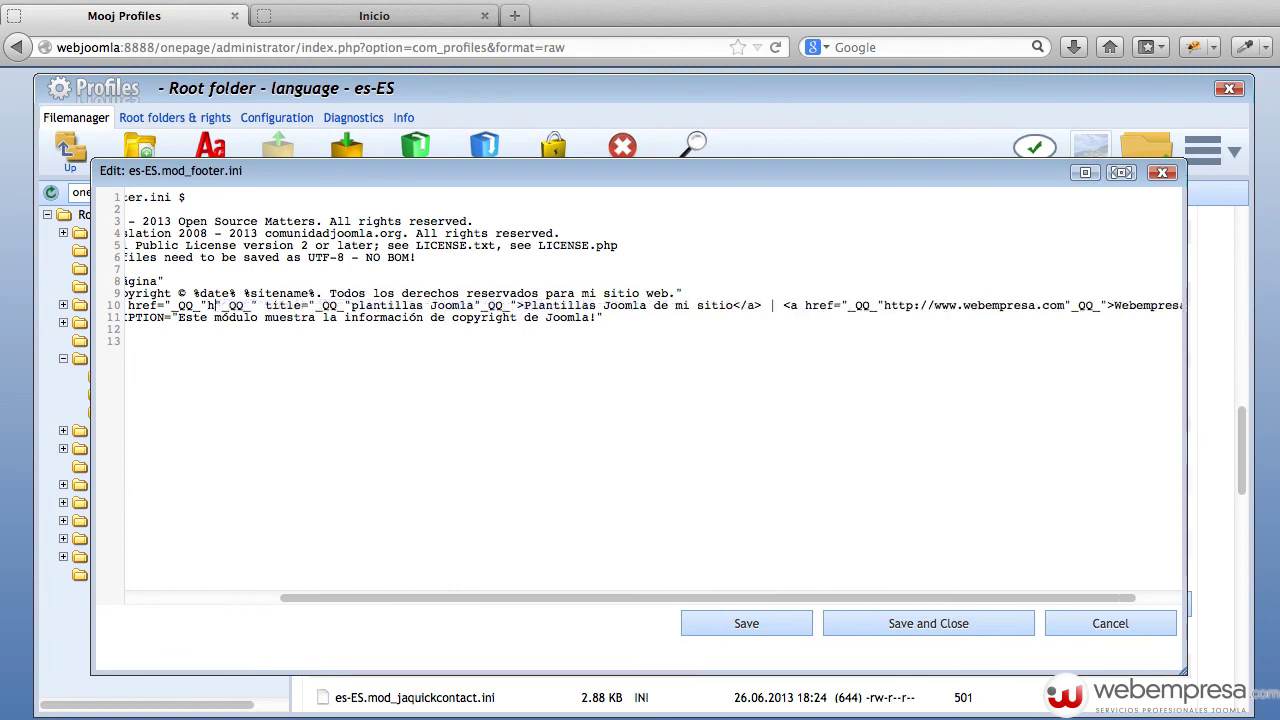
text(//www.)
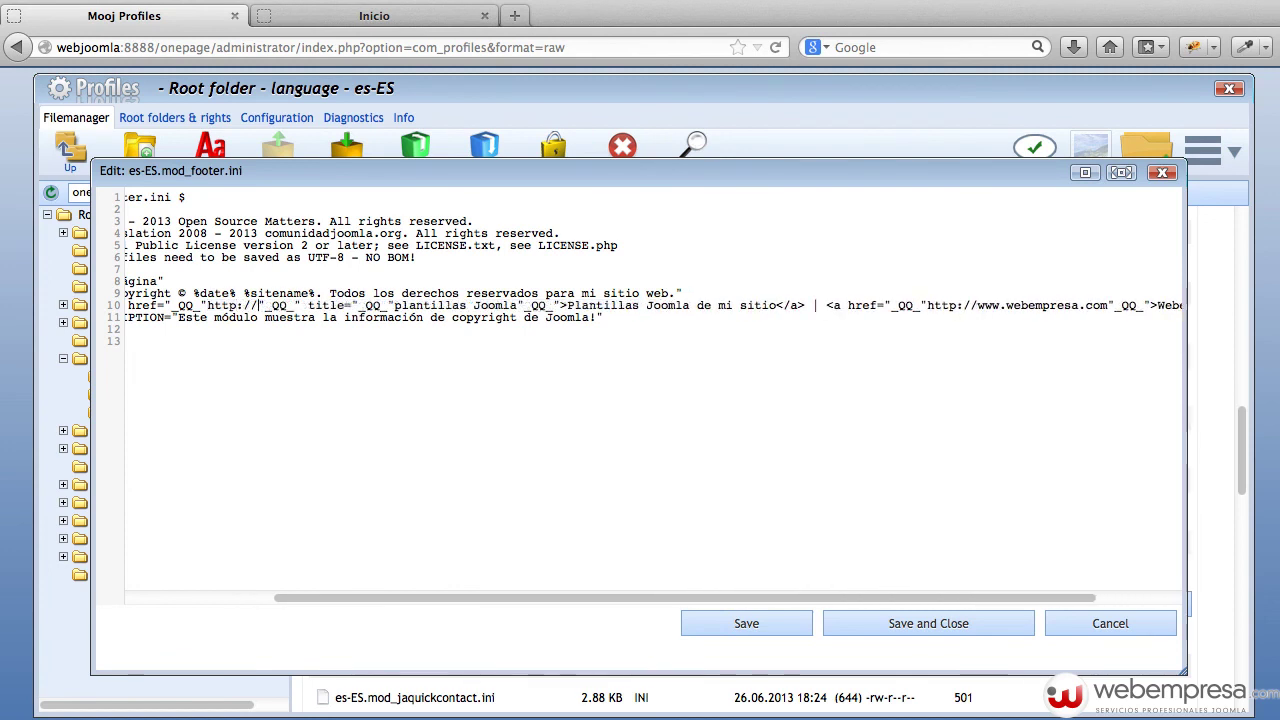
text(misiti)
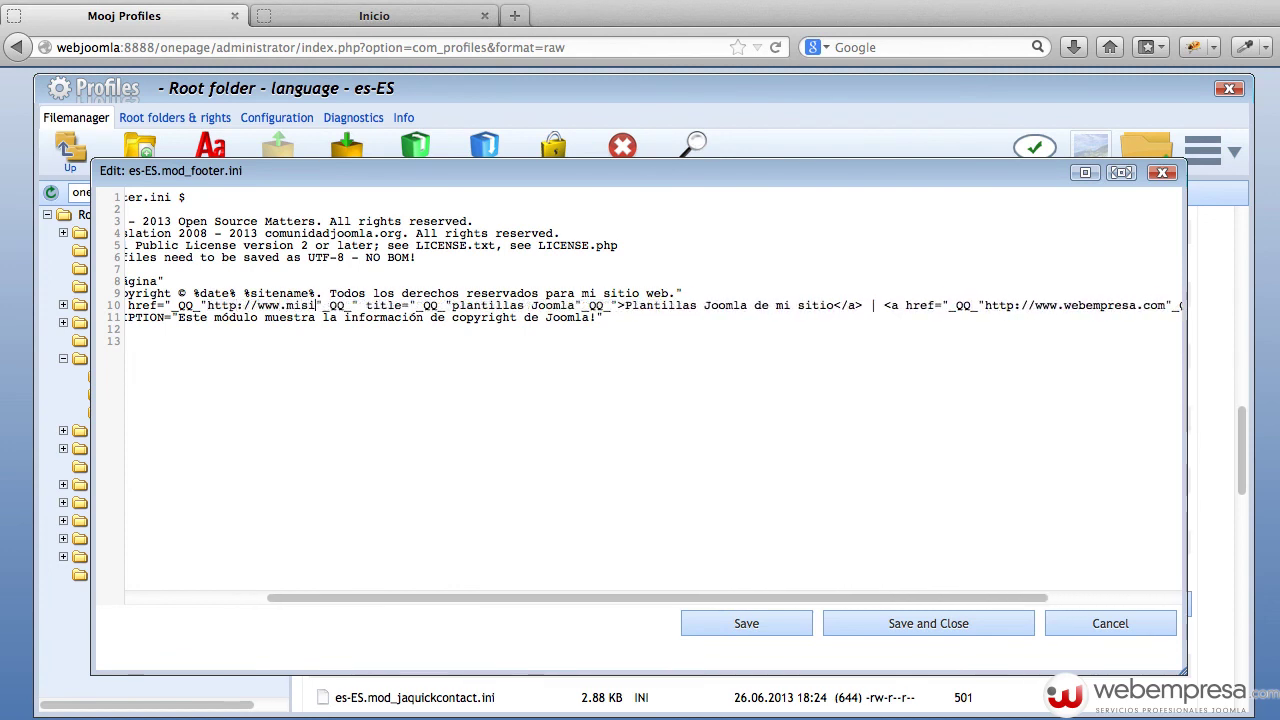
text(o.com)
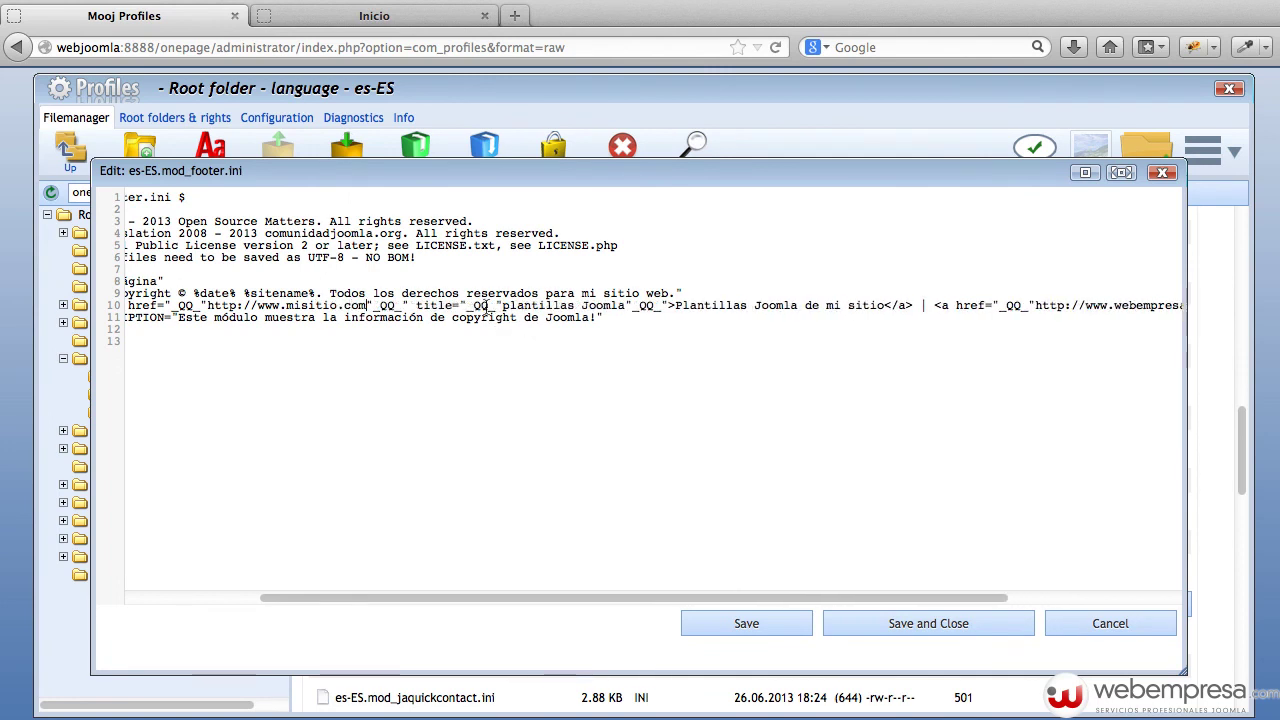
drag(502, 306, 622, 300)
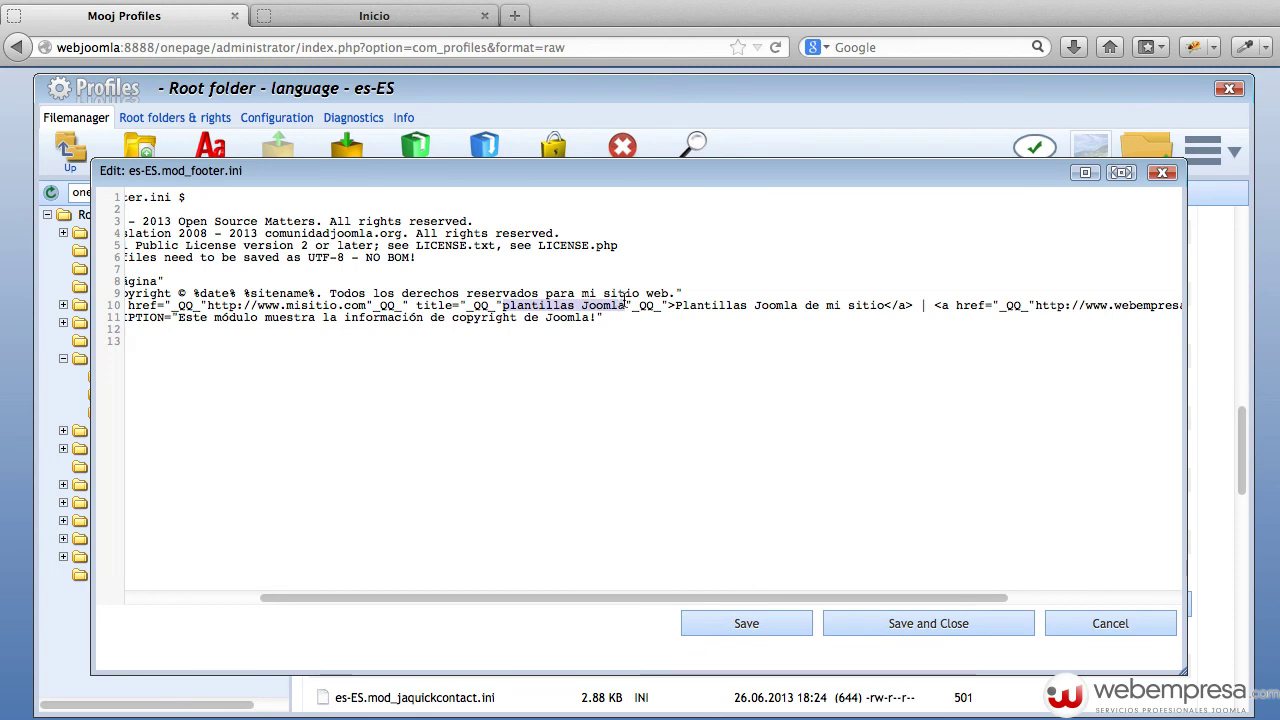
text(mi sitio)
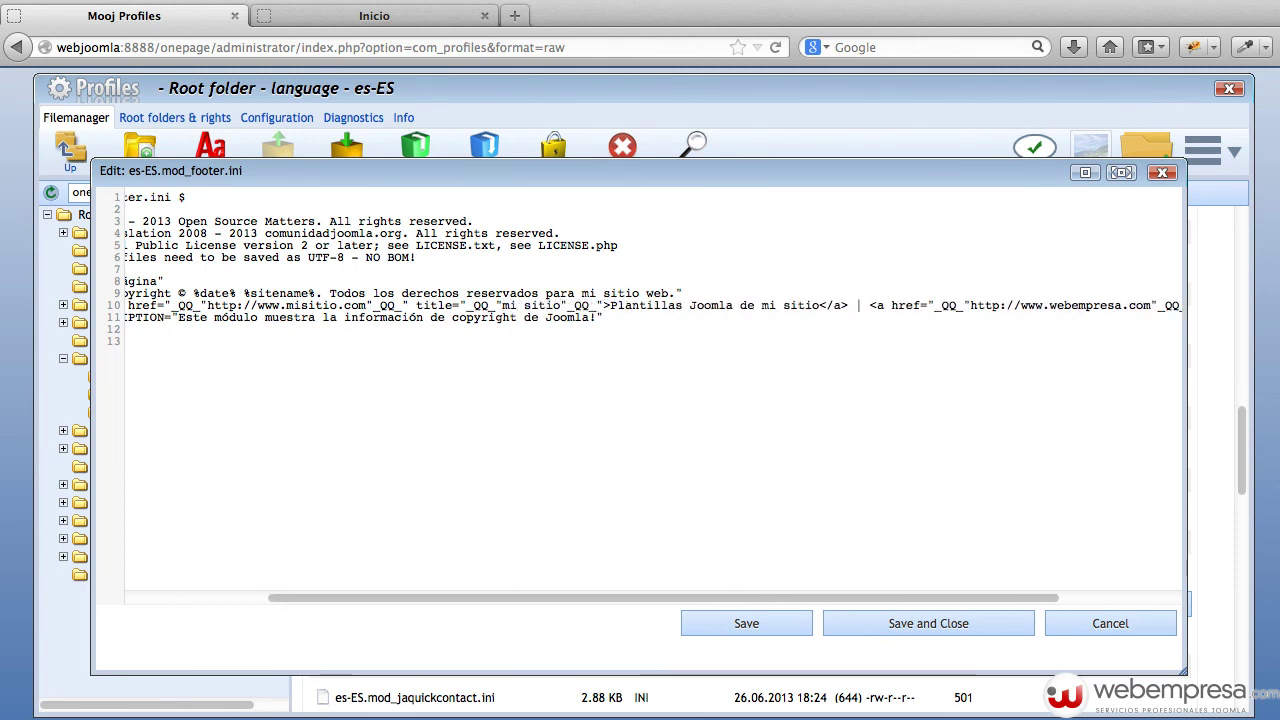
Save and close the footer language file, and reload the public page to check its footer
click(883, 623)
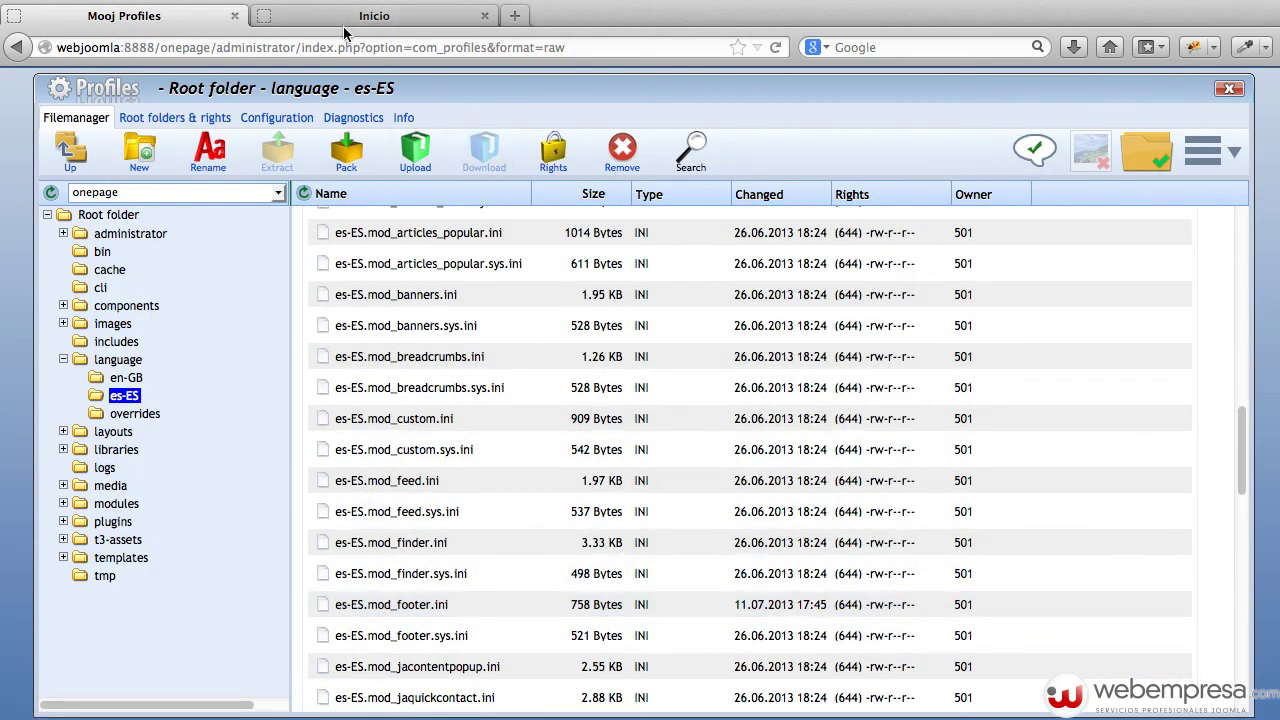
click(342, 22)
key(super+r)
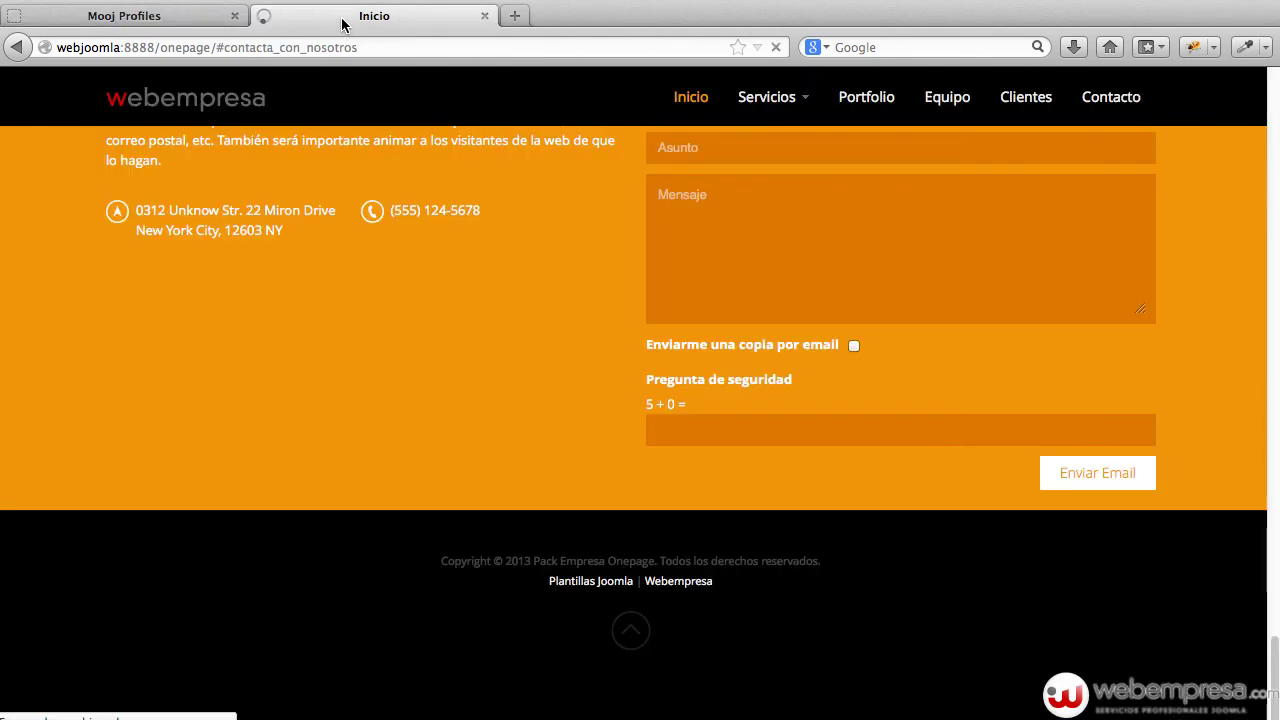